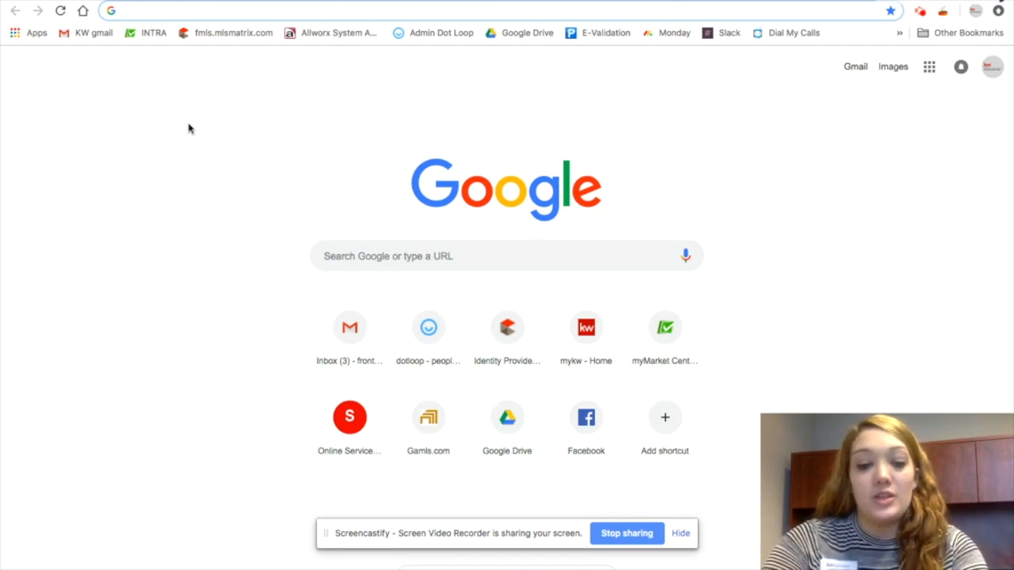
{"action": "type", "text": "dotloop.co"}
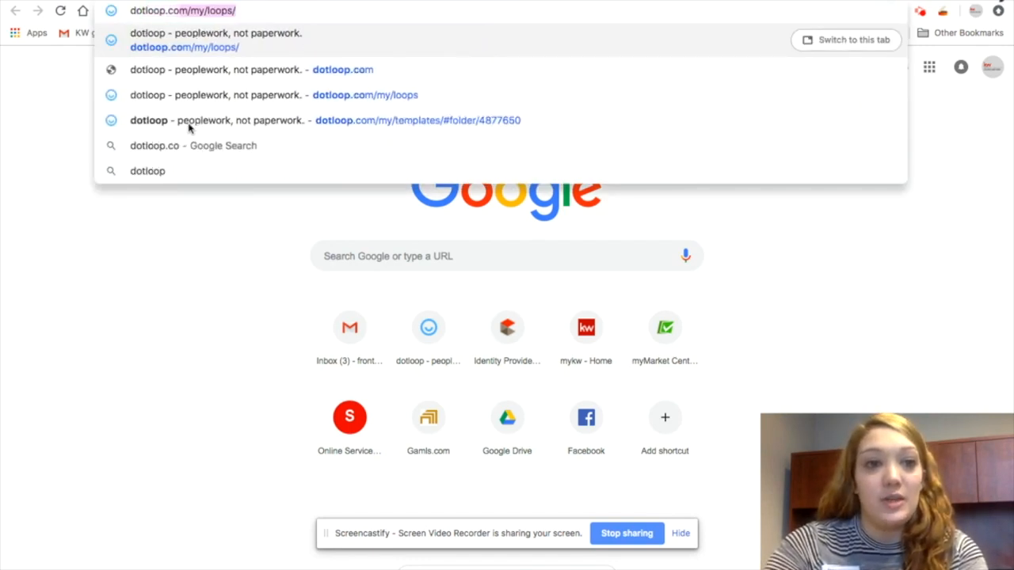
{"action": "key", "text": "BackSpace"}
{"action": "key", "text": "BackSpace"}
{"action": "key", "text": "BackSpace"}
{"action": "key", "text": "BackSpace"}
{"action": "key", "text": "BackSpace"}
{"action": "key", "text": "BackSpace"}
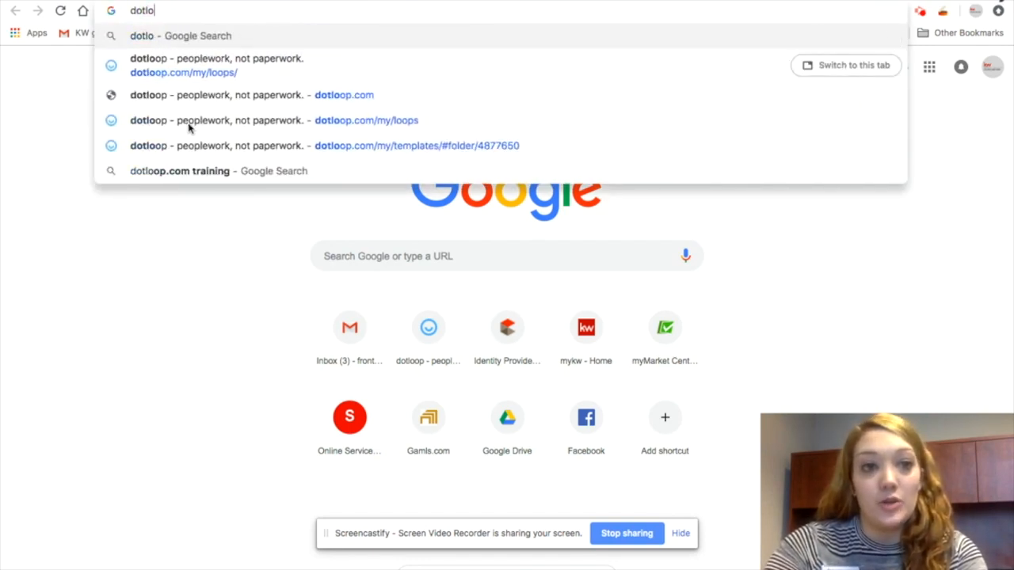
{"action": "key", "text": "BackSpace"}
{"action": "key", "text": "BackSpace"}
{"action": "key", "text": "BackSpace"}
{"action": "key", "text": "BackSpace"}
{"action": "key", "text": "BackSpace"}
Go to mykw.kw.com in the browser address bar
{"action": "type", "text": "mykw.kw"}
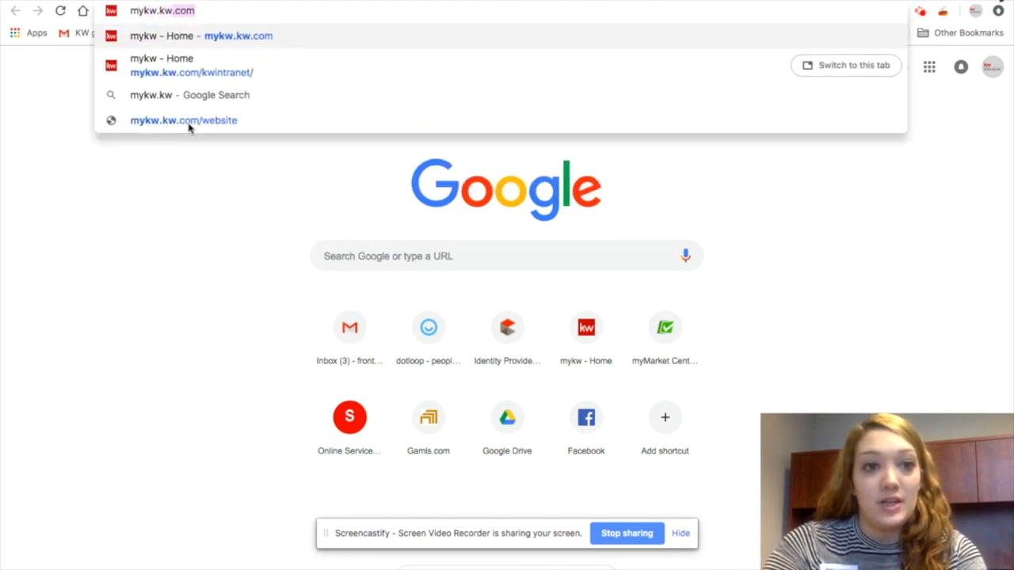
{"action": "type", "text": ".com"}
{"action": "key", "text": "Return"}
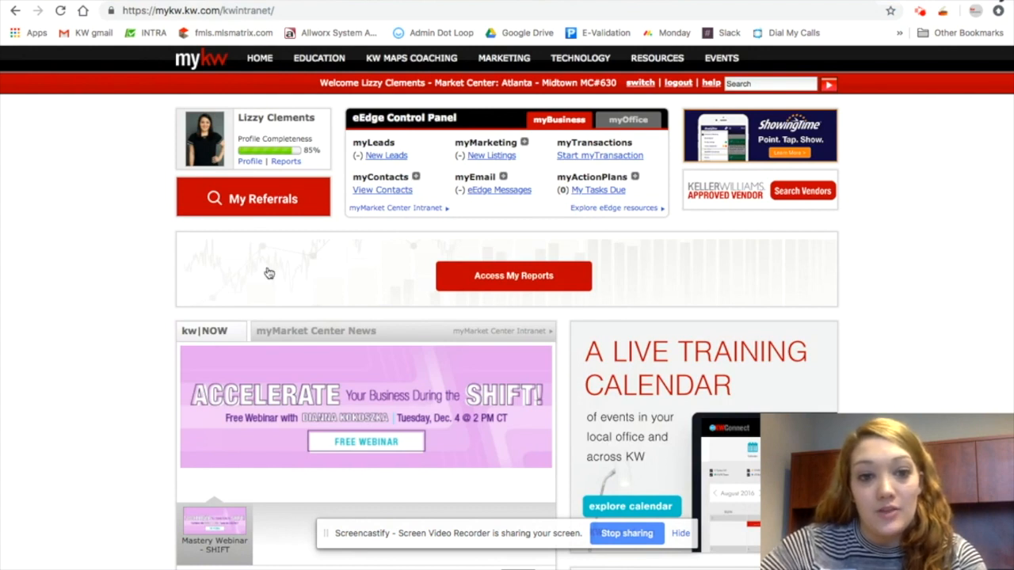
Open the myTransactions loops page through Start a Transaction in the eEdge Control Panel
{"action": "left_click", "coordinate": [587, 156]}
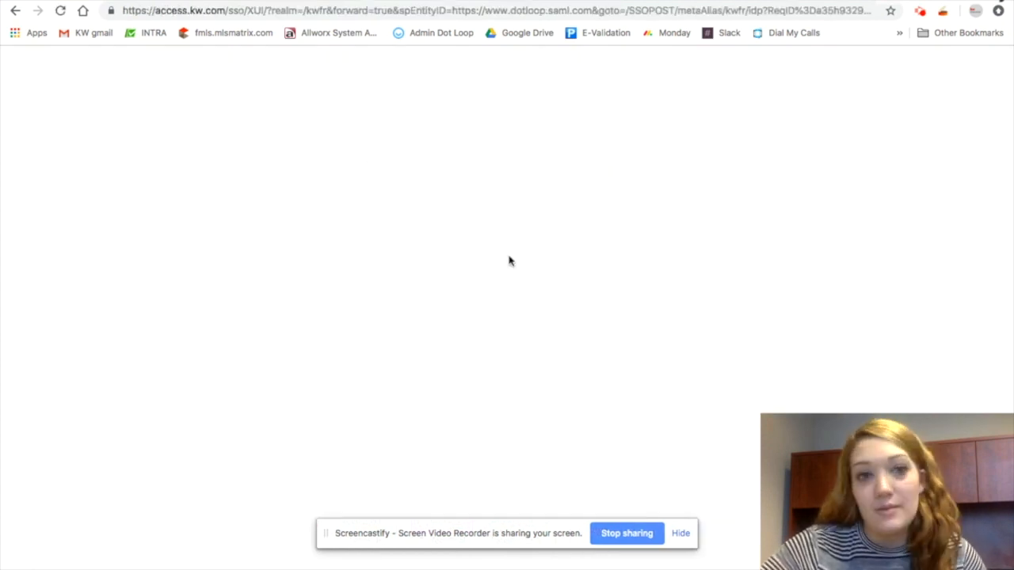
{"action": "left_click", "coordinate": [468, 388]}
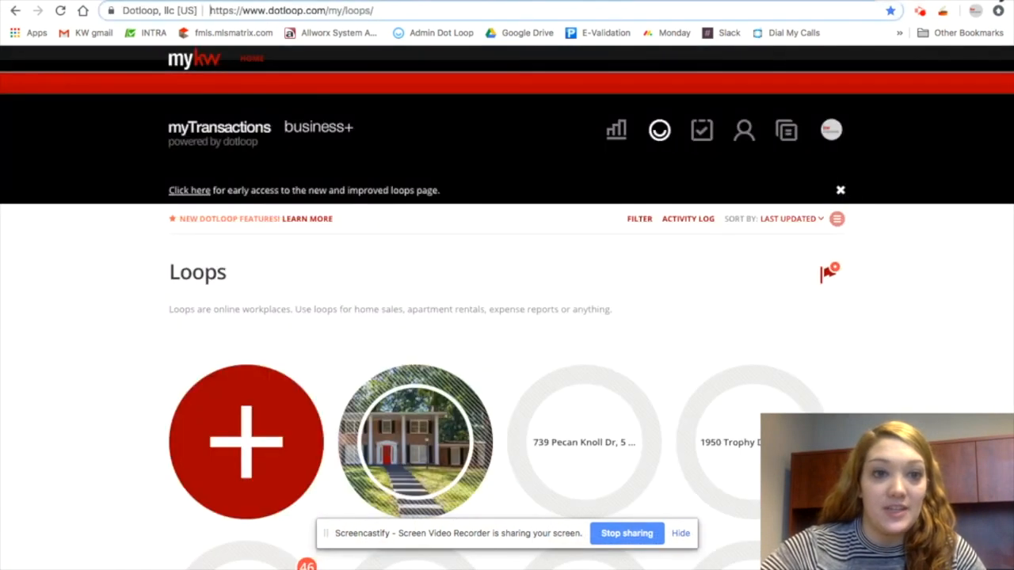
{"action": "scroll", "coordinate": [533, 272], "scroll_direction": "down", "scroll_amount": 2}
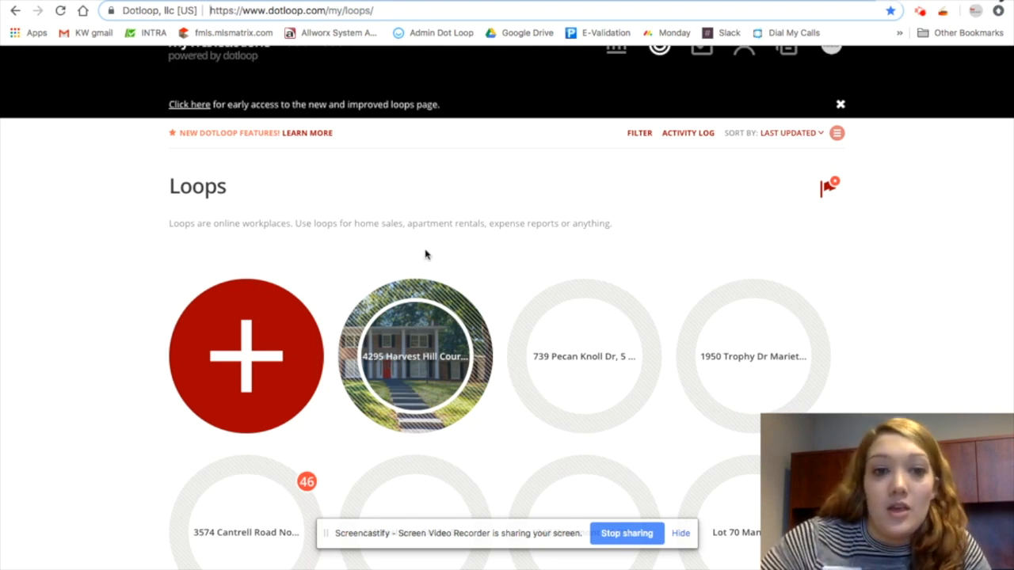
Filter the loops list to show only loops with the Archived loop status
{"action": "scroll", "coordinate": [538, 212], "scroll_direction": "up", "scroll_amount": 2}
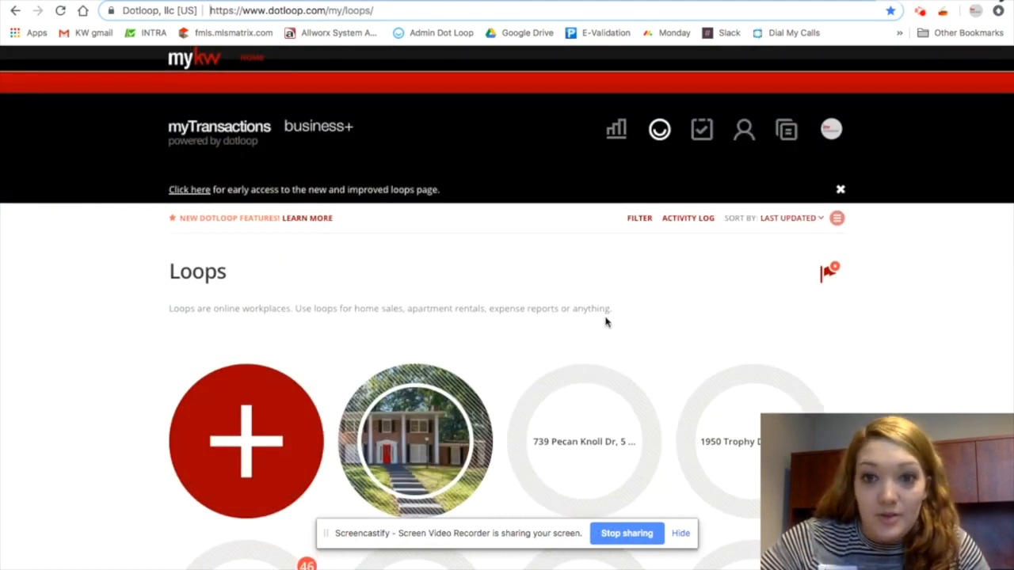
{"action": "left_click", "coordinate": [638, 219]}
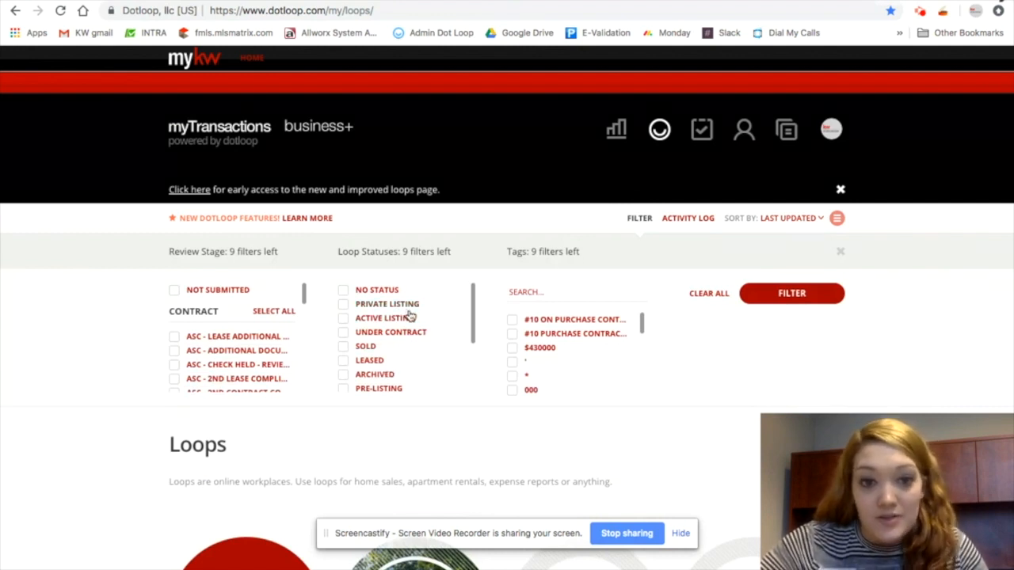
{"action": "scroll", "coordinate": [393, 365], "scroll_direction": "down", "scroll_amount": 3}
{"action": "scroll", "coordinate": [388, 365], "scroll_direction": "down", "scroll_amount": 3}
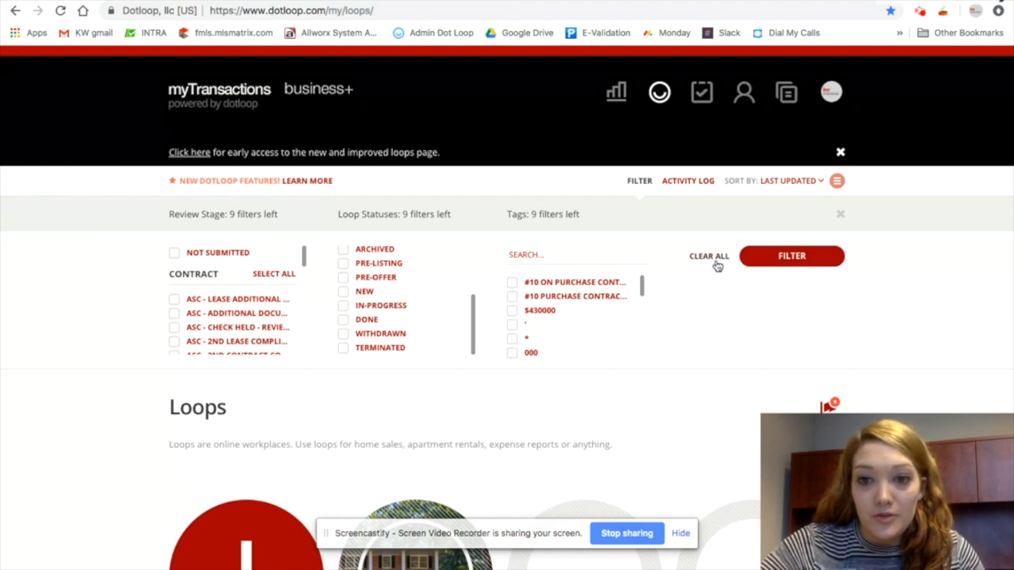
{"action": "scroll", "coordinate": [386, 263], "scroll_direction": "up", "scroll_amount": 2}
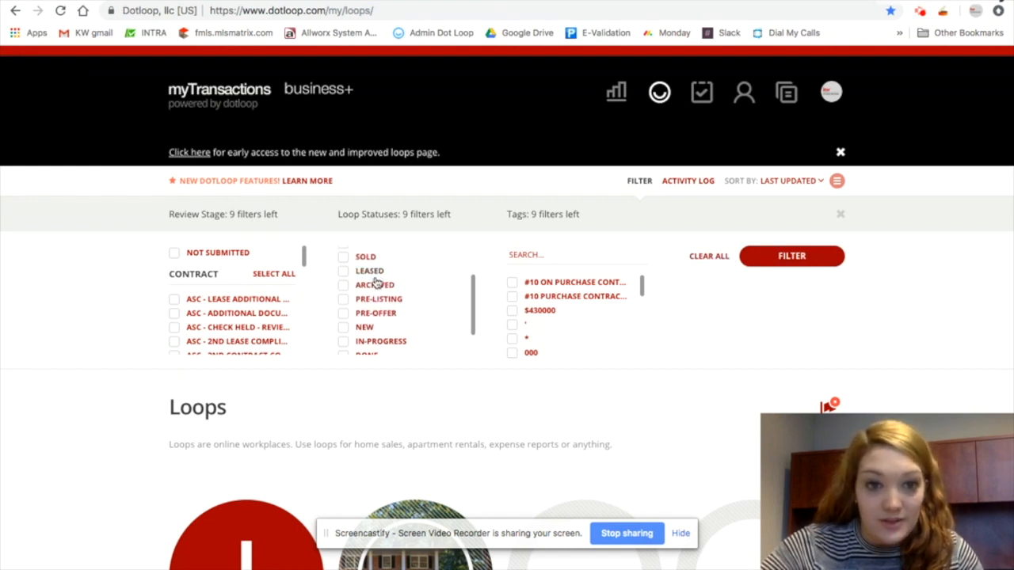
{"action": "left_click", "coordinate": [372, 288]}
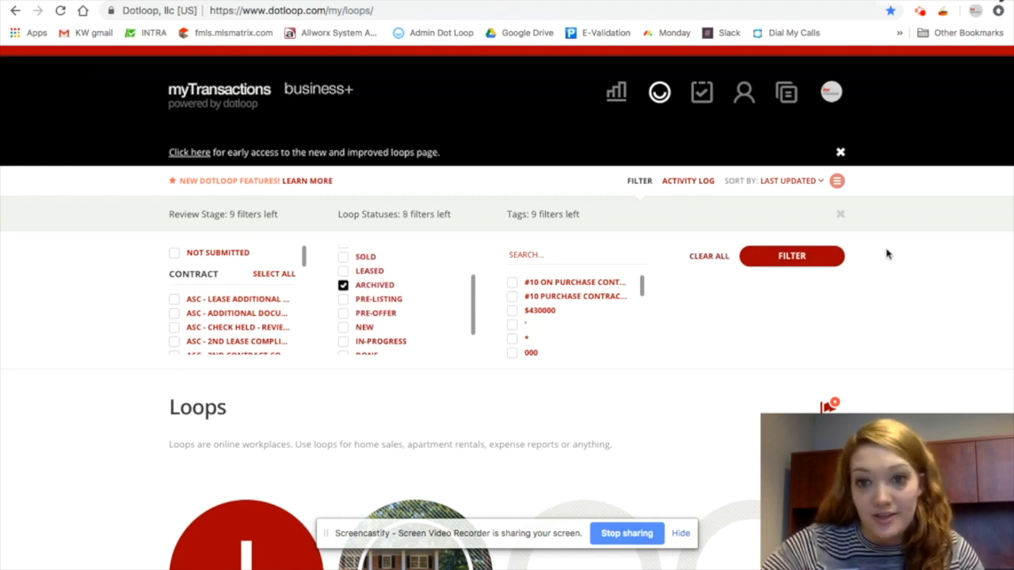
{"action": "left_click", "coordinate": [828, 258]}
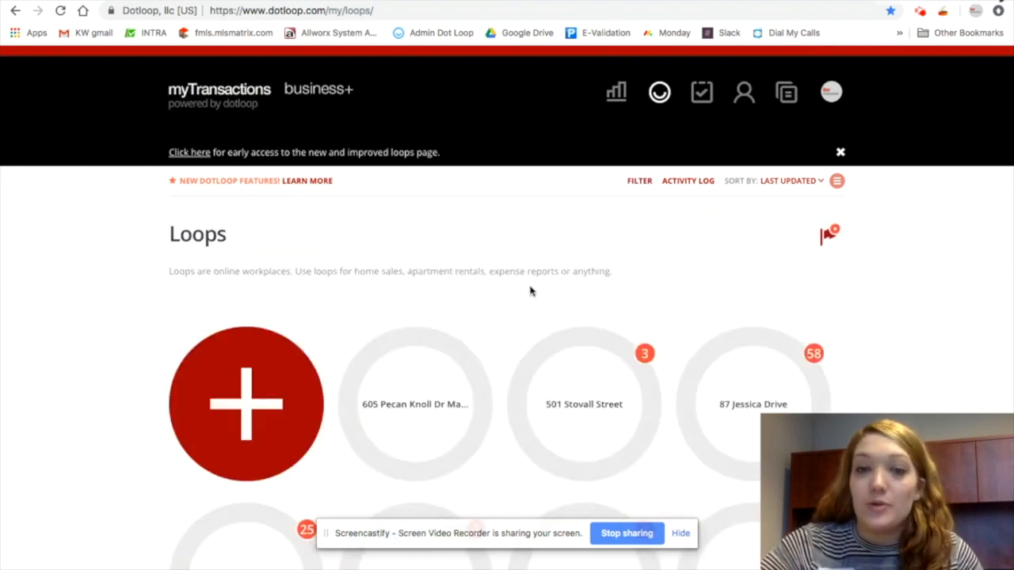
Reopen the filter and apply it with no statuses selected to show all loops again
{"action": "left_click", "coordinate": [637, 182]}
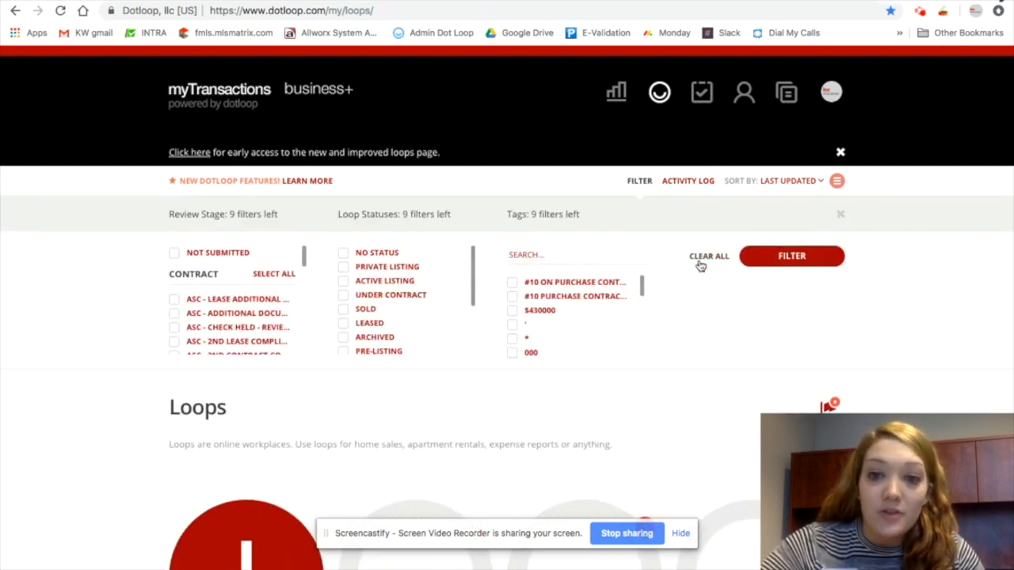
{"action": "left_click", "coordinate": [796, 256]}
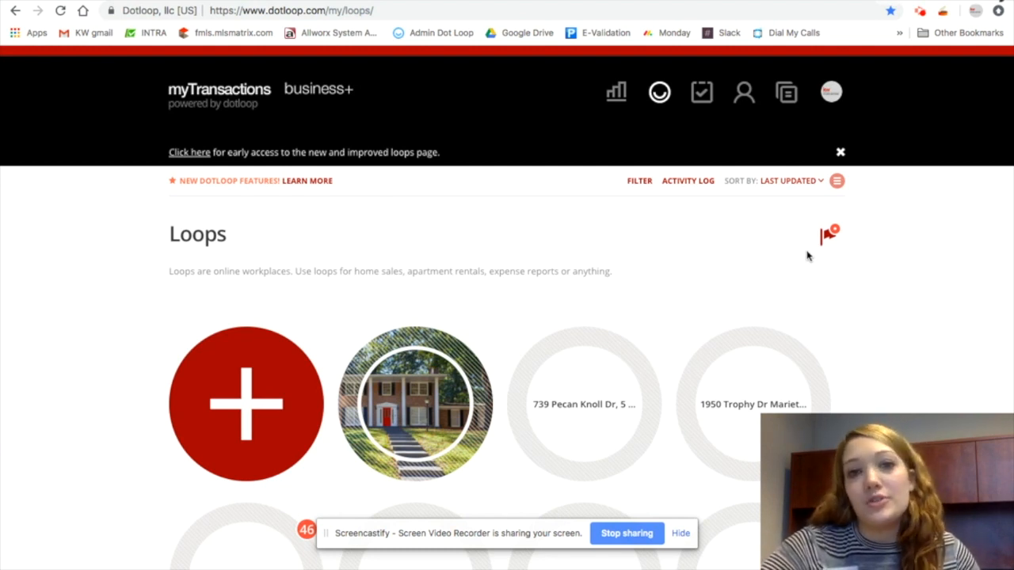
Open the activity log, then go back to the loops list
{"action": "left_click", "coordinate": [690, 181]}
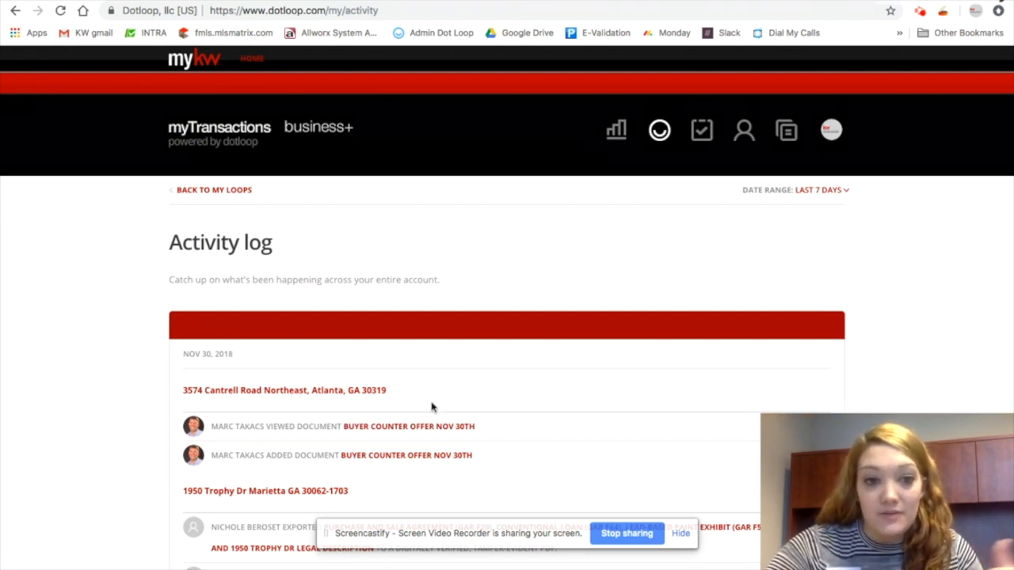
{"action": "left_click", "coordinate": [229, 193]}
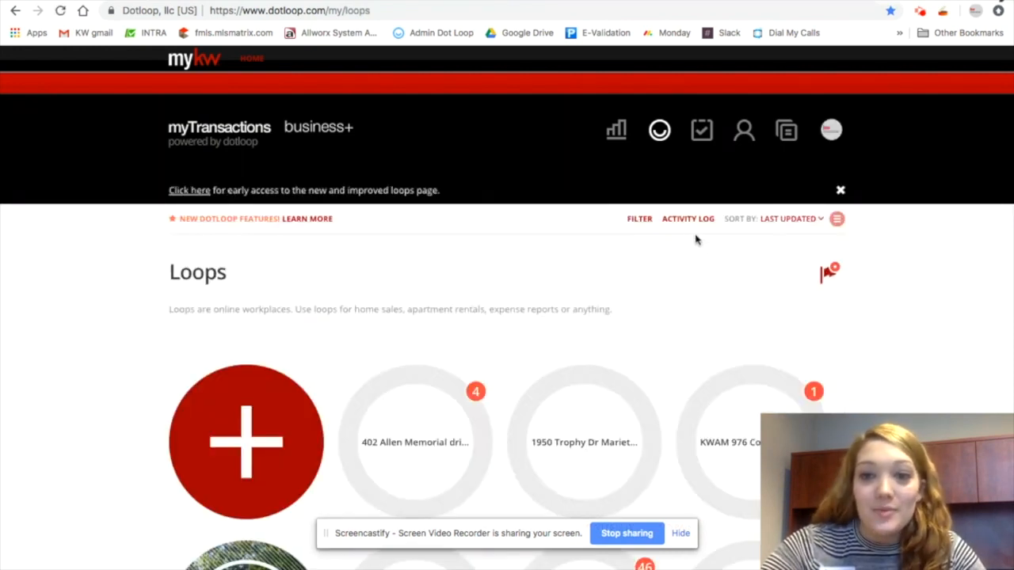
Sort the loops by closing date, then change the sort to agent name
{"action": "left_click", "coordinate": [792, 219]}
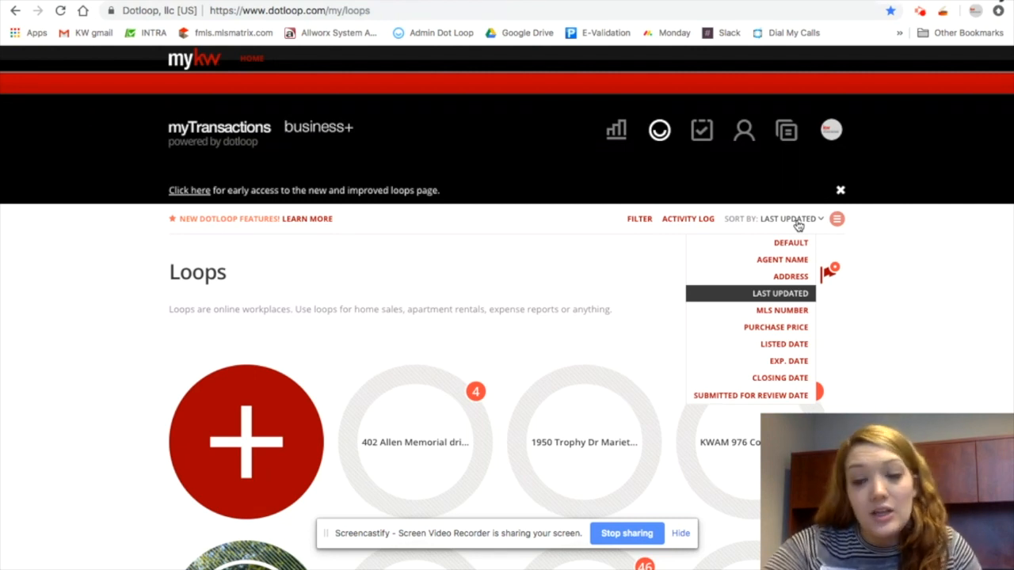
{"action": "left_click", "coordinate": [780, 378]}
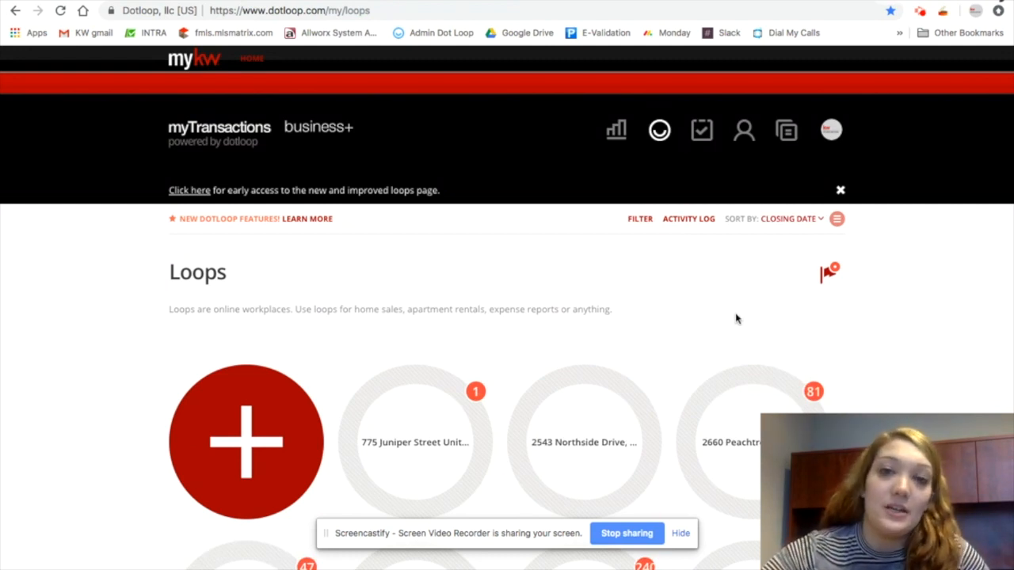
{"action": "left_click", "coordinate": [807, 220]}
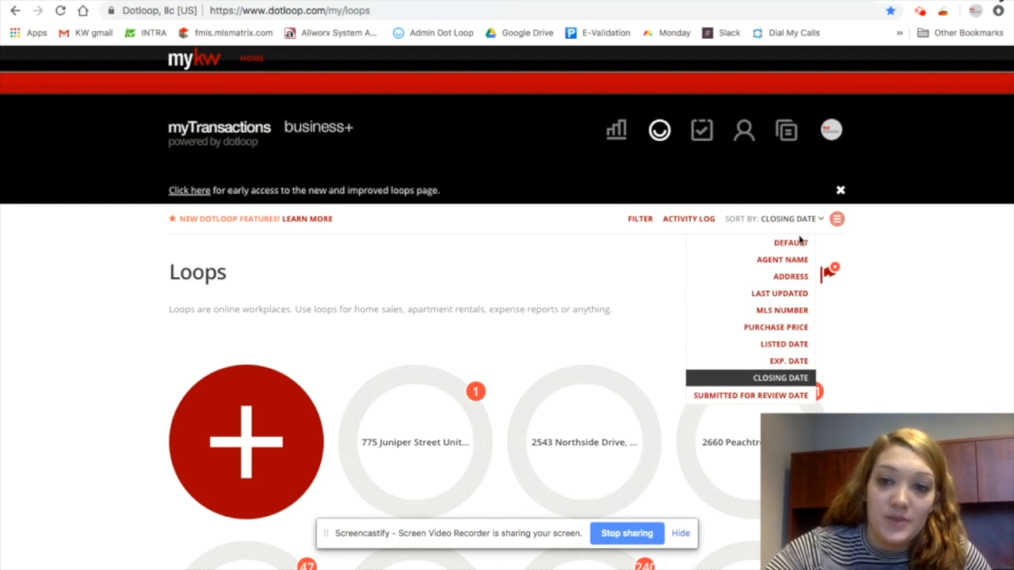
{"action": "left_click", "coordinate": [792, 260]}
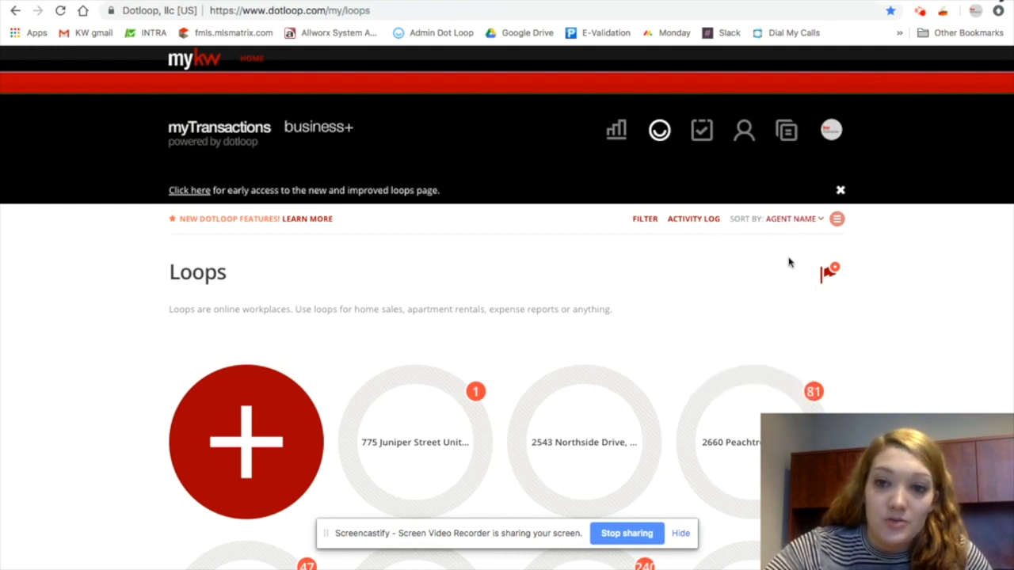
Switch the loops to list view and search for flawless
{"action": "left_click", "coordinate": [837, 221]}
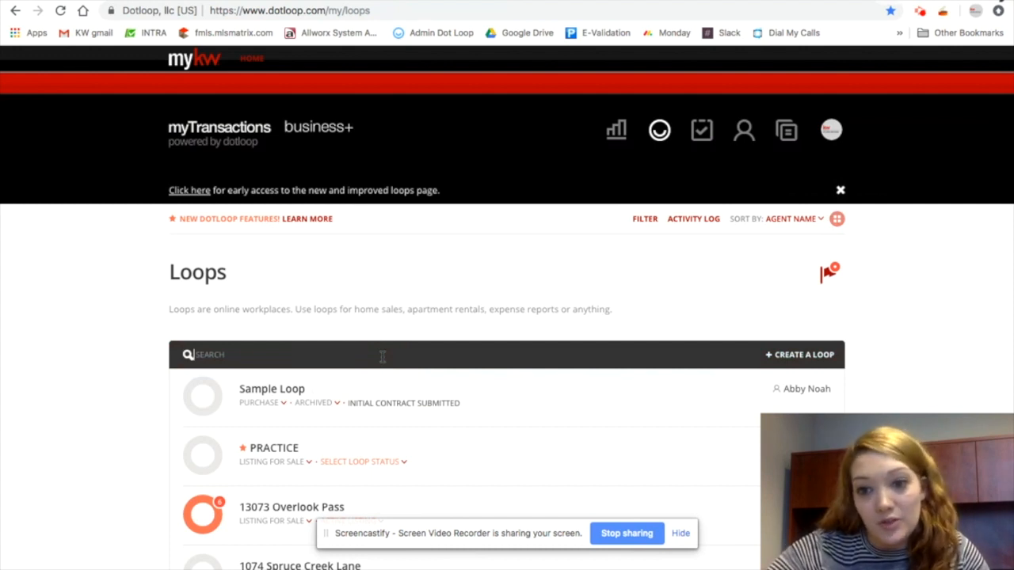
{"action": "type", "text": "f"}
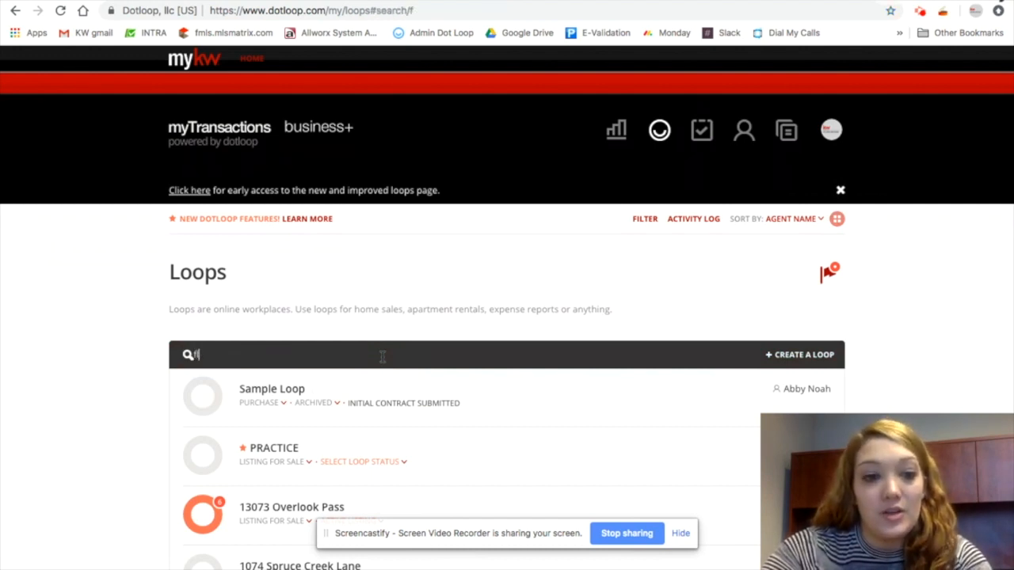
{"action": "type", "text": "lawless"}
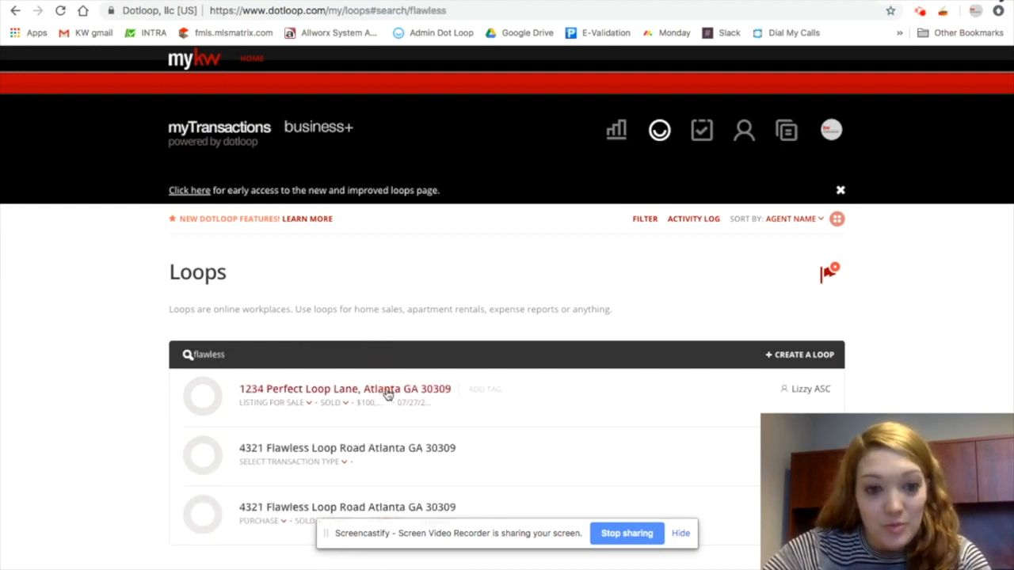
Clear the flawless search text from the loop search box
{"action": "left_click", "coordinate": [397, 454]}
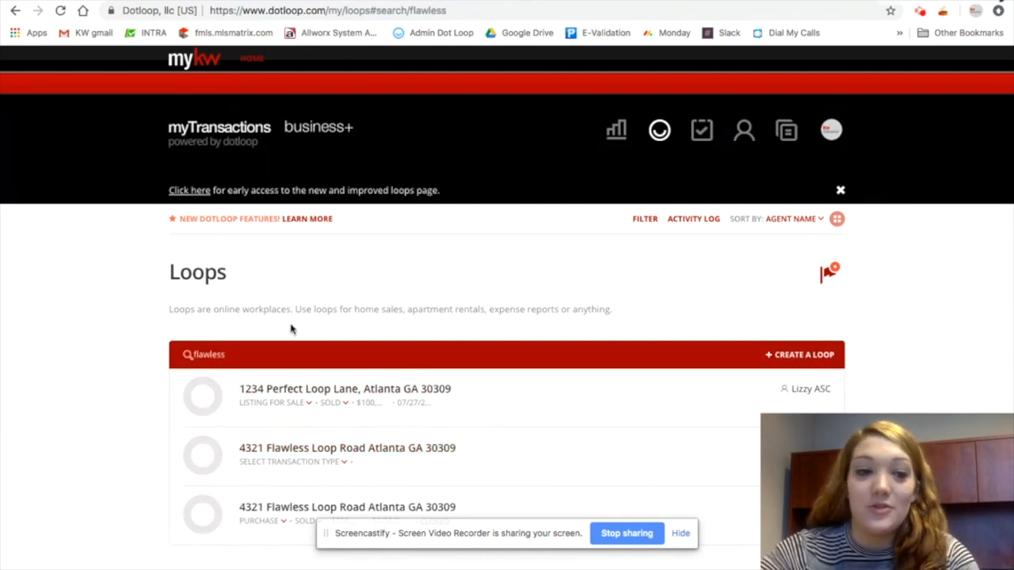
{"action": "left_click_drag", "start_coordinate": [262, 355], "coordinate": [98, 327]}
{"action": "key", "text": "BackSpace"}
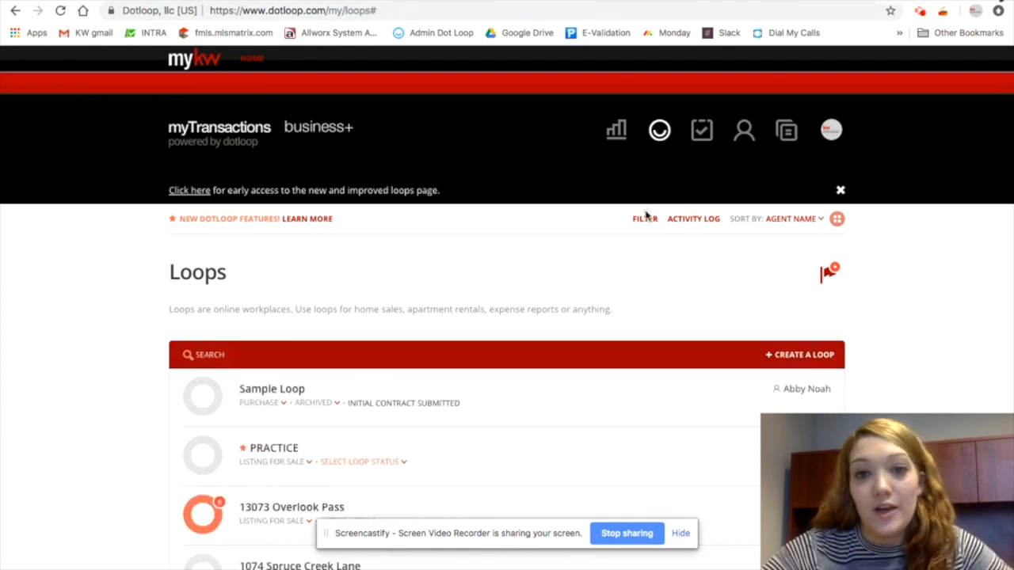
Open Reporting, scroll through the Total Sales YTD chart, and return to the loops
{"action": "left_click", "coordinate": [617, 132]}
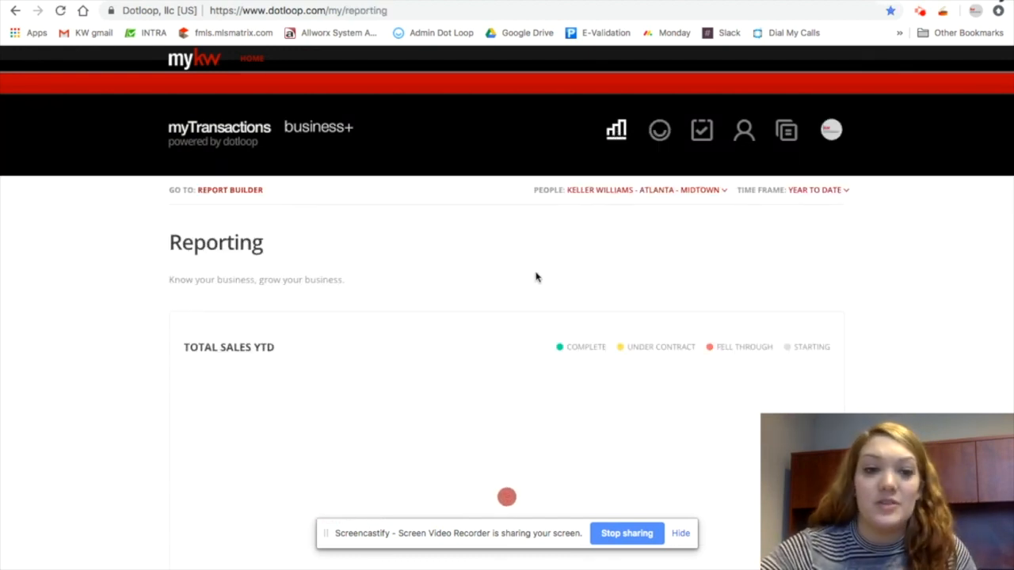
{"action": "scroll", "coordinate": [536, 278], "scroll_direction": "down", "scroll_amount": 2}
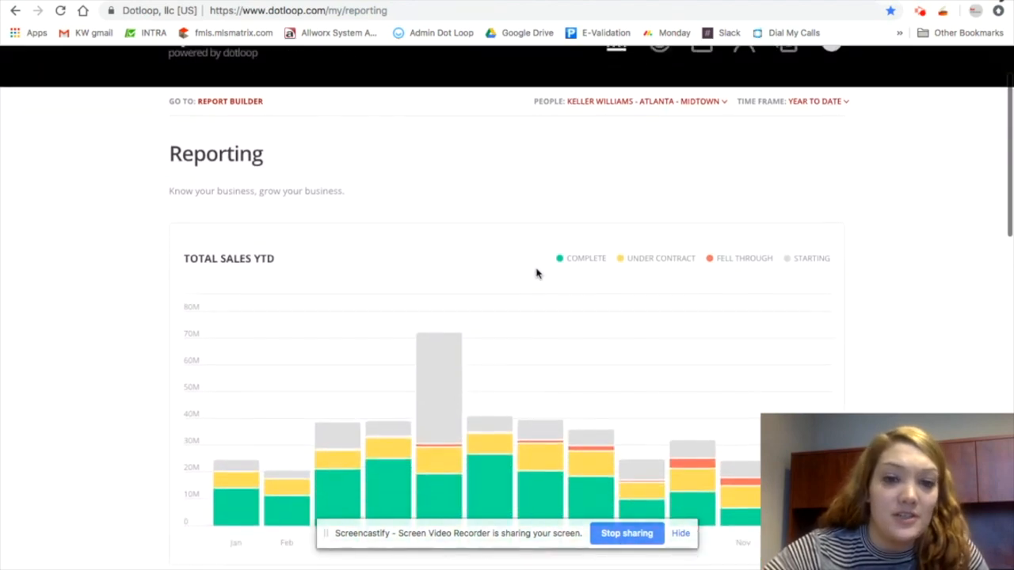
{"action": "scroll", "coordinate": [536, 274], "scroll_direction": "down", "scroll_amount": 2}
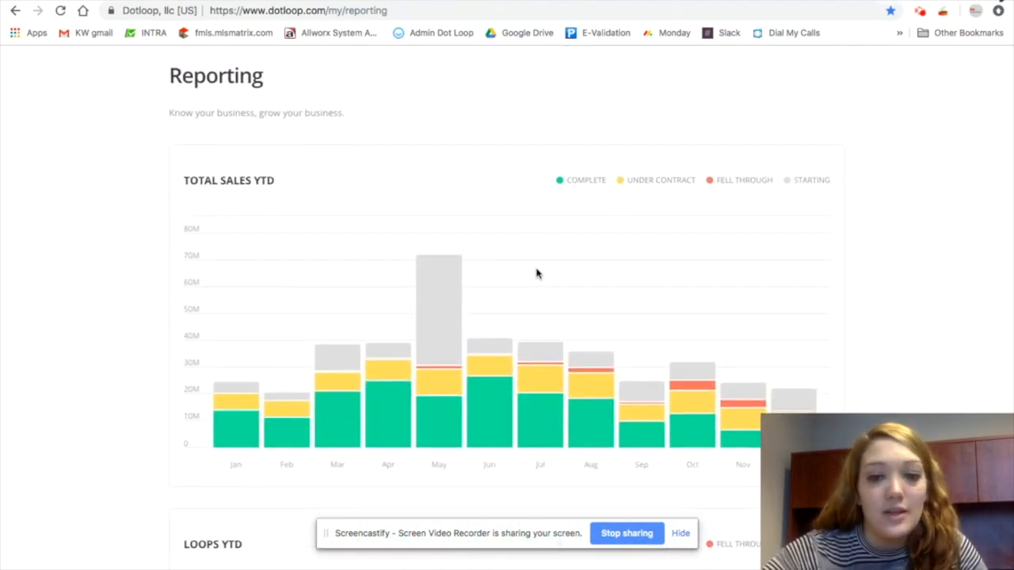
{"action": "scroll", "coordinate": [536, 274], "scroll_direction": "down", "scroll_amount": 4}
{"action": "scroll", "coordinate": [536, 274], "scroll_direction": "up", "scroll_amount": 8}
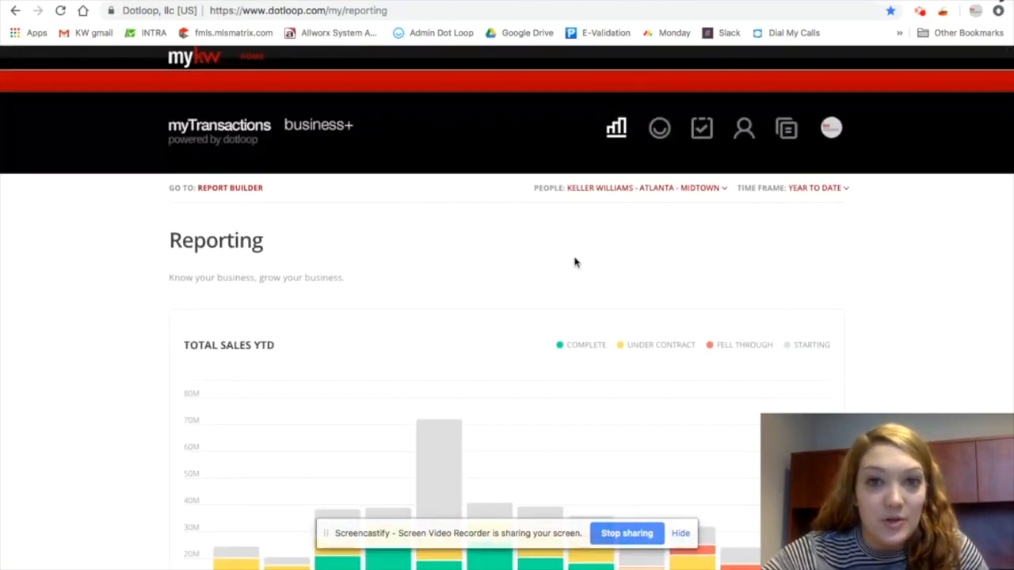
{"action": "left_click", "coordinate": [660, 131]}
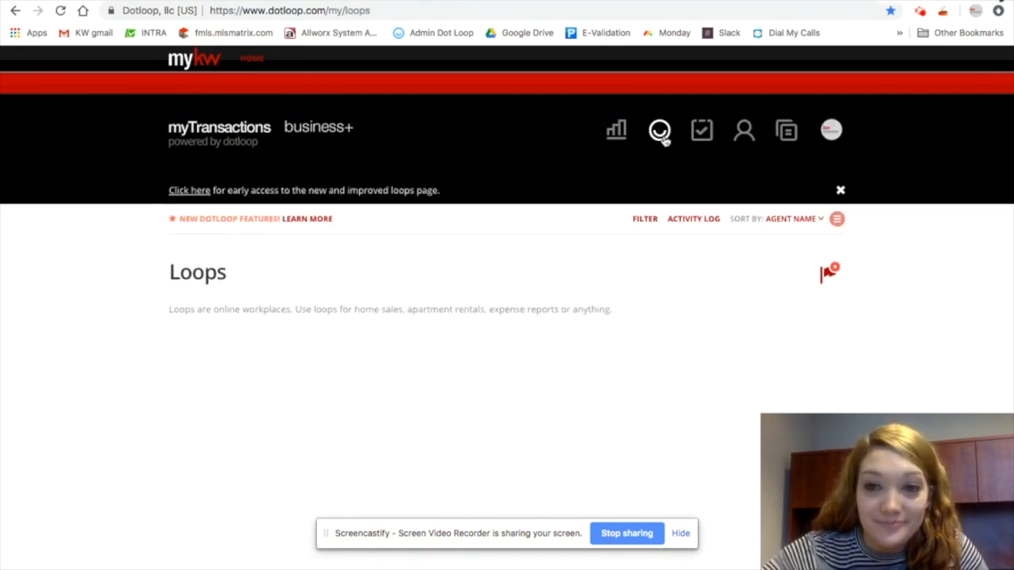
Open Tasks and view the loop tasks assigned to me, overdue, completed and all tasks
{"action": "left_click", "coordinate": [702, 135]}
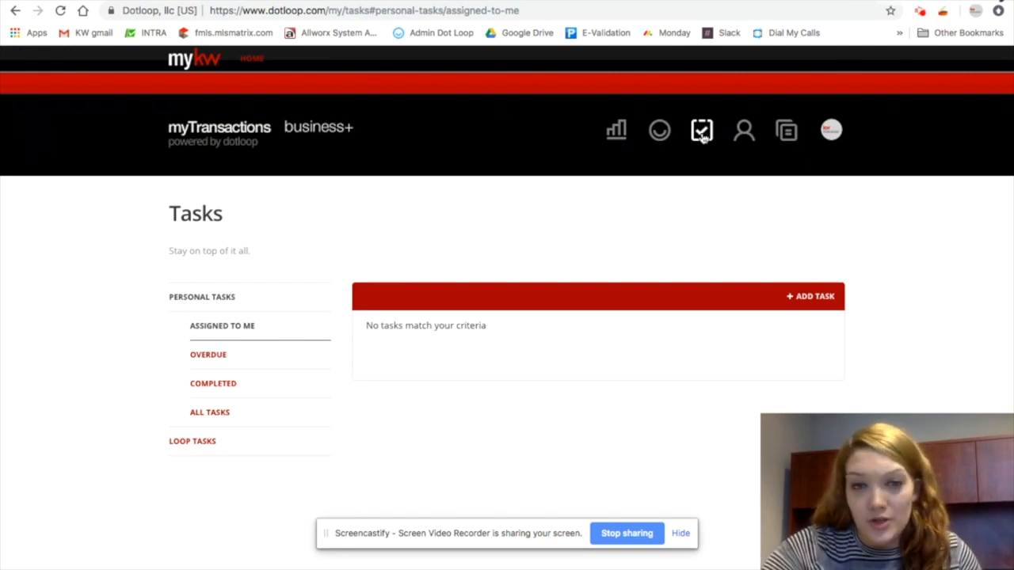
{"action": "left_click", "coordinate": [234, 442]}
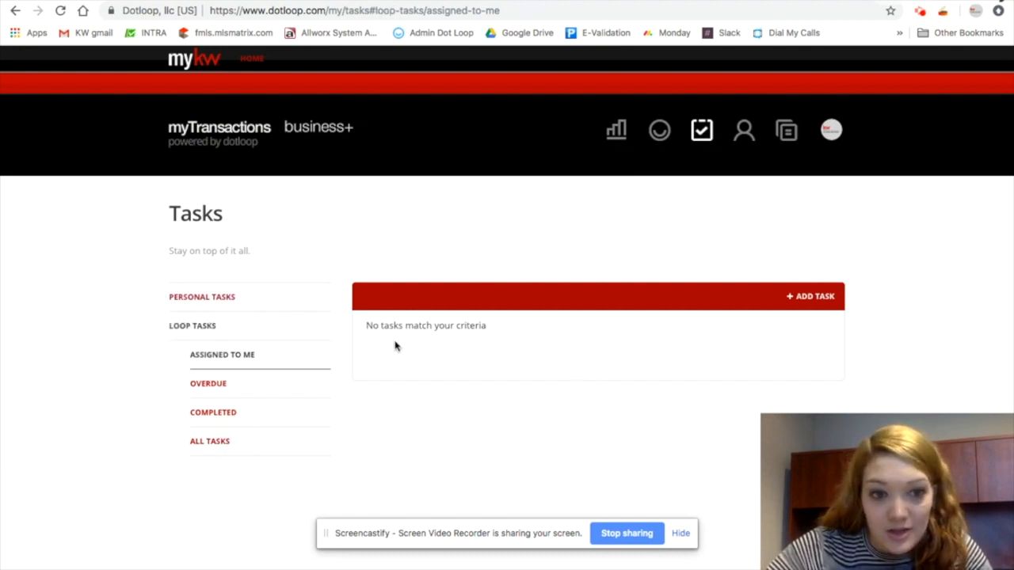
{"action": "left_click", "coordinate": [244, 382]}
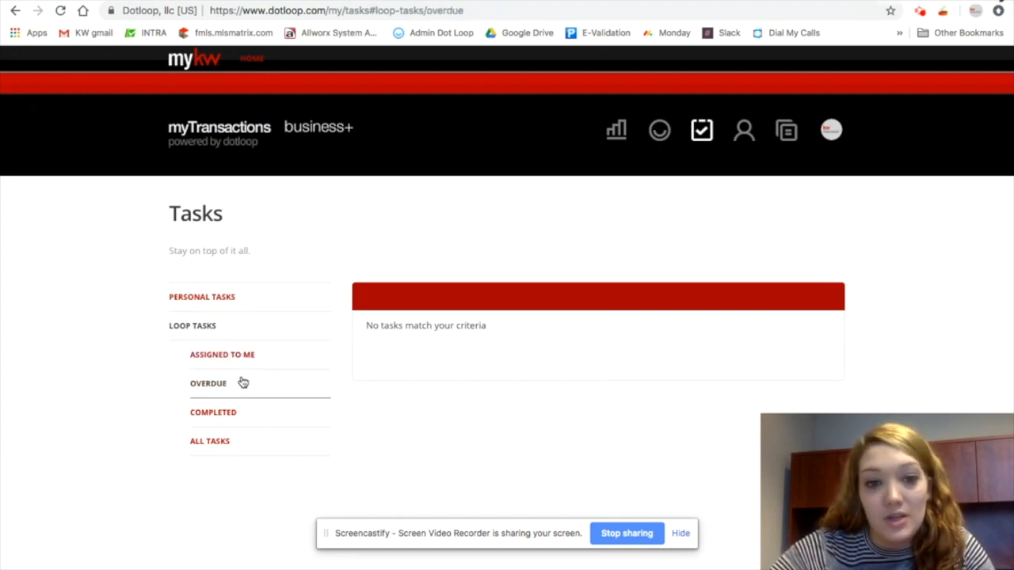
{"action": "left_click", "coordinate": [224, 420]}
{"action": "left_click", "coordinate": [222, 446]}
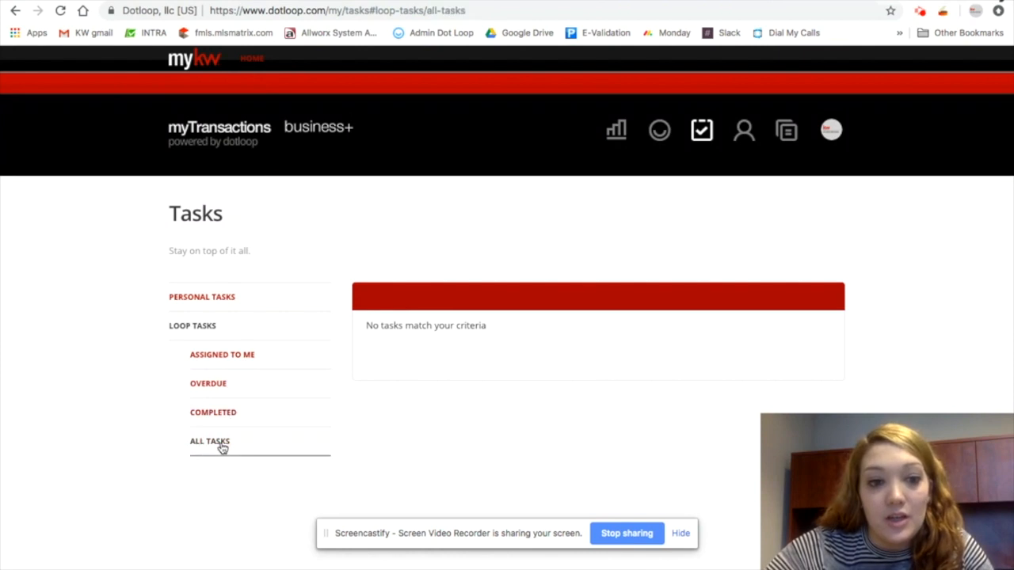
View the personal tasks assigned to me
{"action": "left_click", "coordinate": [219, 295]}
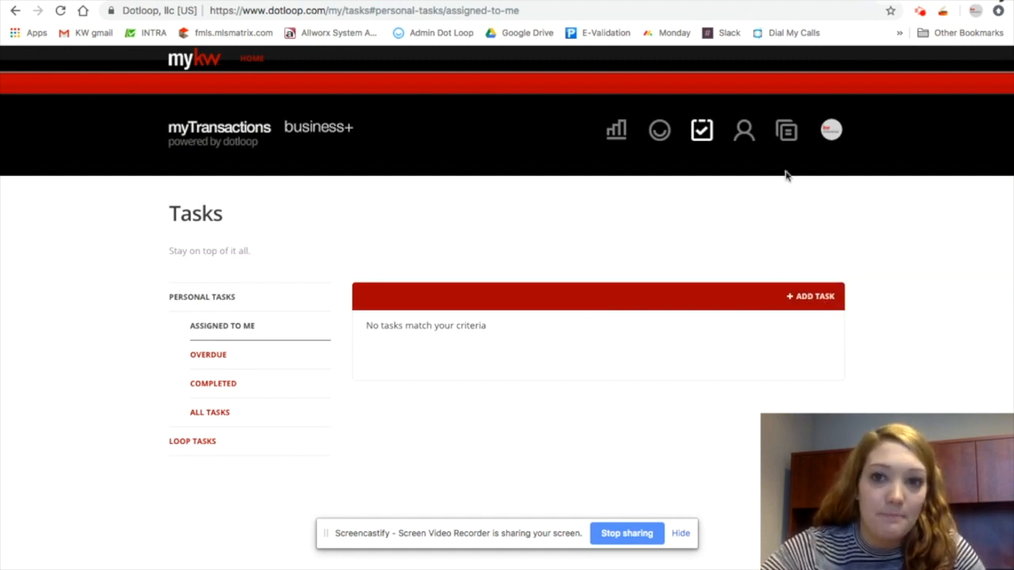
Open People and view the Contacts list
{"action": "left_click", "coordinate": [745, 133]}
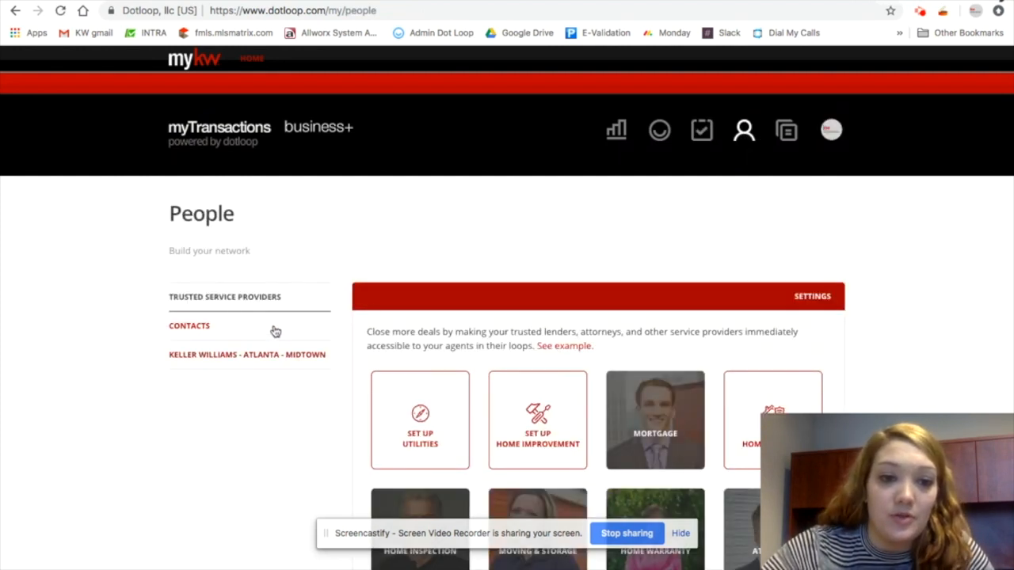
{"action": "left_click", "coordinate": [244, 331]}
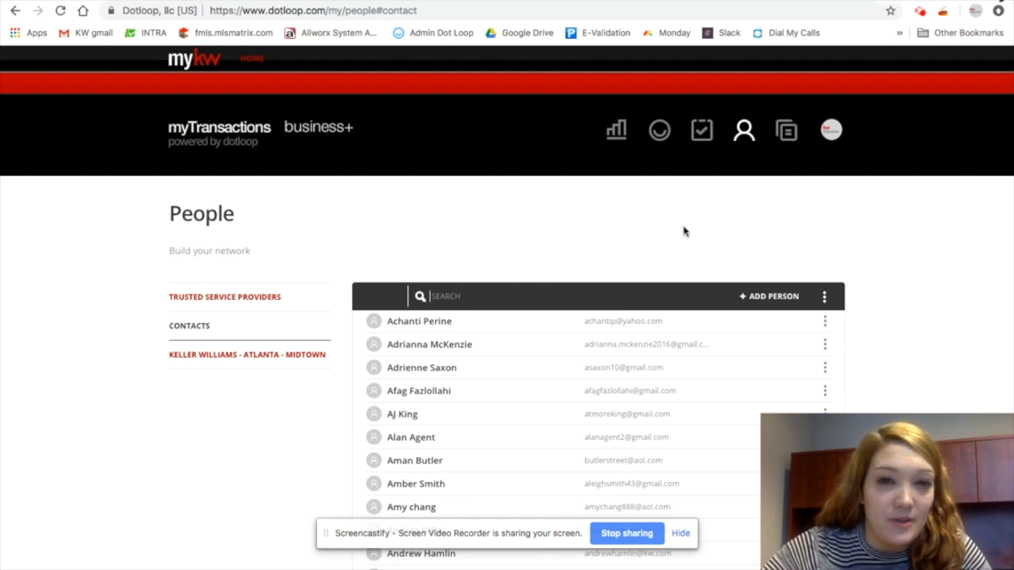
Open Templates and the Office Docs document folder
{"action": "left_click", "coordinate": [787, 133]}
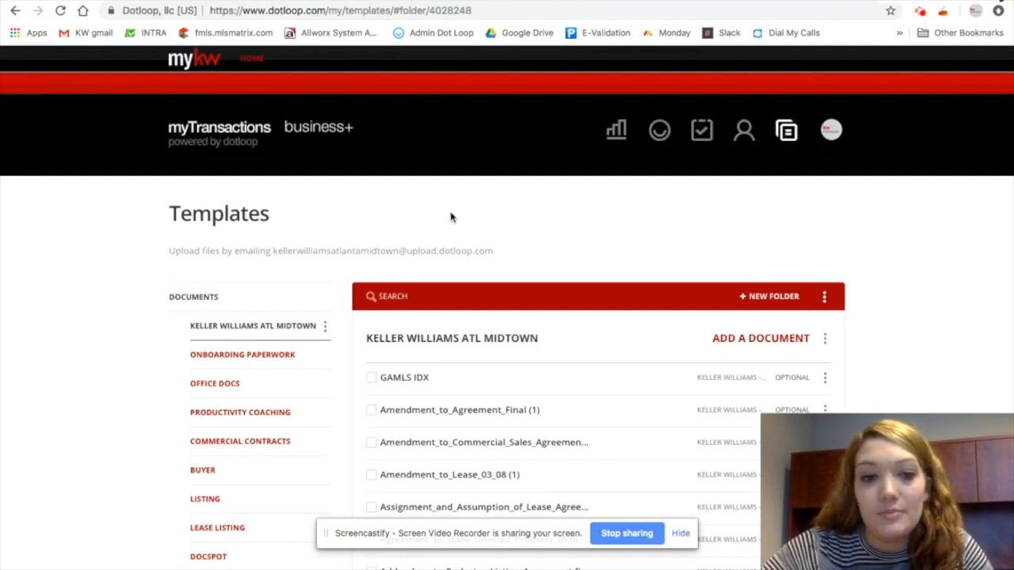
{"action": "scroll", "coordinate": [446, 243], "scroll_direction": "down", "scroll_amount": 2}
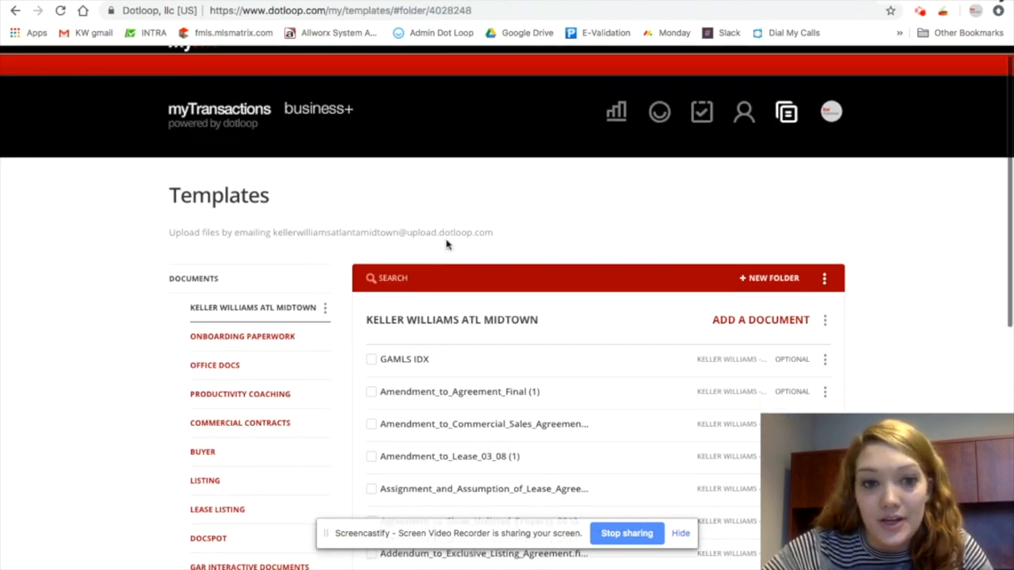
{"action": "left_click", "coordinate": [250, 336]}
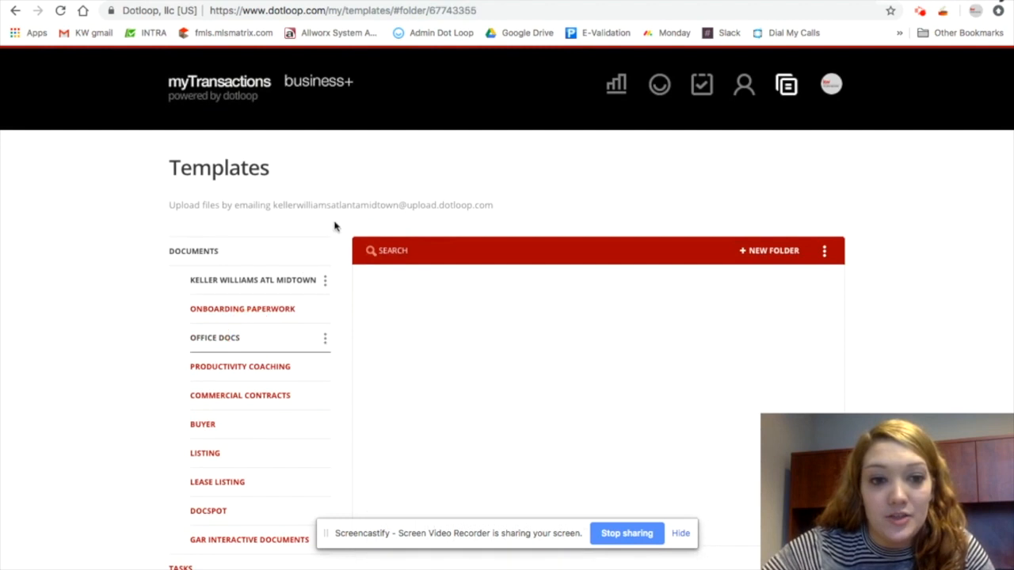
{"action": "scroll", "coordinate": [355, 216], "scroll_direction": "down", "scroll_amount": 2}
{"action": "scroll", "coordinate": [476, 335], "scroll_direction": "down", "scroll_amount": 3}
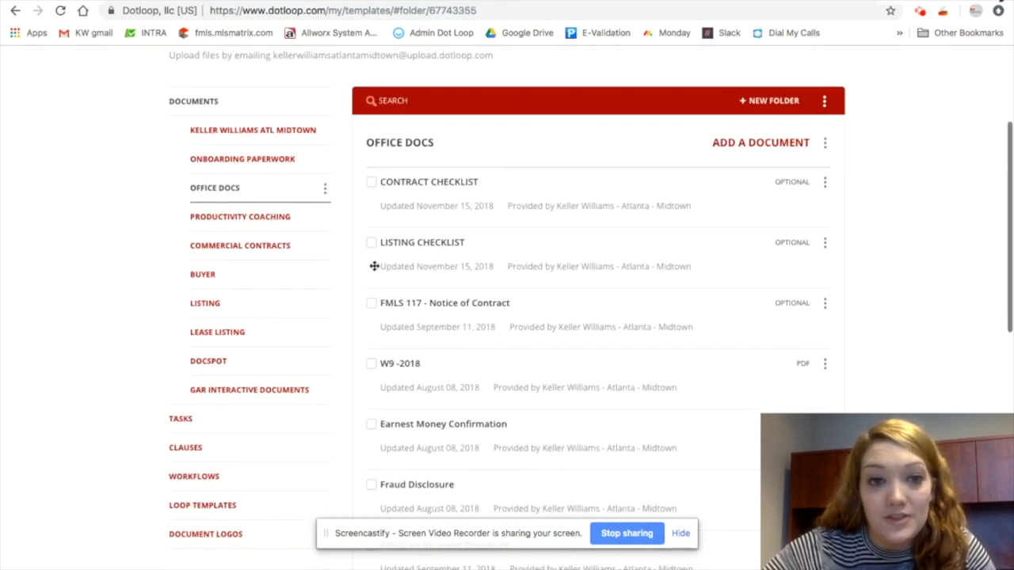
Browse the GAR Interactive Documents folder, then scroll through the Office Docs templates
{"action": "left_click", "coordinate": [262, 392]}
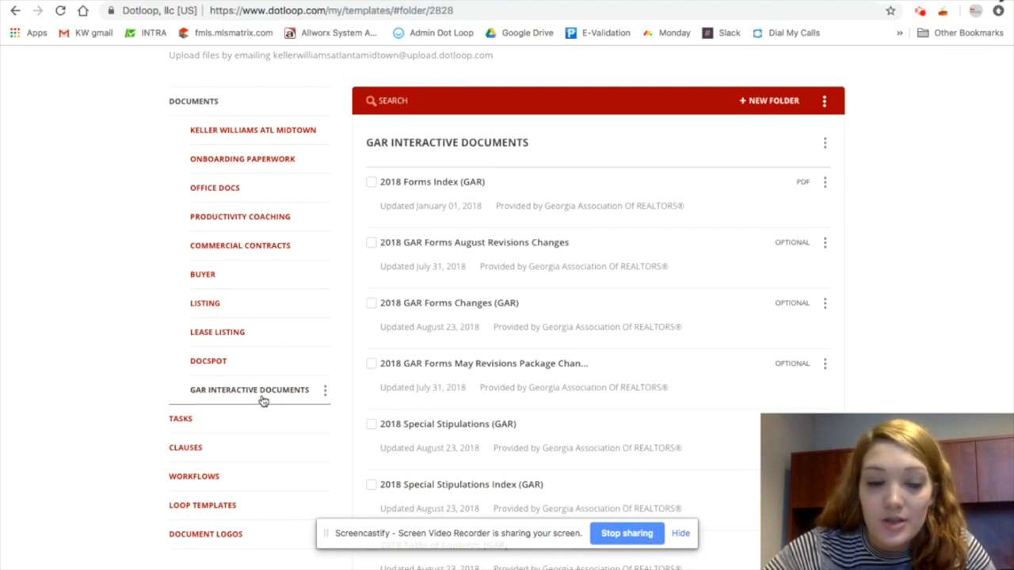
{"action": "left_click", "coordinate": [236, 191]}
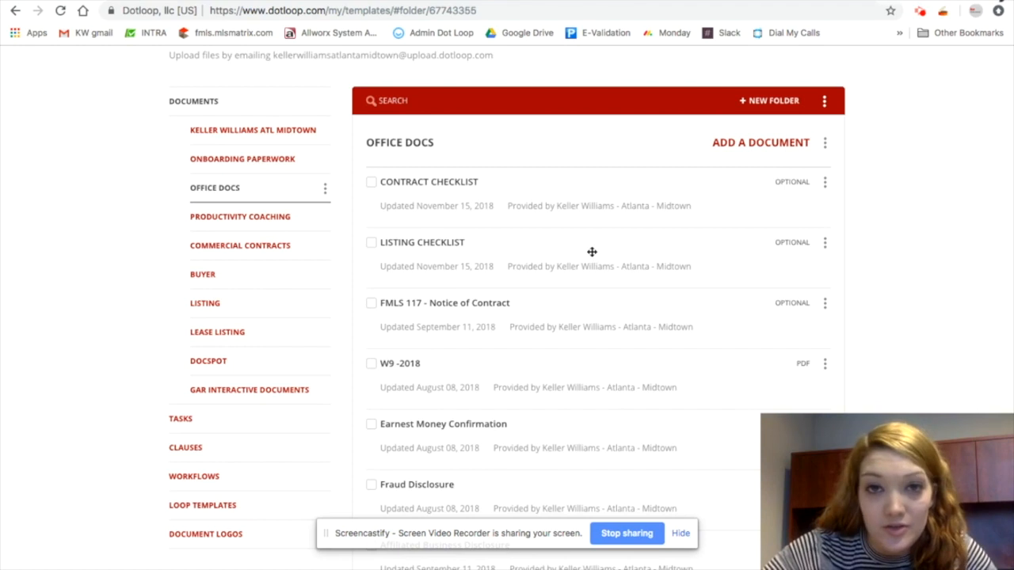
{"action": "scroll", "coordinate": [592, 252], "scroll_direction": "down", "scroll_amount": 3}
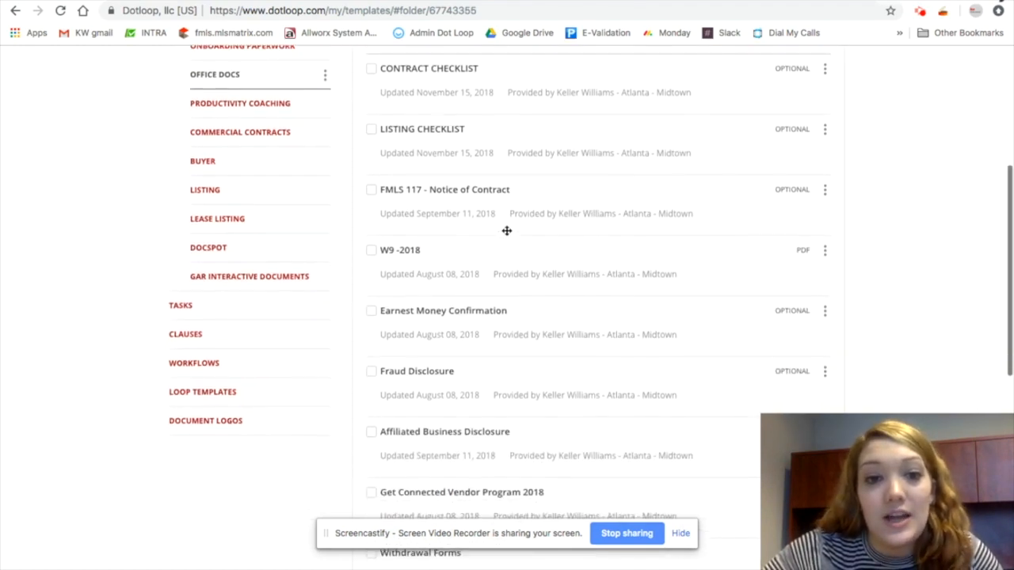
{"action": "scroll", "coordinate": [546, 264], "scroll_direction": "down", "scroll_amount": 2}
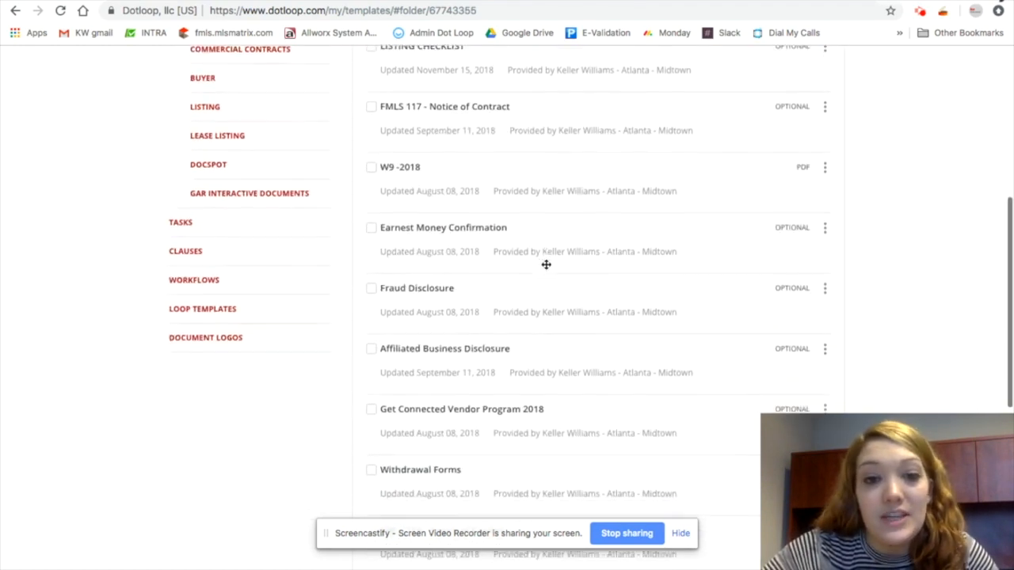
{"action": "scroll", "coordinate": [460, 299], "scroll_direction": "down", "scroll_amount": 2}
{"action": "scroll", "coordinate": [507, 303], "scroll_direction": "down", "scroll_amount": 1}
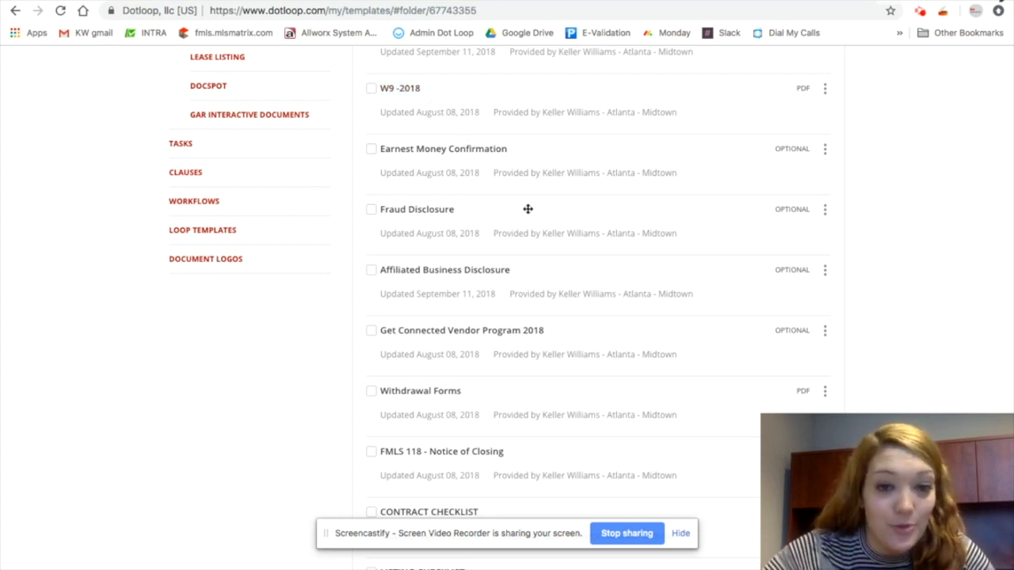
{"action": "scroll", "coordinate": [515, 289], "scroll_direction": "down", "scroll_amount": 2}
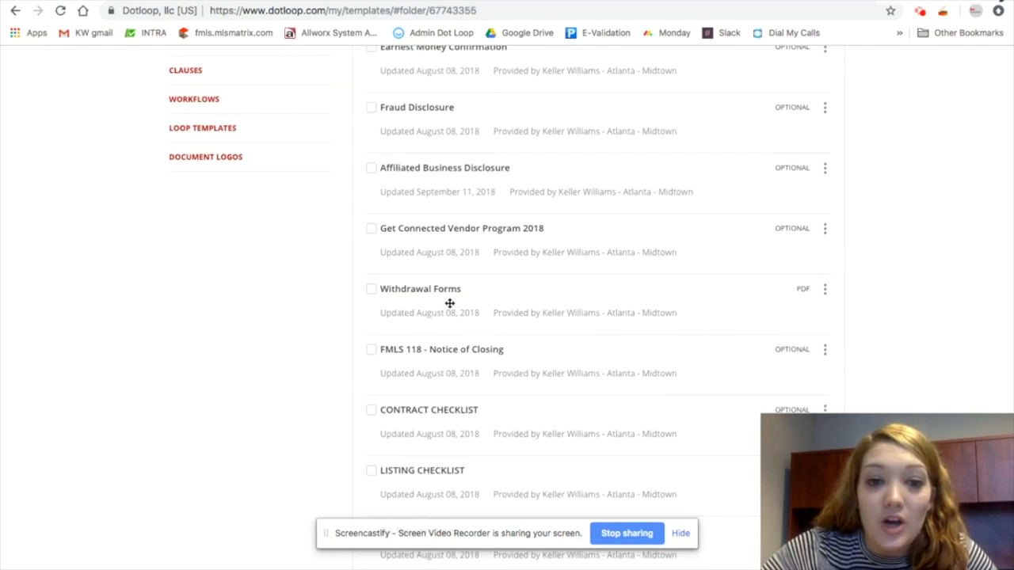
{"action": "scroll", "coordinate": [452, 303], "scroll_direction": "down", "scroll_amount": 3}
{"action": "scroll", "coordinate": [543, 343], "scroll_direction": "down", "scroll_amount": 4}
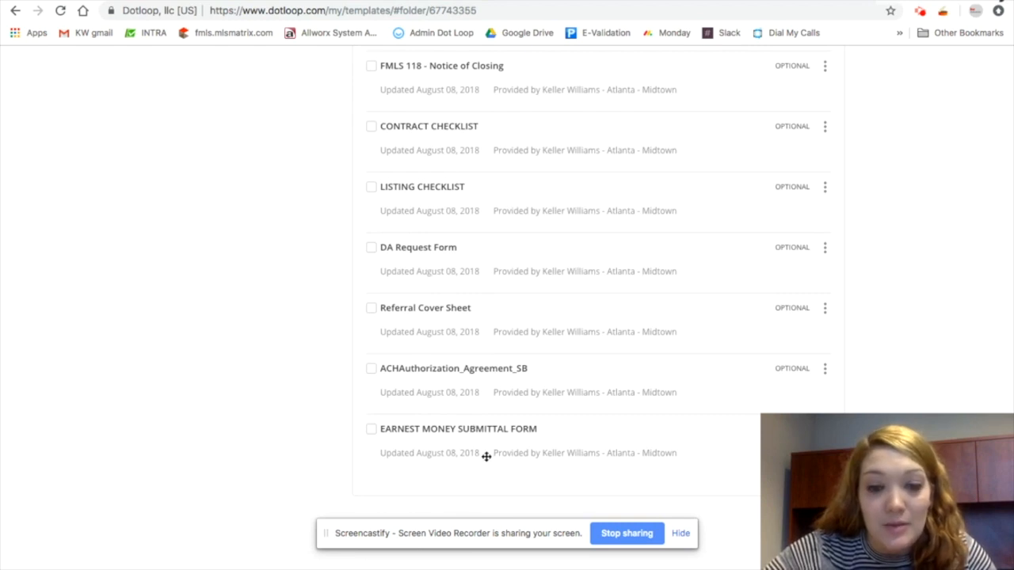
{"action": "scroll", "coordinate": [559, 286], "scroll_direction": "up", "scroll_amount": 17}
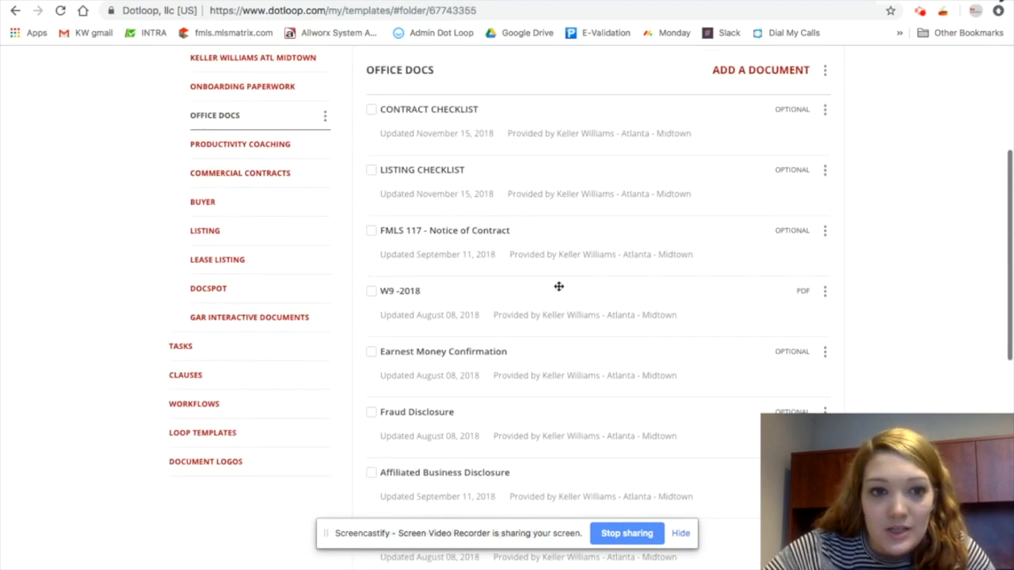
{"action": "scroll", "coordinate": [558, 286], "scroll_direction": "up", "scroll_amount": 1}
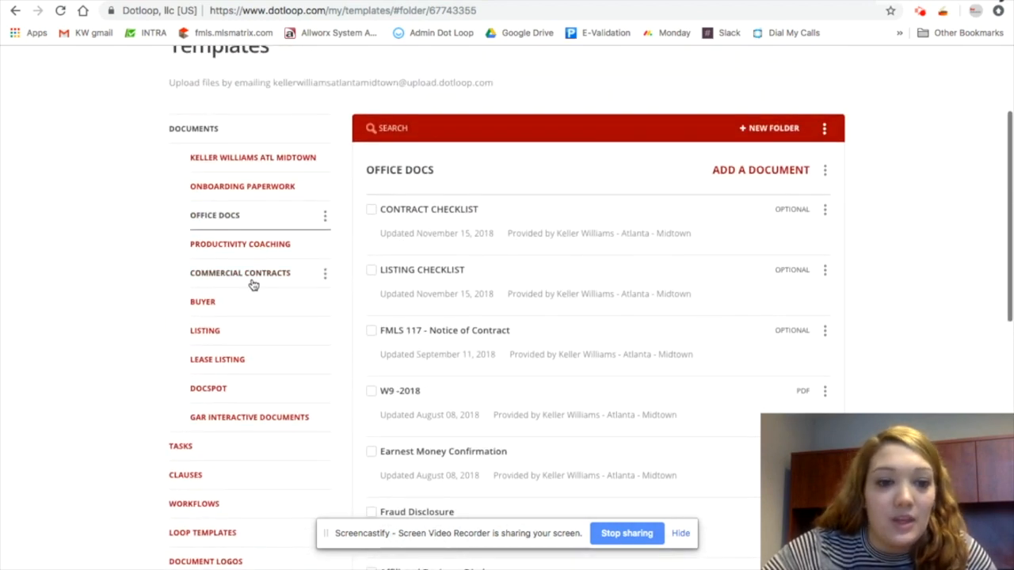
Open GAR Interactive Documents and search its templates for purchase and sale
{"action": "left_click", "coordinate": [268, 418]}
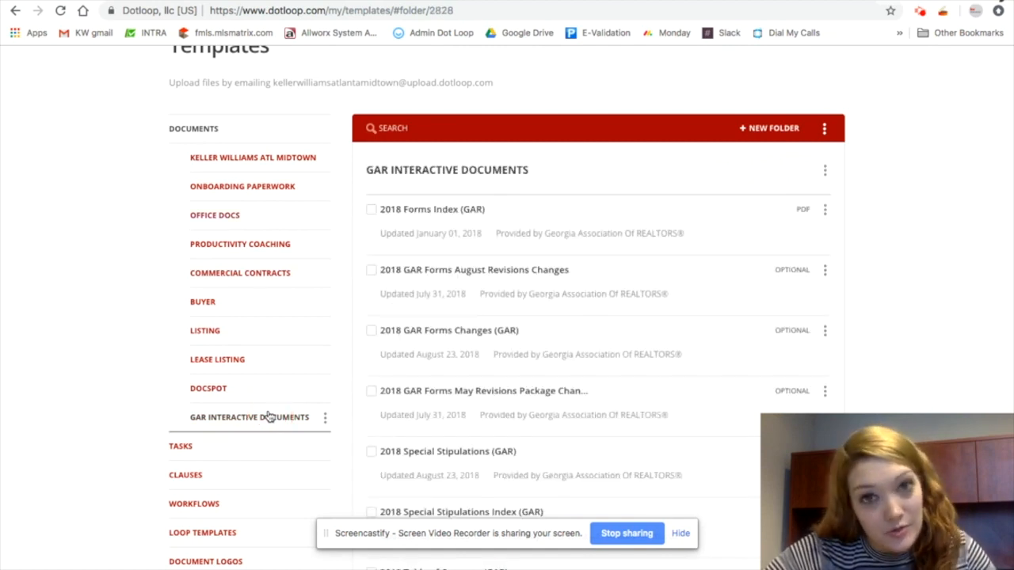
{"action": "left_click", "coordinate": [467, 129]}
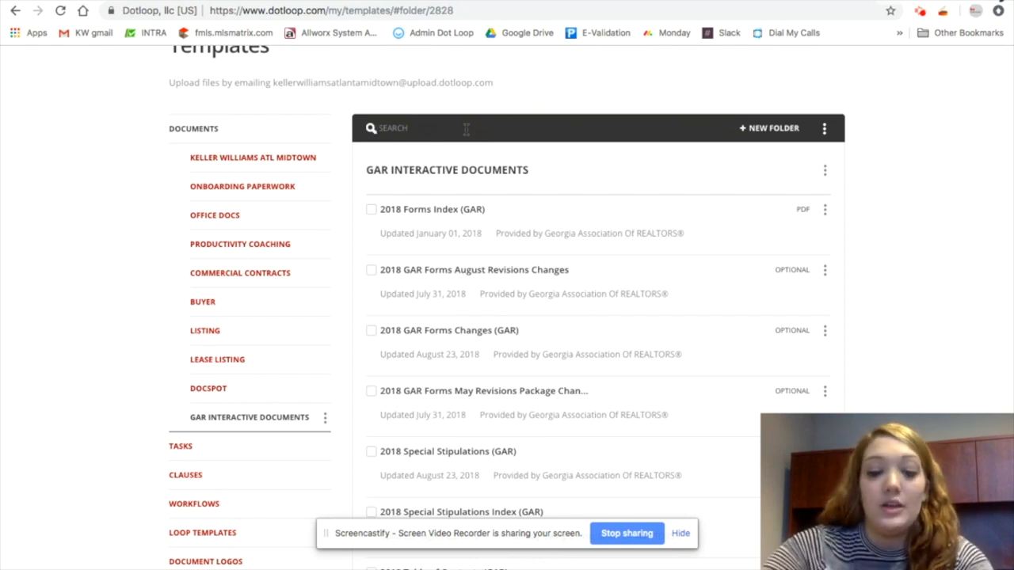
{"action": "type", "text": "pur"}
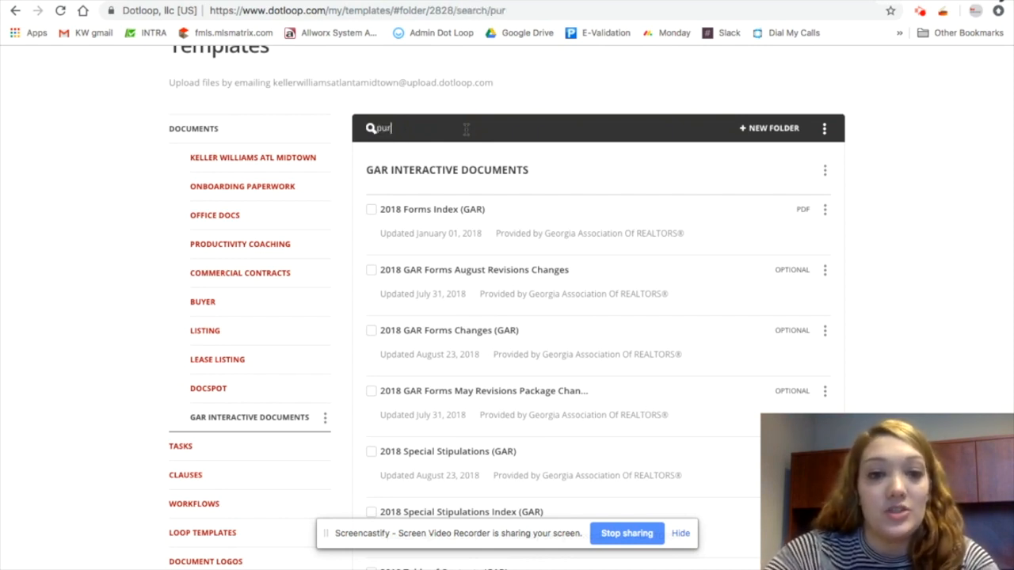
{"action": "type", "text": "chase and sale"}
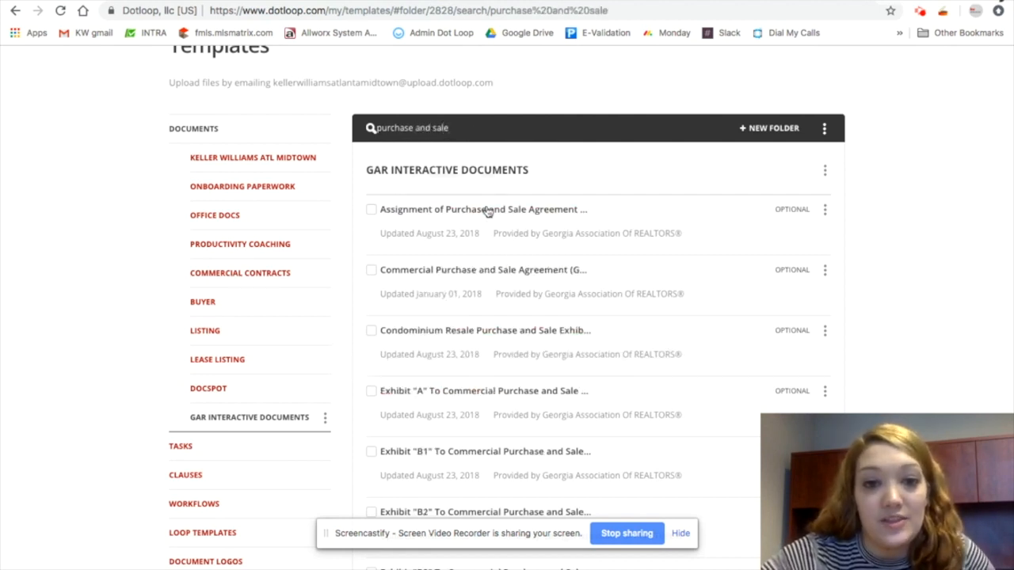
{"action": "scroll", "coordinate": [476, 335], "scroll_direction": "down", "scroll_amount": 2}
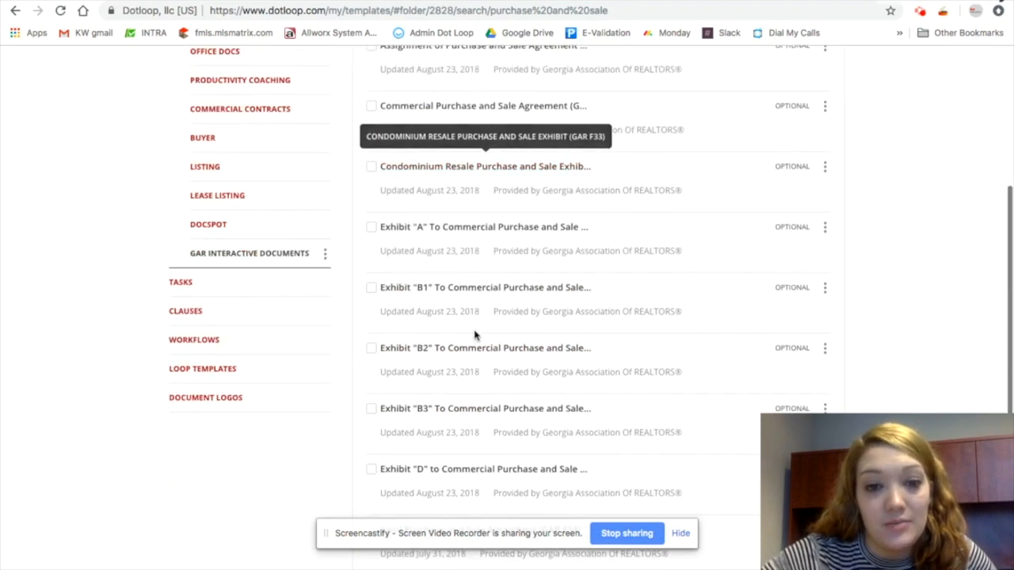
{"action": "scroll", "coordinate": [466, 355], "scroll_direction": "down", "scroll_amount": 5}
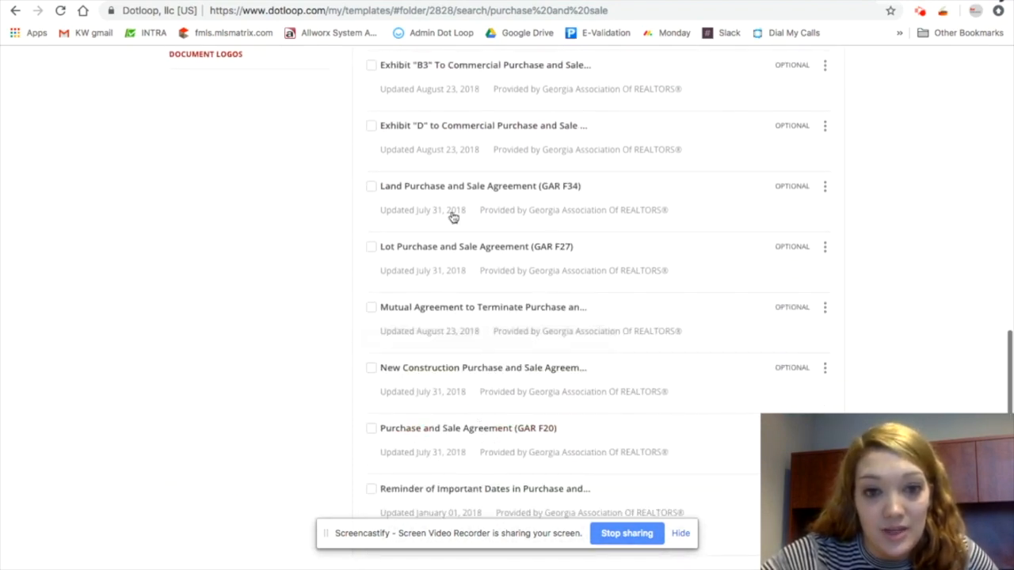
{"action": "scroll", "coordinate": [455, 331], "scroll_direction": "down", "scroll_amount": 2}
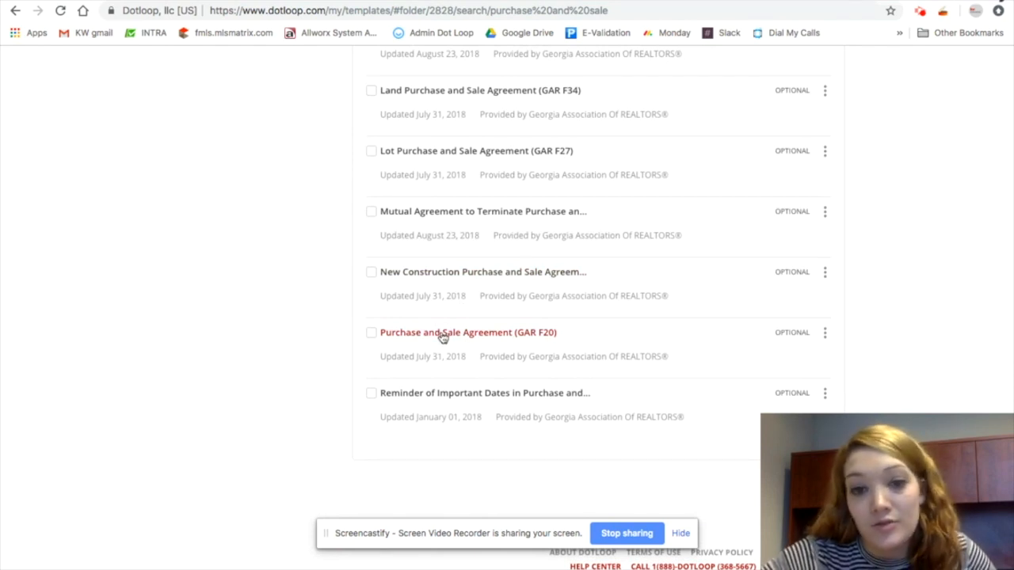
{"action": "scroll", "coordinate": [559, 163], "scroll_direction": "up", "scroll_amount": 10}
{"action": "scroll", "coordinate": [523, 265], "scroll_direction": "down", "scroll_amount": 2}
Replace the template search with f20, then clear the search box
{"action": "left_click_drag", "start_coordinate": [472, 194], "coordinate": [340, 197]}
{"action": "key", "text": "BackSpace"}
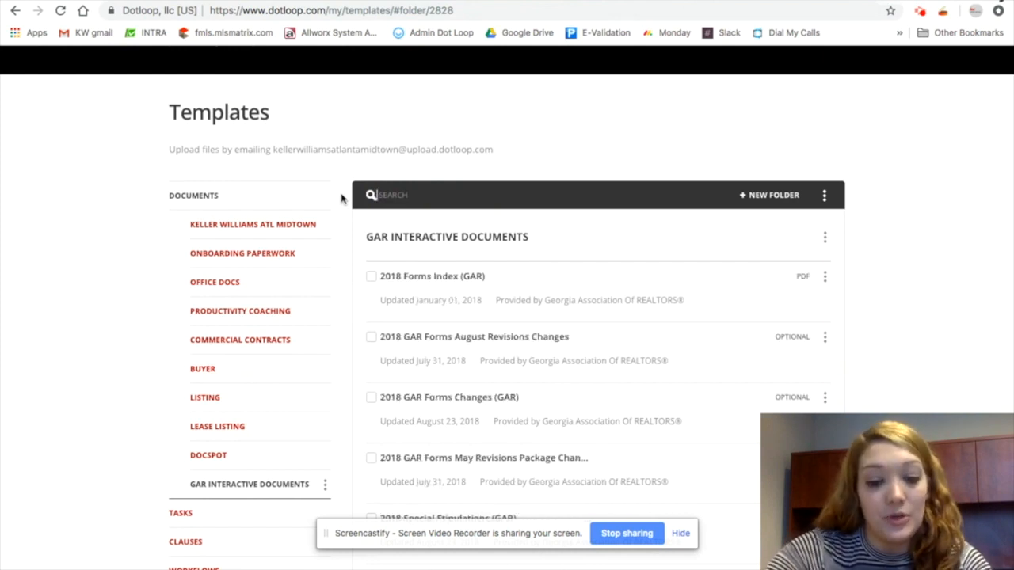
{"action": "type", "text": "f20"}
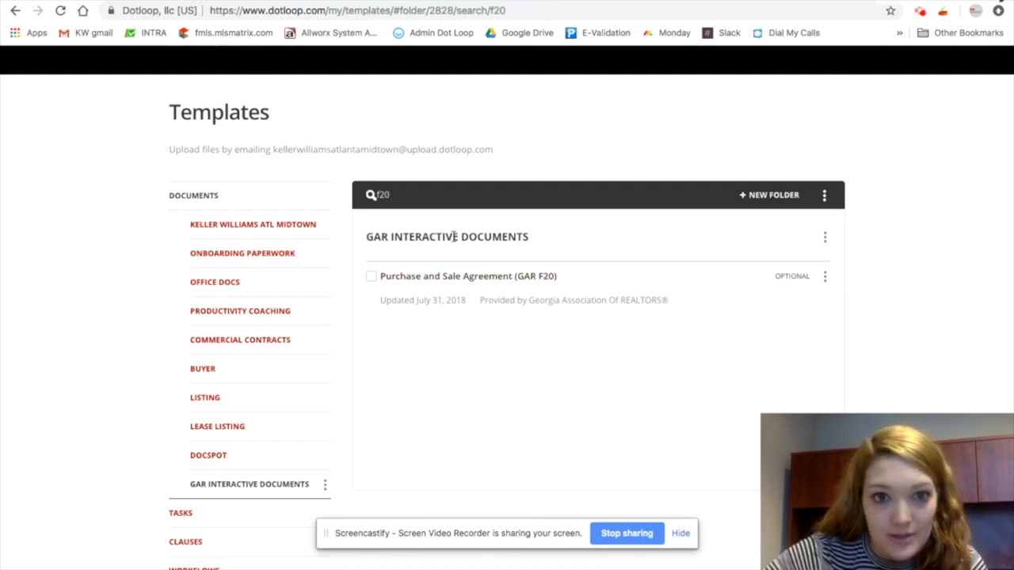
{"action": "left_click_drag", "start_coordinate": [417, 195], "coordinate": [334, 188]}
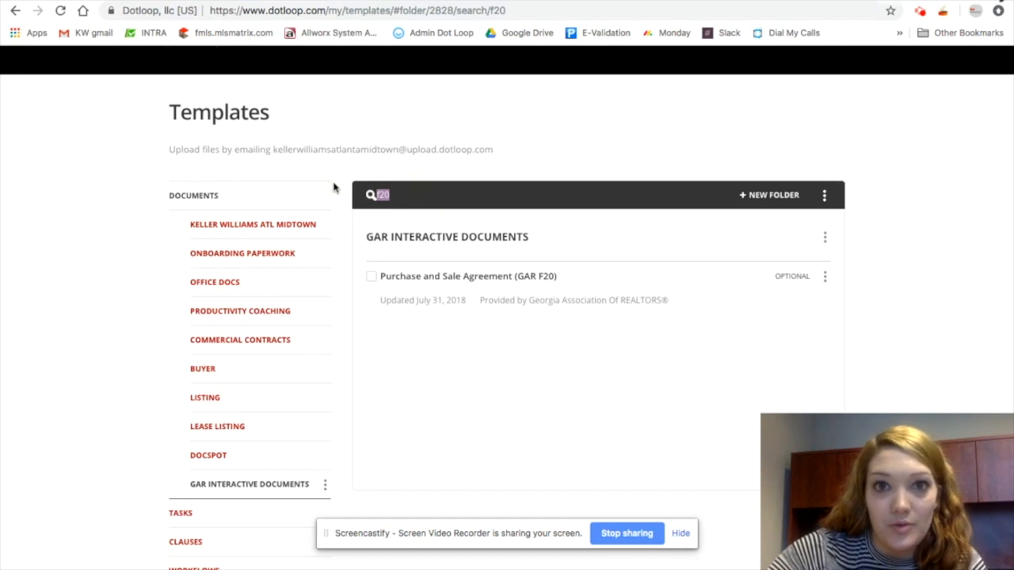
{"action": "key", "text": "BackSpace"}
Open the Keller Williams ATL Midtown documents folder and scroll through its templates
{"action": "scroll", "coordinate": [236, 382], "scroll_direction": "down", "scroll_amount": 3}
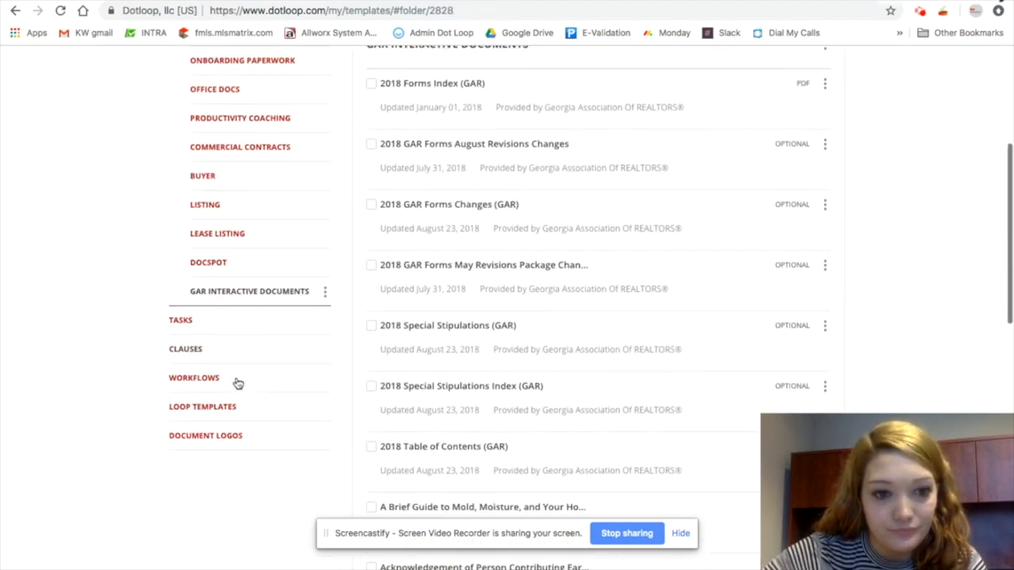
{"action": "scroll", "coordinate": [263, 379], "scroll_direction": "up", "scroll_amount": 1}
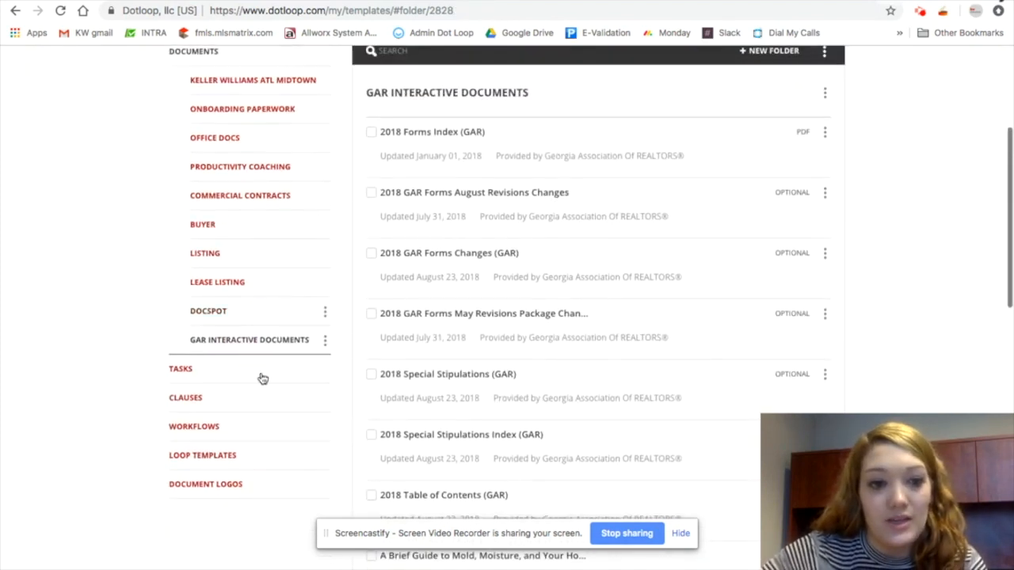
{"action": "scroll", "coordinate": [260, 254], "scroll_direction": "up", "scroll_amount": 2}
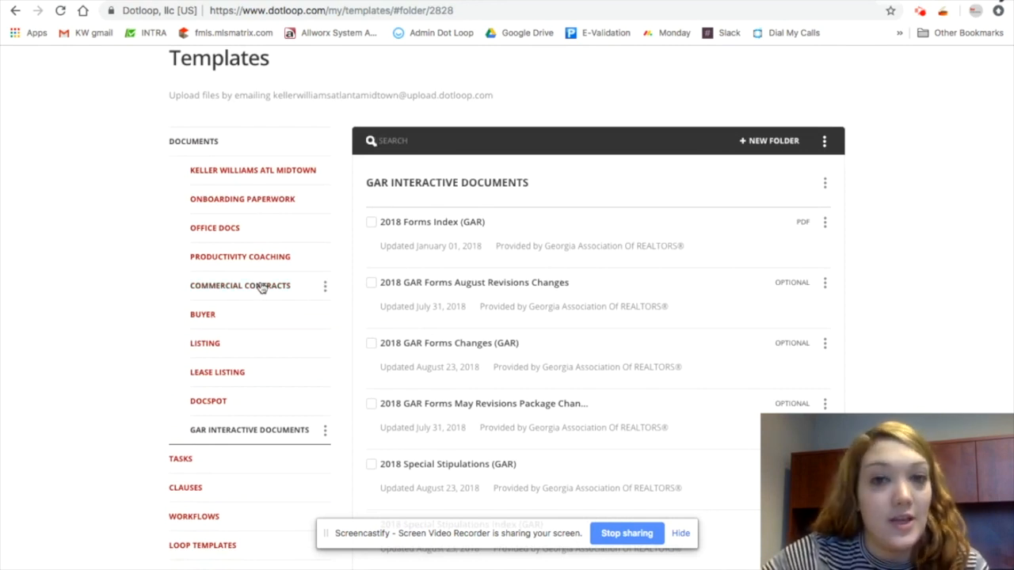
{"action": "left_click", "coordinate": [261, 145]}
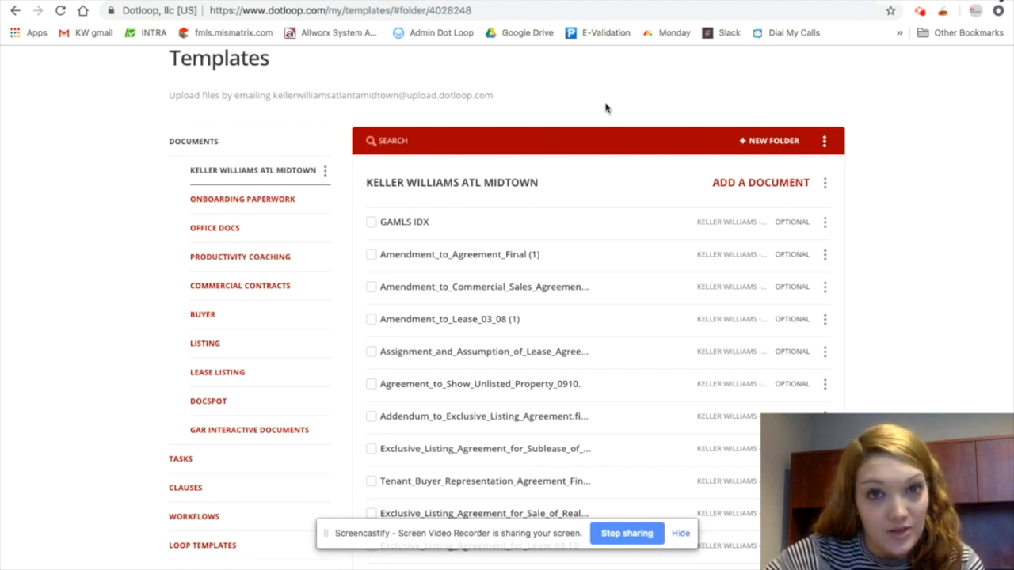
{"action": "scroll", "coordinate": [479, 336], "scroll_direction": "down", "scroll_amount": 3}
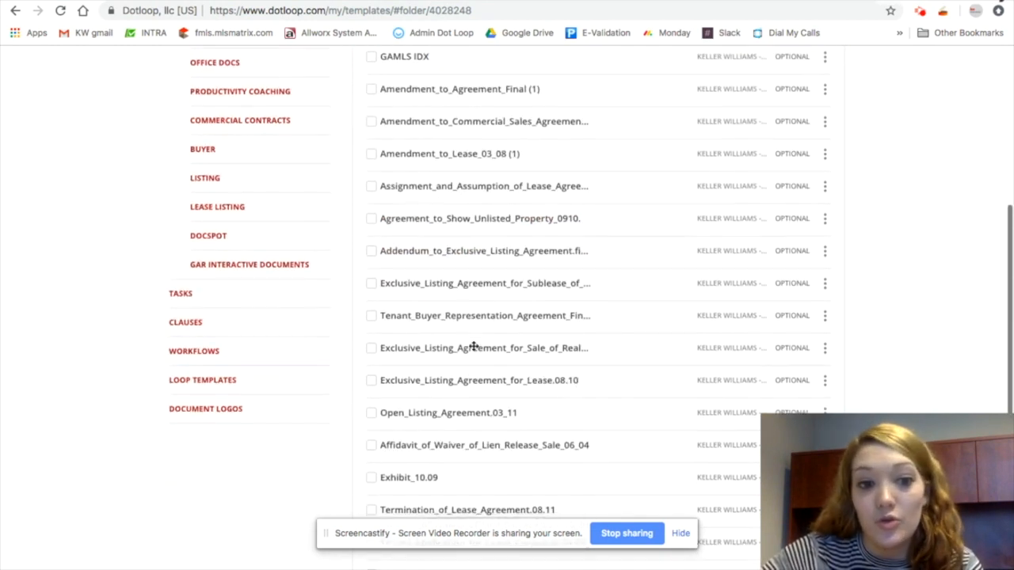
Open Loop Templates and view the Get Connected Vendor Program loop template
{"action": "left_click", "coordinate": [249, 380]}
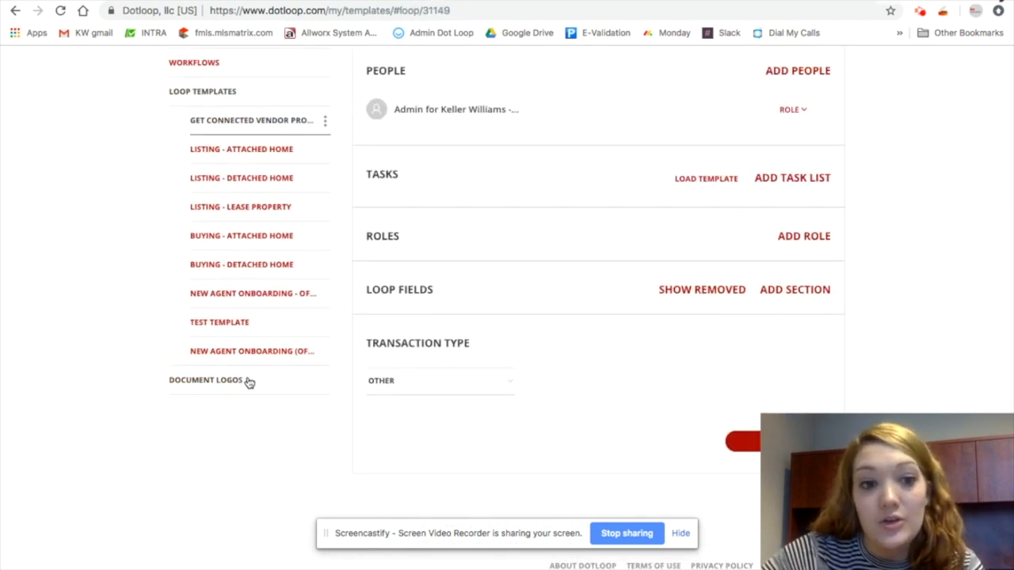
{"action": "scroll", "coordinate": [570, 234], "scroll_direction": "up", "scroll_amount": 1}
{"action": "scroll", "coordinate": [571, 232], "scroll_direction": "up", "scroll_amount": 2}
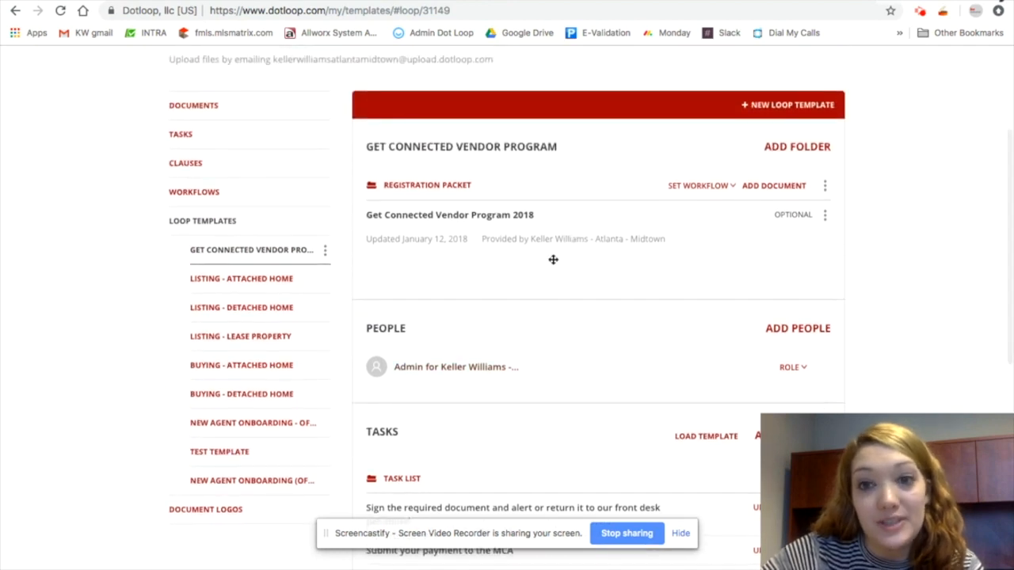
{"action": "scroll", "coordinate": [626, 194], "scroll_direction": "up", "scroll_amount": 1}
{"action": "scroll", "coordinate": [697, 176], "scroll_direction": "up", "scroll_amount": 2}
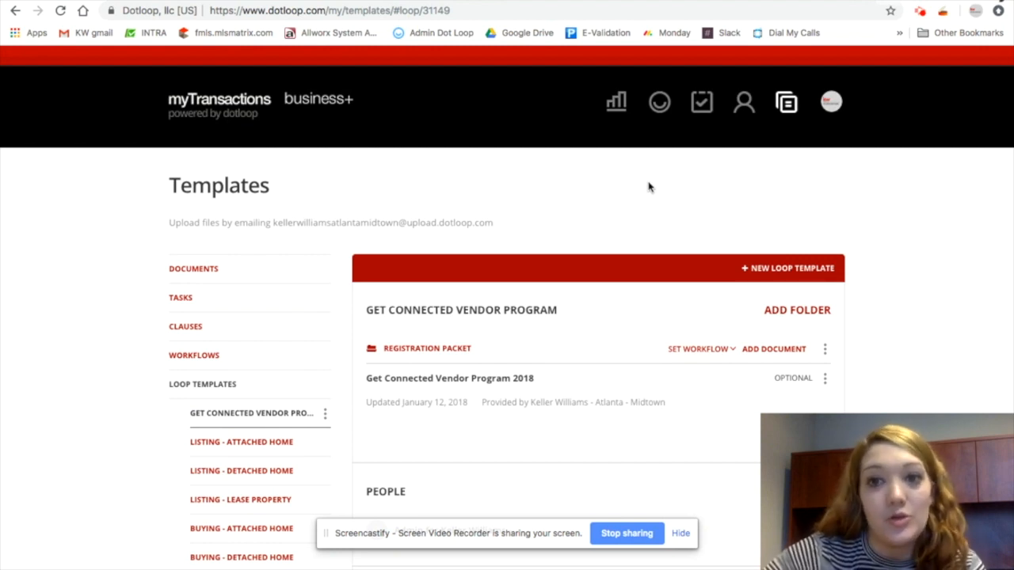
Open My Account from the profile menu and scroll through the personal account settings
{"action": "mouse_move", "coordinate": [832, 103]}
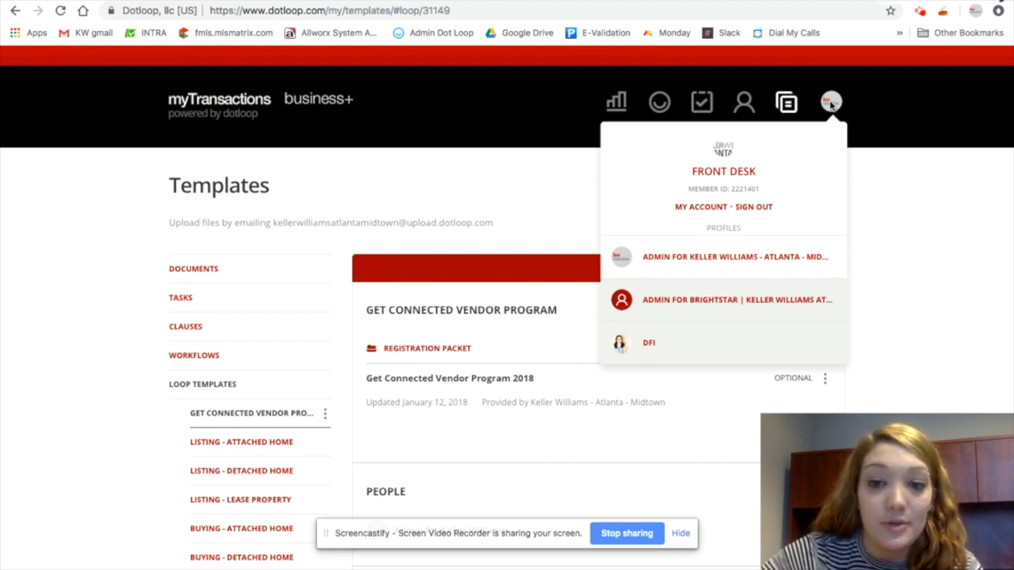
{"action": "left_click", "coordinate": [701, 206]}
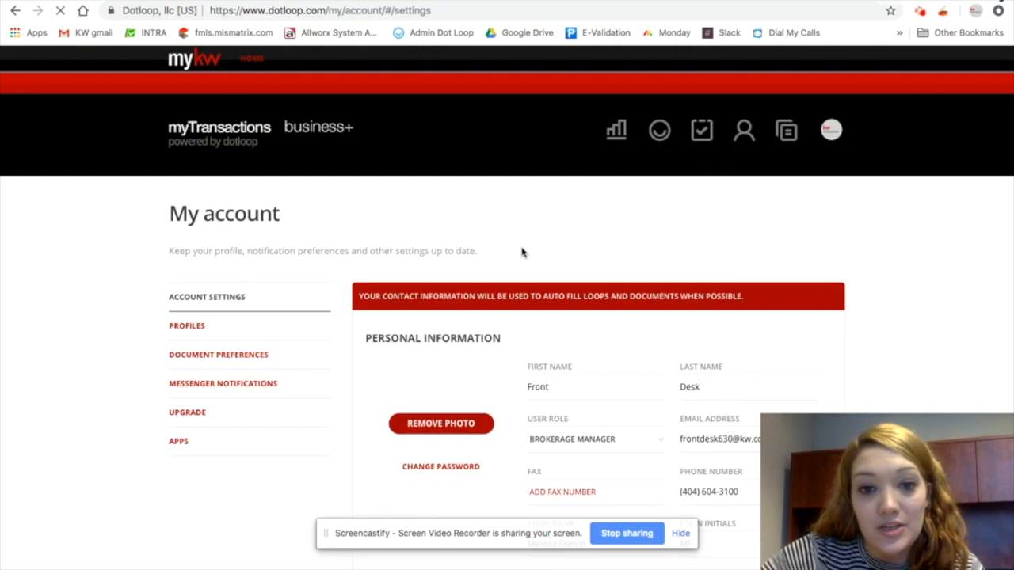
{"action": "scroll", "coordinate": [555, 285], "scroll_direction": "down", "scroll_amount": 3}
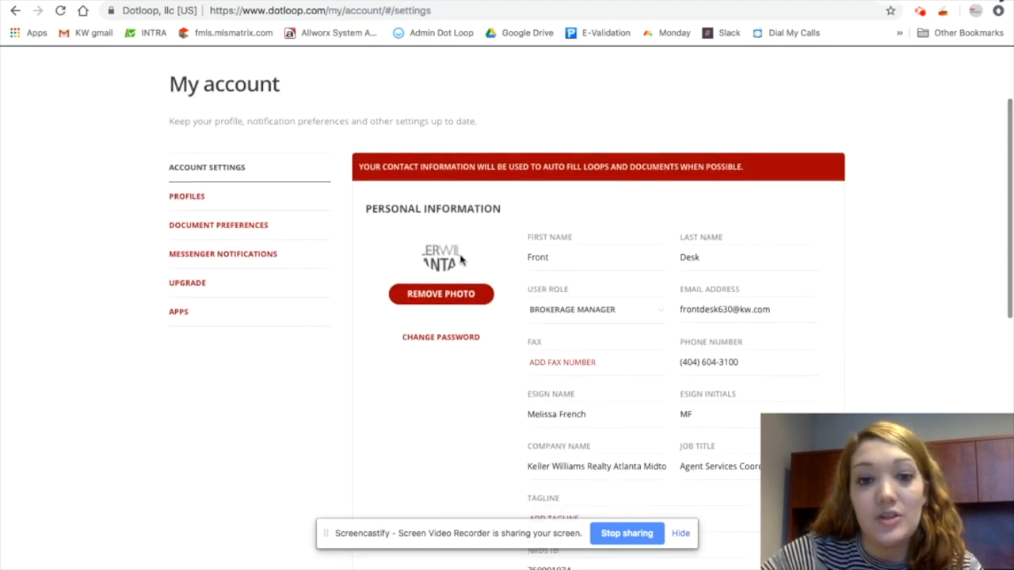
{"action": "scroll", "coordinate": [583, 320], "scroll_direction": "down", "scroll_amount": 1}
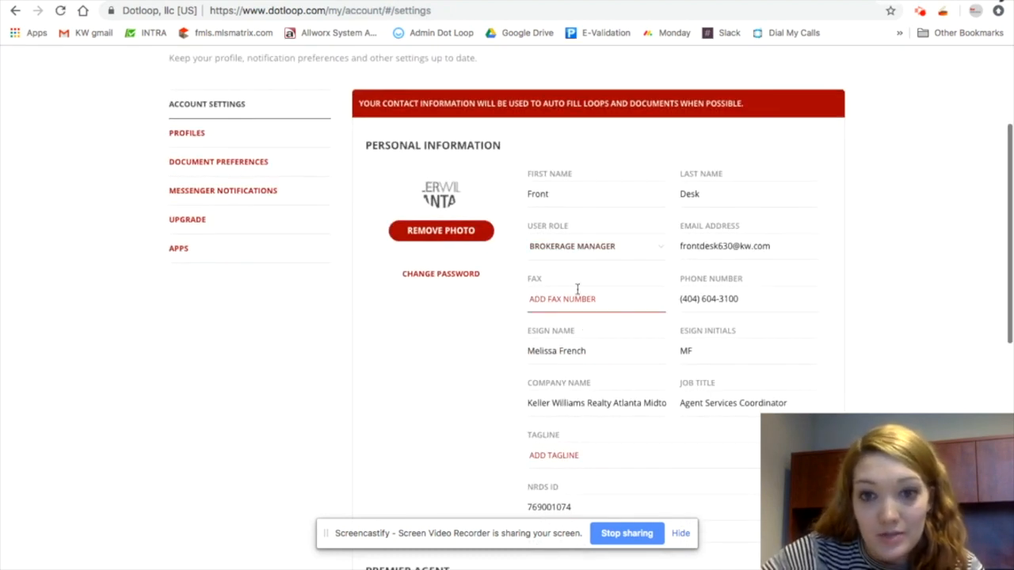
{"action": "scroll", "coordinate": [586, 317], "scroll_direction": "down", "scroll_amount": 1}
{"action": "scroll", "coordinate": [595, 367], "scroll_direction": "down", "scroll_amount": 2}
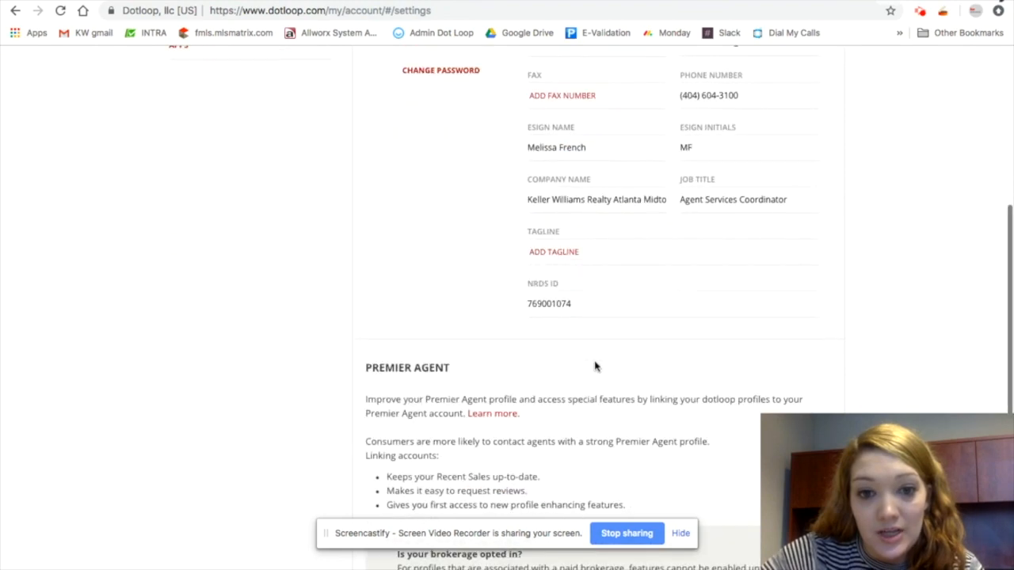
{"action": "scroll", "coordinate": [596, 366], "scroll_direction": "down", "scroll_amount": 5}
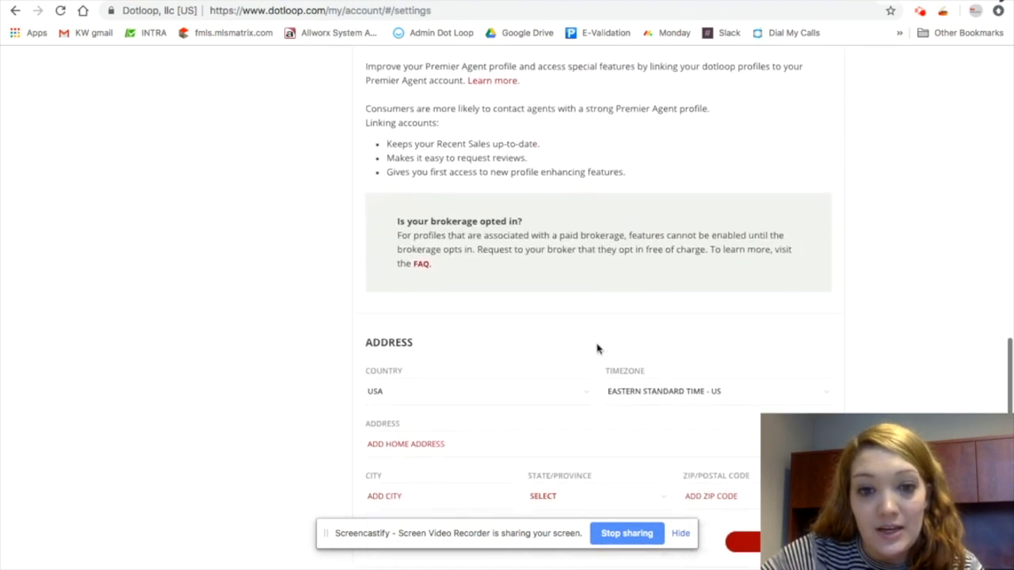
{"action": "scroll", "coordinate": [598, 349], "scroll_direction": "up", "scroll_amount": 10}
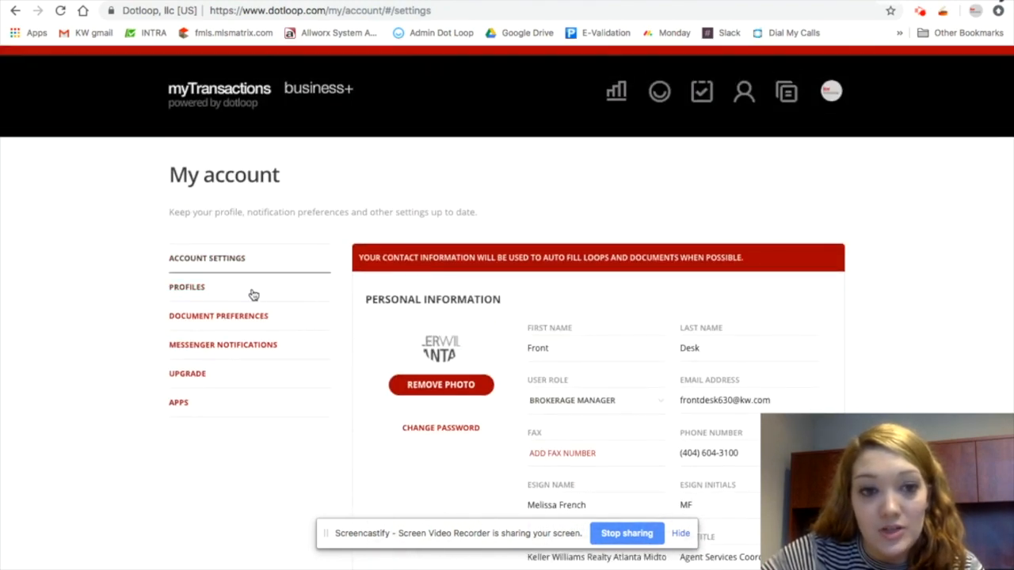
Open the Profiles section of the account, then switch back to Account Settings
{"action": "left_click", "coordinate": [249, 291]}
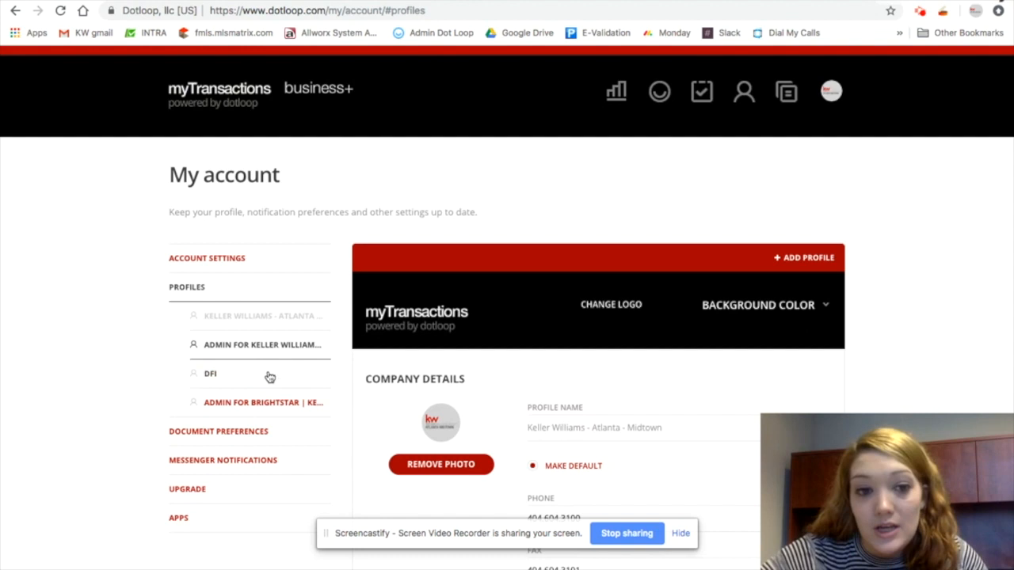
{"action": "scroll", "coordinate": [277, 387], "scroll_direction": "down", "scroll_amount": 1}
{"action": "left_click", "coordinate": [235, 239]}
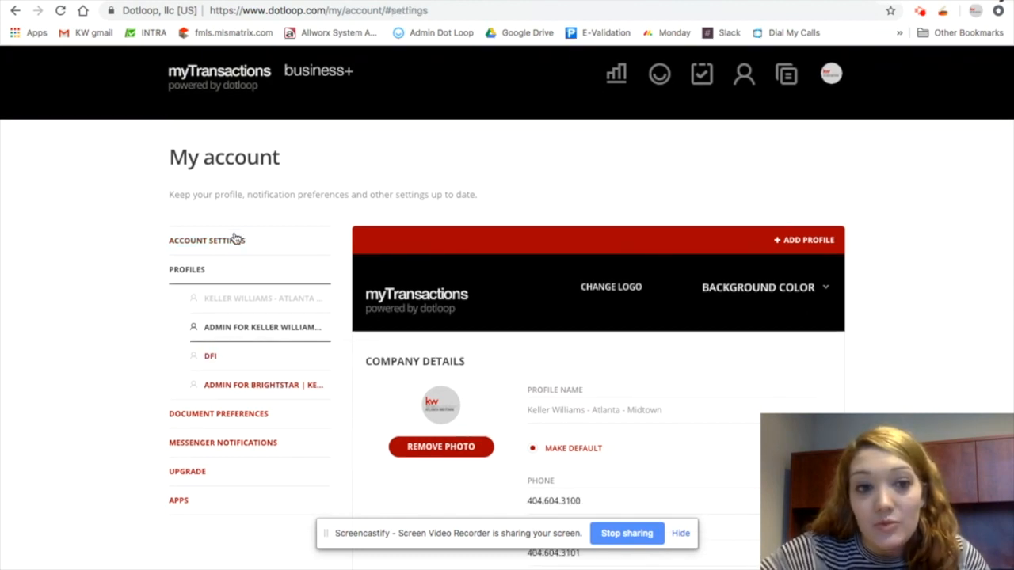
{"action": "left_click", "coordinate": [255, 278]}
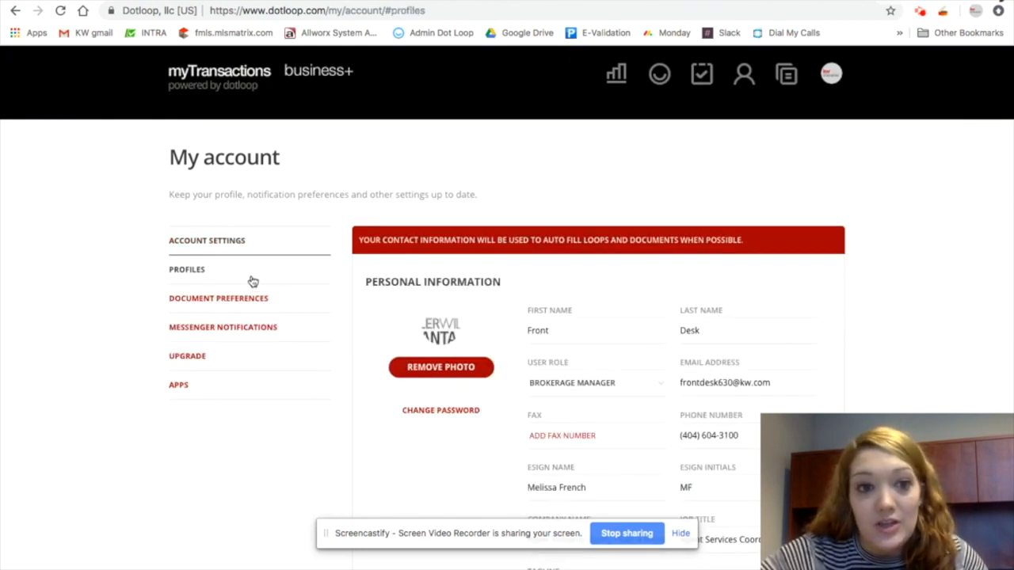
Scroll through the office profile's company details, associations, company, notification and other settings
{"action": "scroll", "coordinate": [587, 381], "scroll_direction": "down", "scroll_amount": 3}
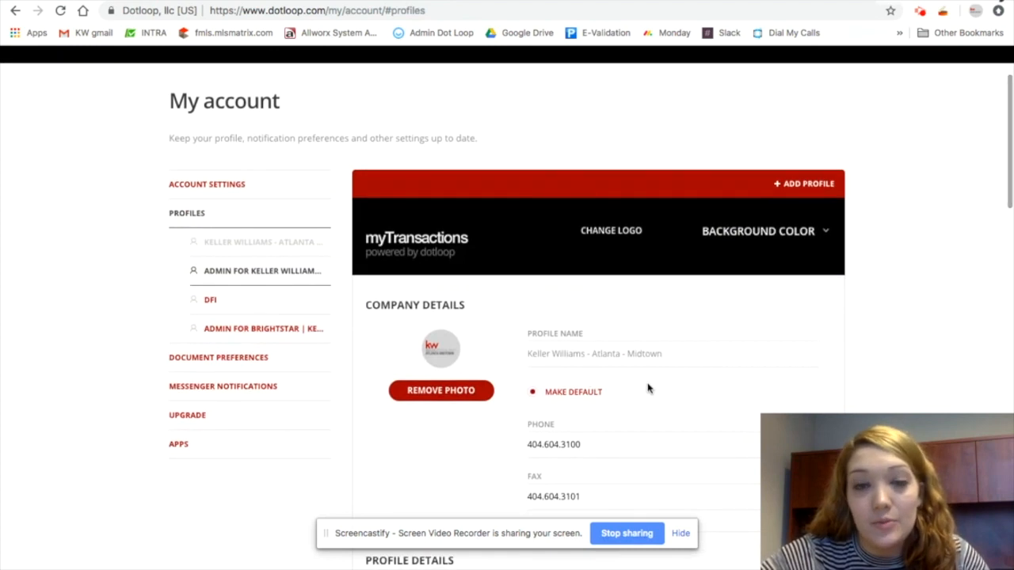
{"action": "scroll", "coordinate": [647, 386], "scroll_direction": "down", "scroll_amount": 3}
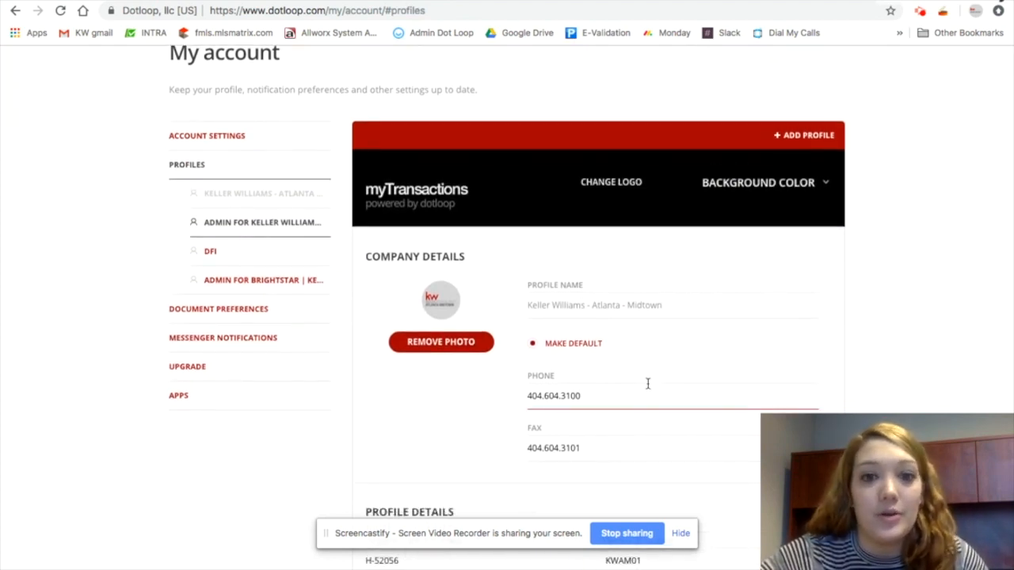
{"action": "scroll", "coordinate": [647, 384], "scroll_direction": "down", "scroll_amount": 3}
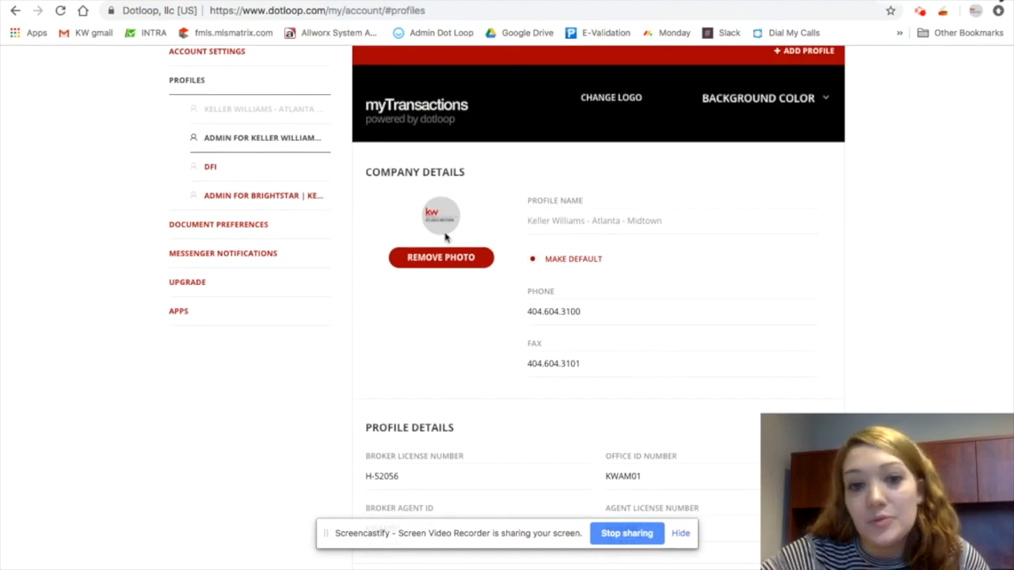
{"action": "scroll", "coordinate": [629, 351], "scroll_direction": "down", "scroll_amount": 3}
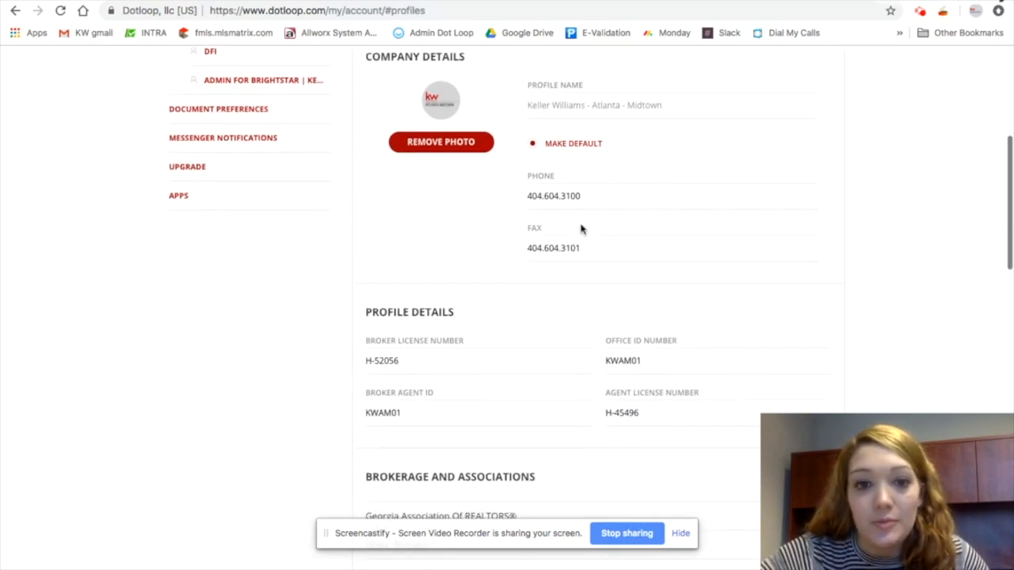
{"action": "scroll", "coordinate": [418, 313], "scroll_direction": "down", "scroll_amount": 2}
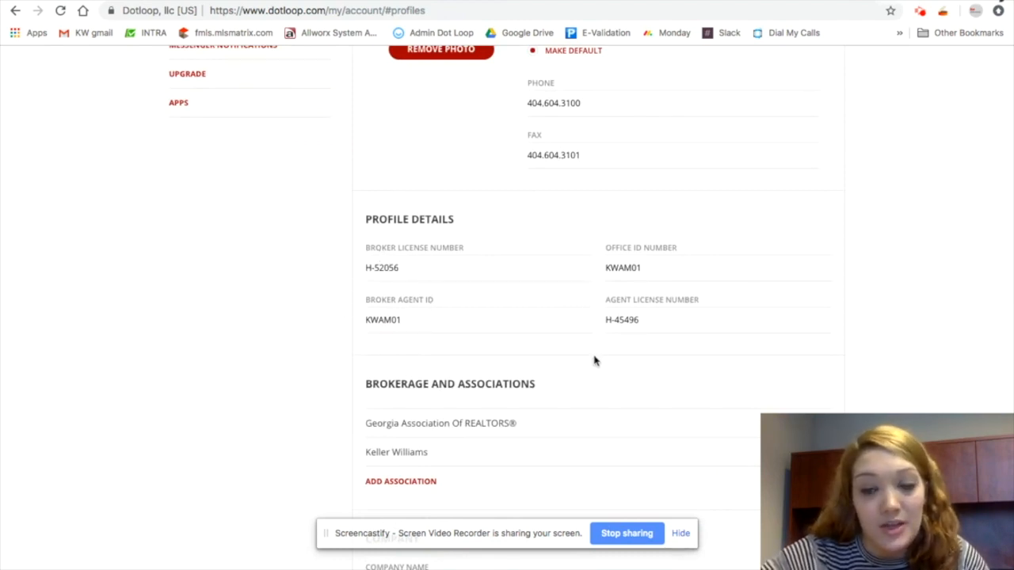
{"action": "scroll", "coordinate": [681, 344], "scroll_direction": "down", "scroll_amount": 5}
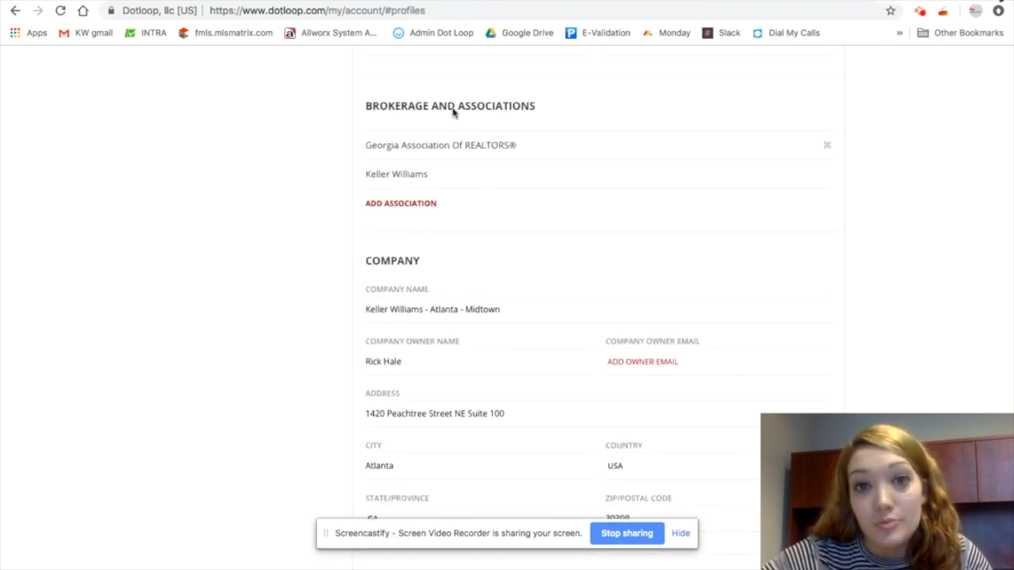
{"action": "scroll", "coordinate": [450, 217], "scroll_direction": "down", "scroll_amount": 2}
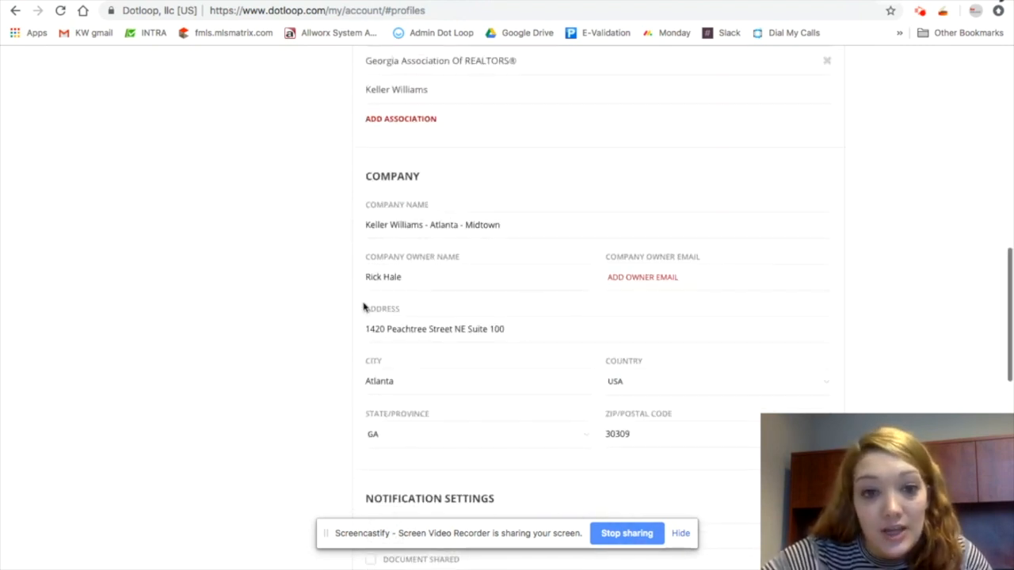
{"action": "scroll", "coordinate": [463, 359], "scroll_direction": "down", "scroll_amount": 6}
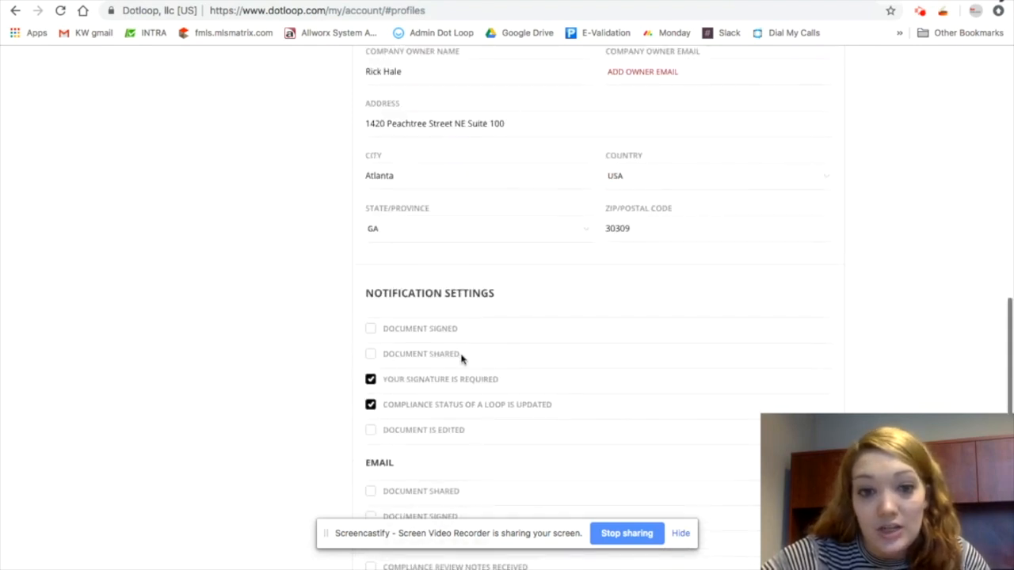
{"action": "scroll", "coordinate": [463, 360], "scroll_direction": "down", "scroll_amount": 3}
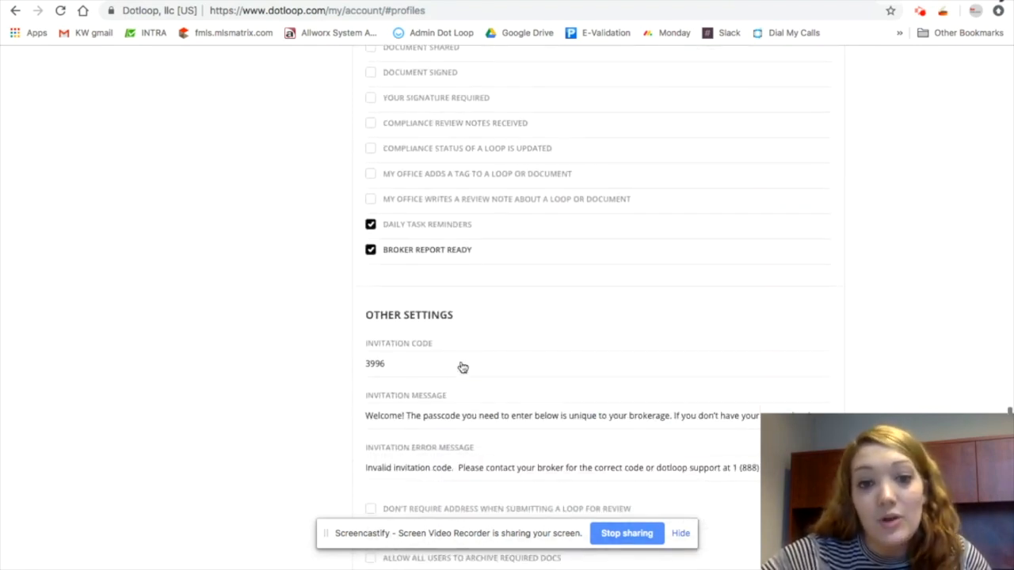
{"action": "scroll", "coordinate": [623, 222], "scroll_direction": "up", "scroll_amount": 5}
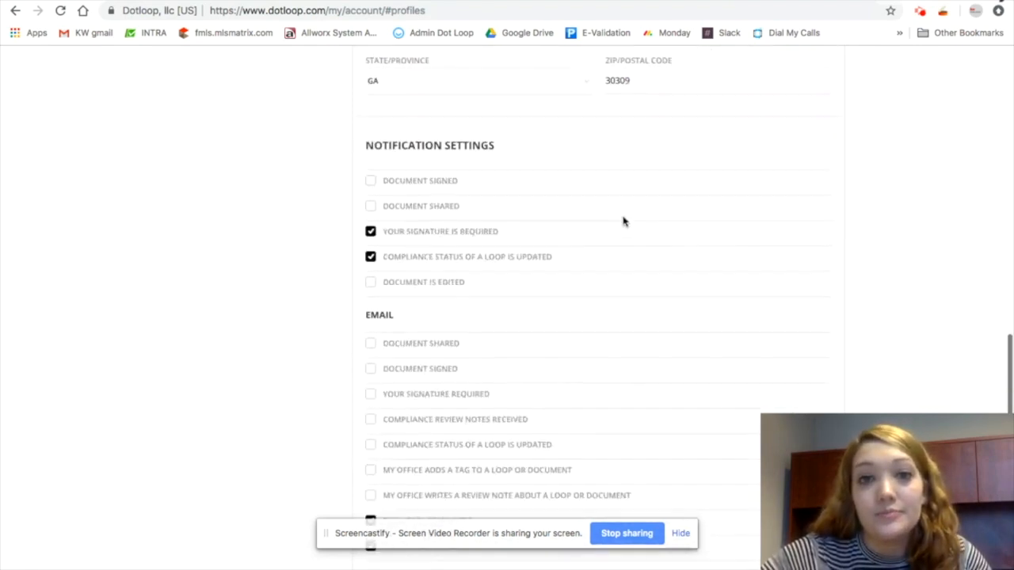
{"action": "scroll", "coordinate": [624, 222], "scroll_direction": "up", "scroll_amount": 5}
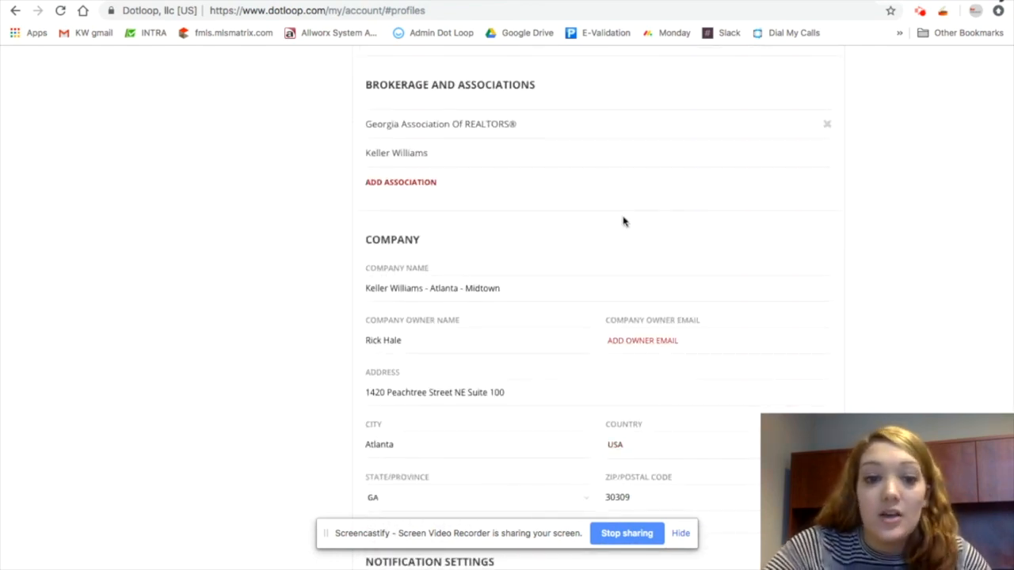
{"action": "scroll", "coordinate": [623, 222], "scroll_direction": "down", "scroll_amount": 7}
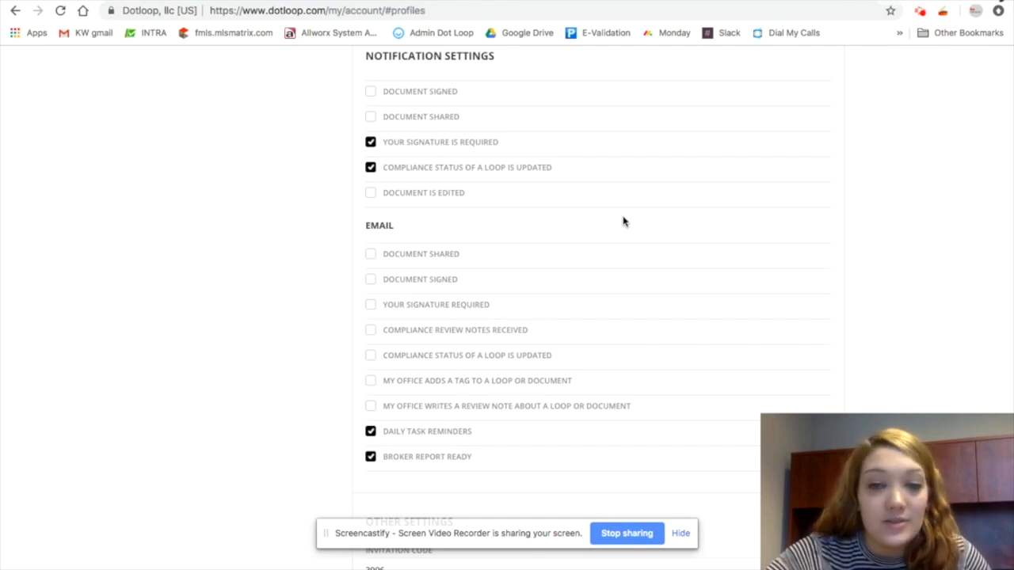
{"action": "scroll", "coordinate": [584, 290], "scroll_direction": "down", "scroll_amount": 6}
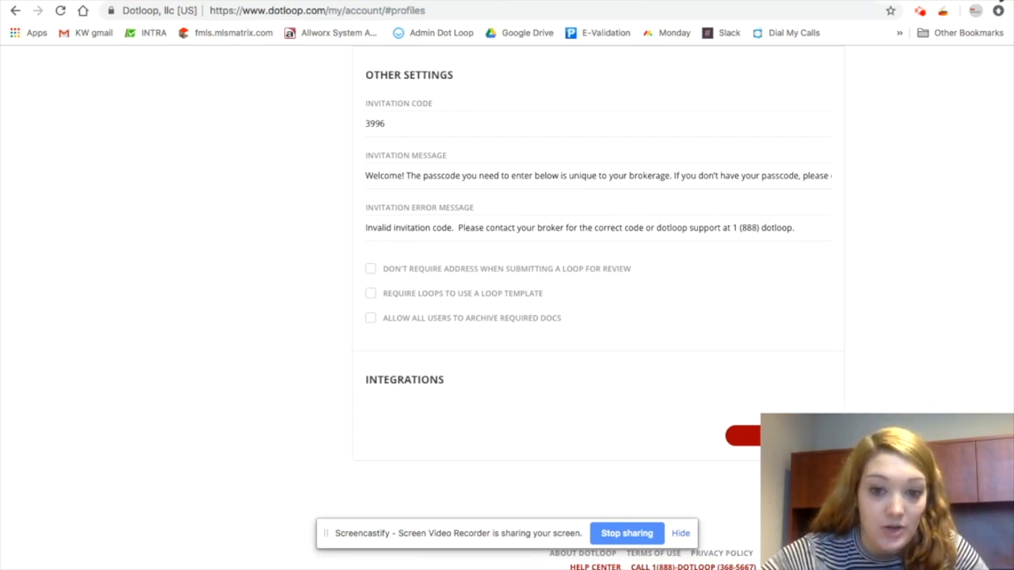
Open the dotloop Help Center and browse the Agents category's article list
{"action": "left_click", "coordinate": [594, 567]}
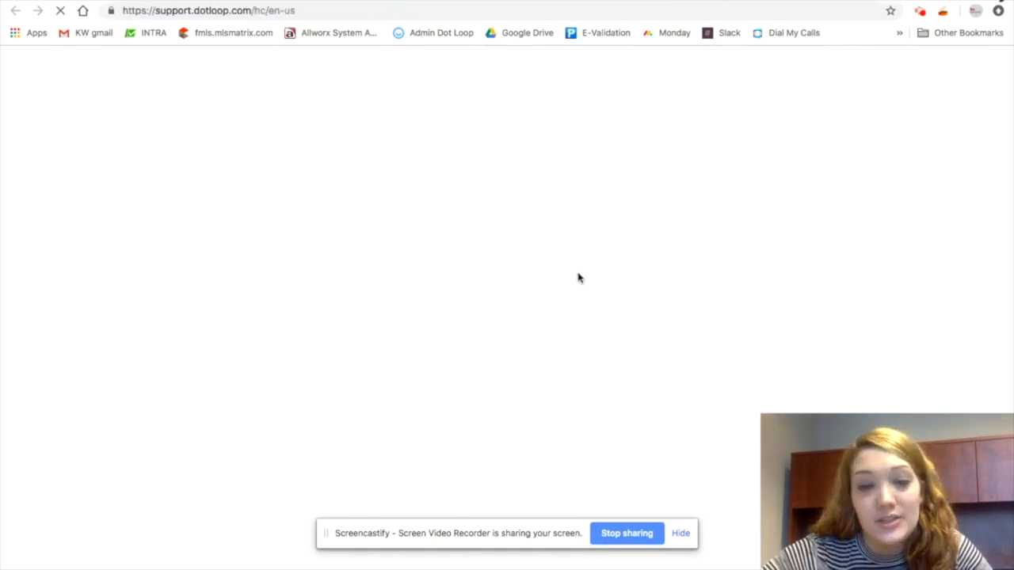
{"action": "scroll", "coordinate": [510, 342], "scroll_direction": "down", "scroll_amount": 3}
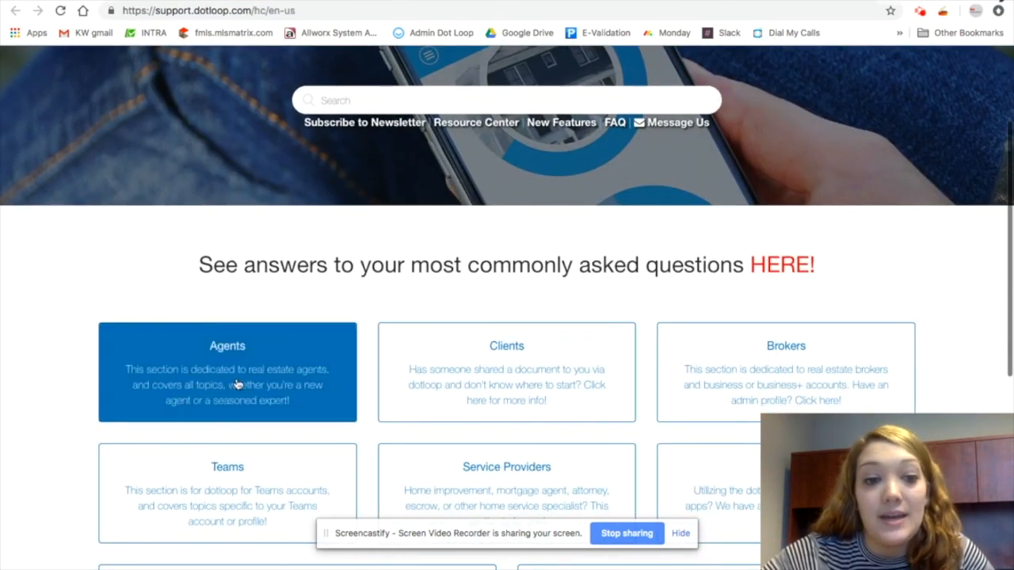
{"action": "left_click", "coordinate": [235, 383]}
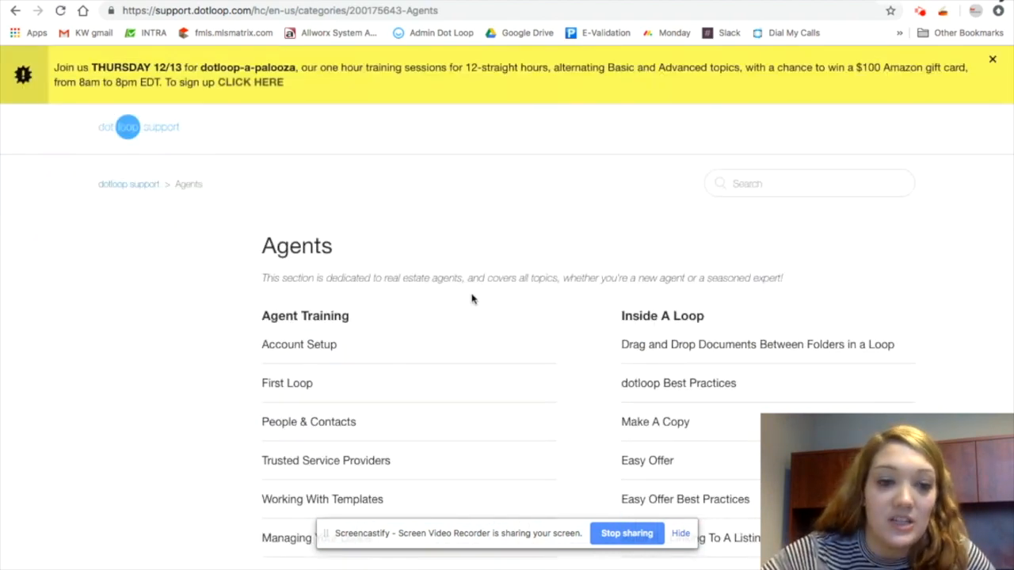
{"action": "scroll", "coordinate": [471, 299], "scroll_direction": "down", "scroll_amount": 5}
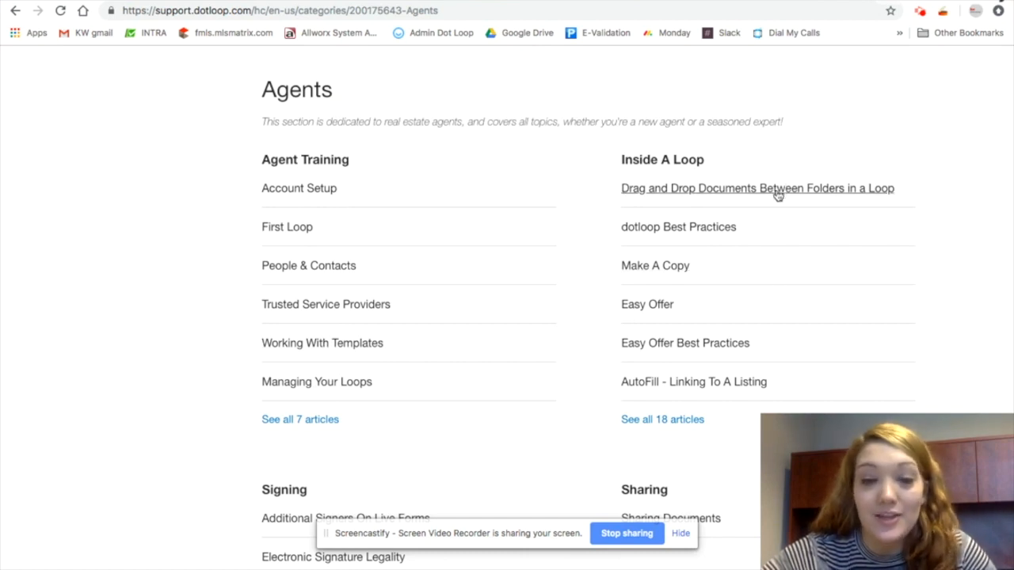
{"action": "scroll", "coordinate": [800, 261], "scroll_direction": "down", "scroll_amount": 4}
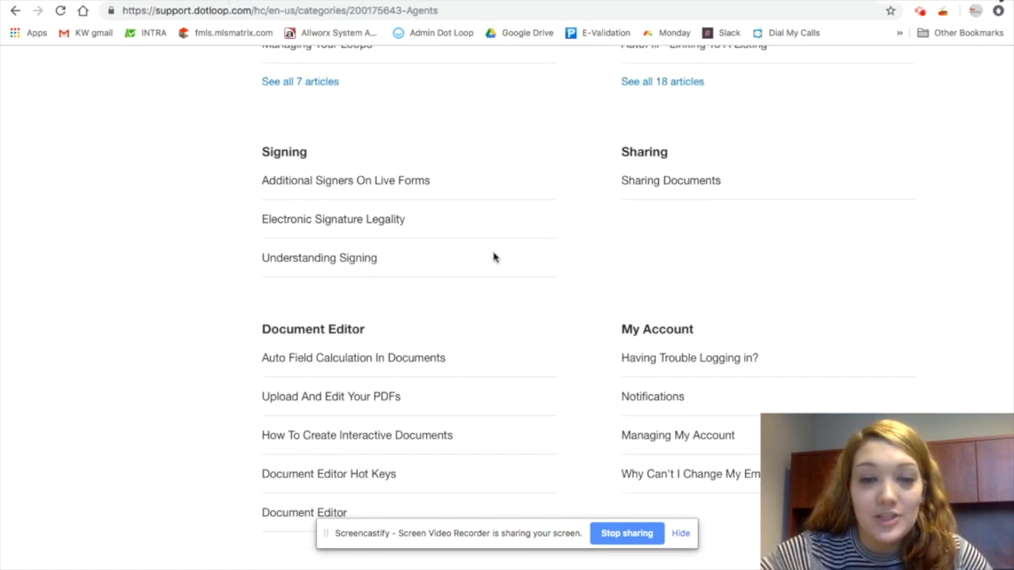
{"action": "scroll", "coordinate": [536, 296], "scroll_direction": "down", "scroll_amount": 1}
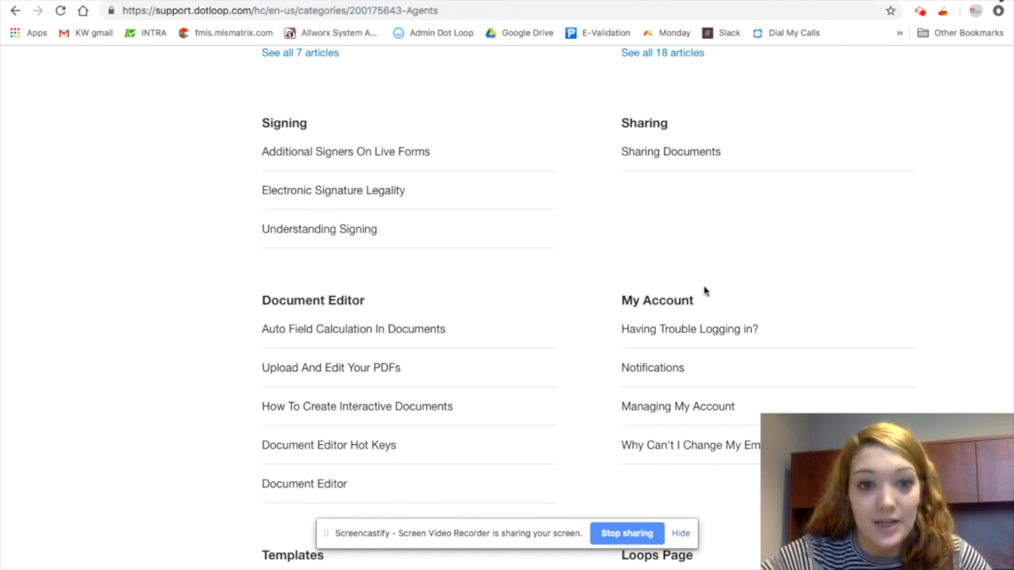
{"action": "scroll", "coordinate": [705, 290], "scroll_direction": "down", "scroll_amount": 2}
{"action": "scroll", "coordinate": [705, 290], "scroll_direction": "down", "scroll_amount": 3}
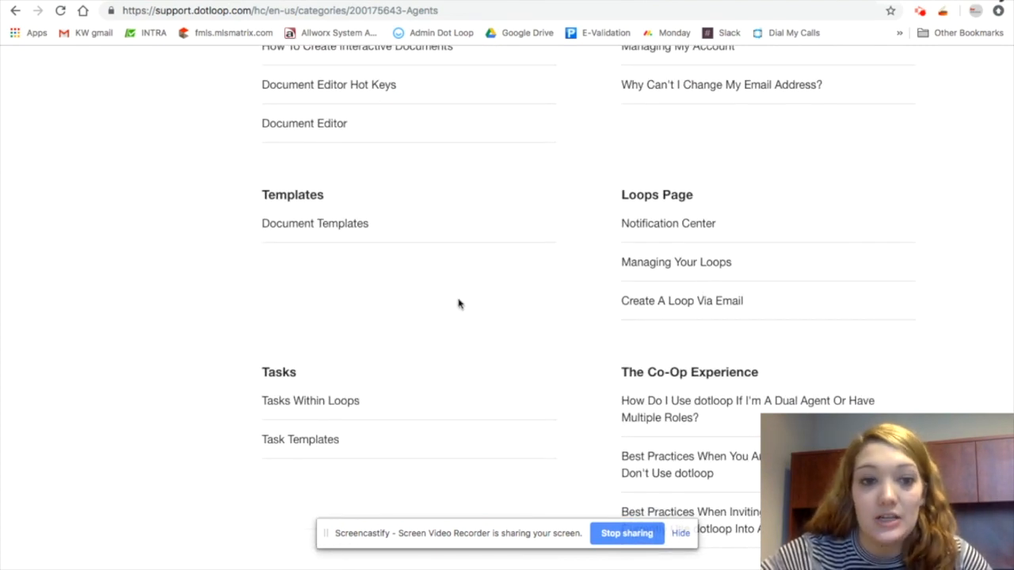
Read through the Document Templates help article, then return to the dotloop account tab
{"action": "left_click", "coordinate": [356, 223]}
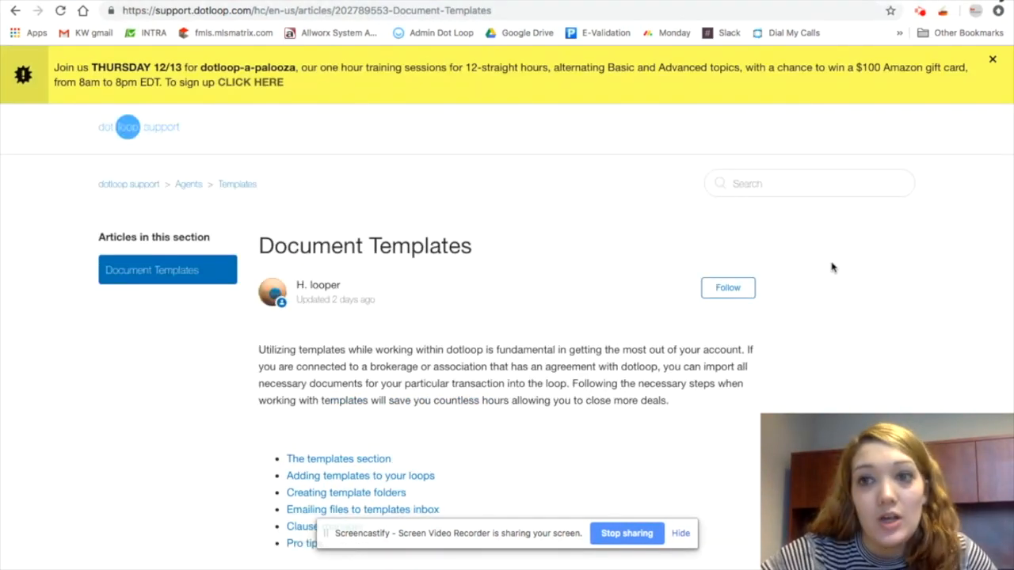
{"action": "scroll", "coordinate": [798, 344], "scroll_direction": "down", "scroll_amount": 1}
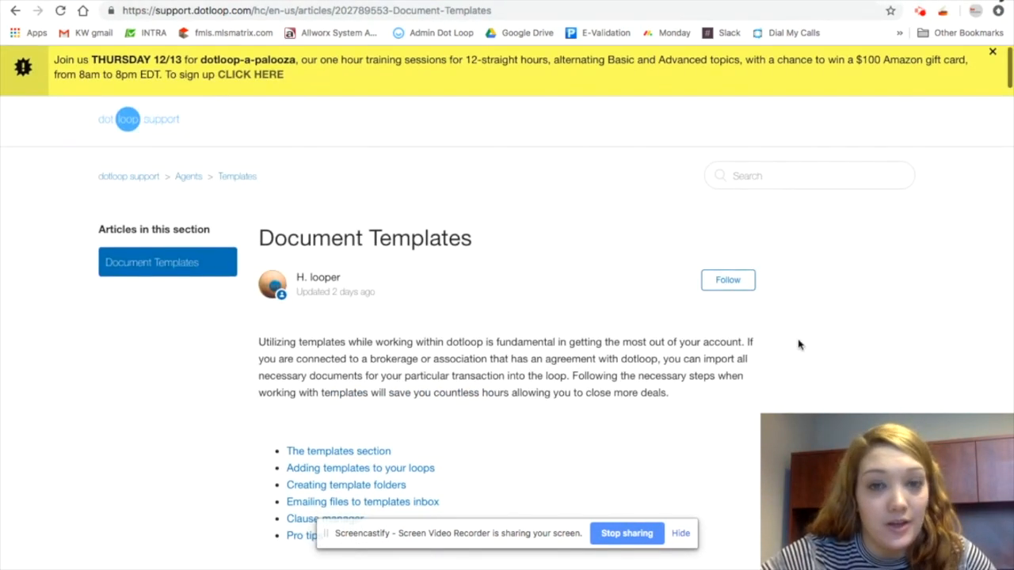
{"action": "scroll", "coordinate": [798, 344], "scroll_direction": "down", "scroll_amount": 20}
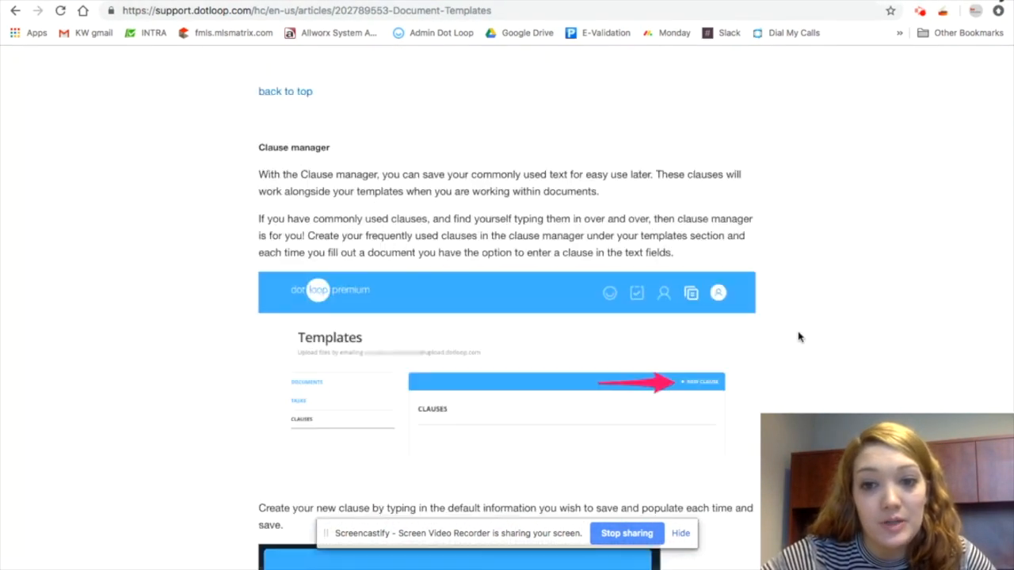
{"action": "scroll", "coordinate": [799, 337], "scroll_direction": "down", "scroll_amount": 15}
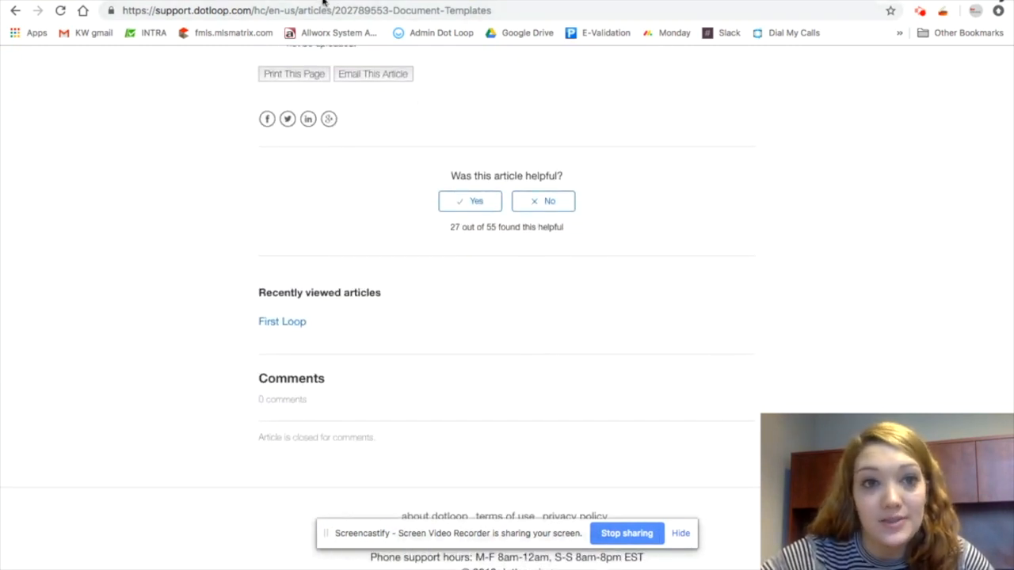
{"action": "left_click", "coordinate": [160, 0]}
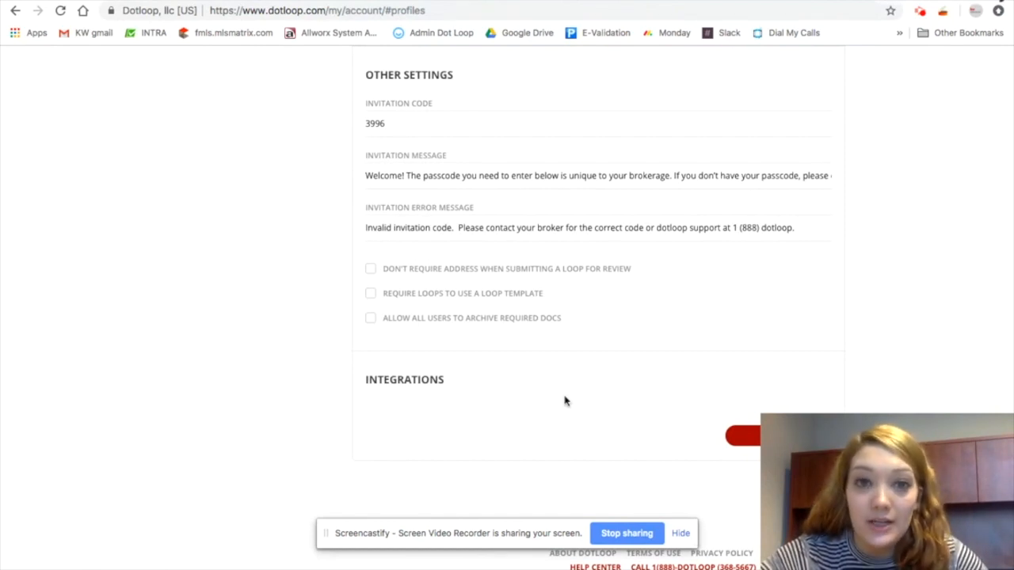
Return to the Loops page and switch the loop list to the grid view
{"action": "scroll", "coordinate": [784, 305], "scroll_direction": "up", "scroll_amount": 15}
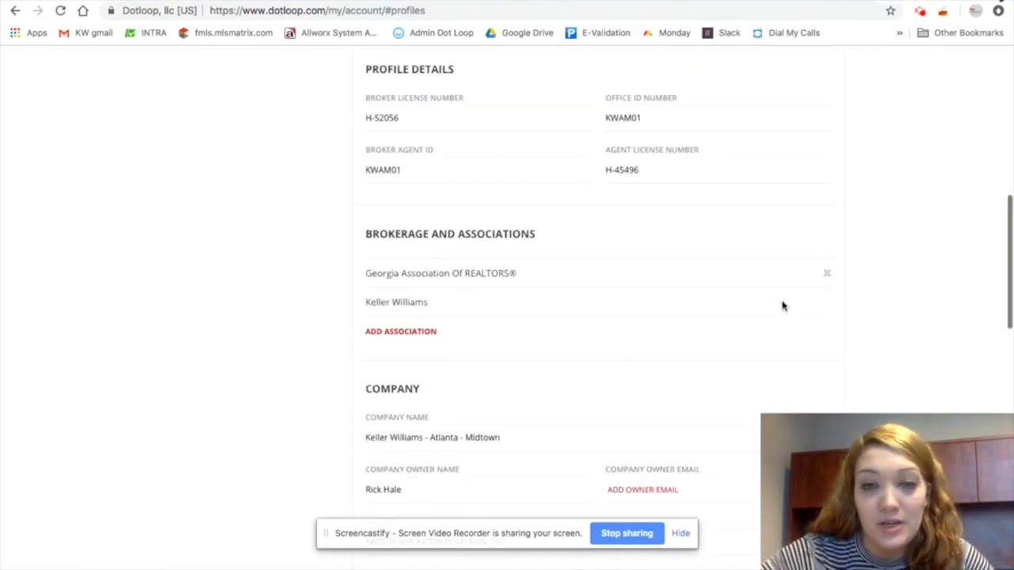
{"action": "scroll", "coordinate": [782, 305], "scroll_direction": "up", "scroll_amount": 10}
{"action": "scroll", "coordinate": [783, 305], "scroll_direction": "down", "scroll_amount": 3}
{"action": "scroll", "coordinate": [783, 305], "scroll_direction": "up", "scroll_amount": 3}
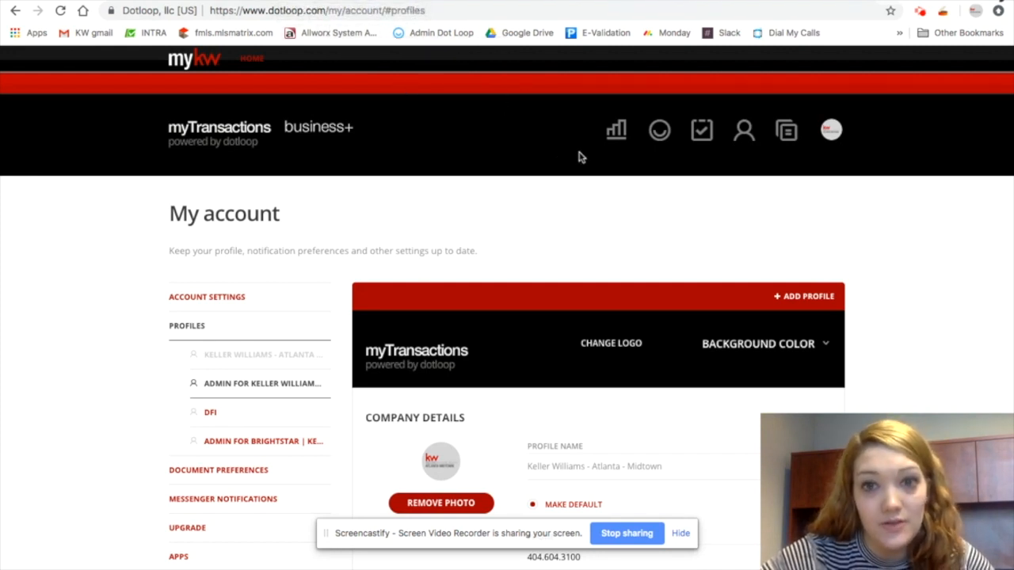
{"action": "left_click", "coordinate": [656, 130]}
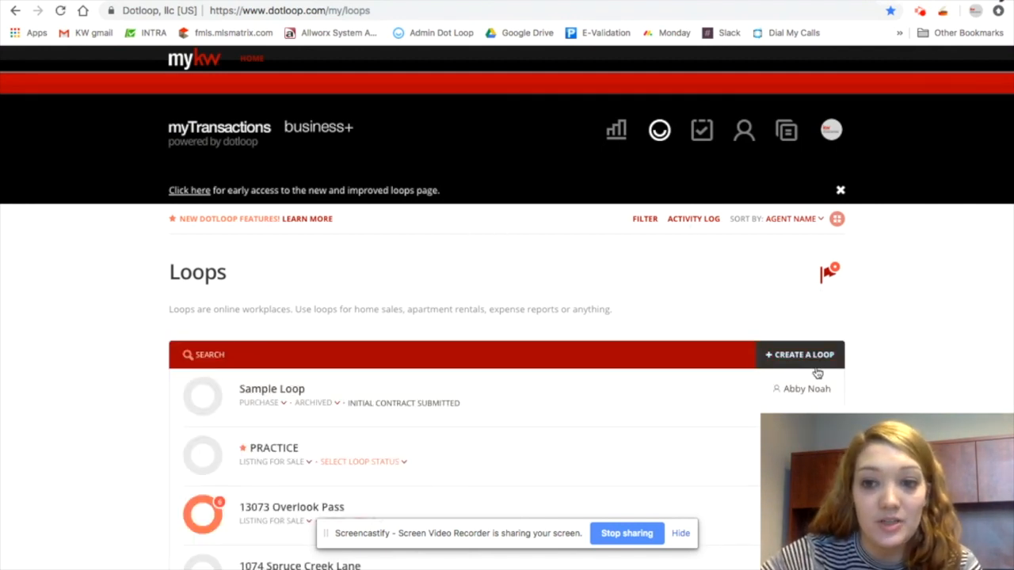
{"action": "left_click", "coordinate": [837, 220]}
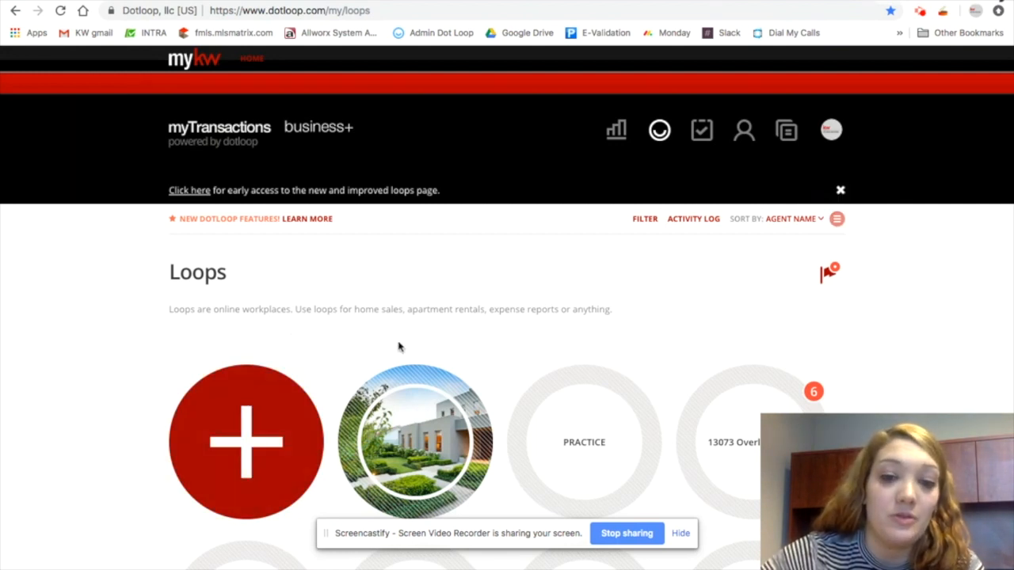
{"action": "scroll", "coordinate": [351, 372], "scroll_direction": "down", "scroll_amount": 3}
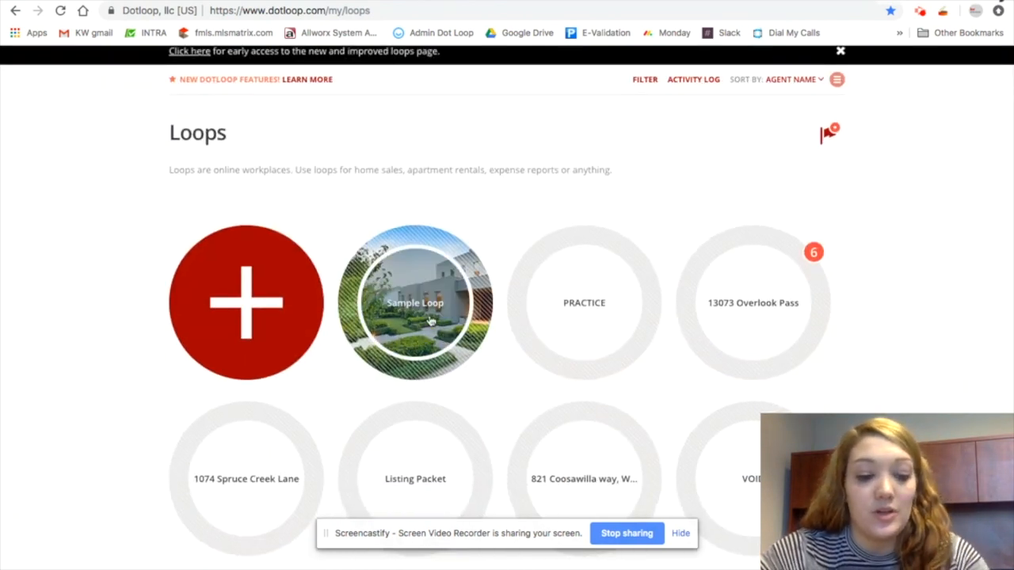
Open the Create a loop dialog for a new loop
{"action": "left_click", "coordinate": [269, 275]}
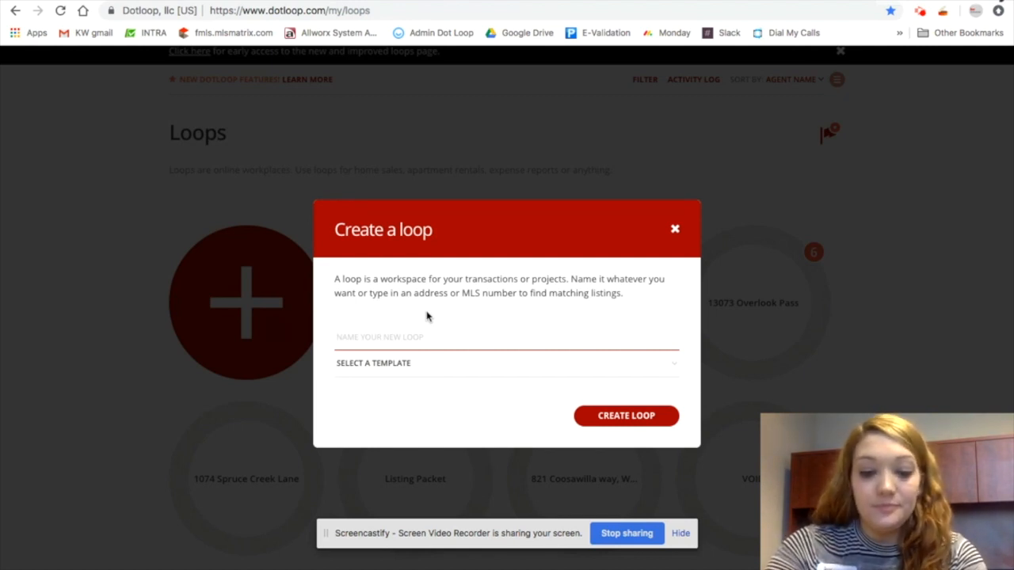
{"action": "type", "text": "Buyer Bette"}
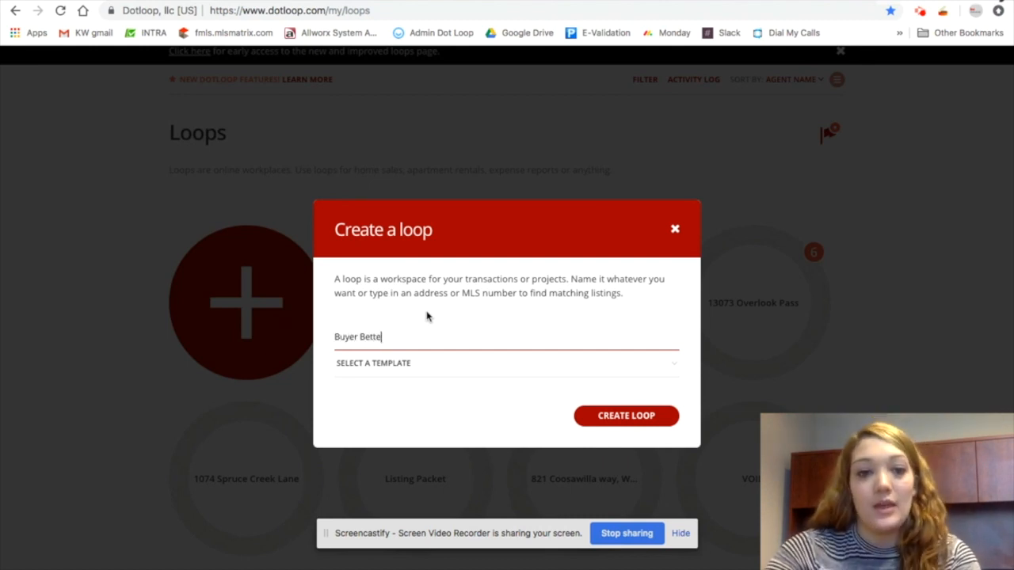
{"action": "key", "text": "BackSpace"}
{"action": "type", "text": "y"}
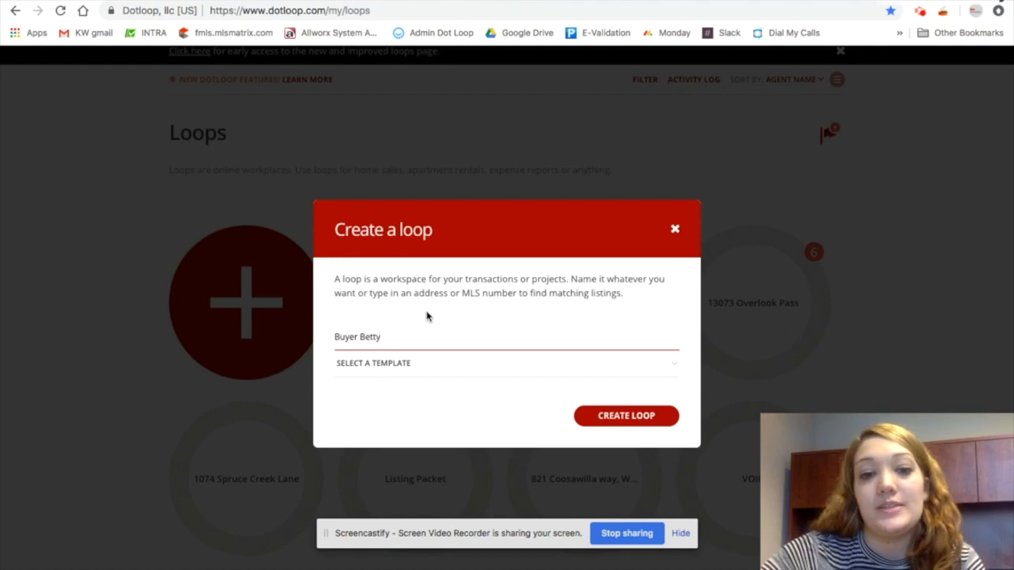
{"action": "key", "text": "BackSpace"}
{"action": "key", "text": "BackSpace"}
{"action": "key", "text": "BackSpace"}
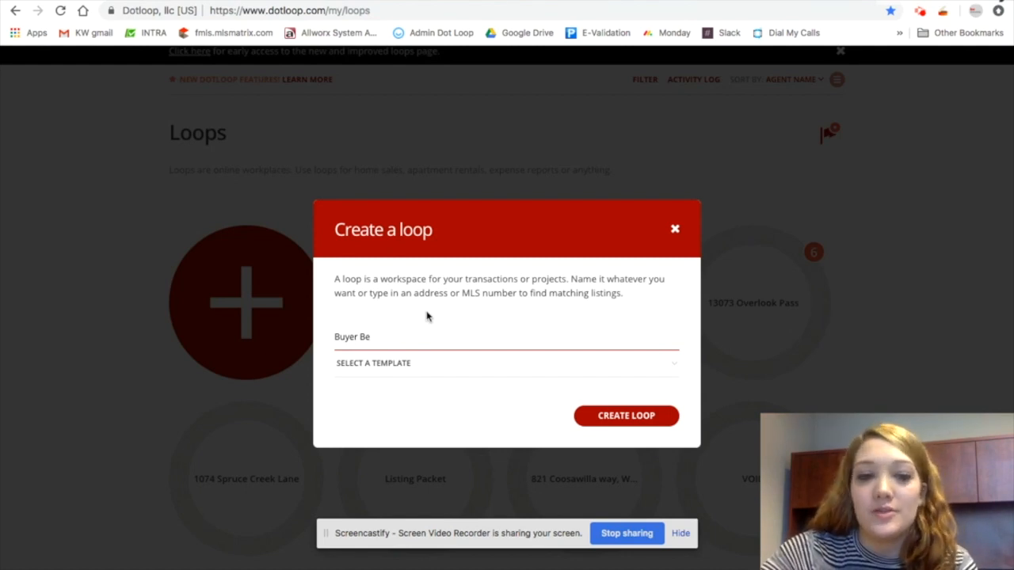
{"action": "type", "text": "than"}
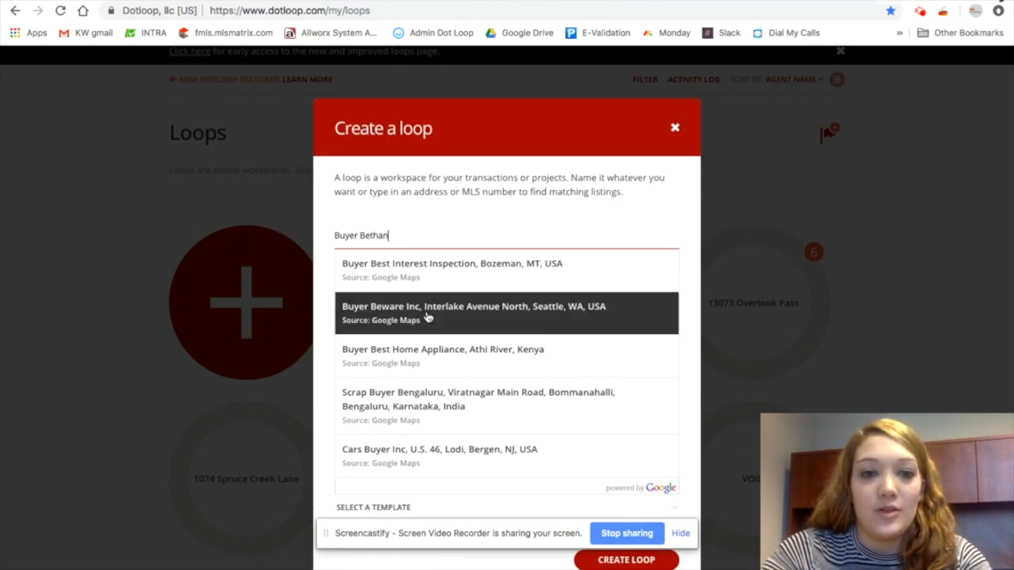
{"action": "type", "text": "y"}
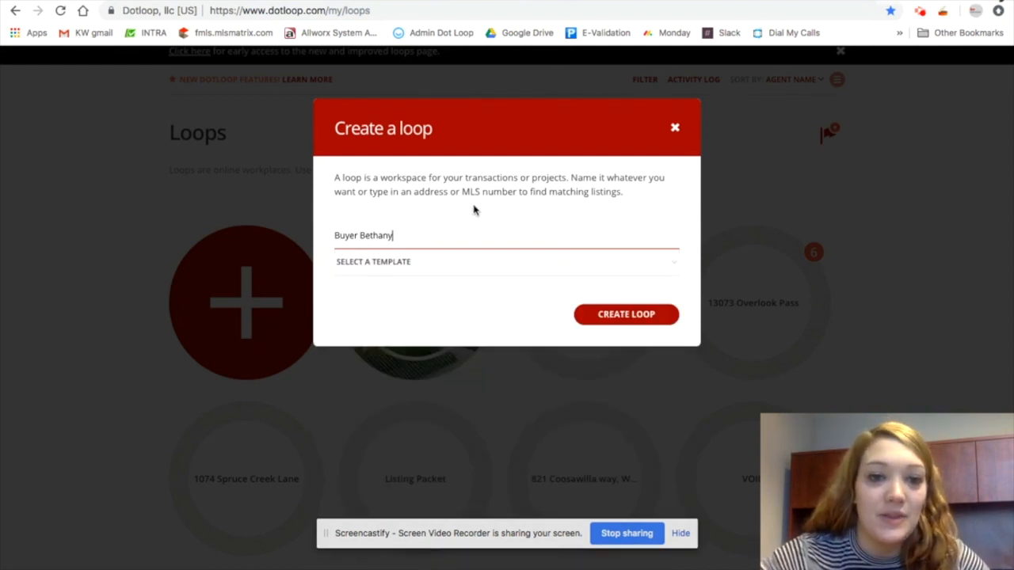
{"action": "key", "text": "BackSpace"}
{"action": "key", "text": "BackSpace"}
{"action": "key", "text": "BackSpace"}
{"action": "key", "text": "BackSpace"}
{"action": "key", "text": "BackSpace"}
{"action": "key", "text": "BackSpace"}
{"action": "key", "text": "BackSpace"}
{"action": "key", "text": "BackSpace"}
{"action": "key", "text": "BackSpace"}
{"action": "key", "text": "BackSpace"}
{"action": "key", "text": "BackSpace"}
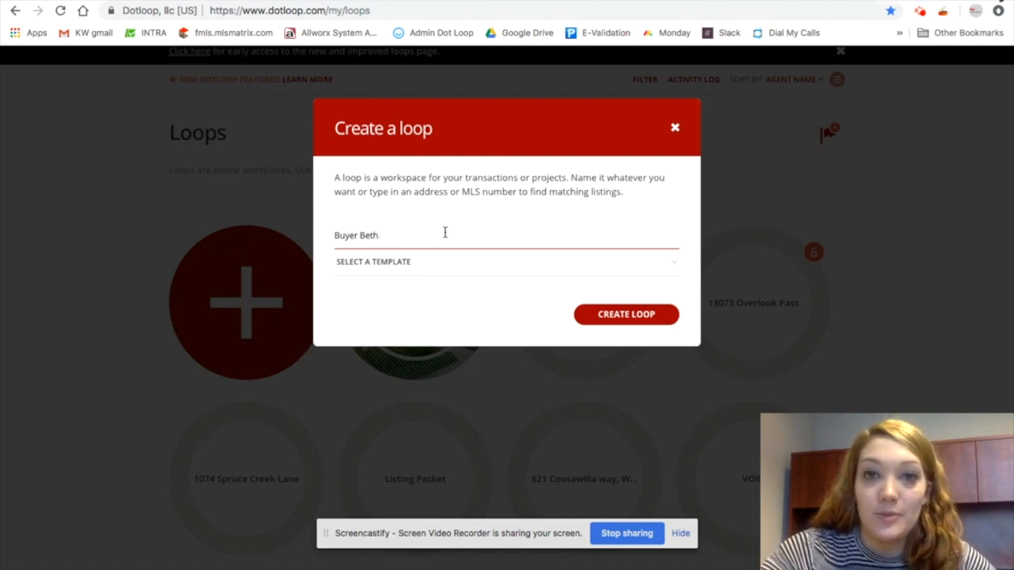
{"action": "key", "text": "BackSpace"}
{"action": "key", "text": "BackSpace"}
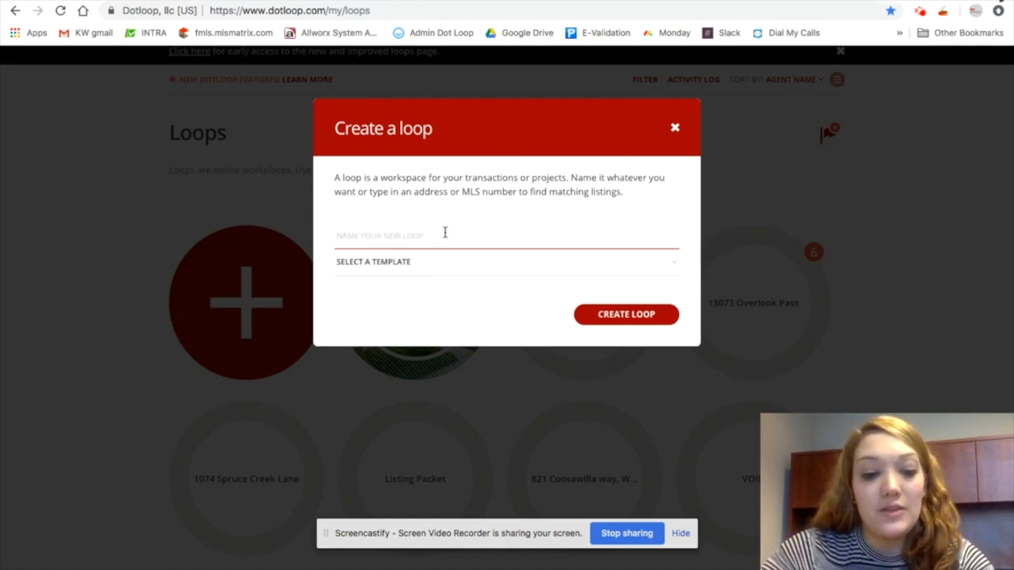
Enter 123 Apple, then 123 Ap, in the loop name field to browse the matching listing suggestions
{"action": "type", "text": "123"}
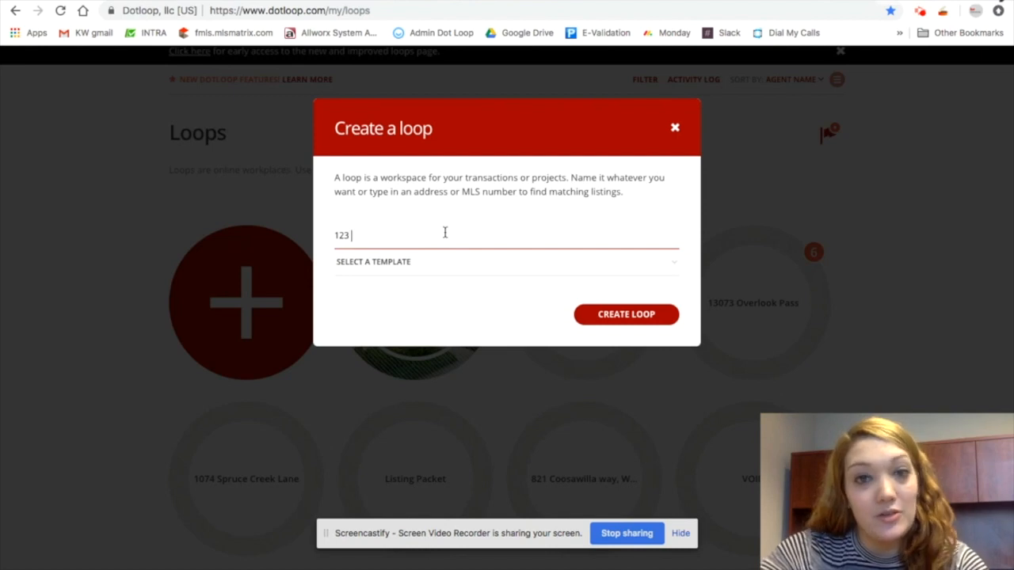
{"action": "type", "text": " Apple"}
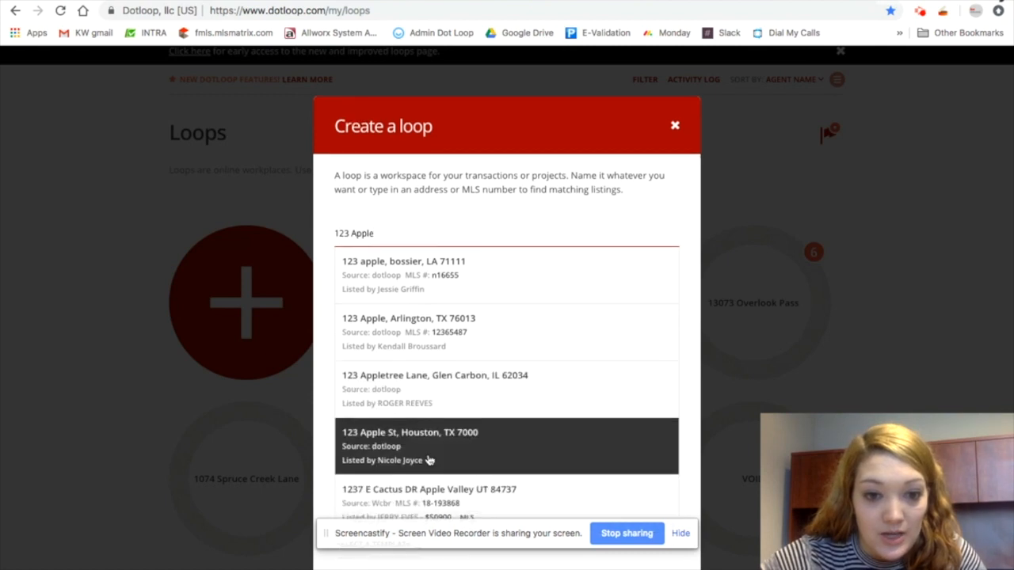
{"action": "scroll", "coordinate": [432, 452], "scroll_direction": "down", "scroll_amount": 2}
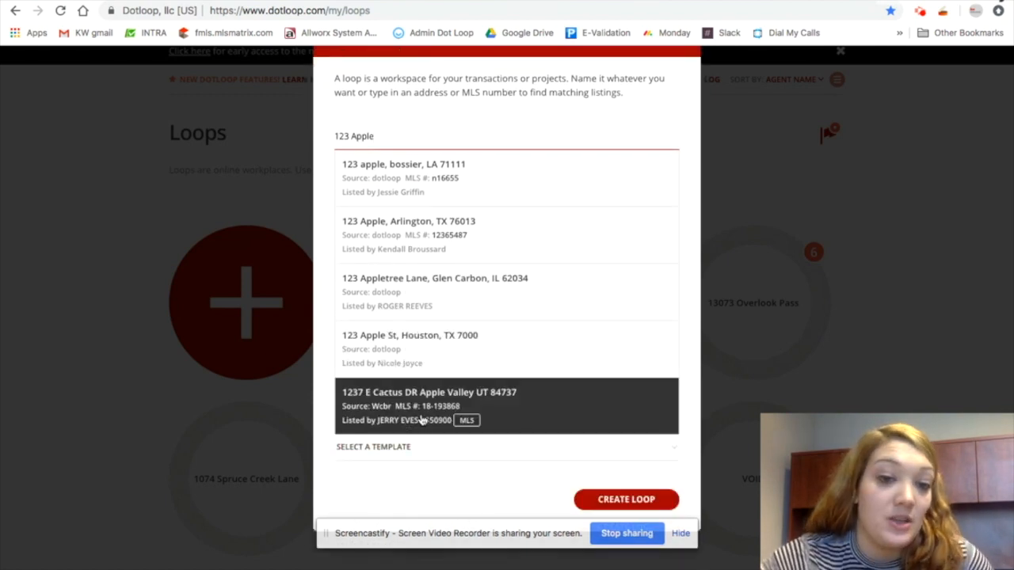
{"action": "scroll", "coordinate": [526, 230], "scroll_direction": "up", "scroll_amount": 1}
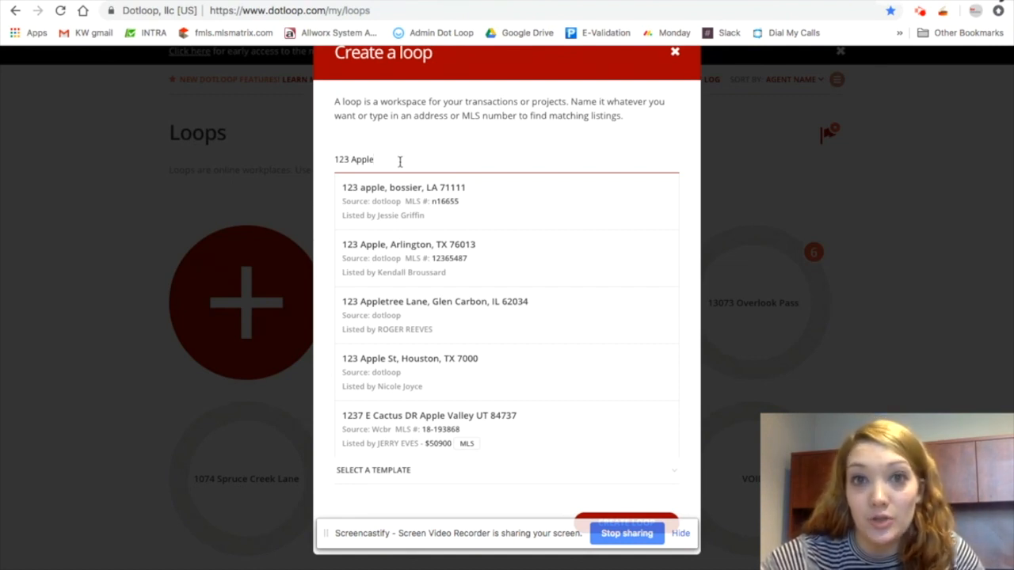
{"action": "left_click_drag", "start_coordinate": [400, 161], "coordinate": [458, 156]}
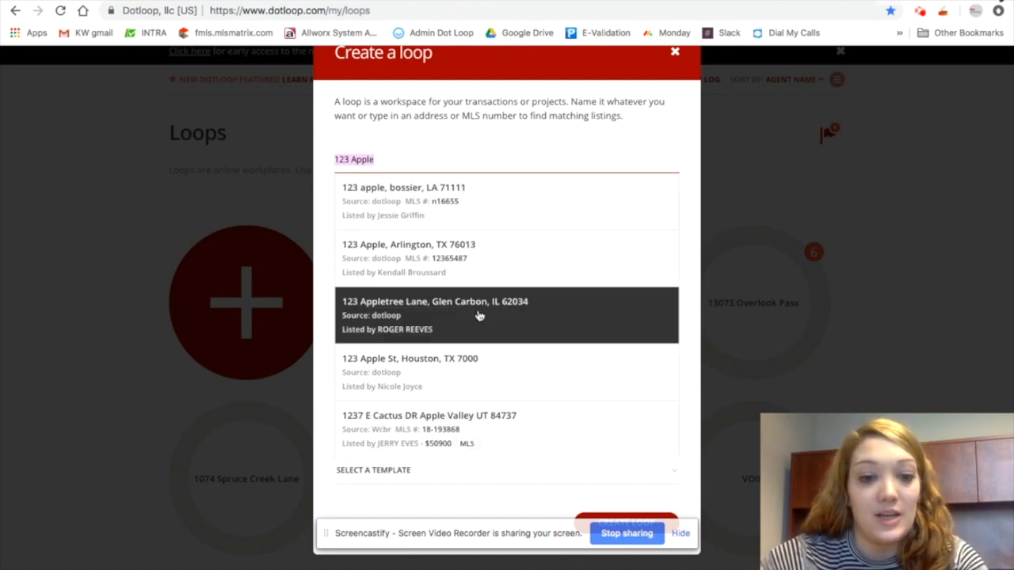
{"action": "type", "text": "Buyer Bethany"}
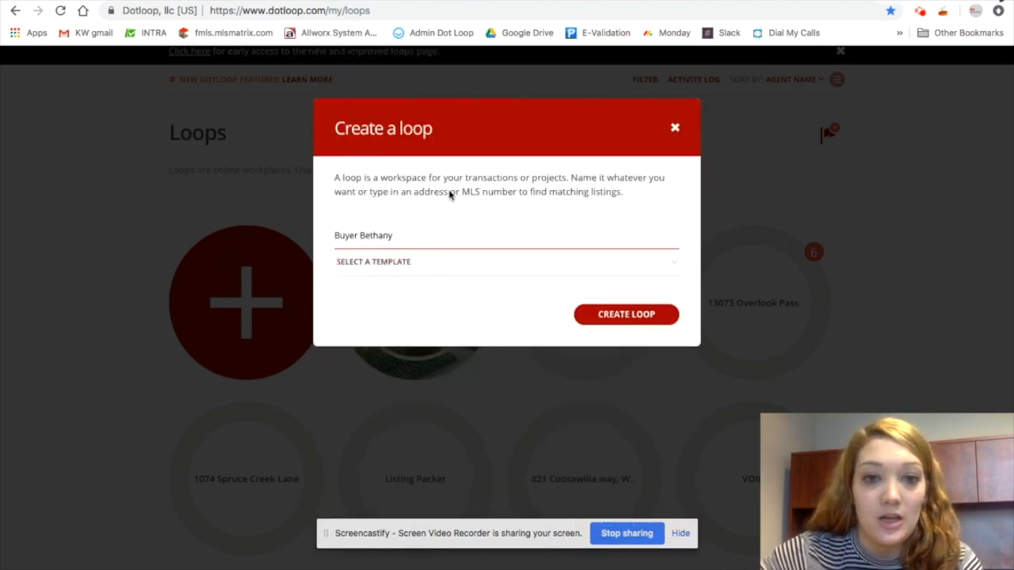
{"action": "left_click_drag", "start_coordinate": [399, 235], "coordinate": [260, 236]}
{"action": "type", "text": "123 Ap"}
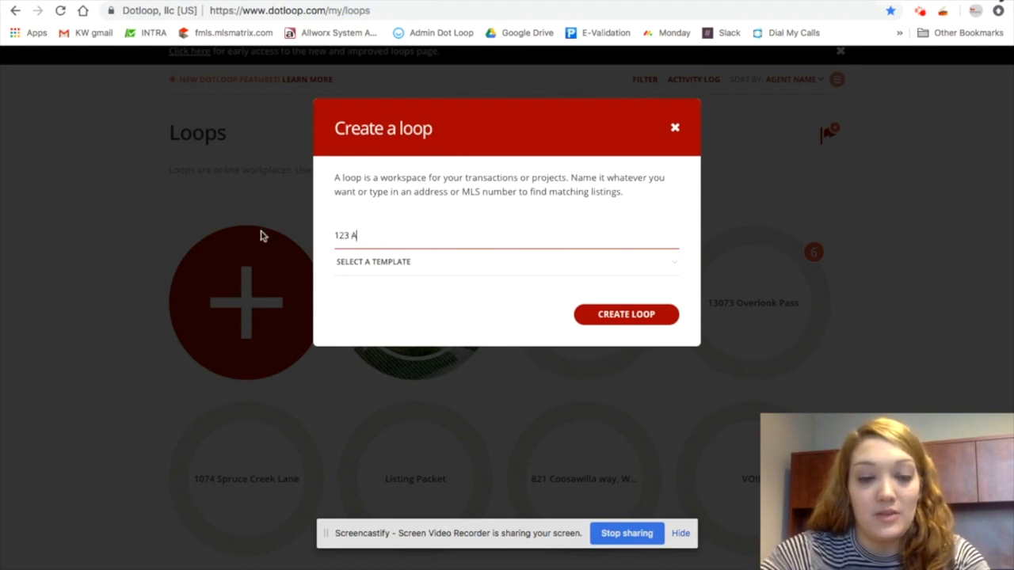
Set the new loop's name to Buyer Bethany
{"action": "left_click", "coordinate": [683, 206]}
{"action": "left_click_drag", "start_coordinate": [385, 235], "coordinate": [283, 234]}
{"action": "type", "text": "Be"}
{"action": "key", "text": "BackSpace"}
{"action": "type", "text": "uyer Bethan"}
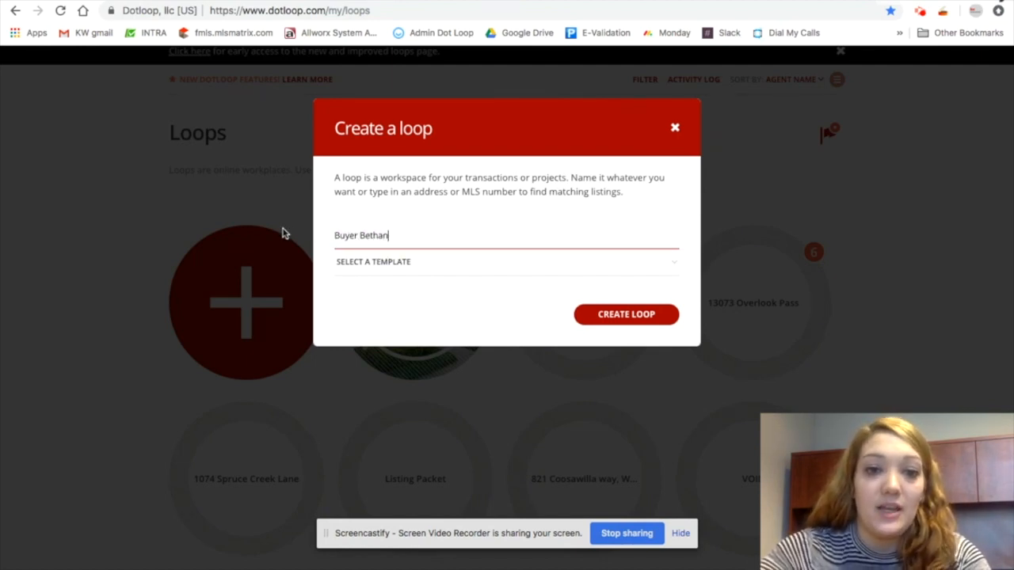
{"action": "key", "text": "BackSpace"}
{"action": "key", "text": "BackSpace"}
{"action": "key", "text": "BackSpace"}
{"action": "type", "text": "hany"}
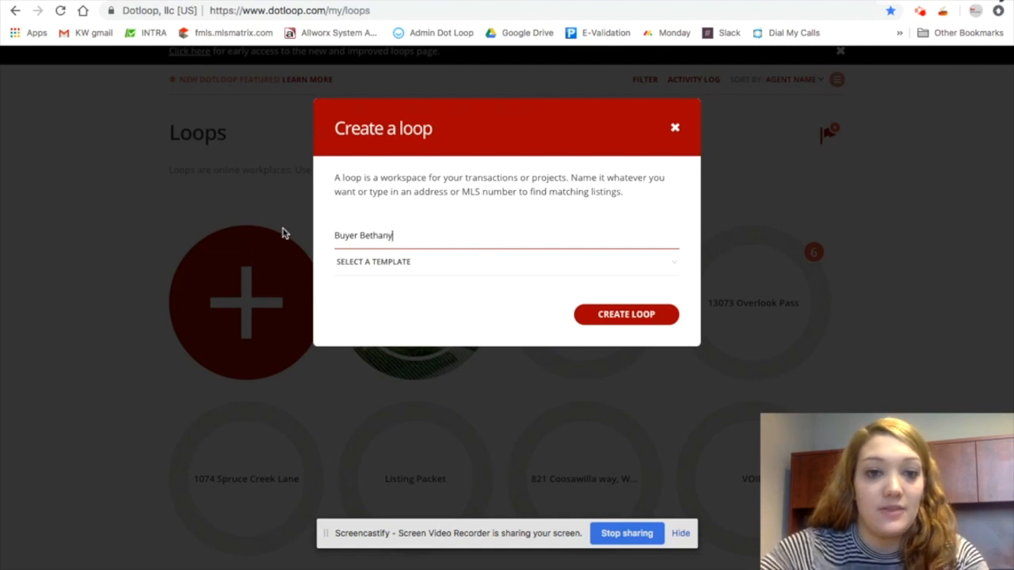
Open the template list without choosing a template, and create the loop
{"action": "left_click", "coordinate": [383, 269]}
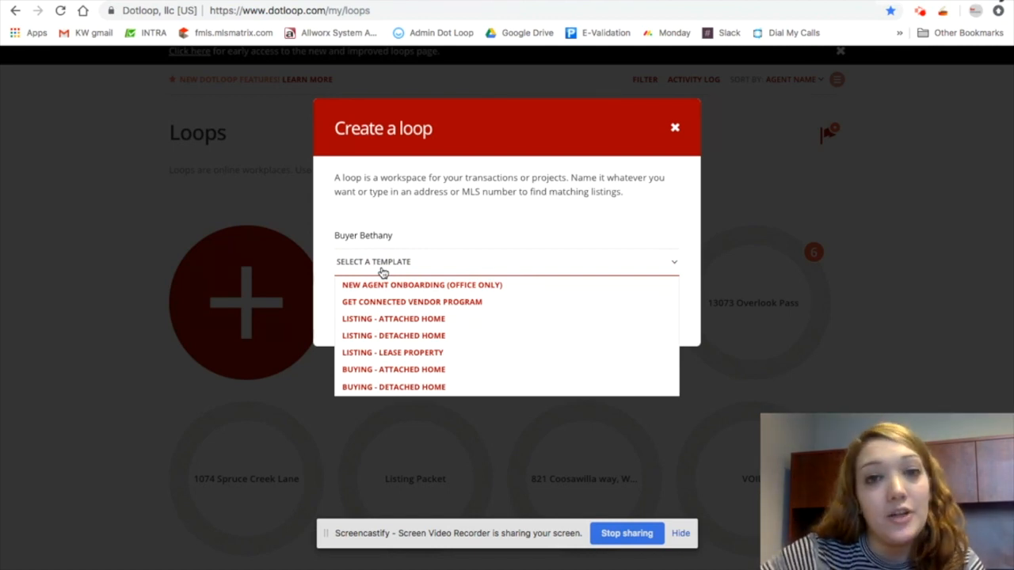
{"action": "left_click", "coordinate": [674, 211]}
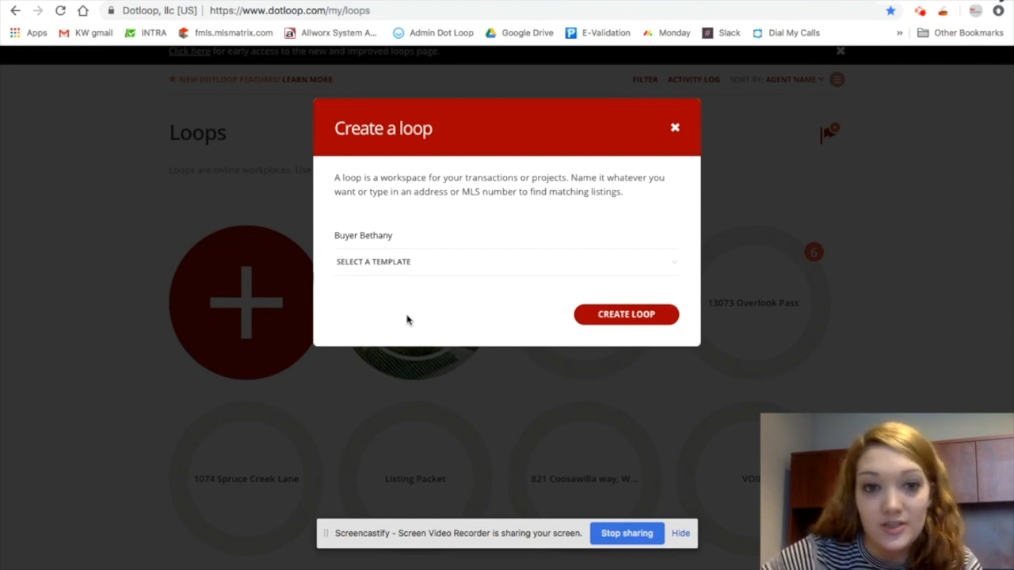
{"action": "left_click", "coordinate": [628, 319]}
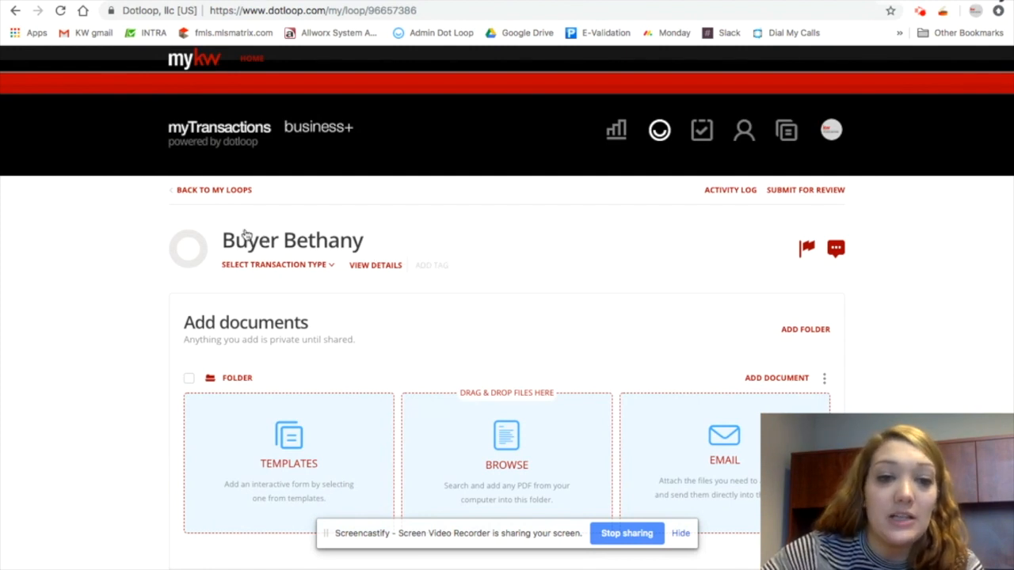
Scroll through the new Buyer Bethany loop's documents, service providers, people and tasks sections
{"action": "mouse_move", "coordinate": [192, 260]}
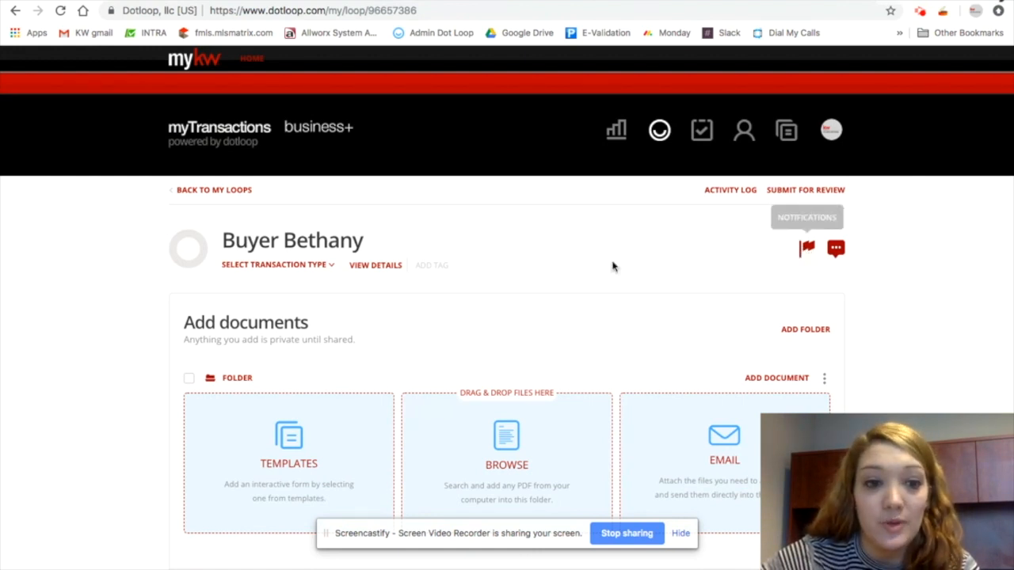
{"action": "scroll", "coordinate": [523, 288], "scroll_direction": "down", "scroll_amount": 3}
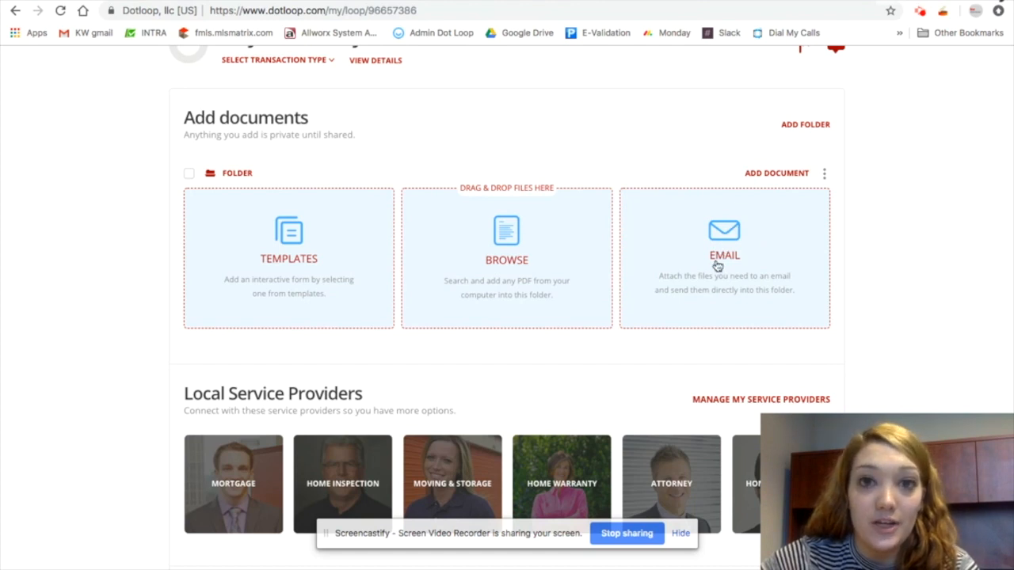
{"action": "scroll", "coordinate": [733, 315], "scroll_direction": "down", "scroll_amount": 3}
{"action": "scroll", "coordinate": [732, 316], "scroll_direction": "down", "scroll_amount": 1}
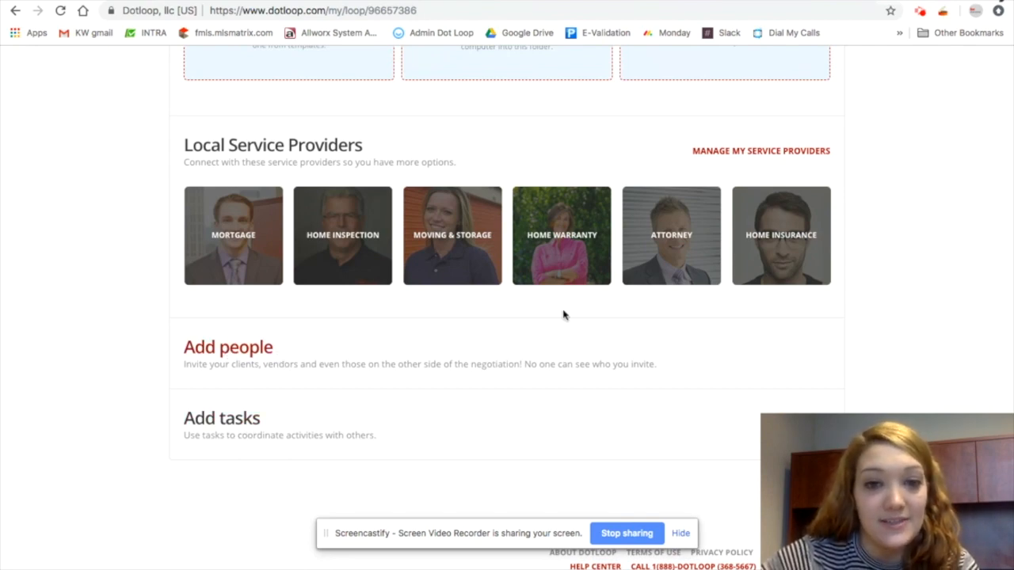
{"action": "scroll", "coordinate": [695, 279], "scroll_direction": "up", "scroll_amount": 6}
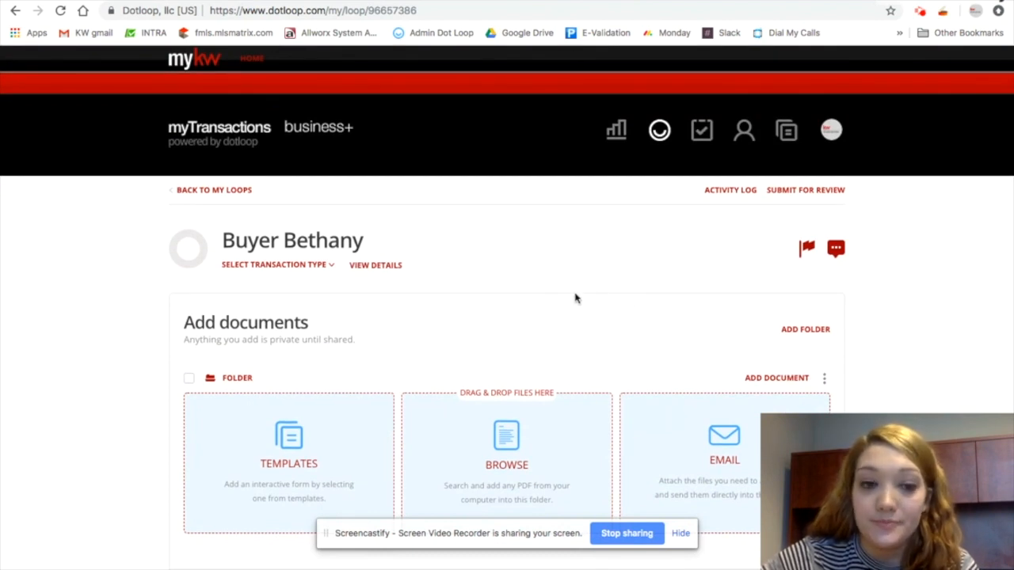
Switch to the Sample Loop tab and review its documents, service providers and people sections
{"action": "key", "text": "ctrl+Tab"}
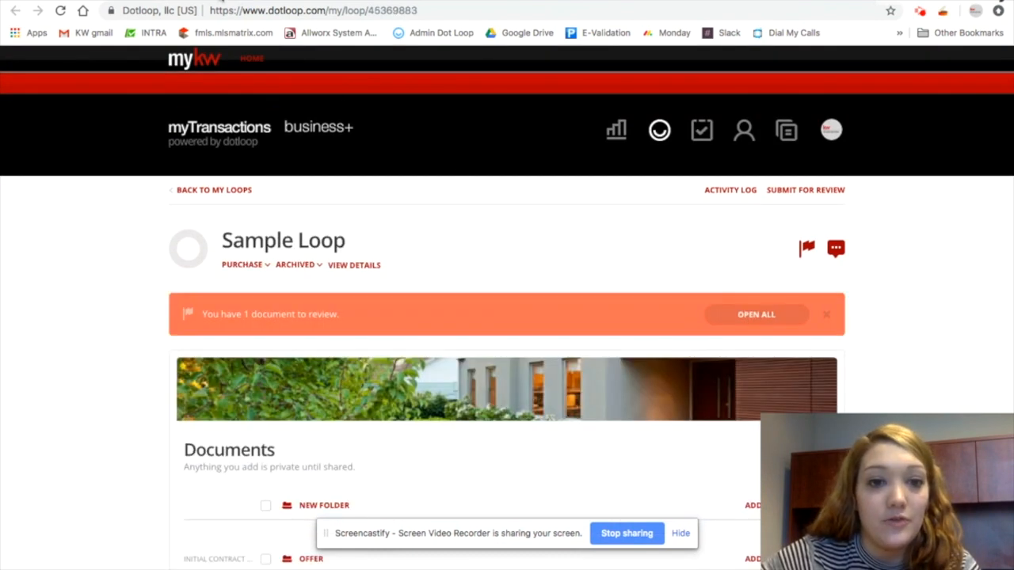
{"action": "scroll", "coordinate": [419, 234], "scroll_direction": "down", "scroll_amount": 15}
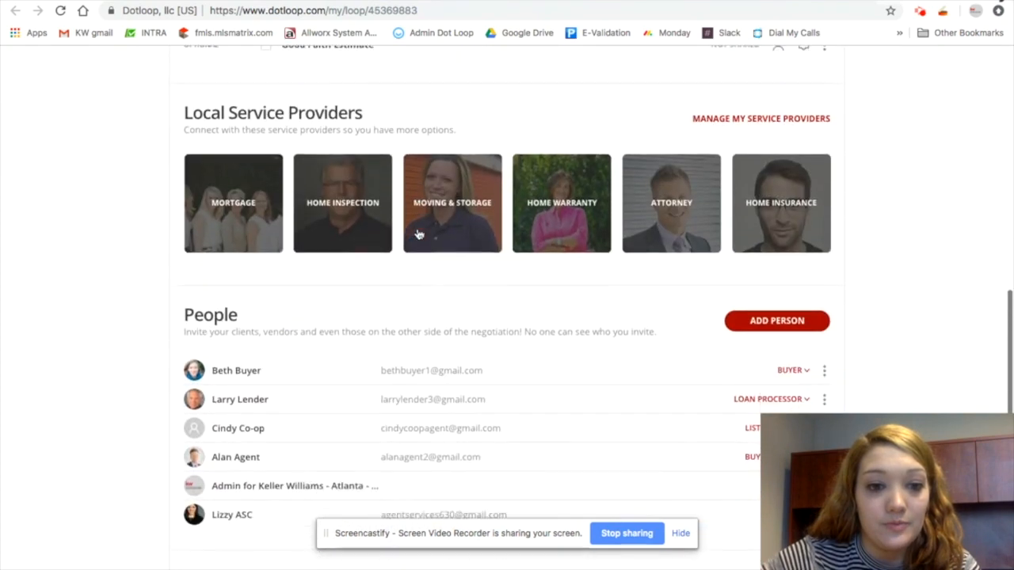
{"action": "scroll", "coordinate": [419, 235], "scroll_direction": "up", "scroll_amount": 15}
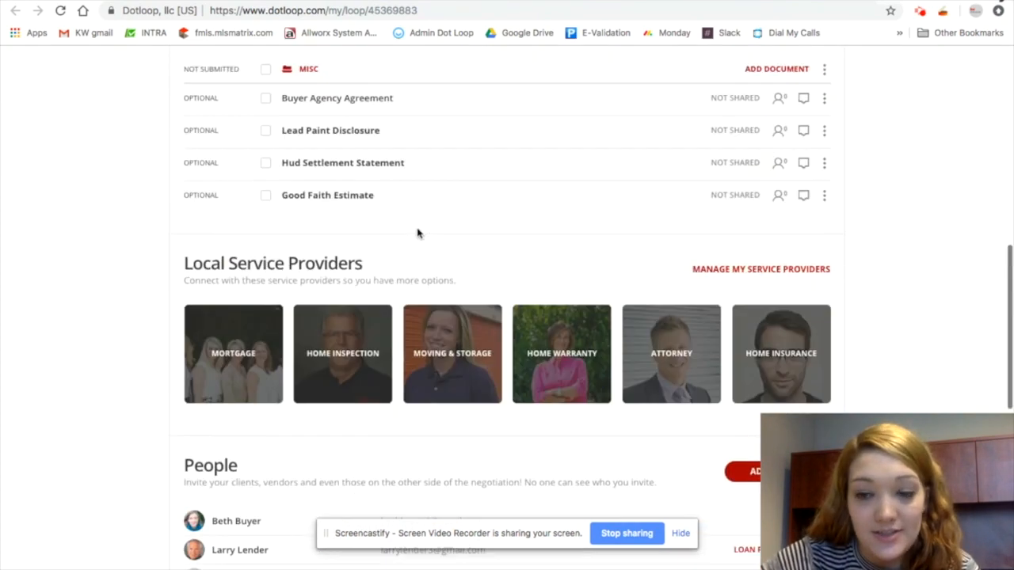
{"action": "scroll", "coordinate": [419, 235], "scroll_direction": "down", "scroll_amount": 3}
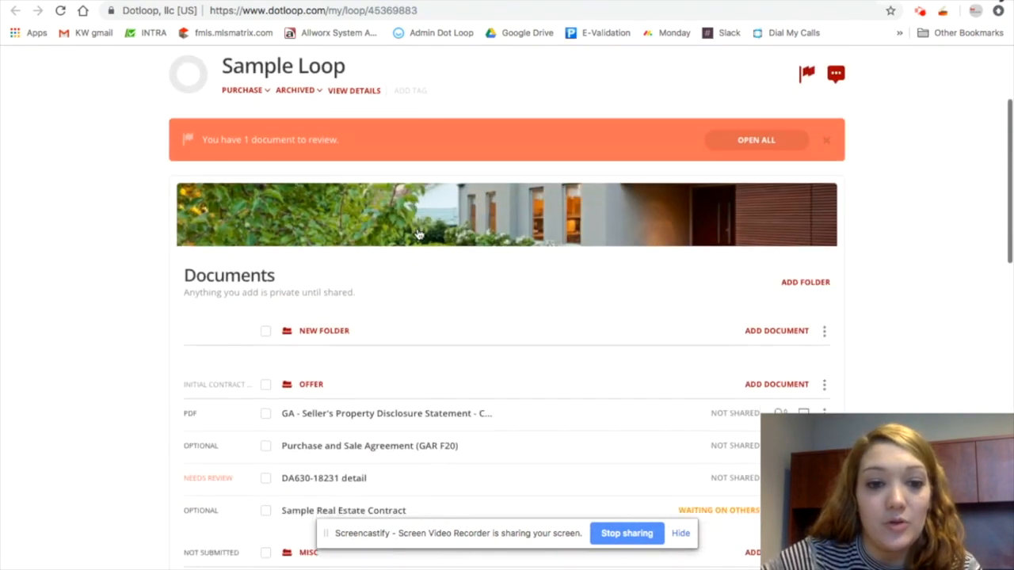
{"action": "scroll", "coordinate": [420, 234], "scroll_direction": "up", "scroll_amount": 1}
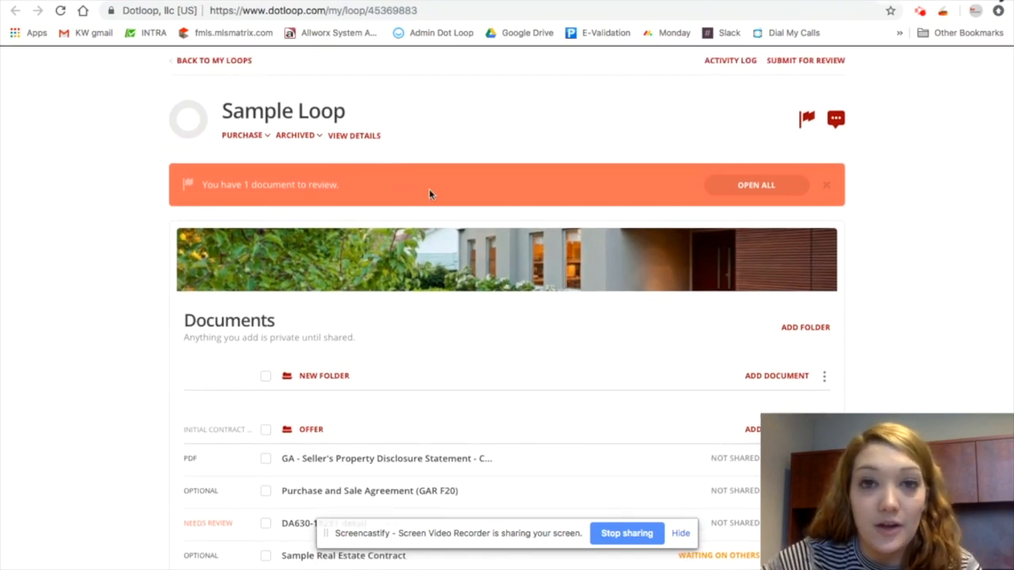
{"action": "scroll", "coordinate": [485, 396], "scroll_direction": "down", "scroll_amount": 1}
{"action": "scroll", "coordinate": [495, 424], "scroll_direction": "down", "scroll_amount": 10}
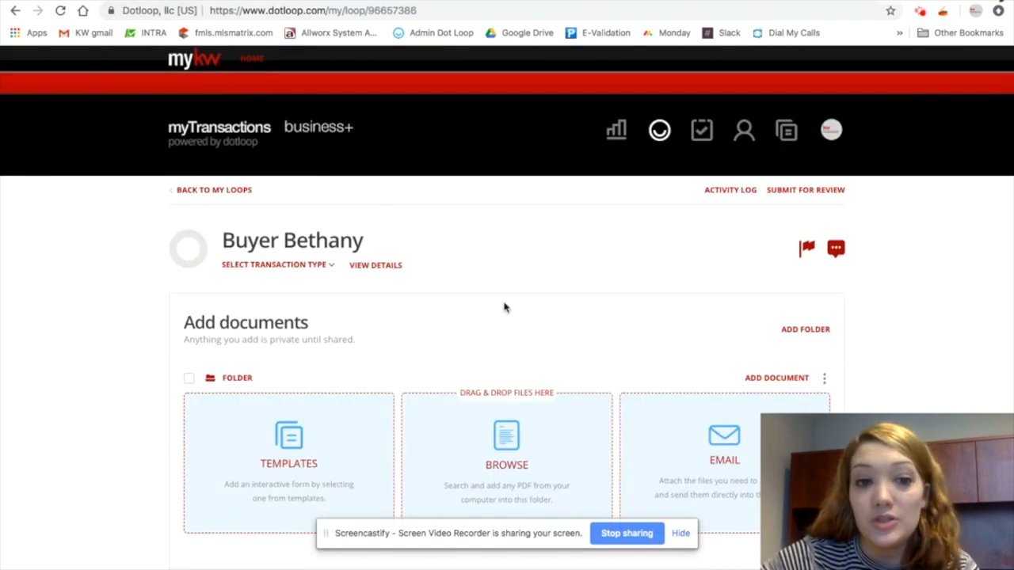
In the Sample Loop's people list, set the admin's role to Buying Broker and the last person's role to Buying Agent
{"action": "scroll", "coordinate": [457, 306], "scroll_direction": "down", "scroll_amount": 6}
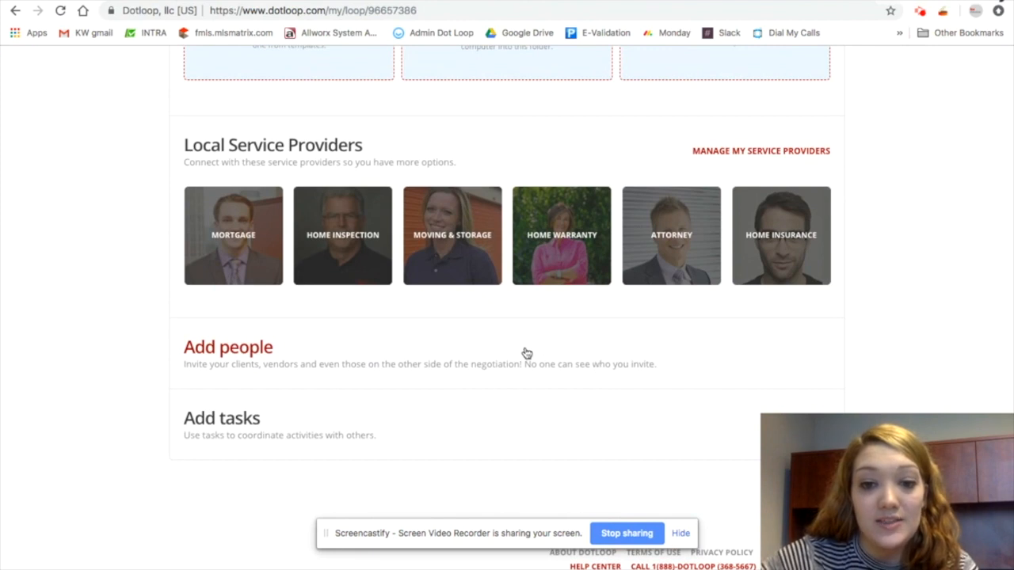
{"action": "left_click", "coordinate": [273, 0]}
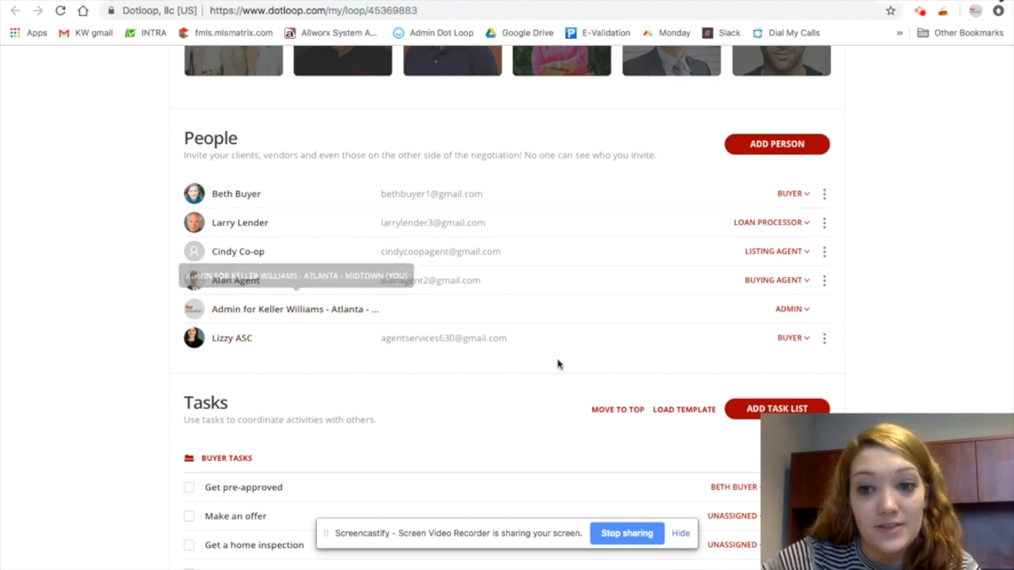
{"action": "left_click", "coordinate": [792, 309]}
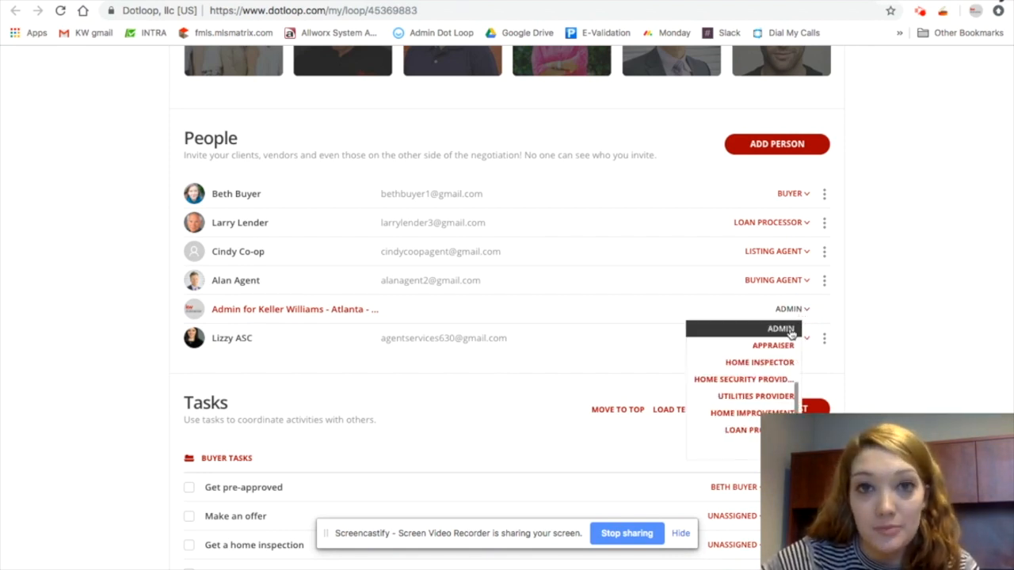
{"action": "scroll", "coordinate": [761, 400], "scroll_direction": "down", "scroll_amount": 3}
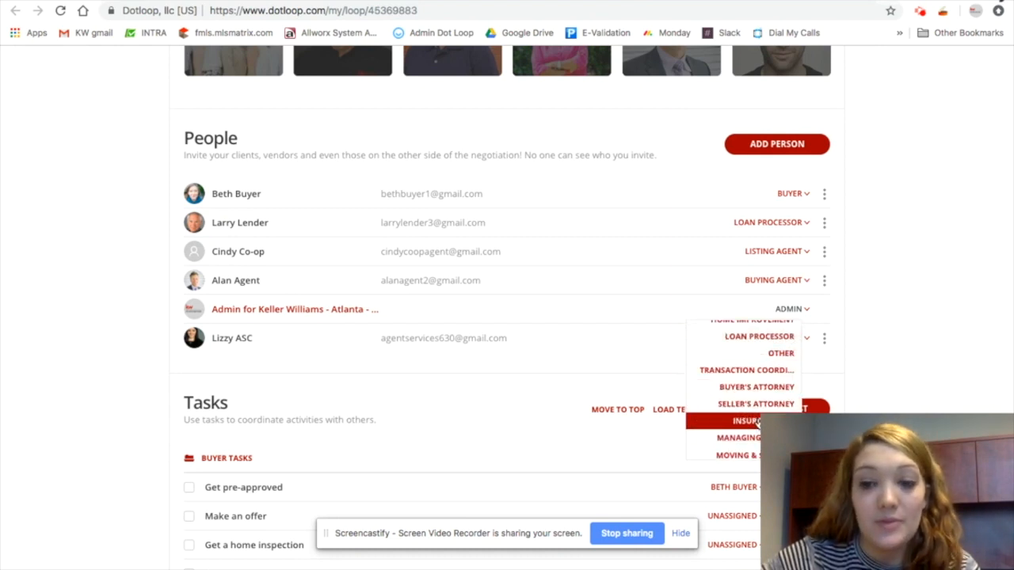
{"action": "scroll", "coordinate": [757, 424], "scroll_direction": "down", "scroll_amount": 1}
{"action": "left_click_drag", "start_coordinate": [797, 404], "coordinate": [794, 305]}
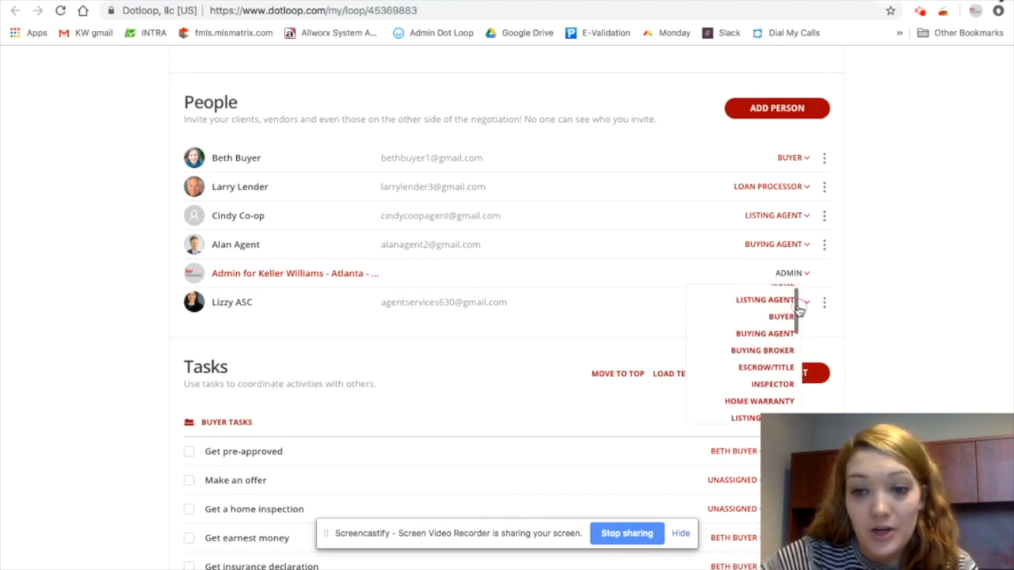
{"action": "left_click", "coordinate": [762, 351]}
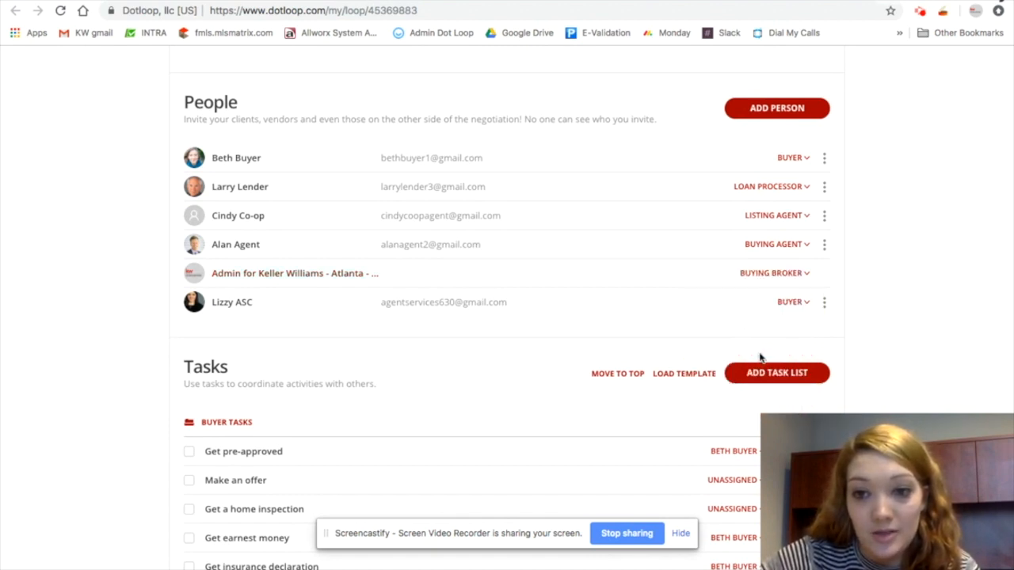
{"action": "left_click", "coordinate": [795, 302]}
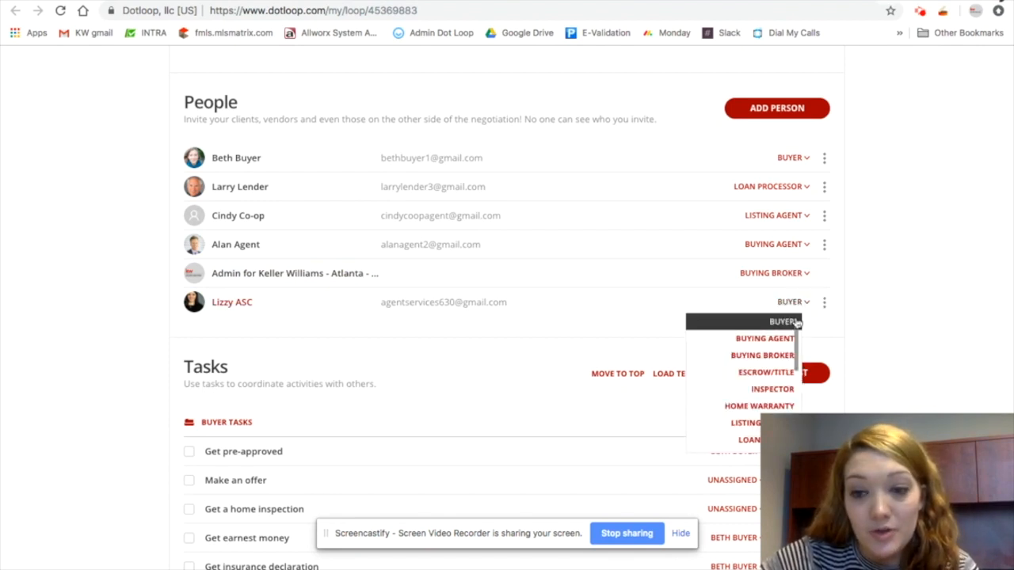
{"action": "left_click", "coordinate": [784, 342]}
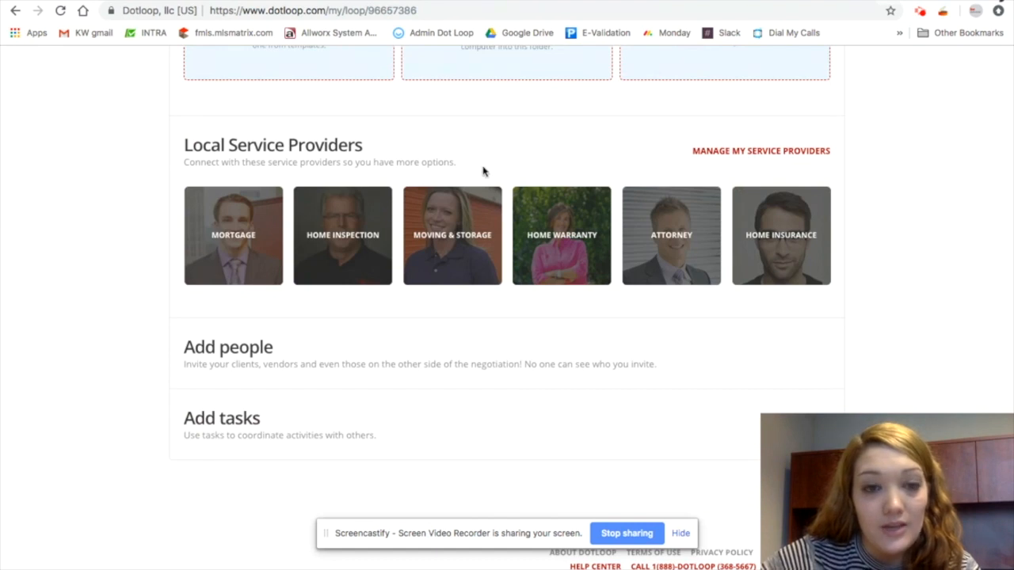
Set the Buyer Bethany loop's transaction type to Purchase and its loop status to Pre-Offer
{"action": "scroll", "coordinate": [483, 172], "scroll_direction": "up", "scroll_amount": 5}
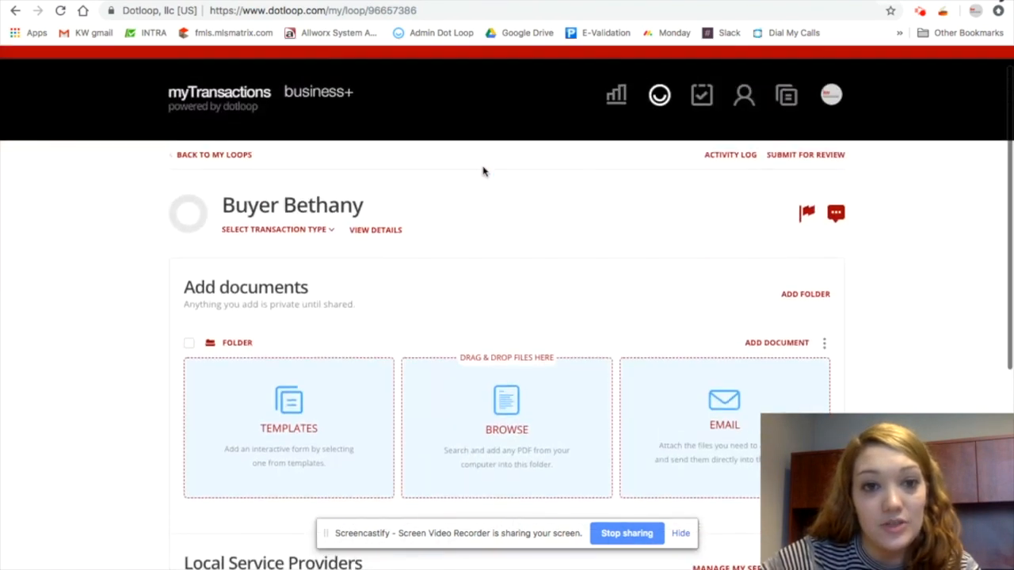
{"action": "left_click", "coordinate": [316, 231]}
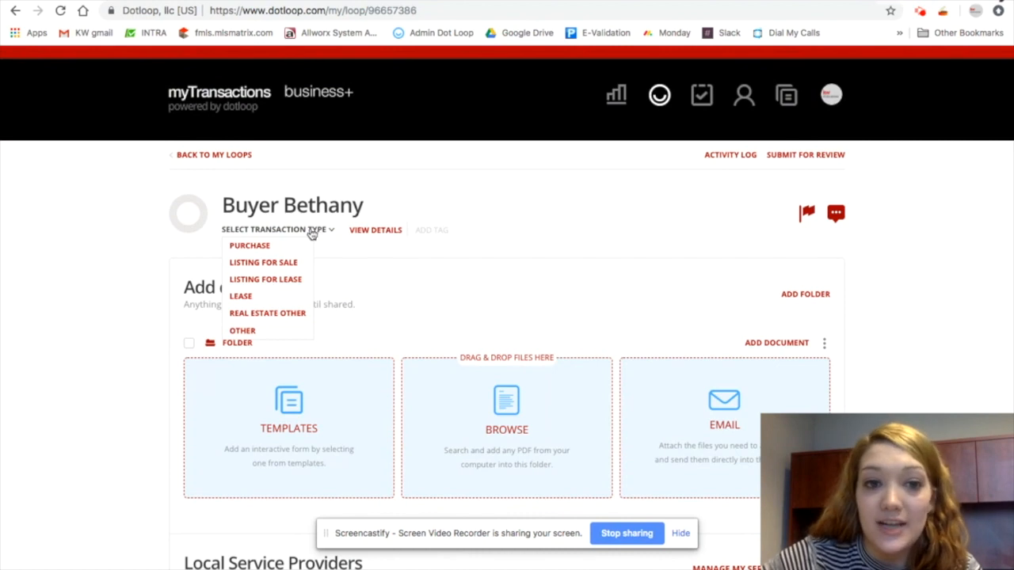
{"action": "left_click", "coordinate": [282, 245]}
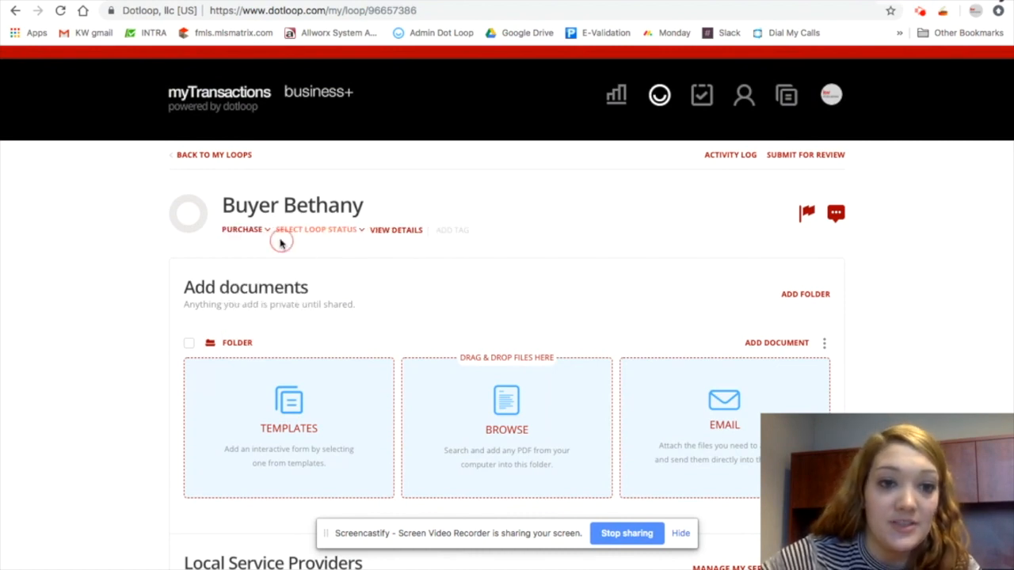
{"action": "left_click", "coordinate": [320, 231]}
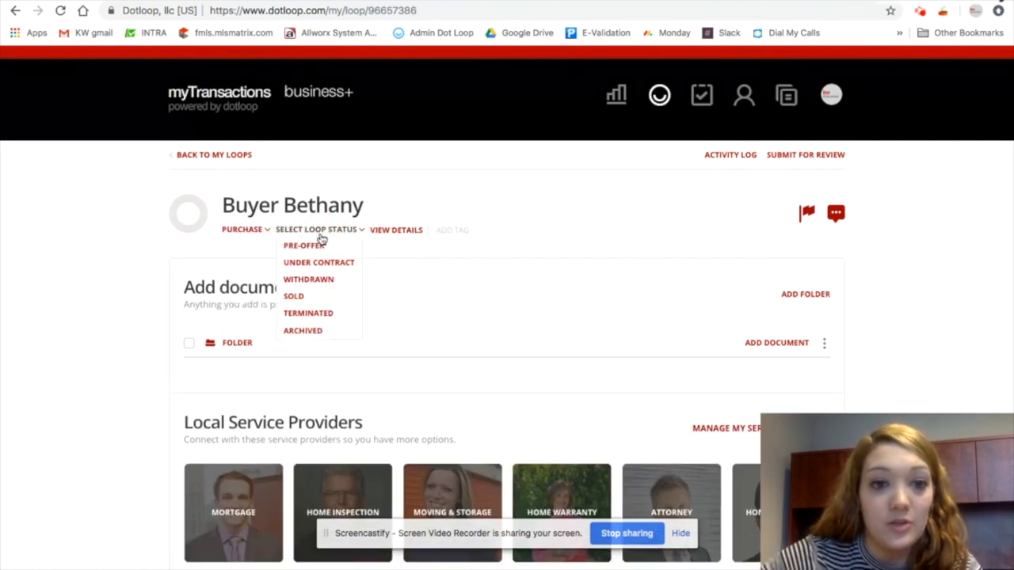
{"action": "left_click", "coordinate": [320, 247]}
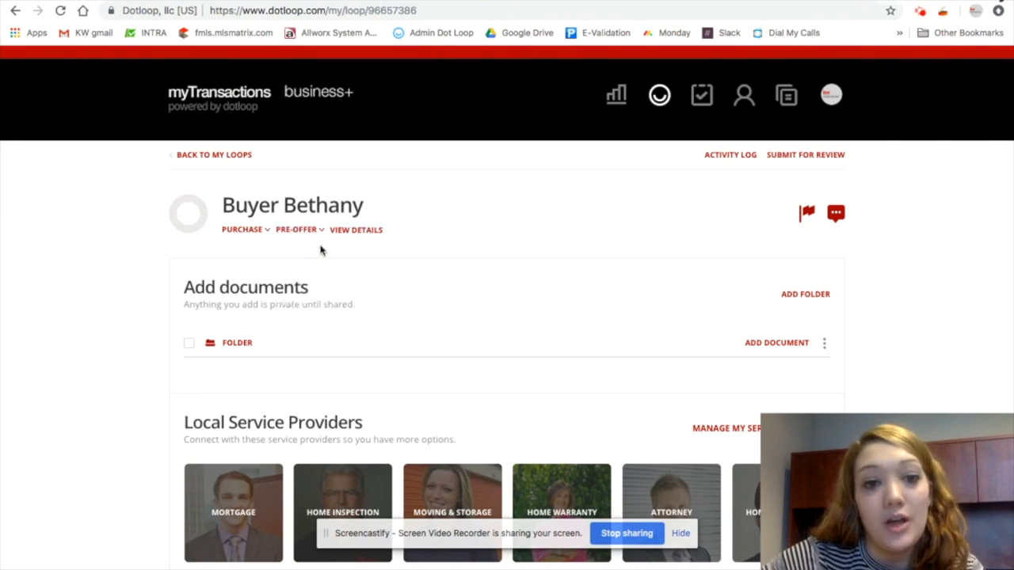
Open the loop's details and change the admin's role to Buying Broker
{"action": "scroll", "coordinate": [398, 303], "scroll_direction": "down", "scroll_amount": 4}
{"action": "scroll", "coordinate": [398, 302], "scroll_direction": "up", "scroll_amount": 5}
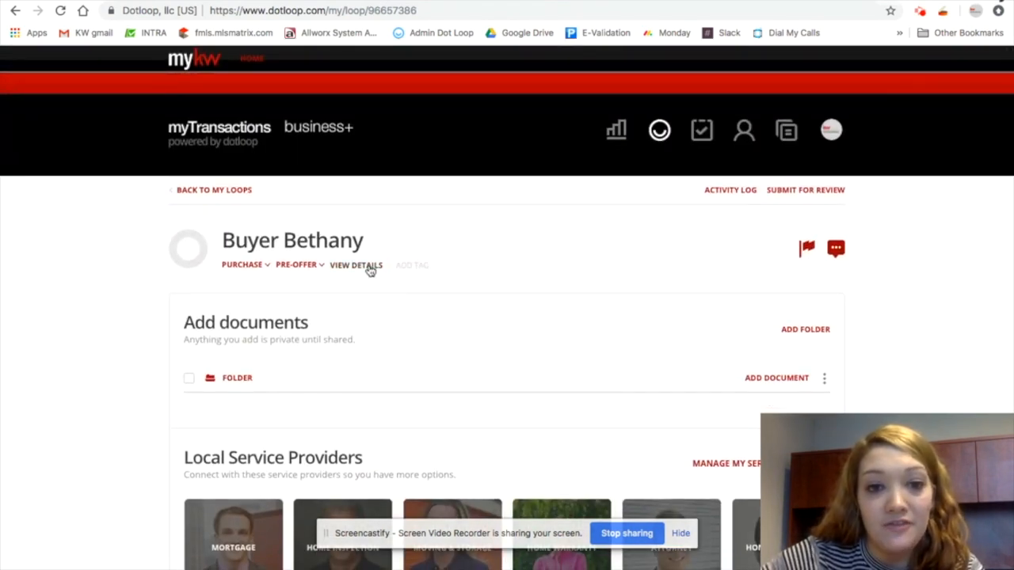
{"action": "left_click", "coordinate": [370, 271]}
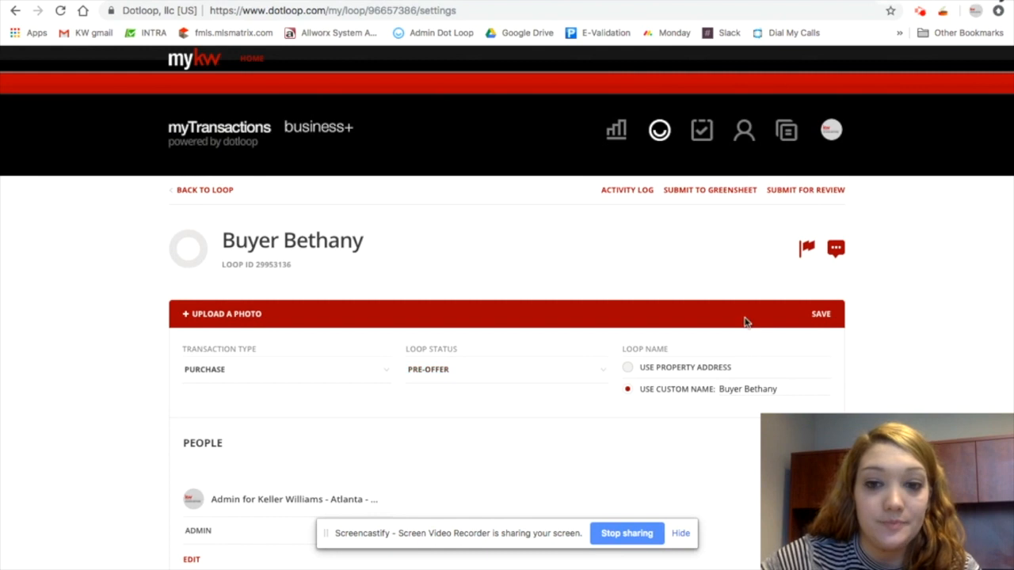
{"action": "scroll", "coordinate": [912, 366], "scroll_direction": "down", "scroll_amount": 2}
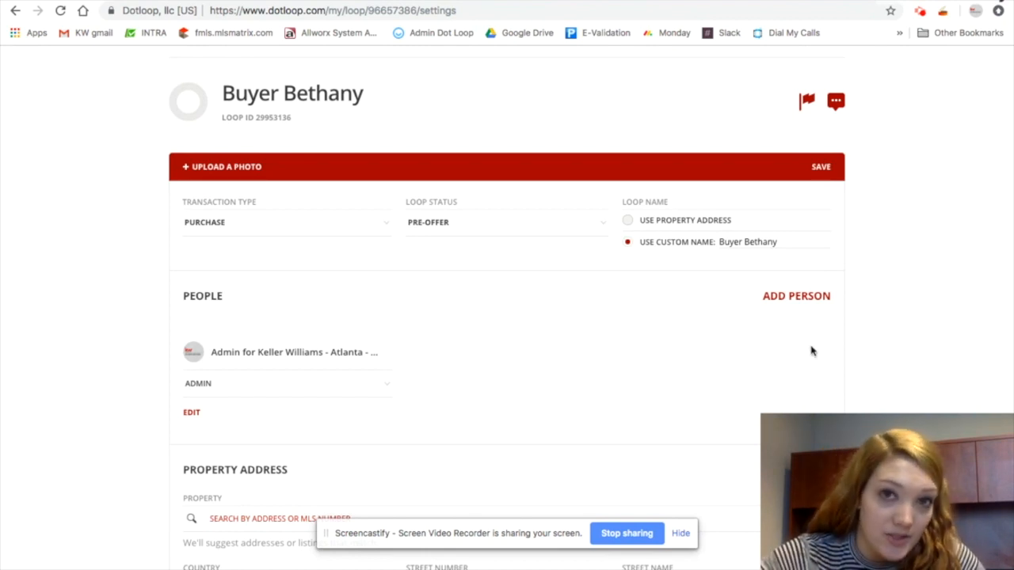
{"action": "left_click", "coordinate": [274, 385]}
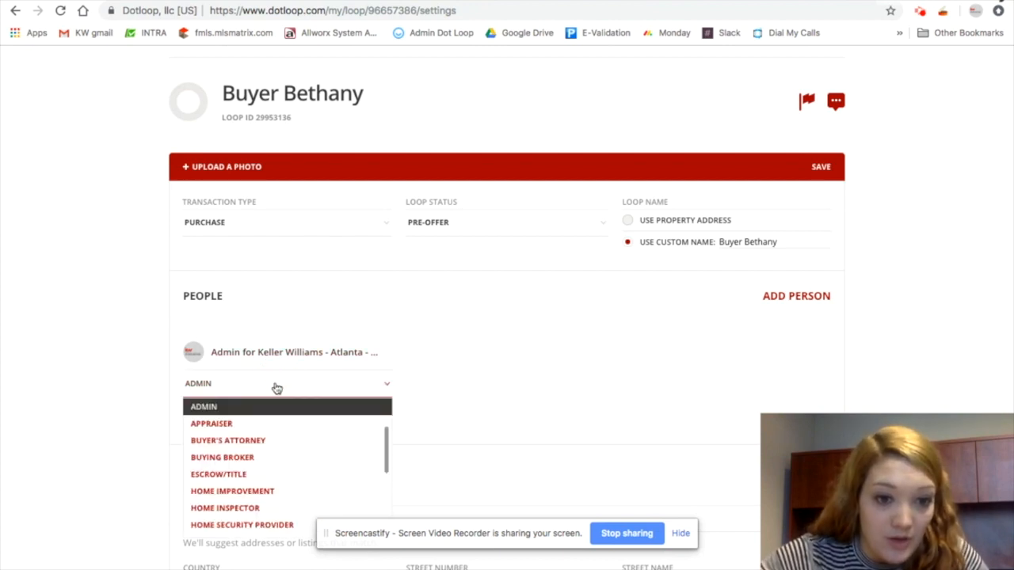
{"action": "scroll", "coordinate": [265, 471], "scroll_direction": "down", "scroll_amount": 2}
{"action": "scroll", "coordinate": [262, 456], "scroll_direction": "up", "scroll_amount": 2}
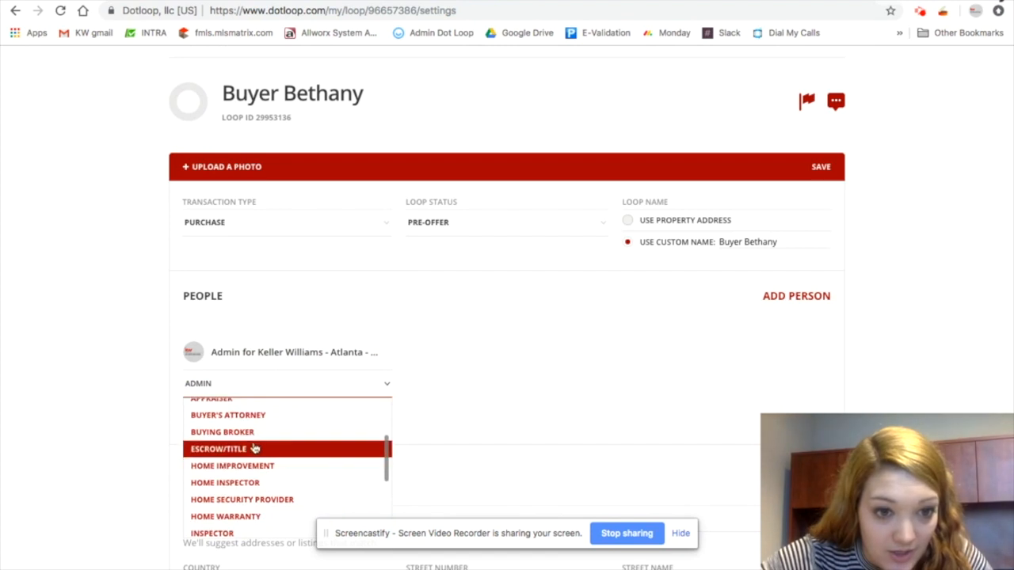
{"action": "left_click", "coordinate": [246, 432]}
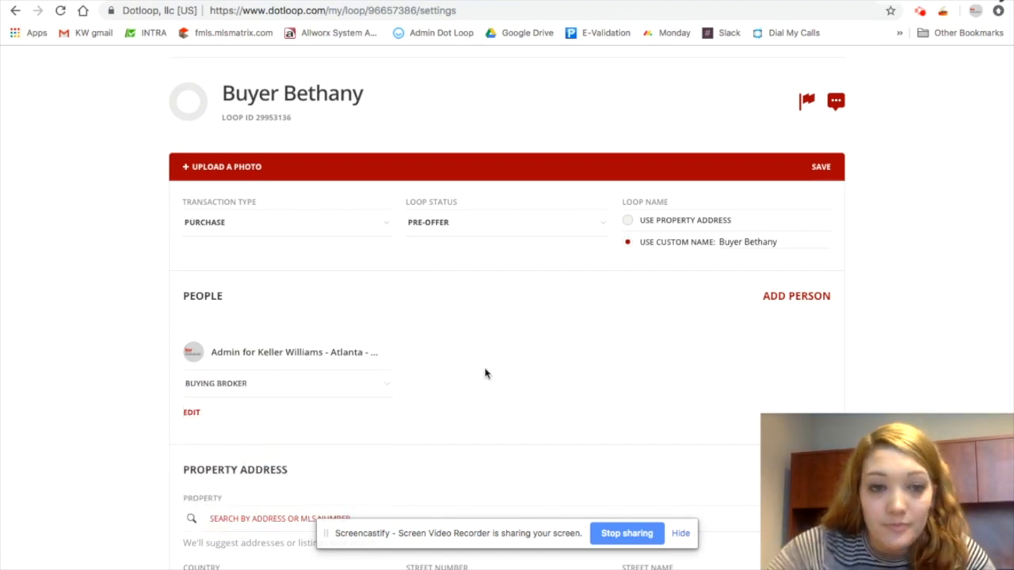
Edit the loop title, retyping its ending so it reads Buyer Bethany
{"action": "scroll", "coordinate": [485, 373], "scroll_direction": "down", "scroll_amount": 2}
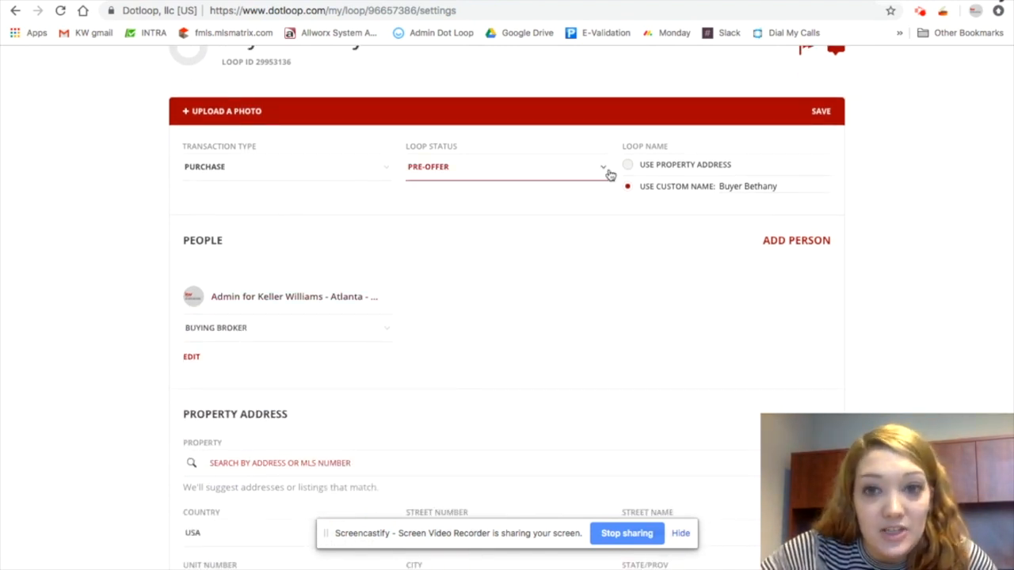
{"action": "scroll", "coordinate": [571, 301], "scroll_direction": "up", "scroll_amount": 2}
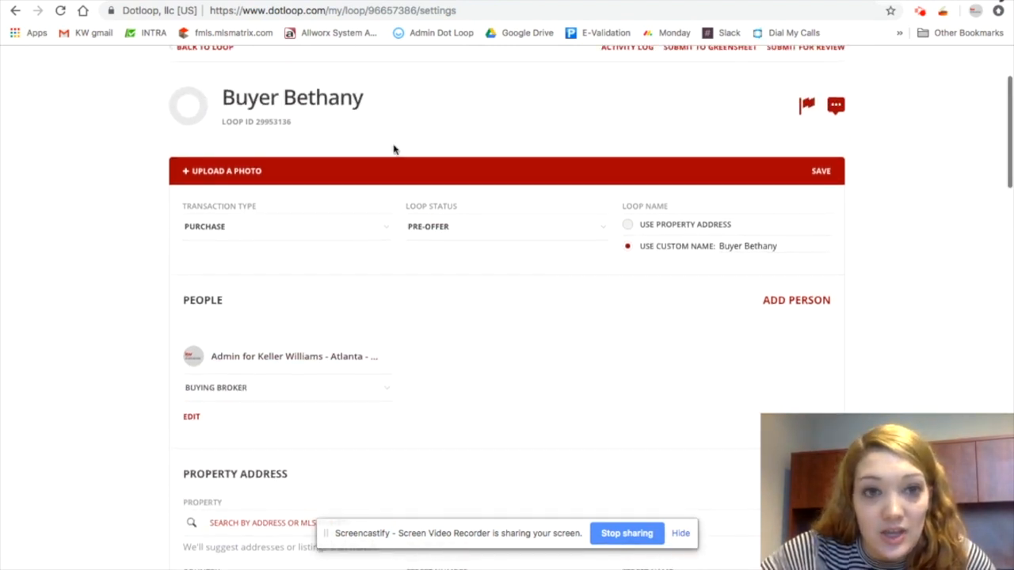
{"action": "left_click", "coordinate": [366, 101]}
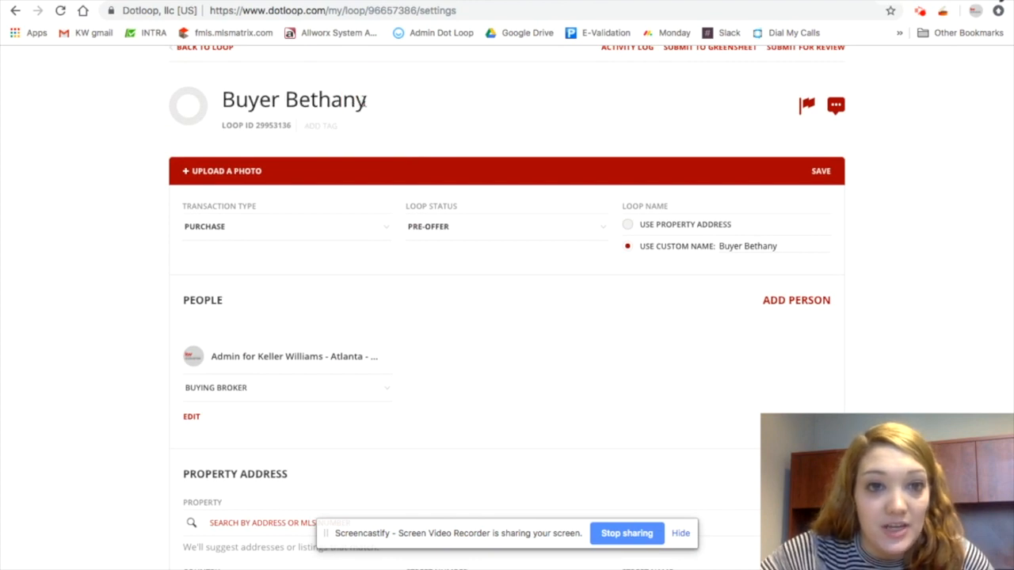
{"action": "key", "text": "BackSpace"}
{"action": "key", "text": "BackSpace"}
{"action": "key", "text": "BackSpace"}
{"action": "type", "text": "any"}
{"action": "left_click", "coordinate": [119, 198]}
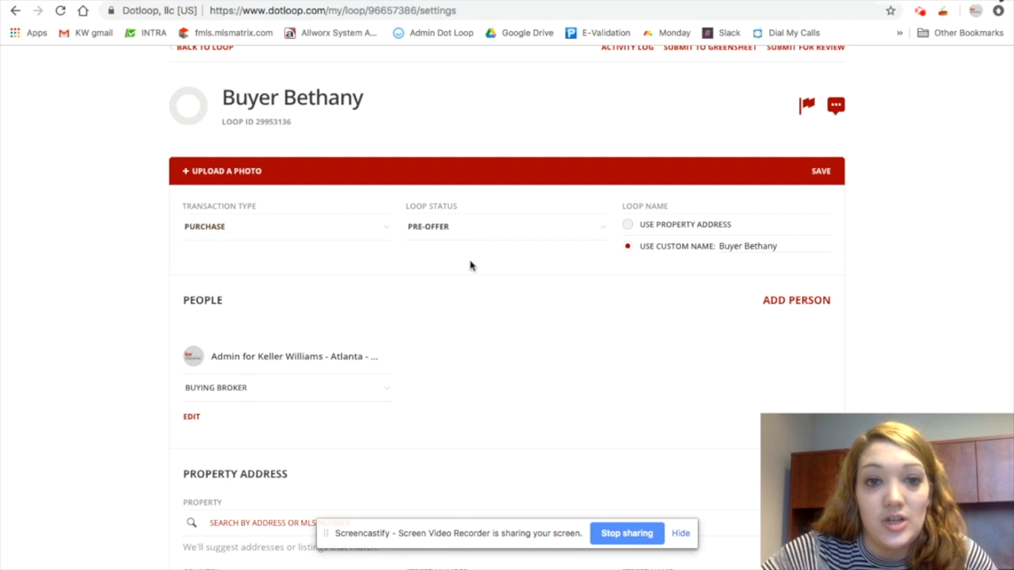
Scroll through the loop details sections, from property address and financials down to property information
{"action": "scroll", "coordinate": [507, 294], "scroll_direction": "down", "scroll_amount": 3}
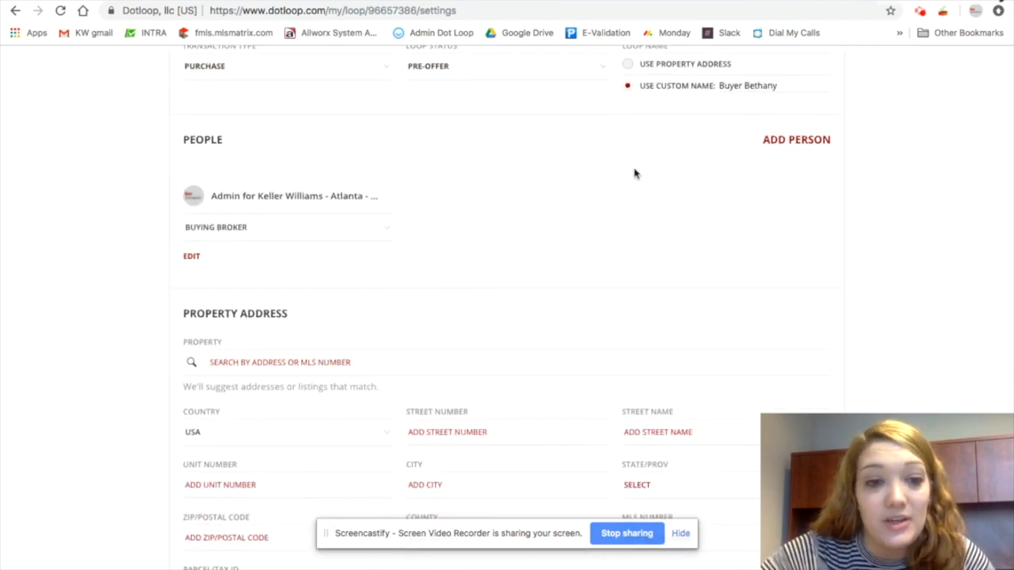
{"action": "scroll", "coordinate": [473, 256], "scroll_direction": "down", "scroll_amount": 5}
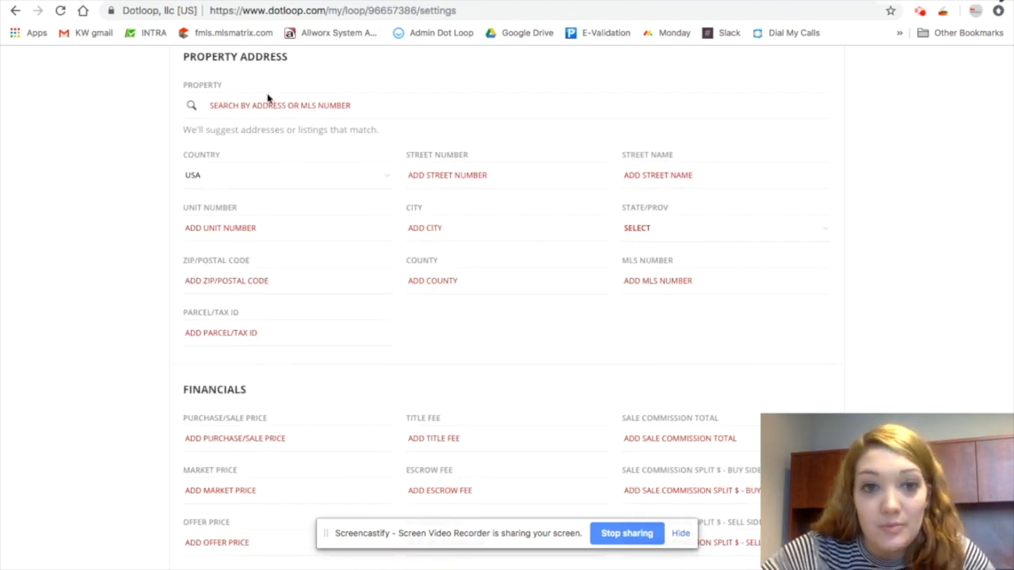
{"action": "scroll", "coordinate": [536, 344], "scroll_direction": "down", "scroll_amount": 2}
{"action": "scroll", "coordinate": [536, 345], "scroll_direction": "down", "scroll_amount": 8}
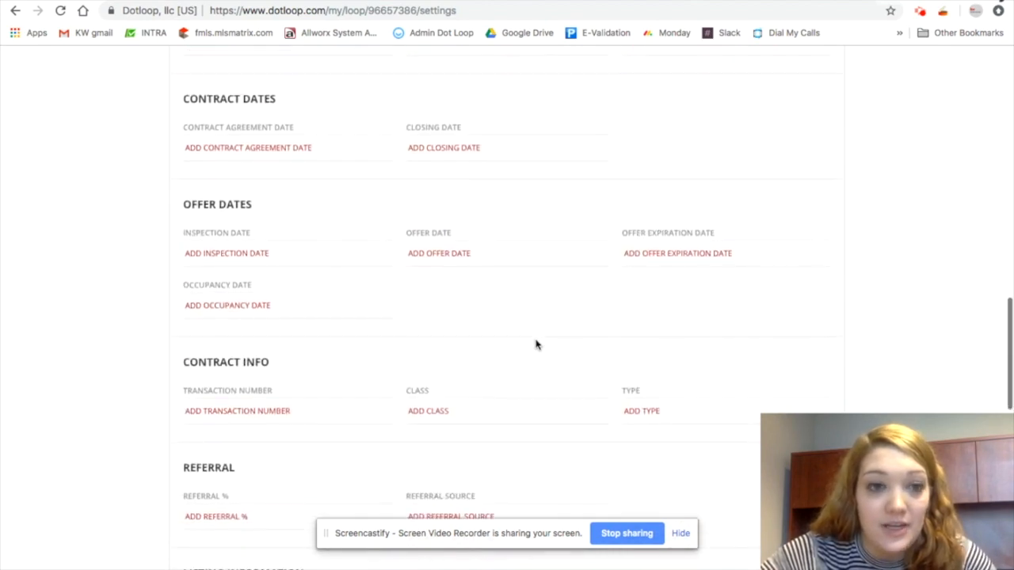
{"action": "scroll", "coordinate": [373, 298], "scroll_direction": "down", "scroll_amount": 1}
{"action": "scroll", "coordinate": [373, 298], "scroll_direction": "down", "scroll_amount": 10}
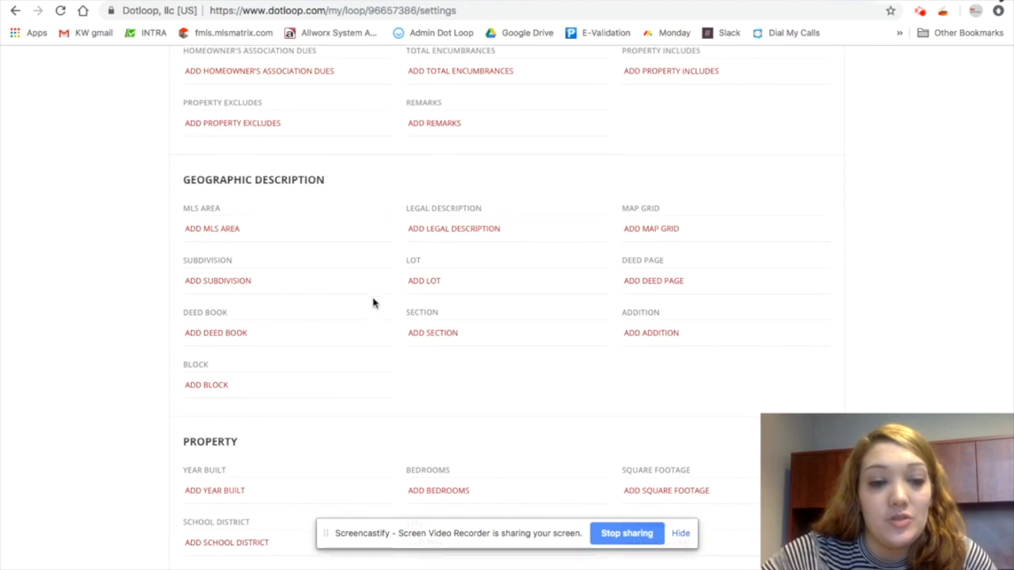
{"action": "scroll", "coordinate": [373, 301], "scroll_direction": "down", "scroll_amount": 3}
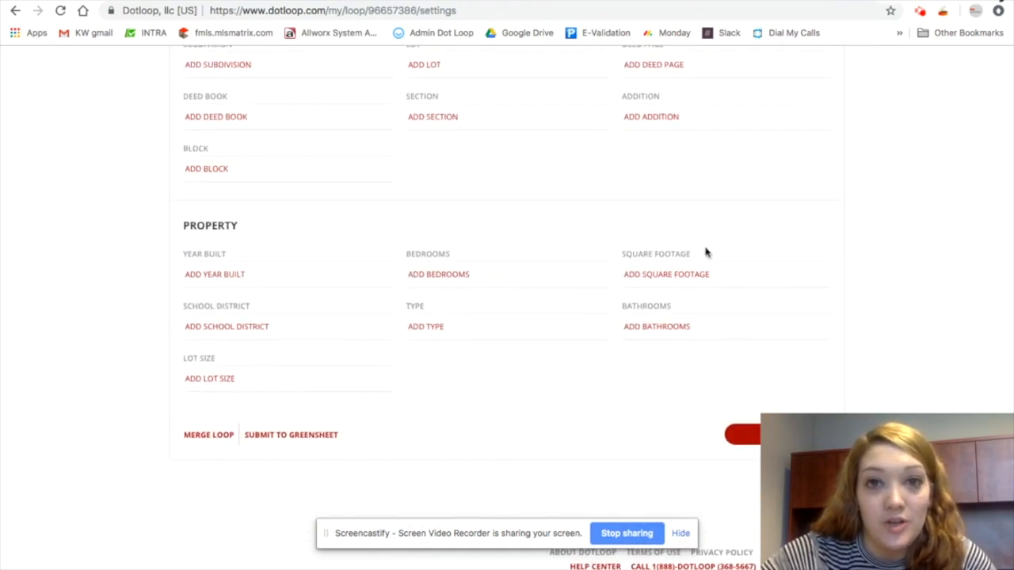
{"action": "scroll", "coordinate": [698, 269], "scroll_direction": "up", "scroll_amount": 20}
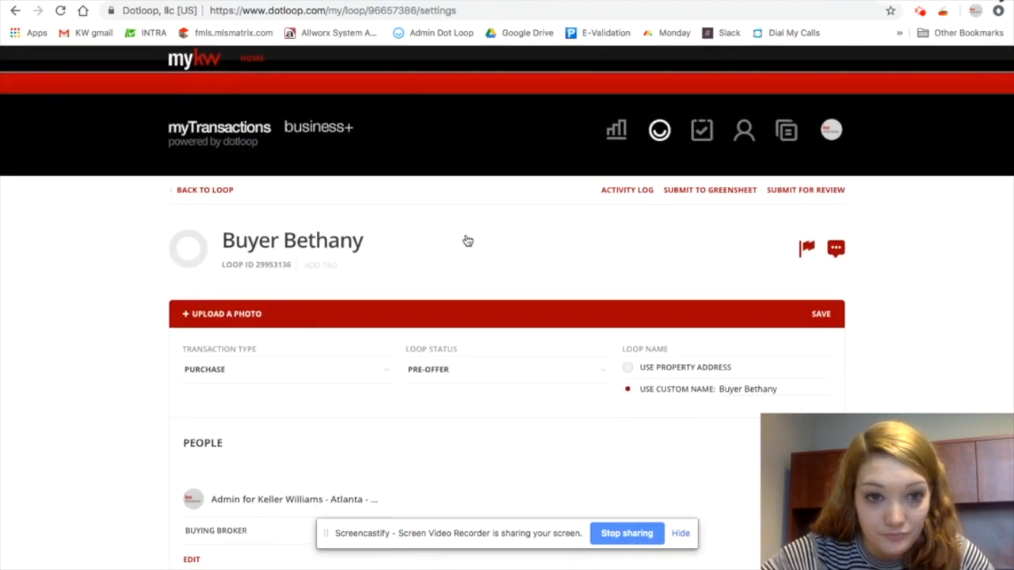
Return to the loop and rename its document folder to Contract Docs
{"action": "left_click", "coordinate": [218, 192]}
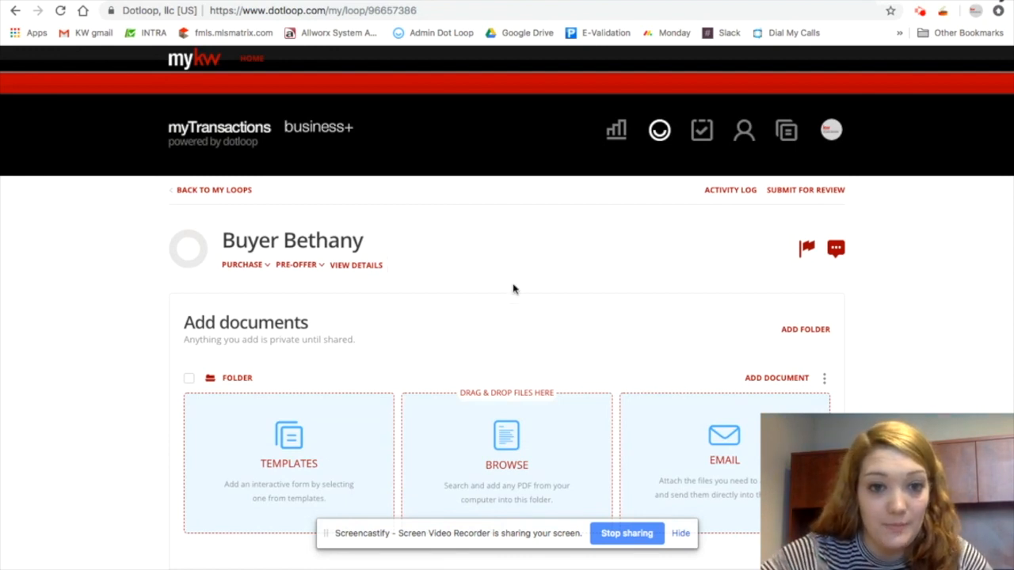
{"action": "scroll", "coordinate": [523, 283], "scroll_direction": "down", "scroll_amount": 1}
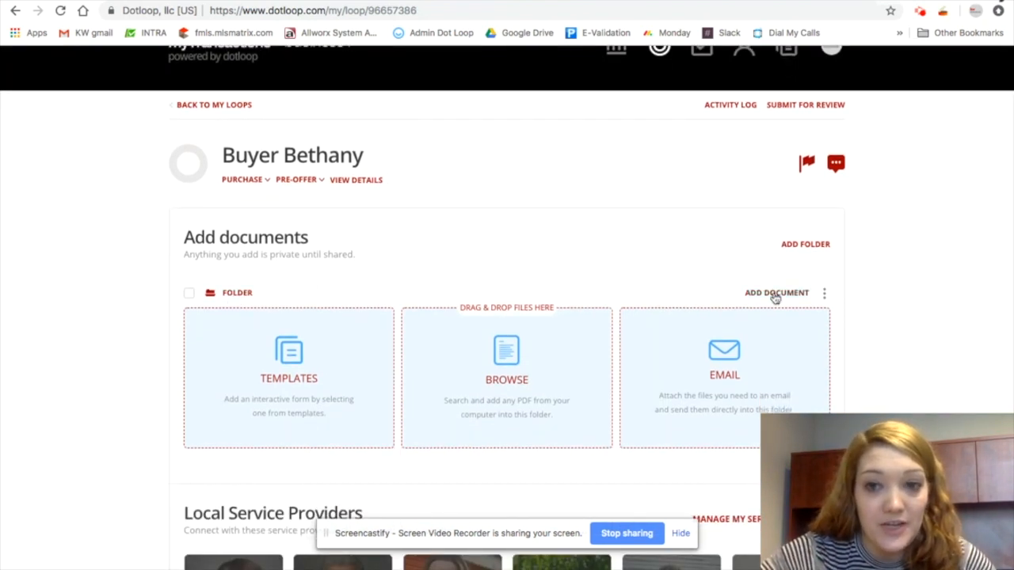
{"action": "left_click", "coordinate": [825, 295]}
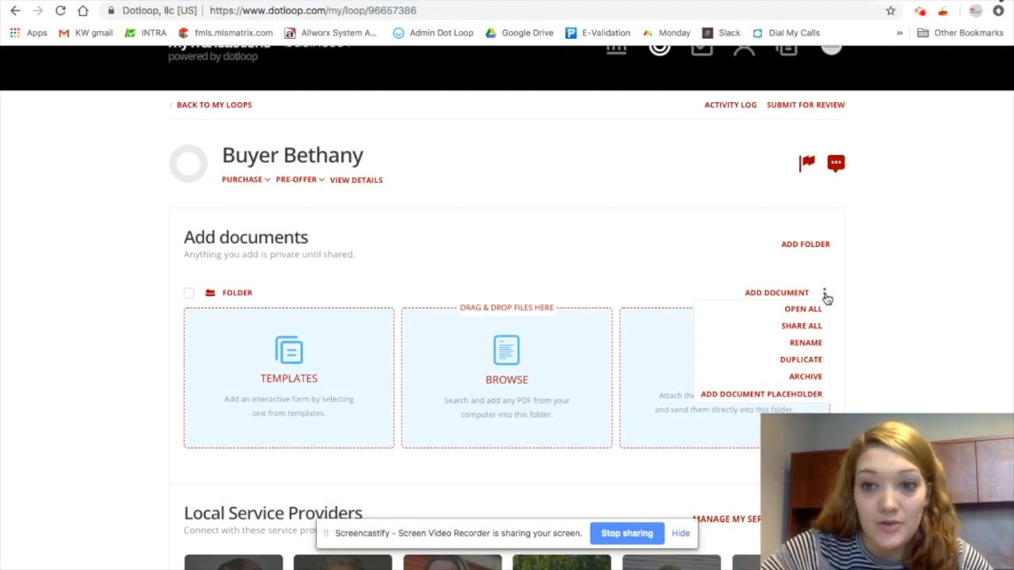
{"action": "left_click", "coordinate": [807, 343]}
{"action": "left_click_drag", "start_coordinate": [252, 293], "coordinate": [211, 293]}
{"action": "type", "text": "Contrac"}
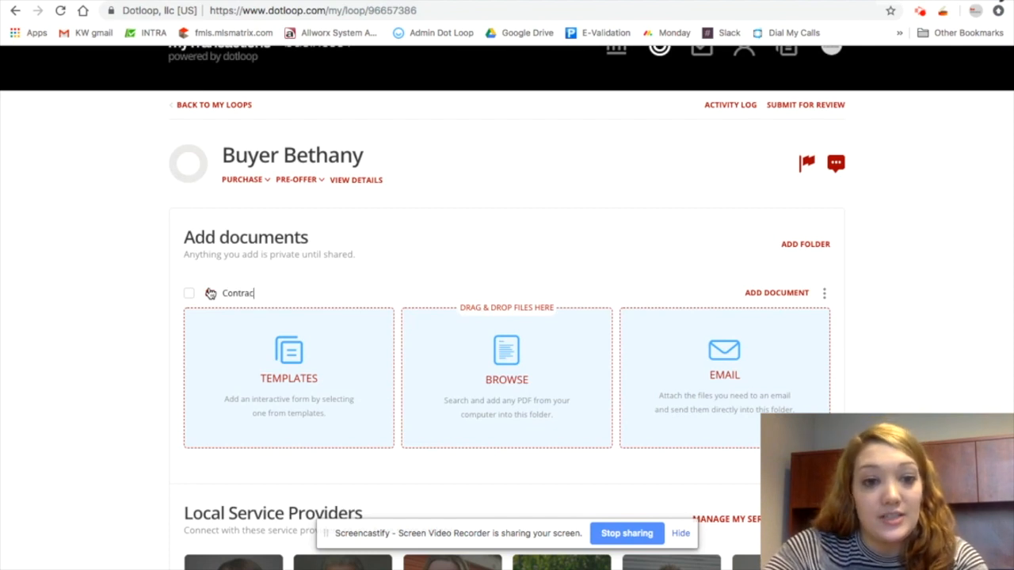
{"action": "type", "text": "t Docs"}
{"action": "key", "text": "Return"}
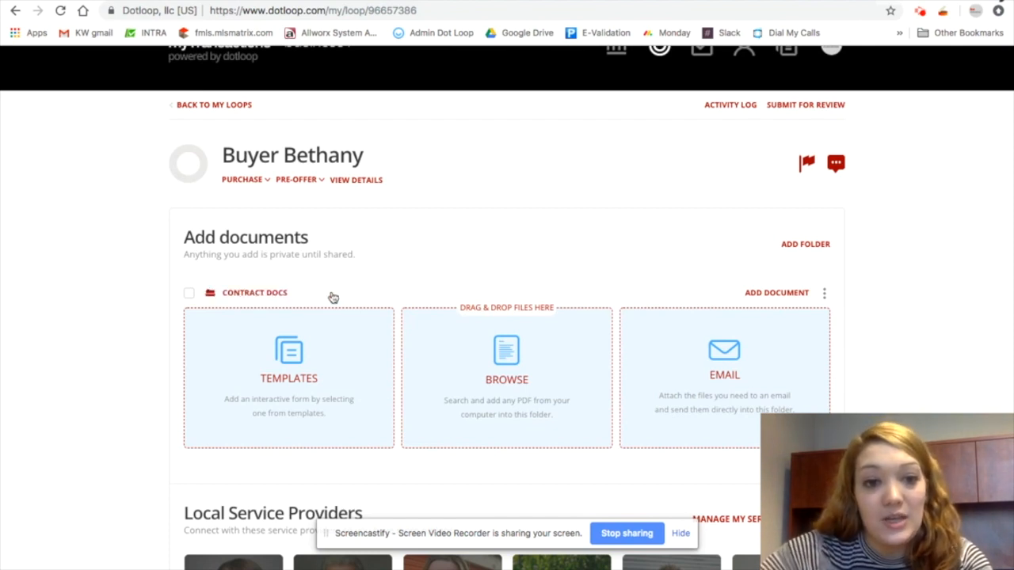
Add a new document folder named Closing Docs
{"action": "left_click", "coordinate": [798, 247]}
{"action": "left_click", "coordinate": [206, 294]}
{"action": "type", "text": "Clso"}
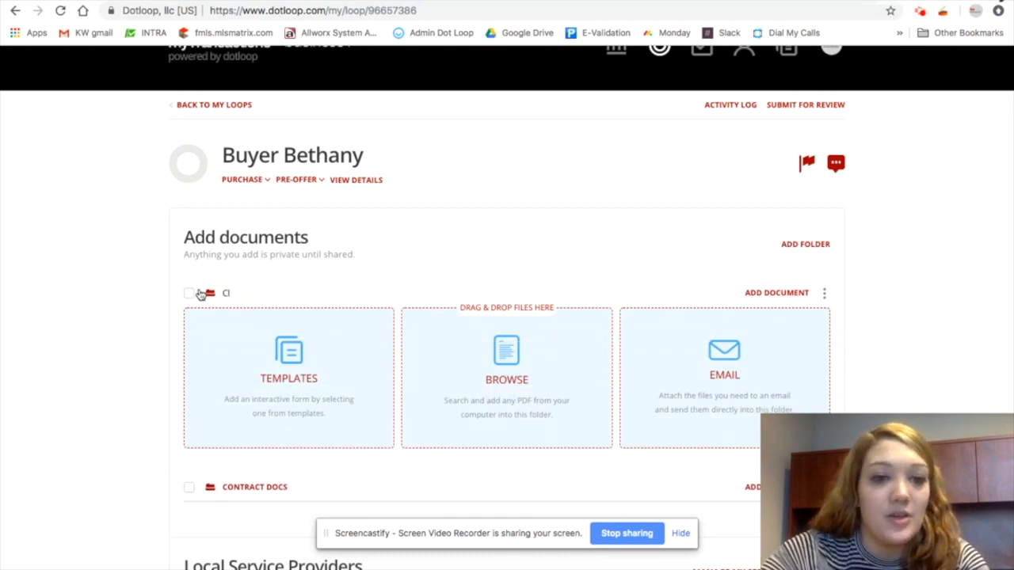
{"action": "key", "text": "Return"}
Move the Contract Docs folder above Closing Docs and expand it
{"action": "scroll", "coordinate": [905, 365], "scroll_direction": "down", "scroll_amount": 1}
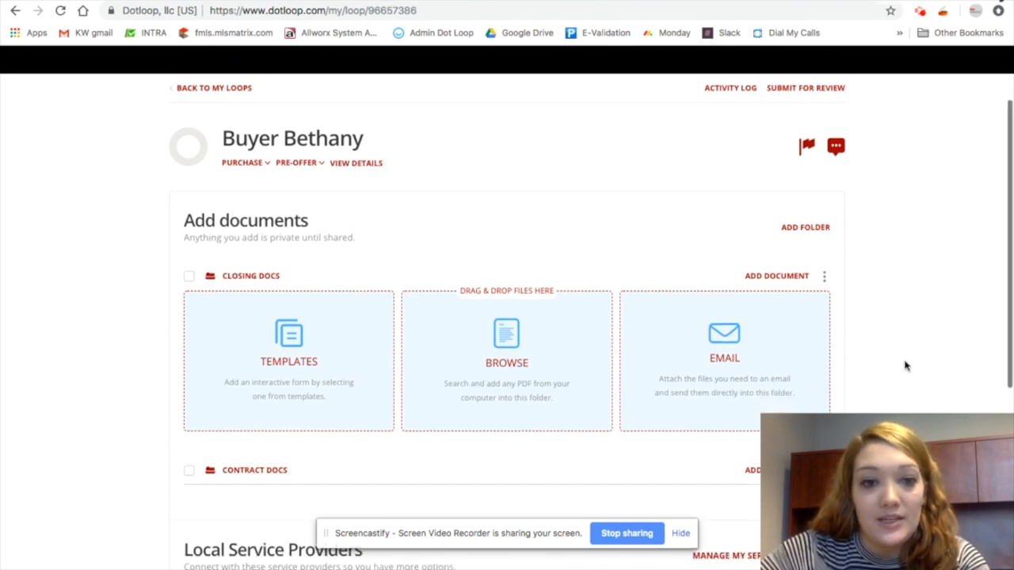
{"action": "scroll", "coordinate": [906, 365], "scroll_direction": "down", "scroll_amount": 2}
{"action": "left_click_drag", "start_coordinate": [225, 390], "coordinate": [248, 197]}
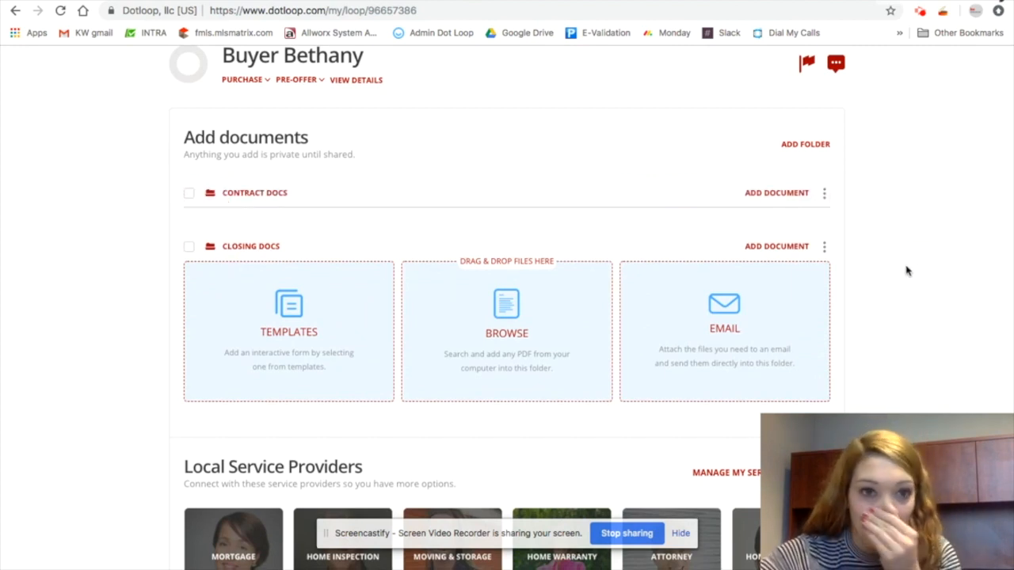
{"action": "left_click", "coordinate": [245, 192]}
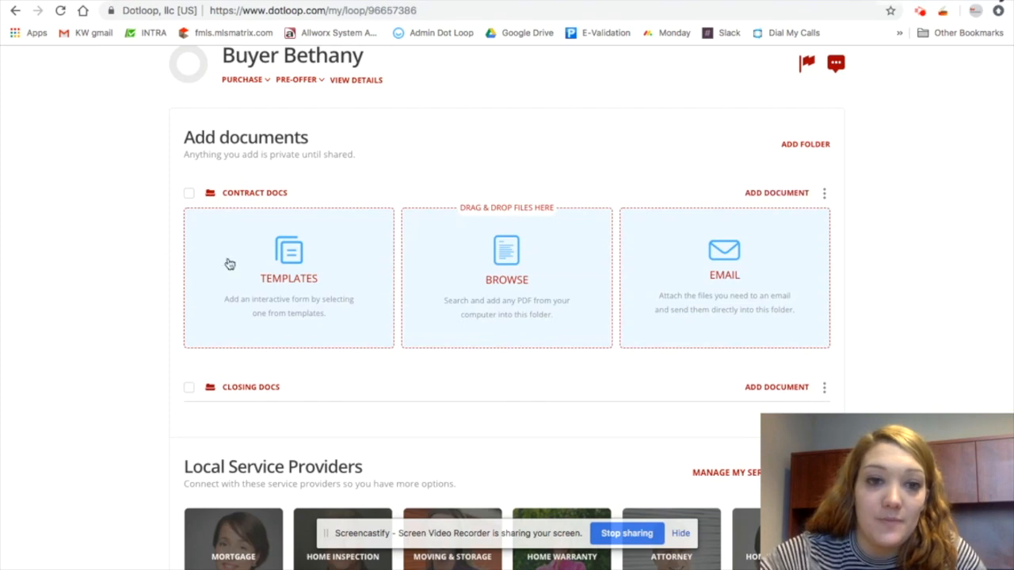
Open templates for Contract Docs, search GAR Interactive Documents for "buyer bro" and tick the buyer brokerage agreements
{"action": "left_click", "coordinate": [293, 265]}
{"action": "scroll", "coordinate": [369, 362], "scroll_direction": "down", "scroll_amount": 3}
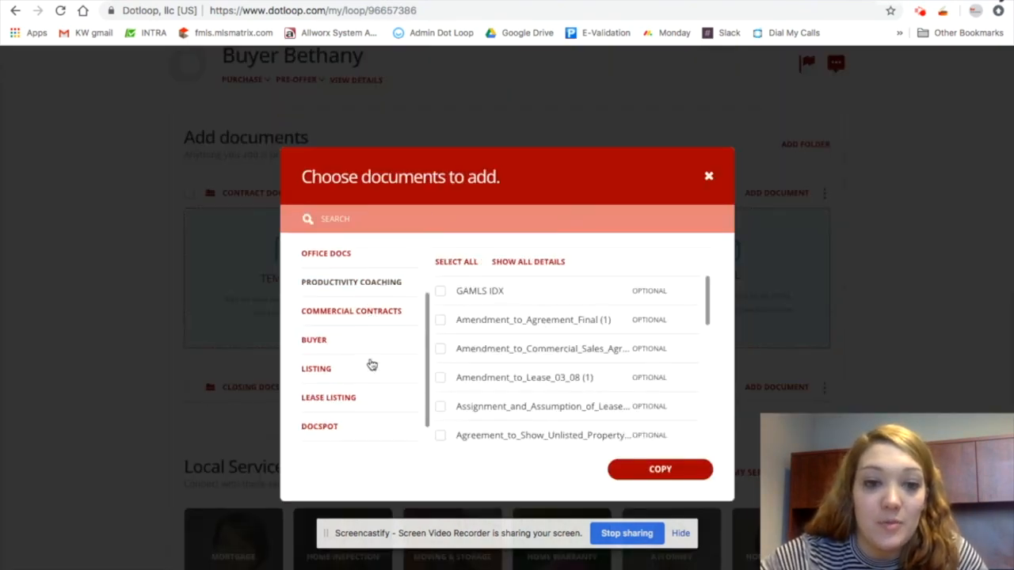
{"action": "left_click", "coordinate": [361, 403]}
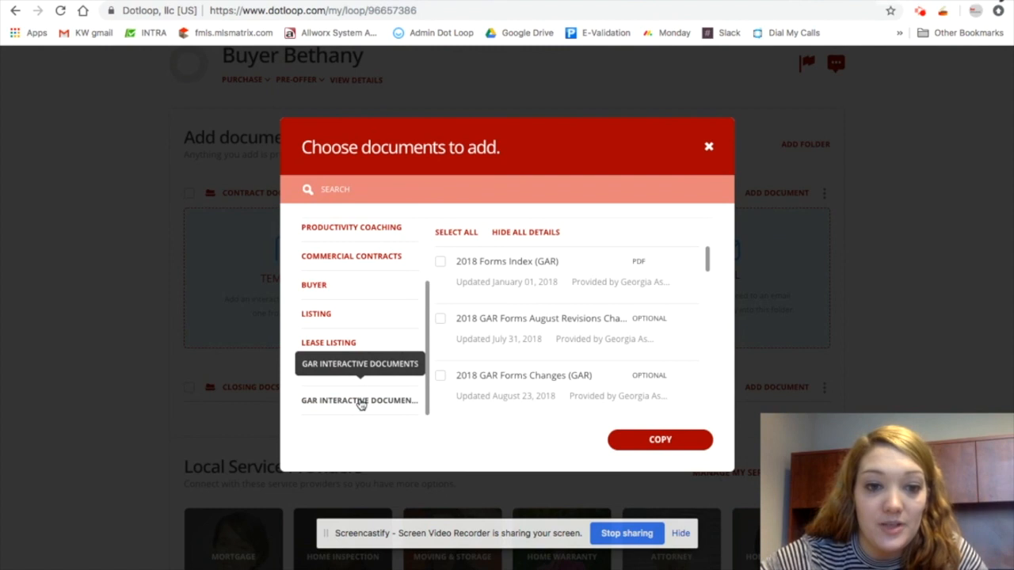
{"action": "left_click", "coordinate": [459, 187]}
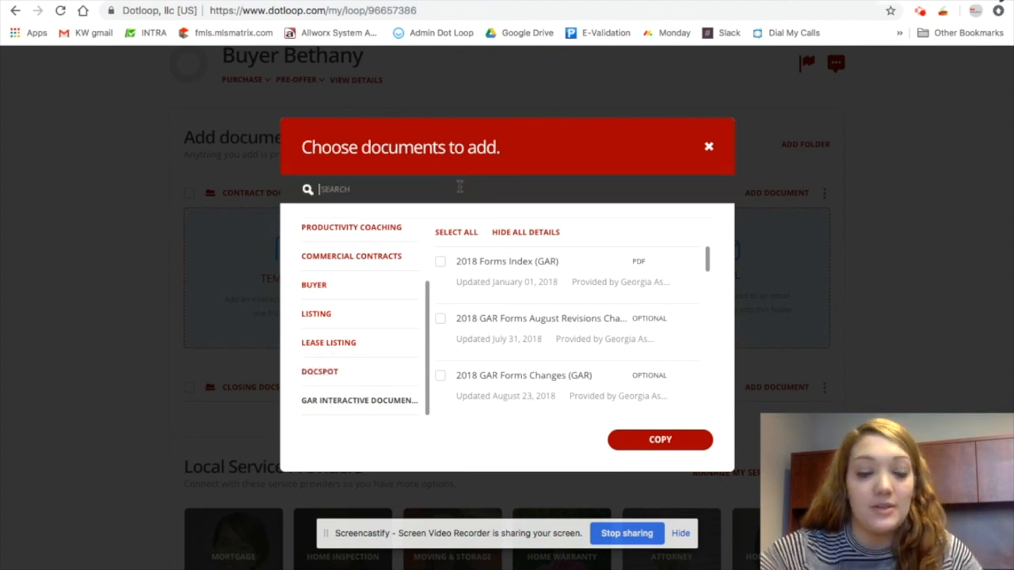
{"action": "type", "text": "buyer broke"}
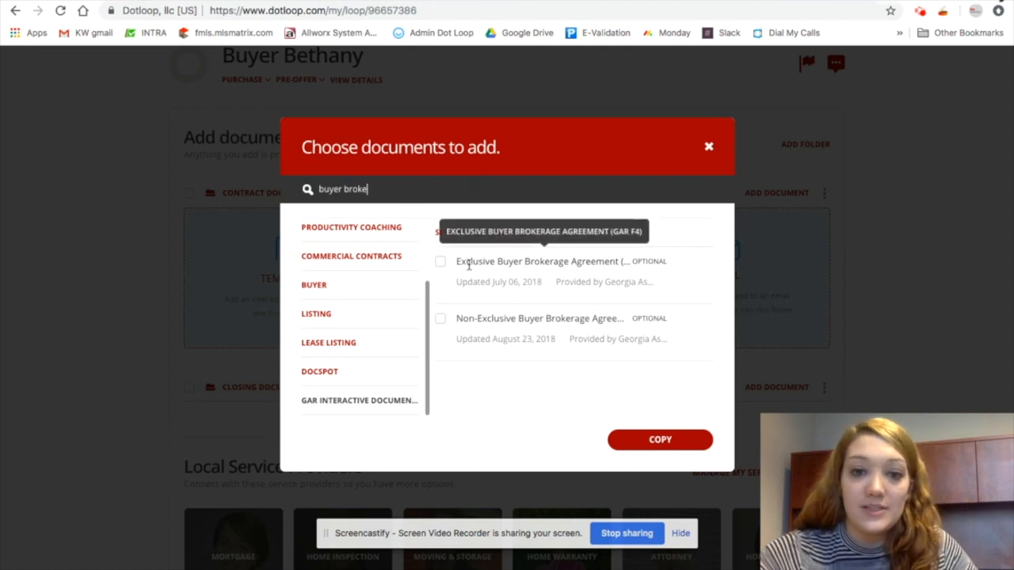
{"action": "left_click", "coordinate": [440, 263]}
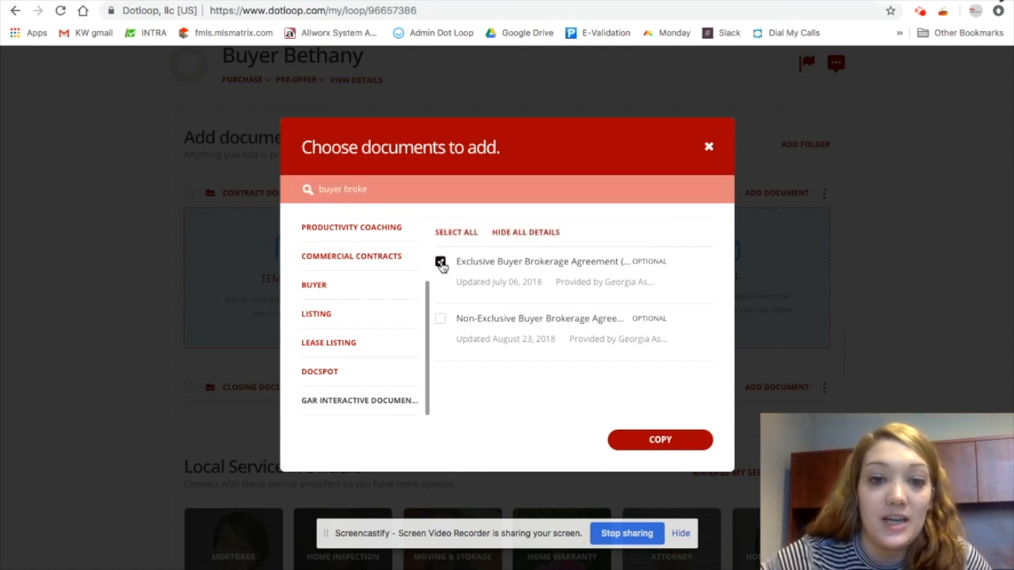
{"action": "left_click", "coordinate": [441, 320]}
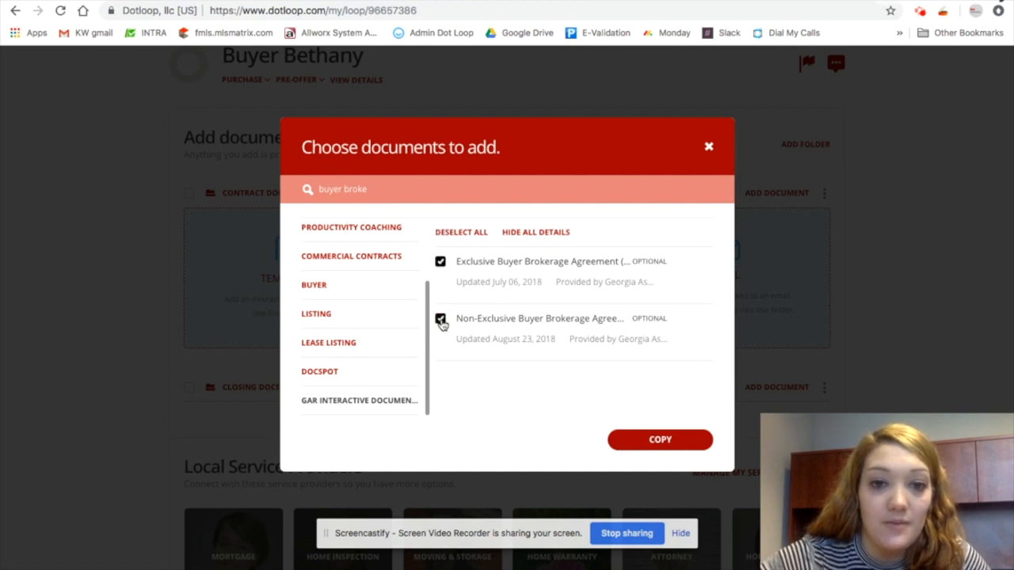
{"action": "left_click", "coordinate": [440, 320]}
{"action": "left_click", "coordinate": [458, 233]}
{"action": "left_click", "coordinate": [440, 318]}
Browse the Buyer template category, selecting all its documents and then deselecting them
{"action": "left_click", "coordinate": [335, 290]}
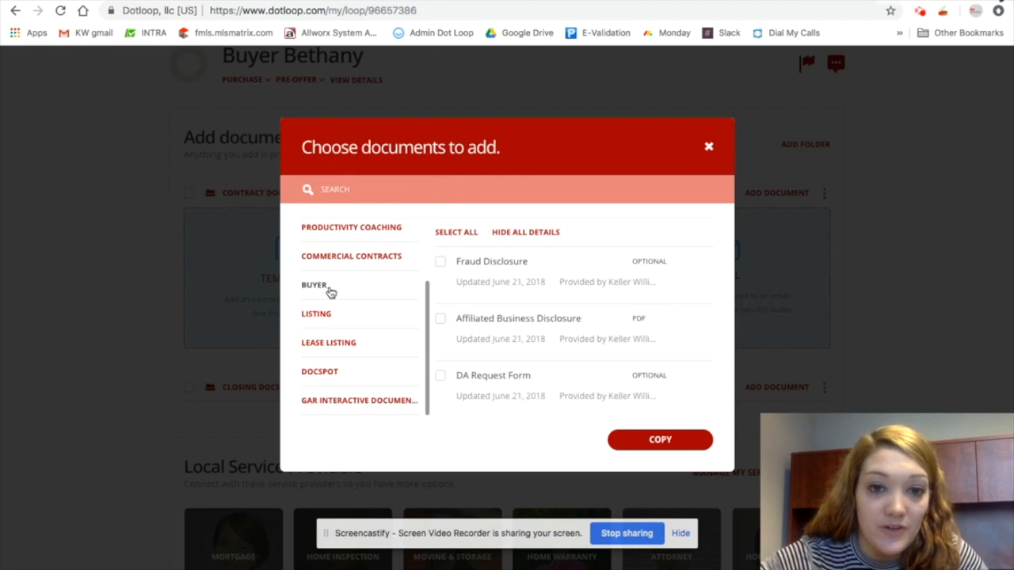
{"action": "scroll", "coordinate": [578, 358], "scroll_direction": "down", "scroll_amount": 5}
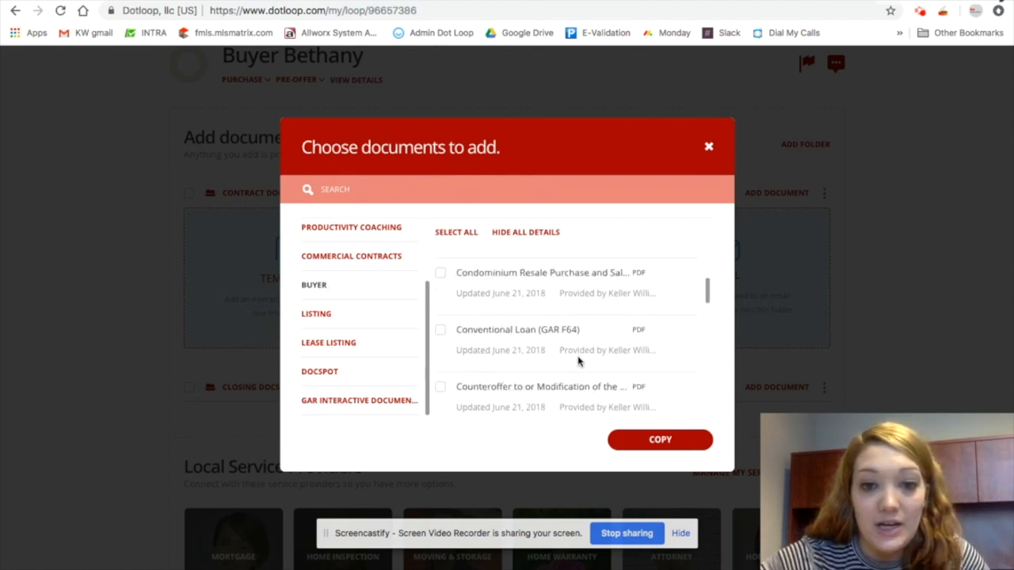
{"action": "scroll", "coordinate": [559, 383], "scroll_direction": "down", "scroll_amount": 3}
{"action": "scroll", "coordinate": [557, 382], "scroll_direction": "down", "scroll_amount": 6}
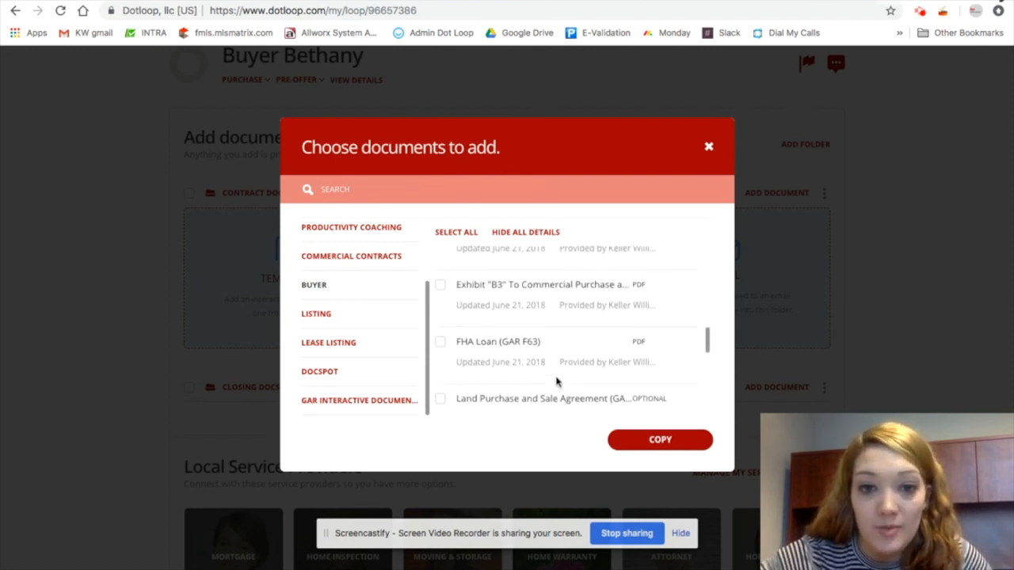
{"action": "scroll", "coordinate": [555, 372], "scroll_direction": "down", "scroll_amount": 4}
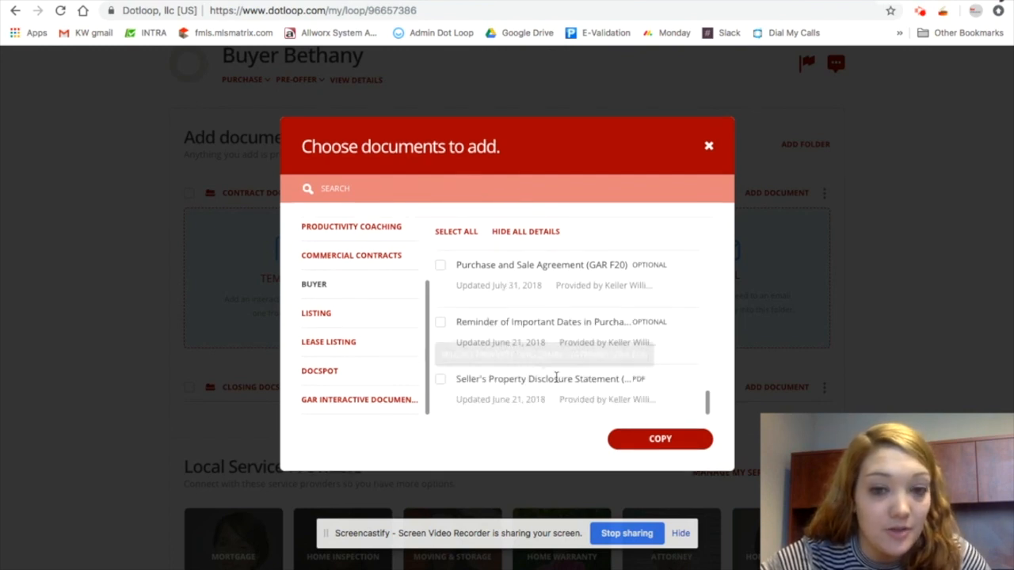
{"action": "left_click", "coordinate": [362, 317]}
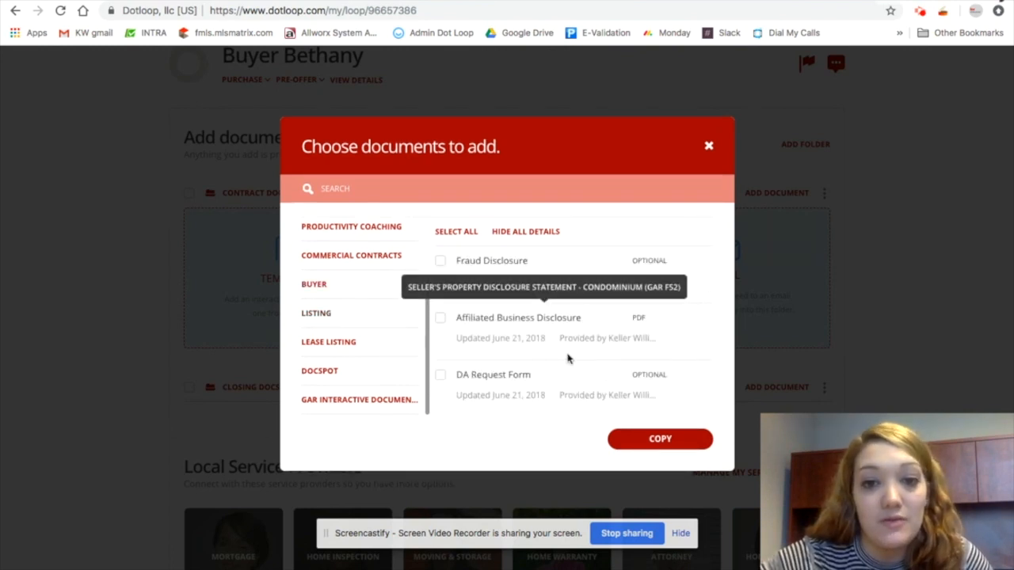
{"action": "scroll", "coordinate": [568, 356], "scroll_direction": "down", "scroll_amount": 5}
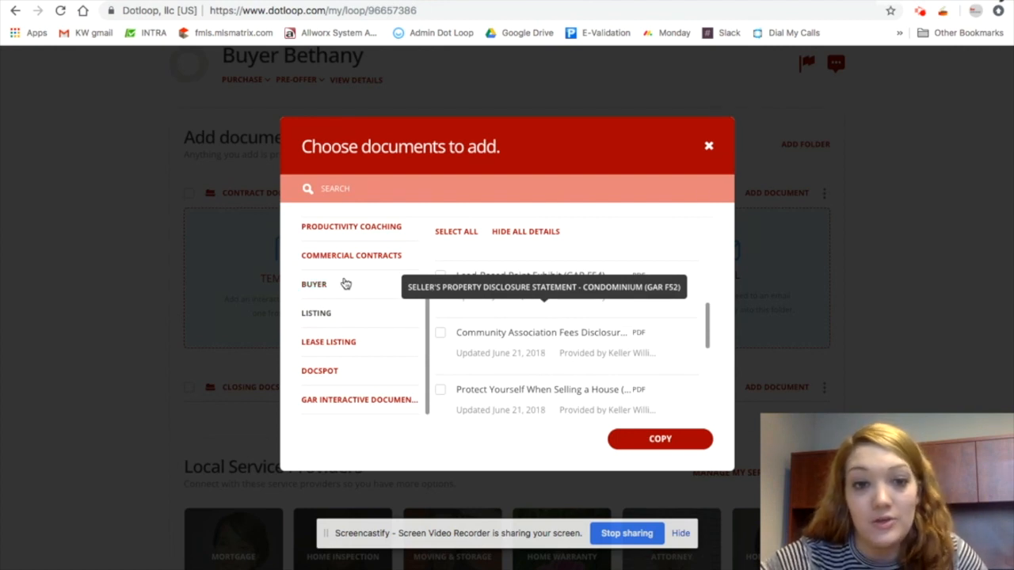
{"action": "left_click", "coordinate": [337, 284]}
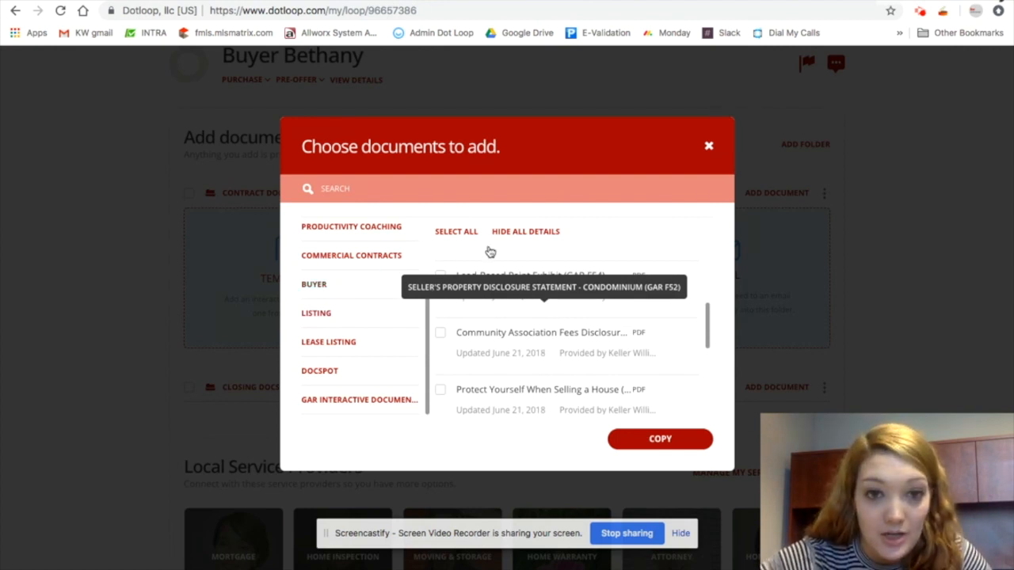
{"action": "left_click", "coordinate": [463, 230]}
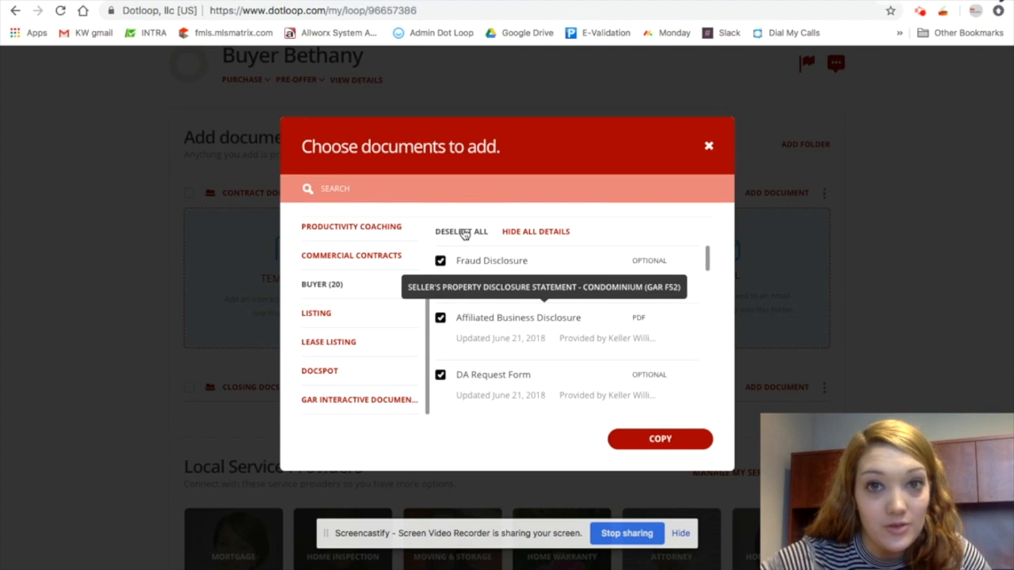
{"action": "left_click", "coordinate": [464, 232]}
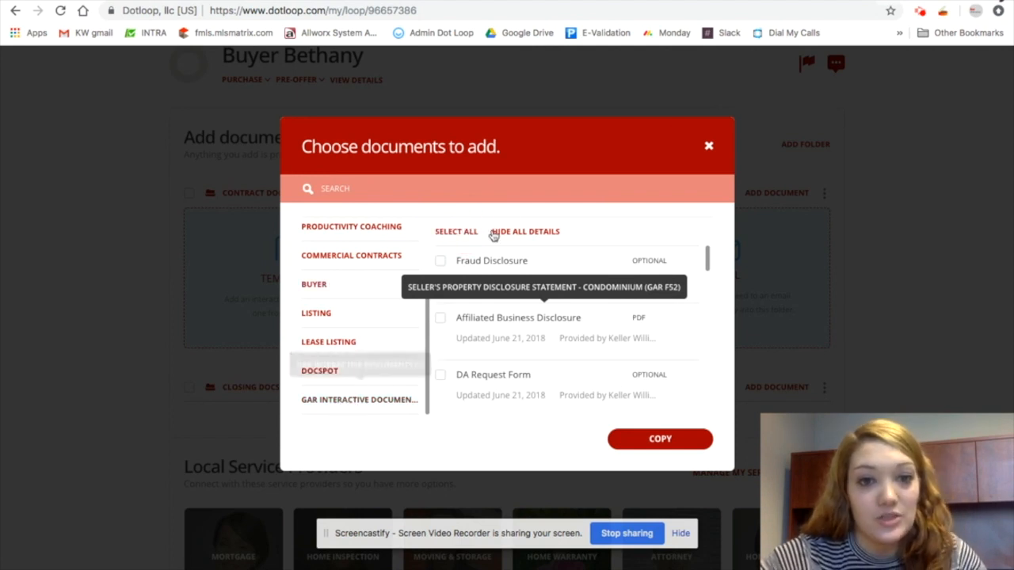
Search templates for "buyer broker", tick Exclusive Buyer Brokerage Agreement, and copy the selection into Contract Docs
{"action": "left_click", "coordinate": [415, 193]}
{"action": "type", "text": "buyer"}
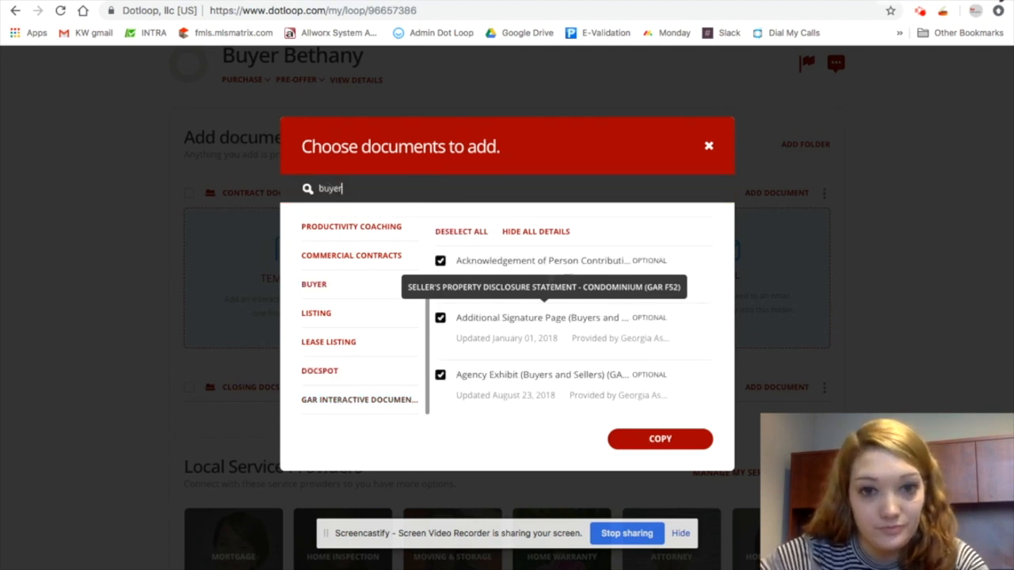
{"action": "left_click", "coordinate": [448, 231]}
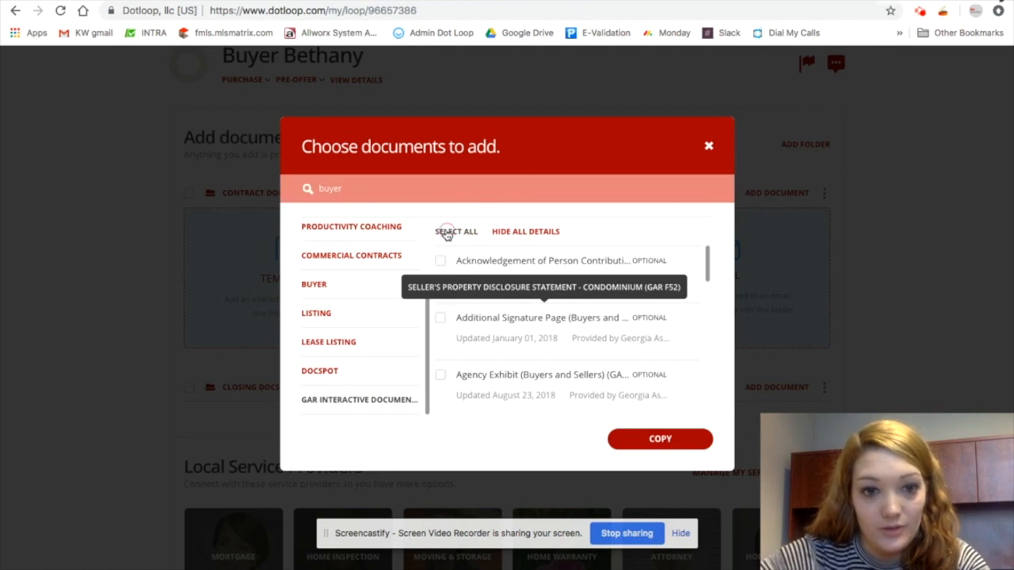
{"action": "left_click", "coordinate": [376, 190]}
{"action": "type", "text": "bro"}
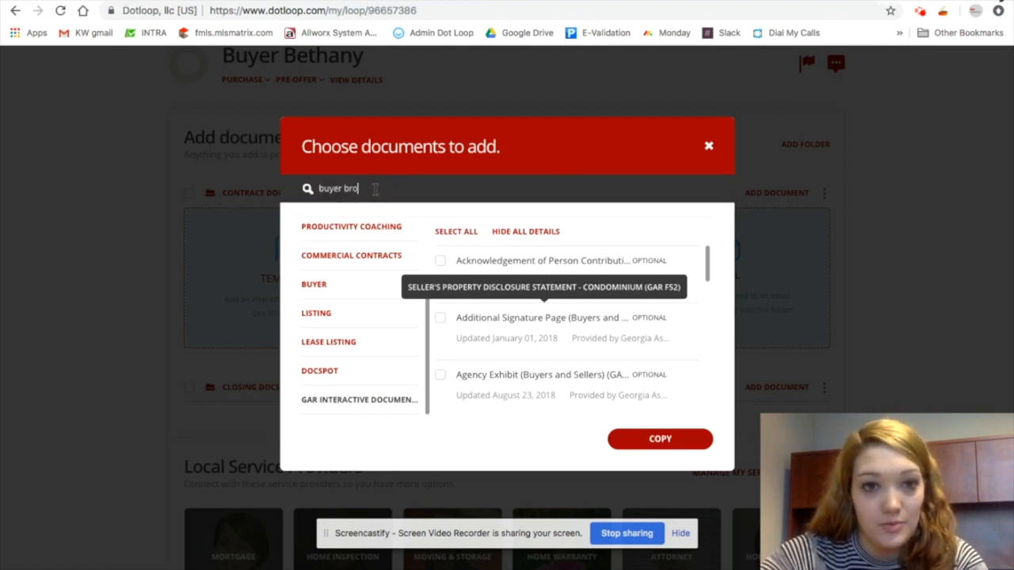
{"action": "type", "text": "ker"}
{"action": "left_click", "coordinate": [440, 261]}
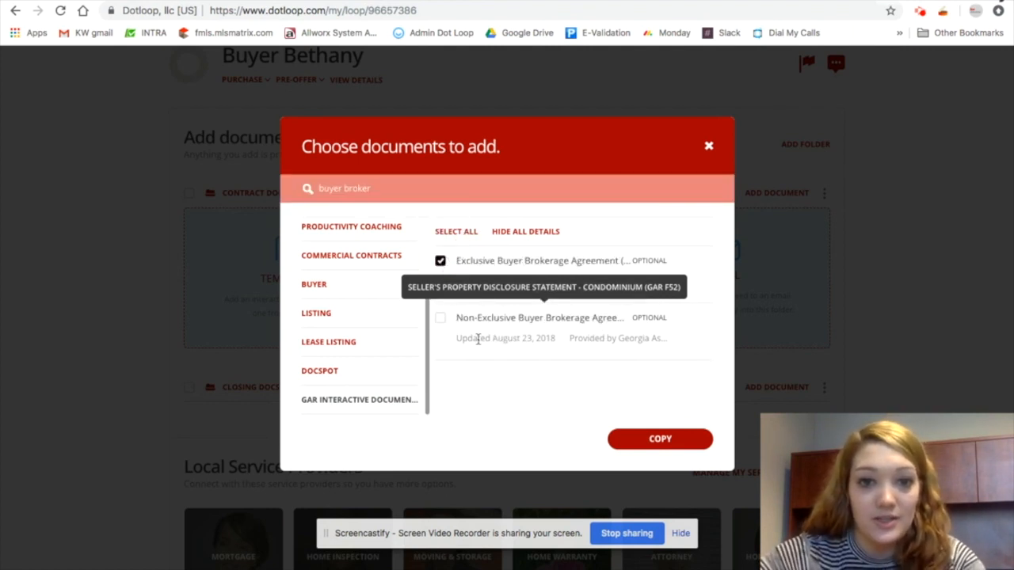
{"action": "left_click", "coordinate": [660, 440]}
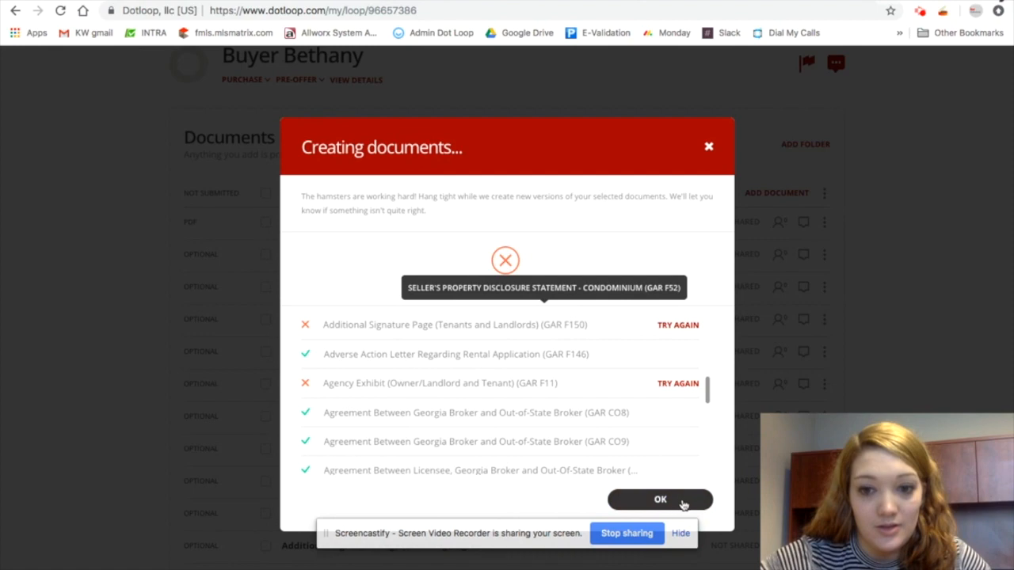
{"action": "left_click", "coordinate": [661, 500]}
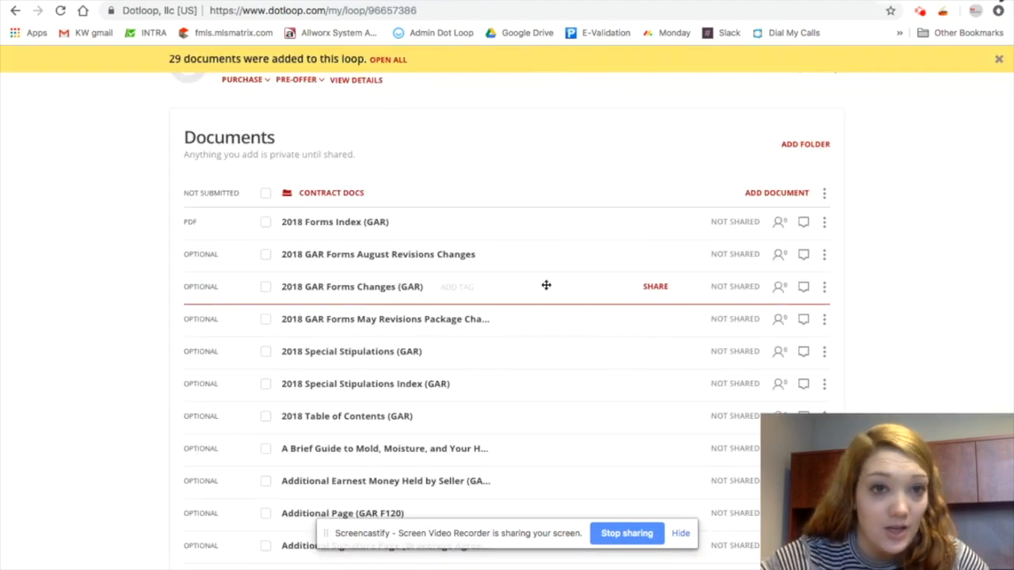
Select every document in the Contract Docs folder and archive the folder
{"action": "scroll", "coordinate": [579, 251], "scroll_direction": "down", "scroll_amount": 3}
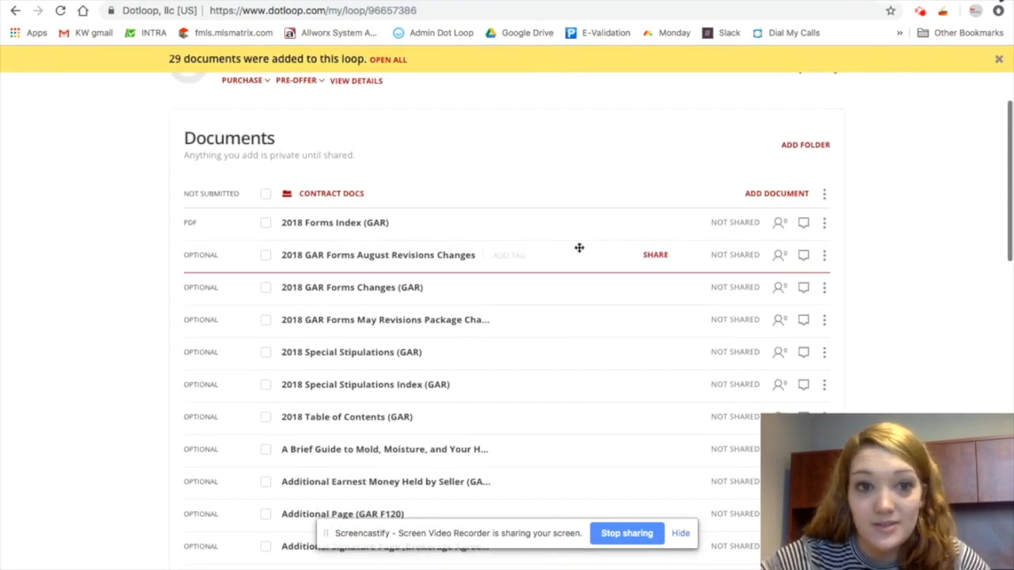
{"action": "scroll", "coordinate": [560, 232], "scroll_direction": "down", "scroll_amount": 1}
{"action": "scroll", "coordinate": [561, 232], "scroll_direction": "up", "scroll_amount": 5}
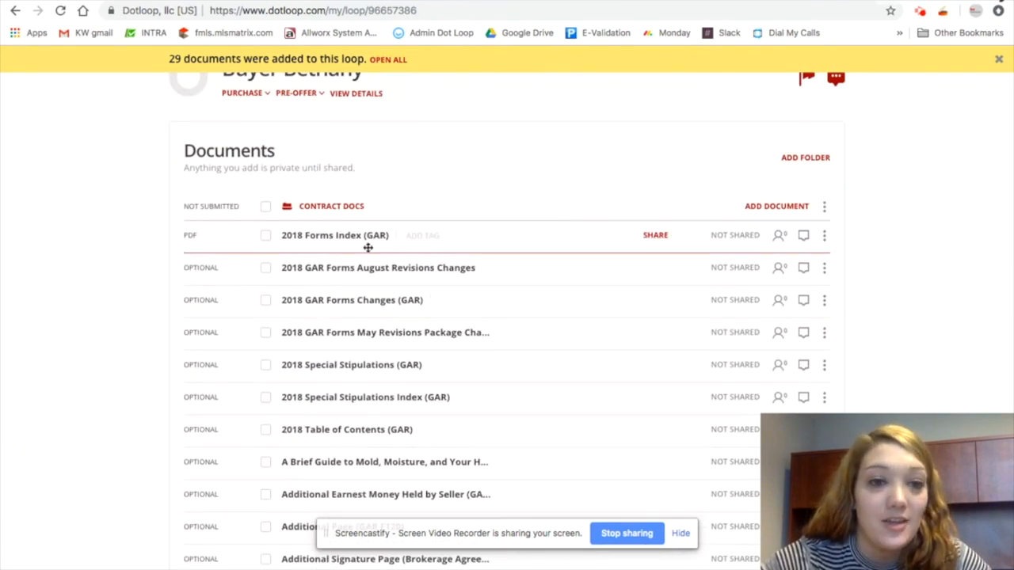
{"action": "left_click", "coordinate": [265, 207]}
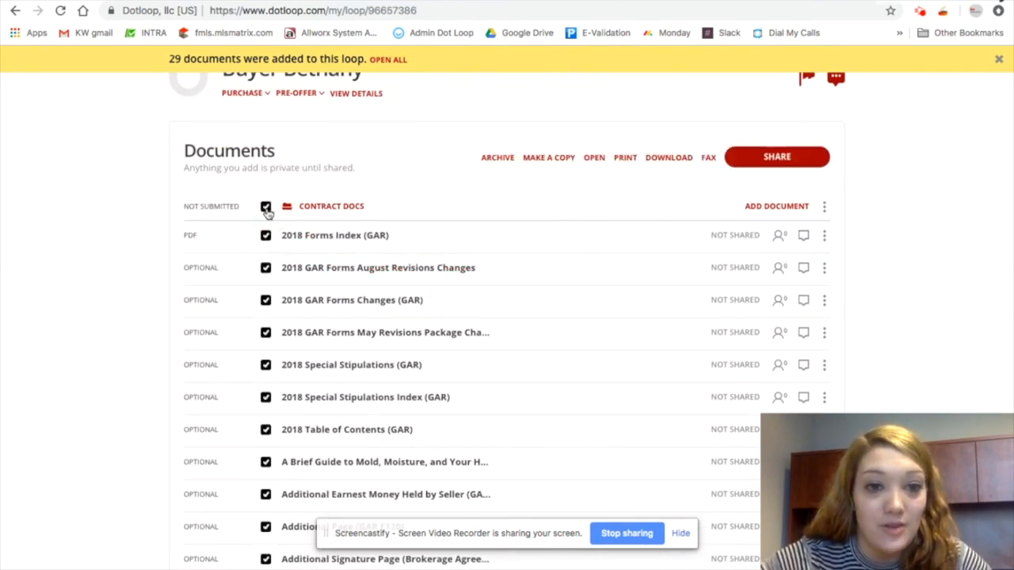
{"action": "left_click", "coordinate": [497, 159]}
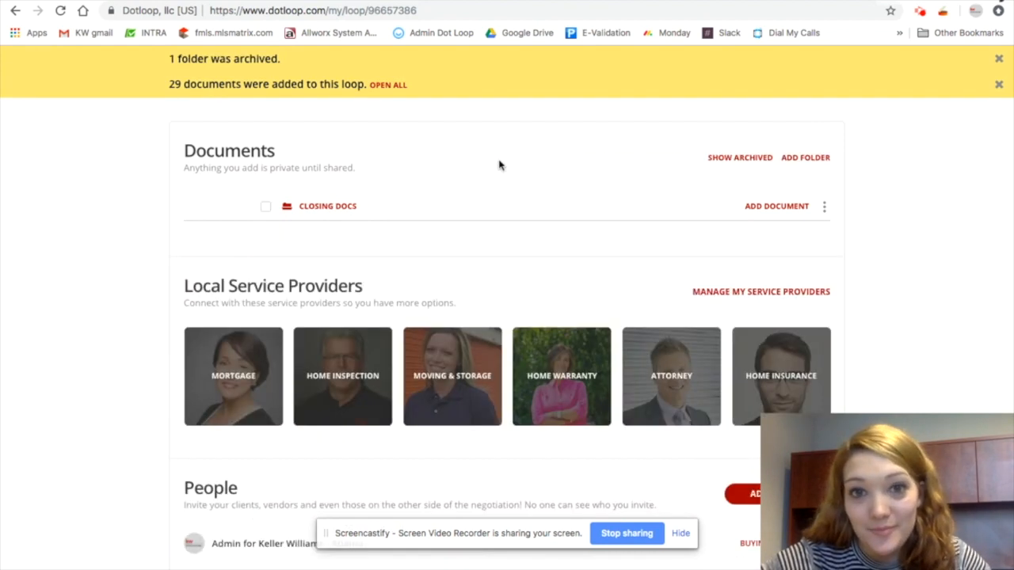
Add a new document folder named Contract Docs above Closing Docs
{"action": "left_click", "coordinate": [789, 211]}
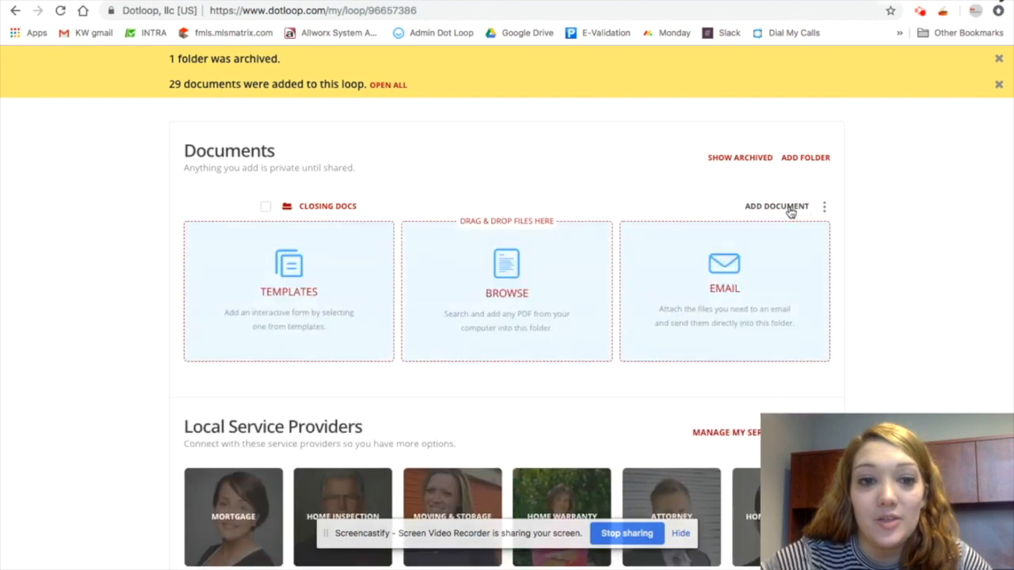
{"action": "left_click", "coordinate": [817, 160]}
{"action": "left_click_drag", "start_coordinate": [345, 207], "coordinate": [292, 208]}
{"action": "type", "text": "Contract"}
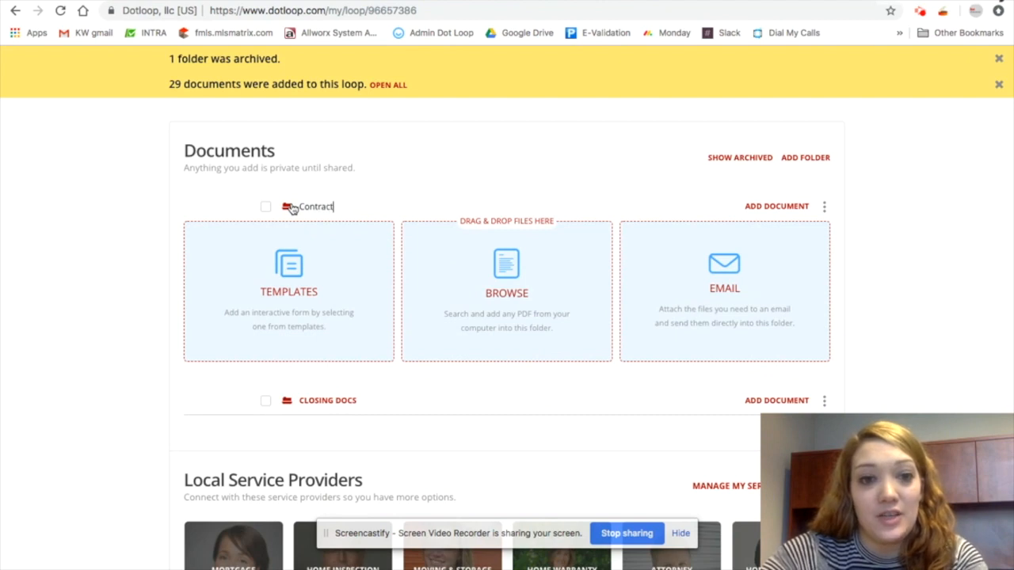
{"action": "type", "text": " Docs"}
{"action": "key", "text": "Return"}
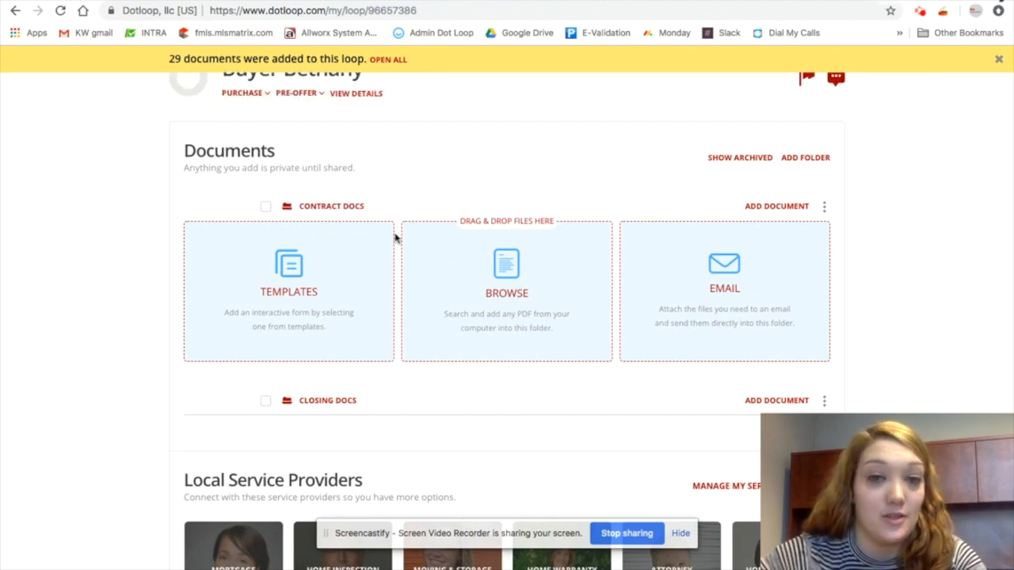
Add the Exclusive Buyer Brokerage Agreement from the GAR Interactive Documents templates to Contract Docs, searching for "buyer b"
{"action": "left_click", "coordinate": [295, 284]}
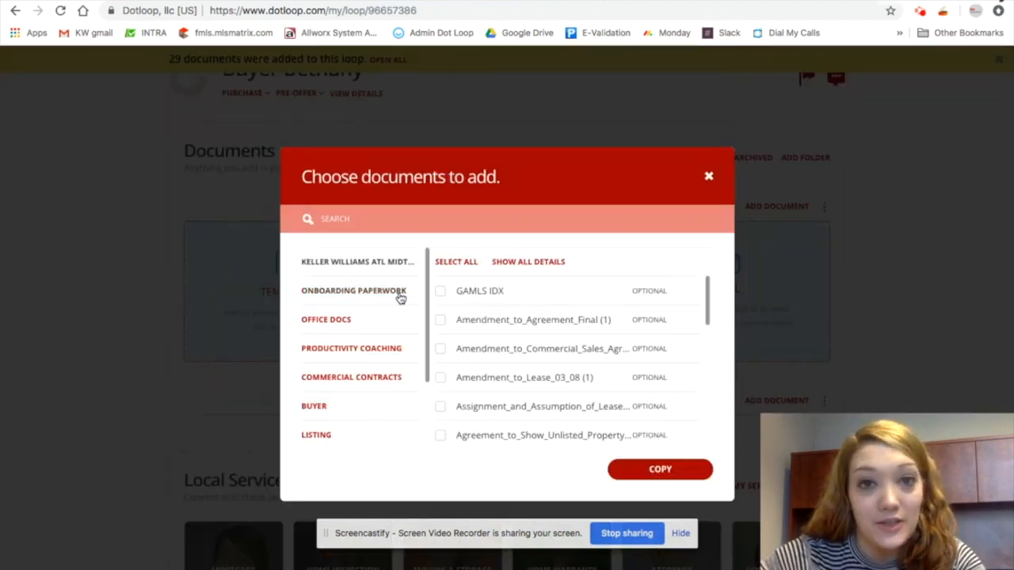
{"action": "scroll", "coordinate": [351, 374], "scroll_direction": "down", "scroll_amount": 2}
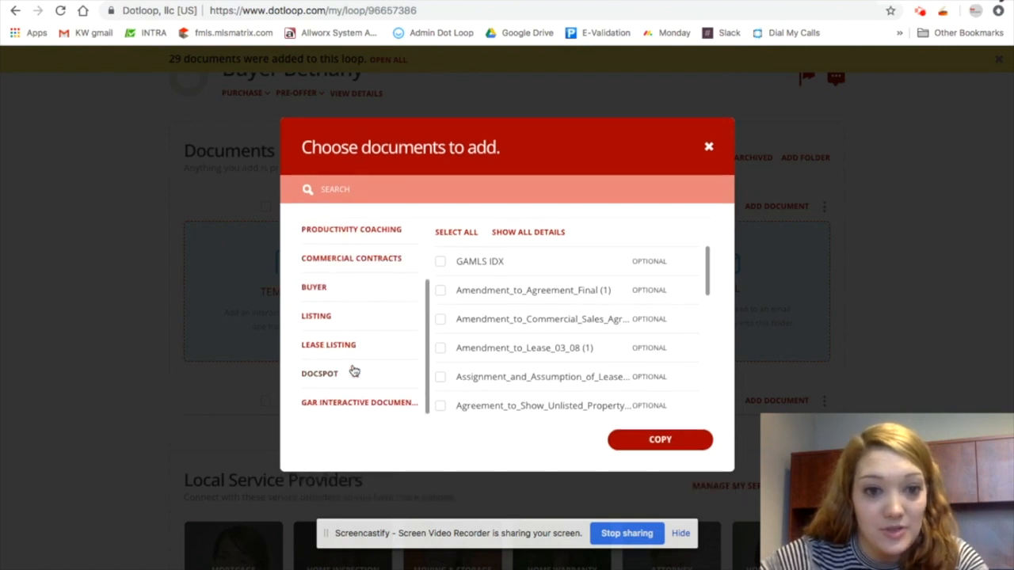
{"action": "left_click", "coordinate": [351, 405]}
{"action": "left_click", "coordinate": [409, 190]}
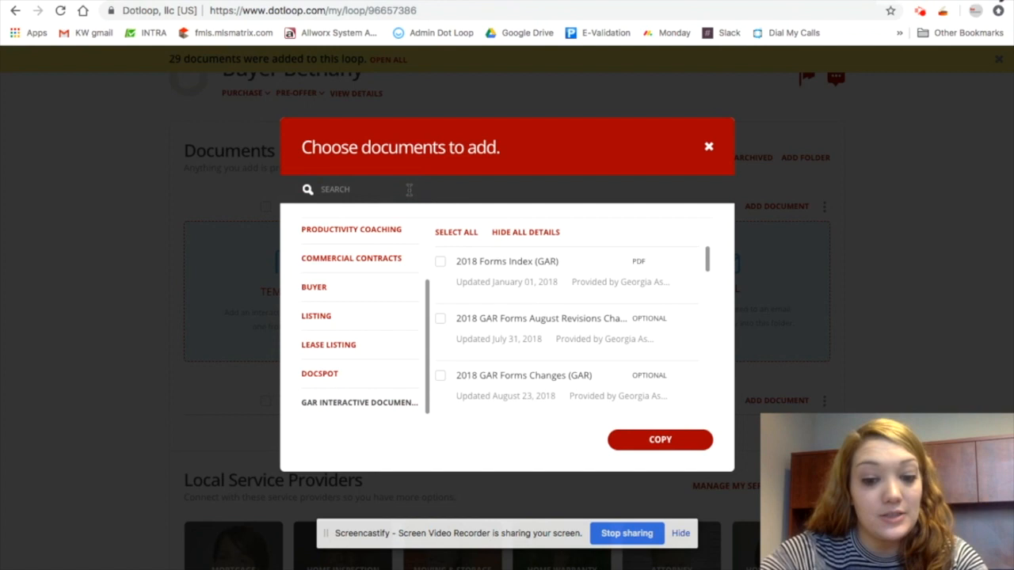
{"action": "type", "text": "buyer"}
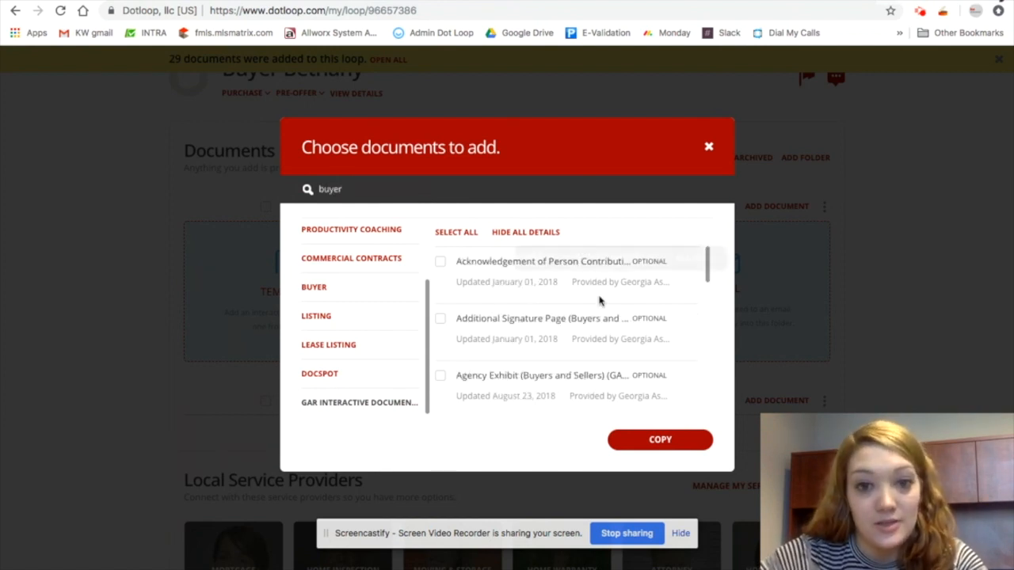
{"action": "type", "text": " b"}
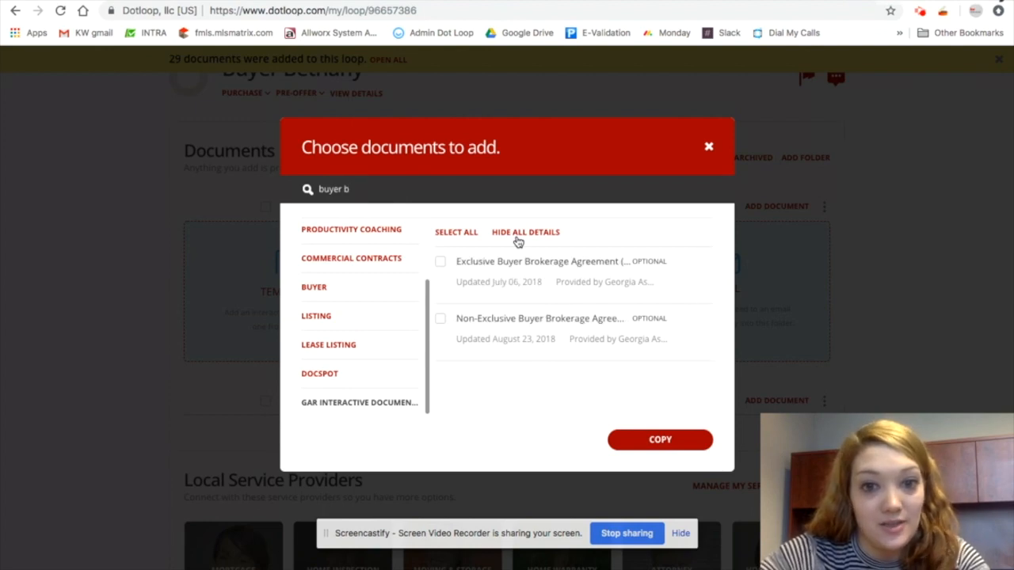
{"action": "left_click", "coordinate": [441, 263]}
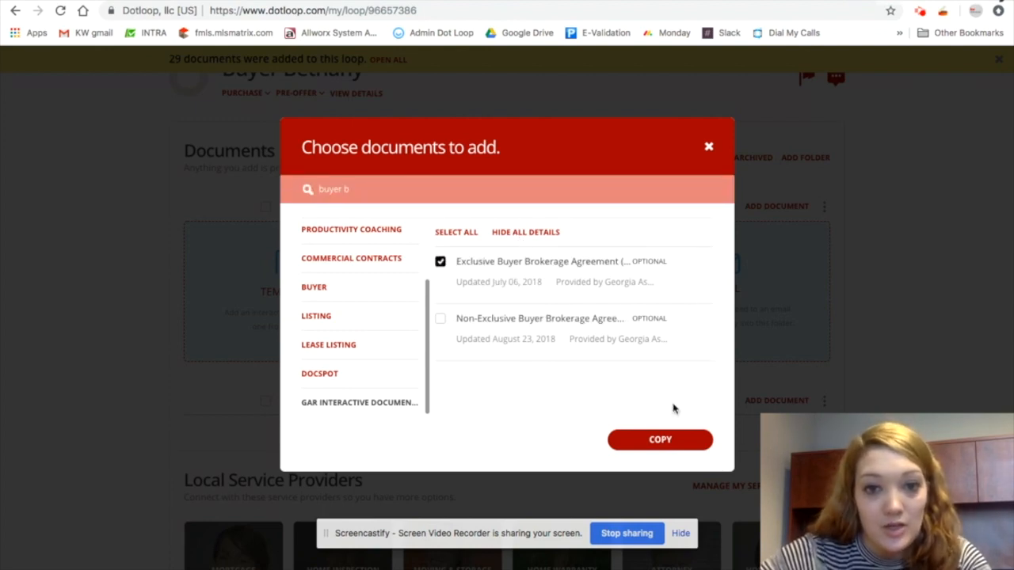
{"action": "left_click", "coordinate": [670, 441]}
{"action": "left_click", "coordinate": [696, 497]}
{"action": "scroll", "coordinate": [549, 198], "scroll_direction": "up", "scroll_amount": 1}
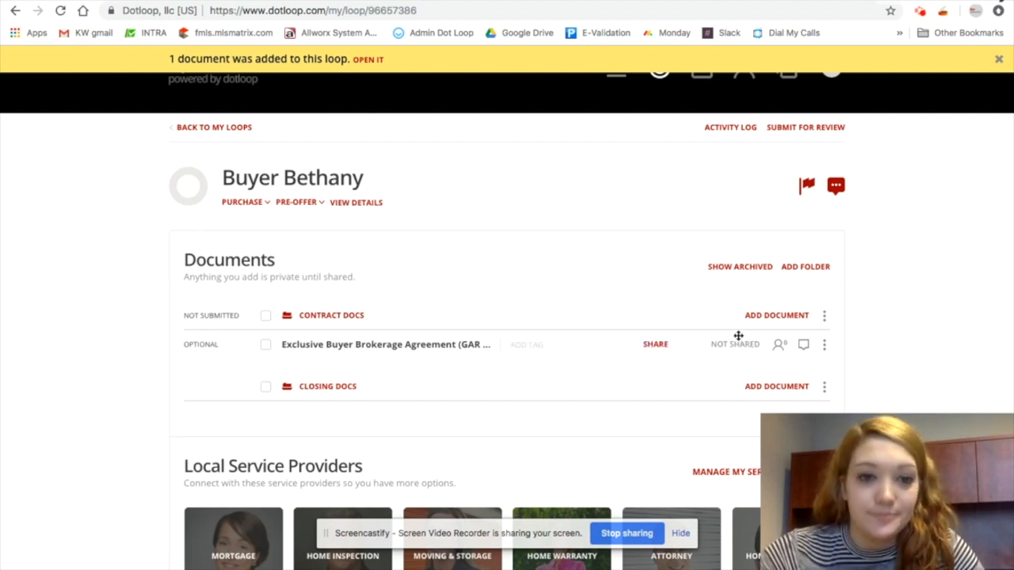
Open the Exclusive Buyer Brokerage Agreement and apply its Autofill
{"action": "left_click", "coordinate": [419, 352]}
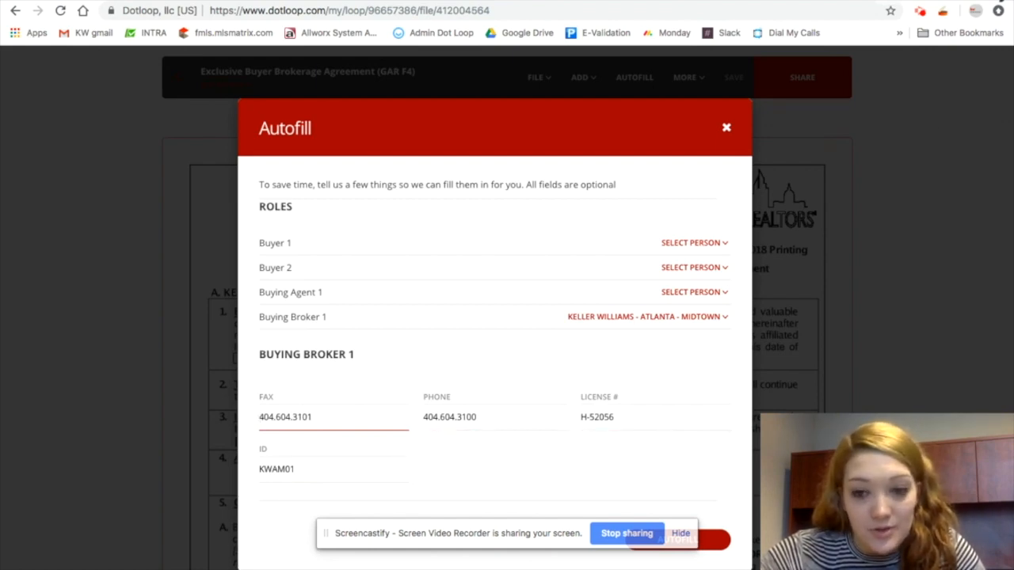
{"action": "left_click", "coordinate": [724, 545]}
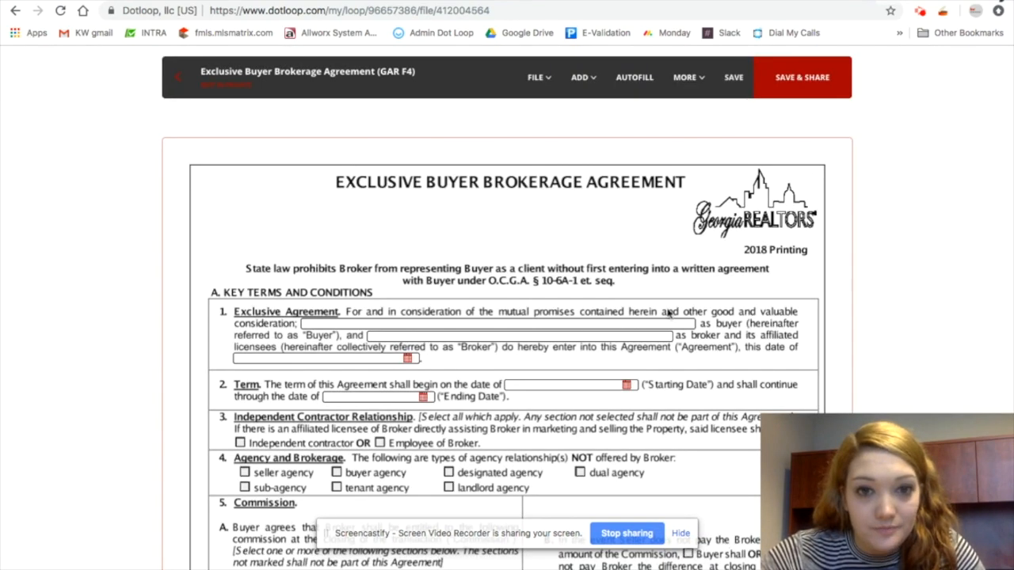
Fill the buyer and broker name fields with sample text and set the agreement date
{"action": "scroll", "coordinate": [412, 280], "scroll_direction": "down", "scroll_amount": 1}
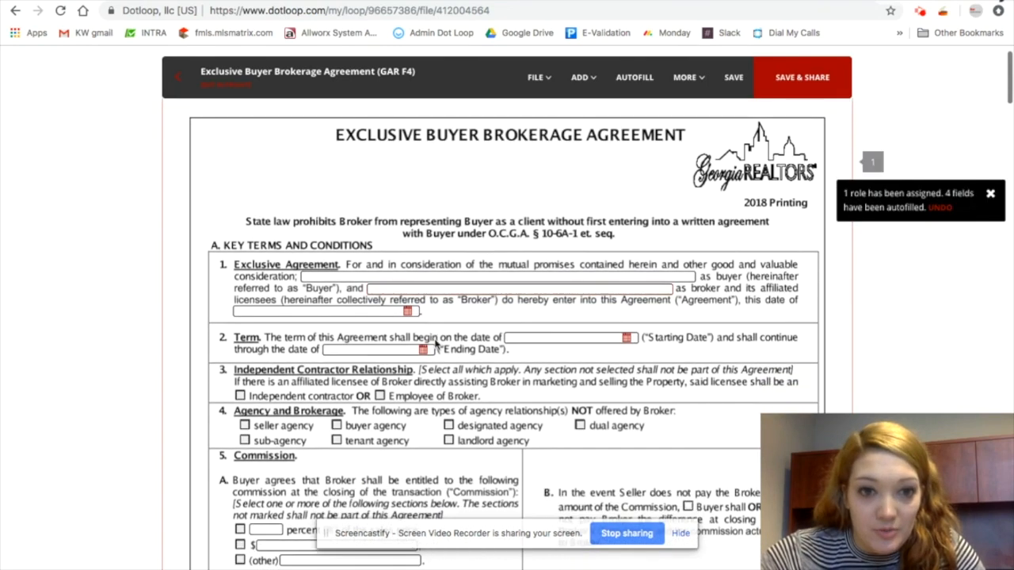
{"action": "left_click", "coordinate": [371, 276]}
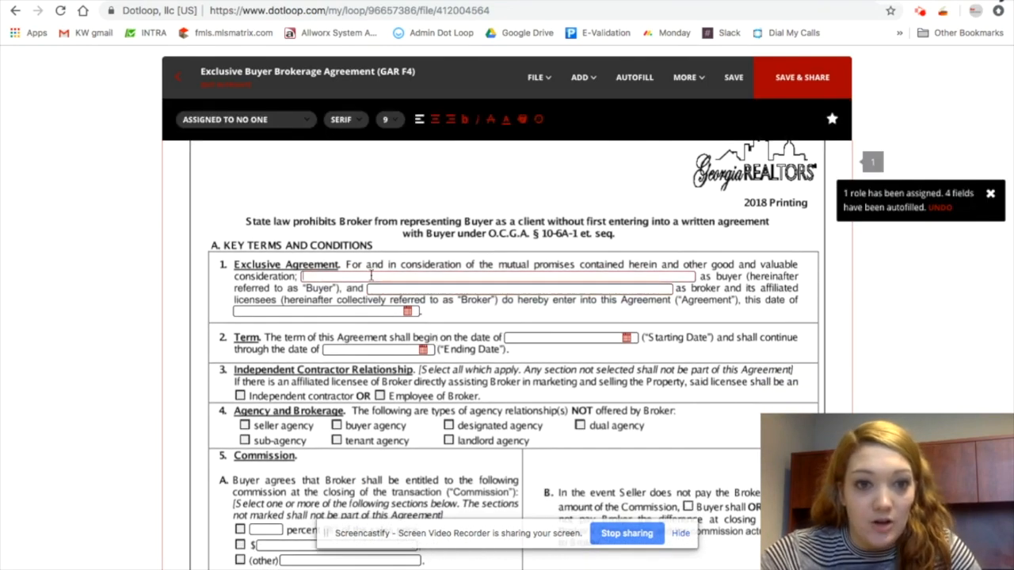
{"action": "type", "text": "dkdkalkldd"}
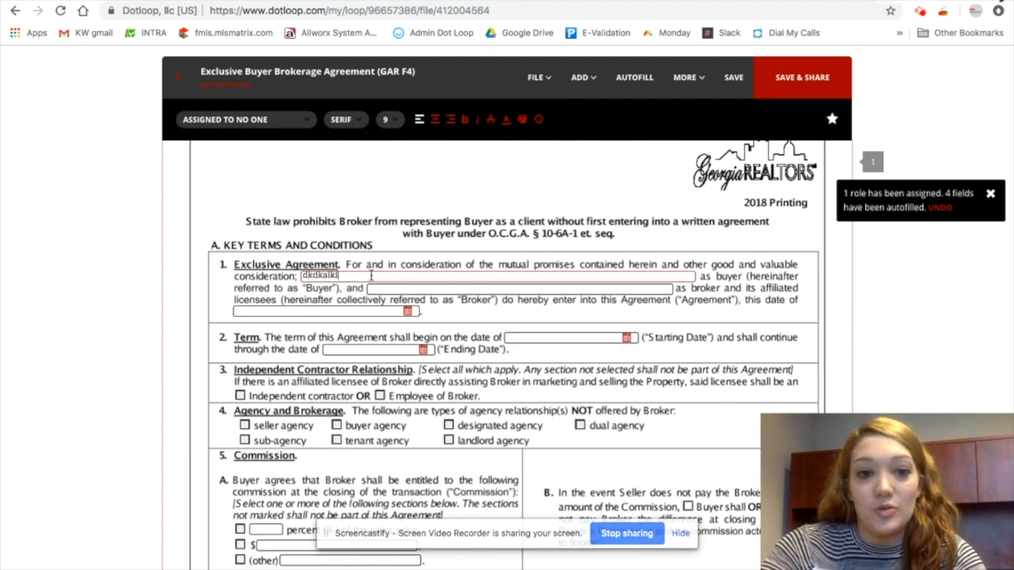
{"action": "left_click", "coordinate": [441, 287]}
{"action": "type", "text": "adkldkakklad"}
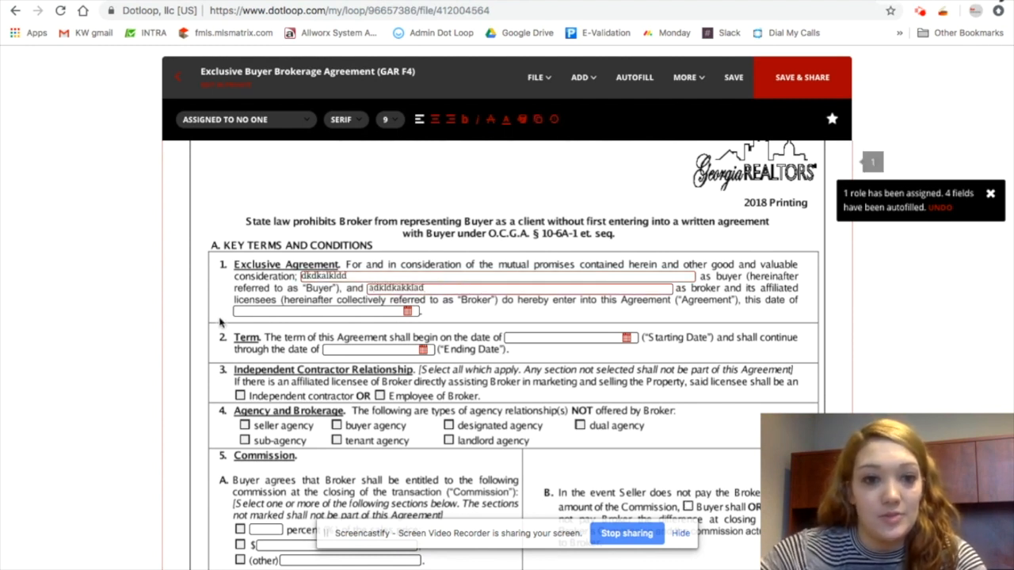
{"action": "left_click", "coordinate": [281, 311]}
{"action": "left_click", "coordinate": [320, 384]}
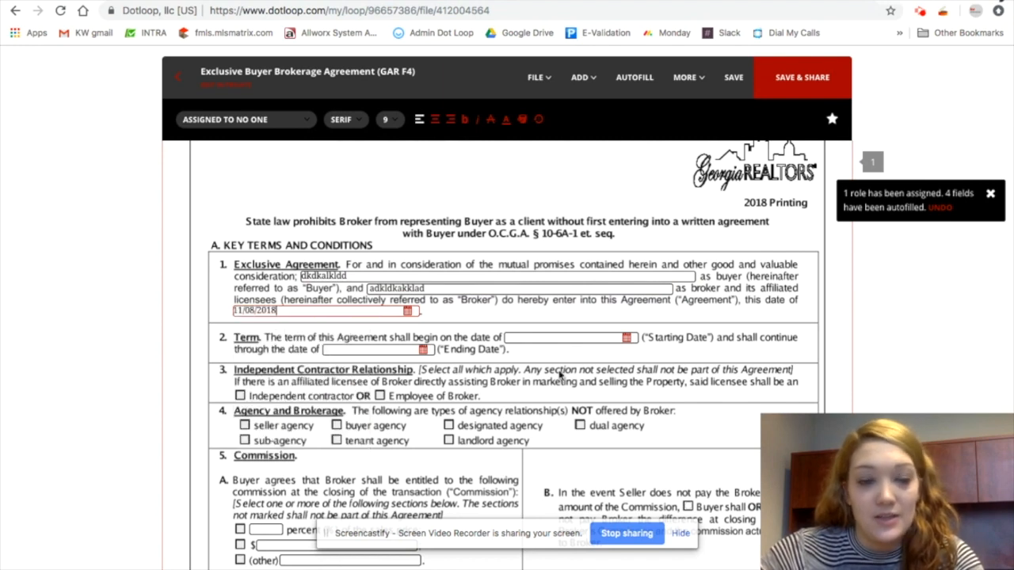
Select the first buyer signature field and start adding a new buyer to assign it to
{"action": "scroll", "coordinate": [548, 412], "scroll_direction": "down", "scroll_amount": 1}
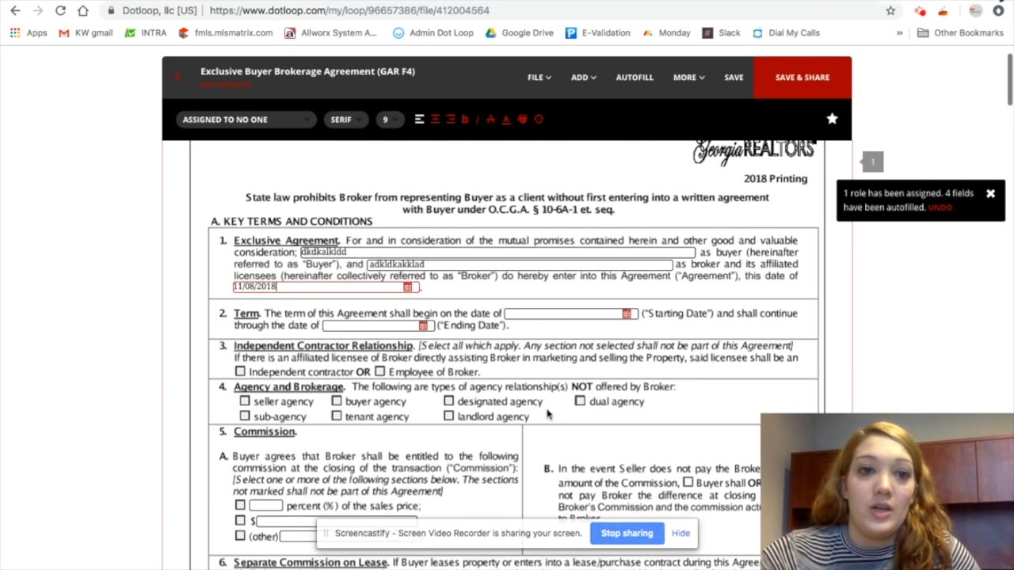
{"action": "scroll", "coordinate": [546, 404], "scroll_direction": "down", "scroll_amount": 20}
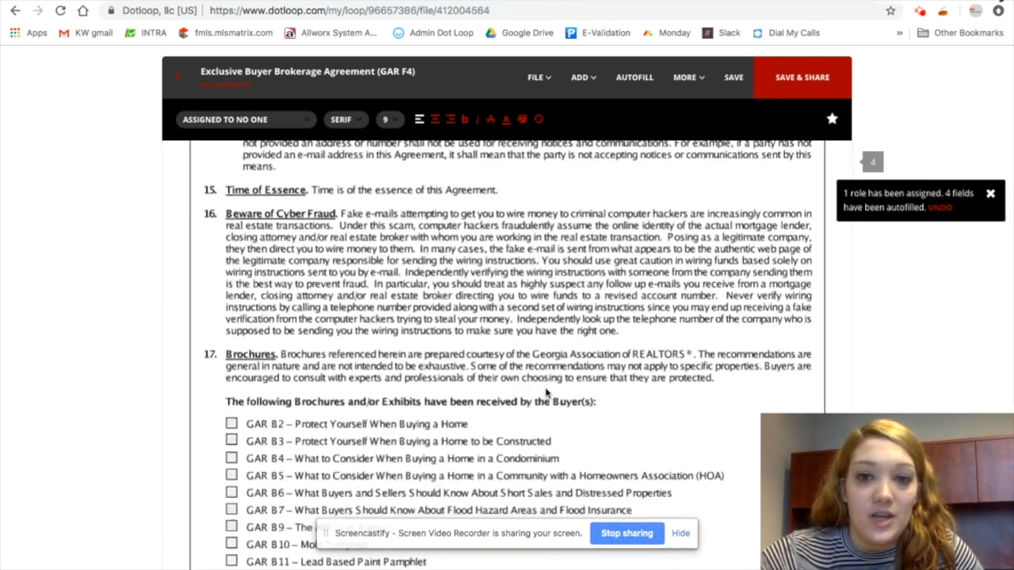
{"action": "scroll", "coordinate": [546, 388], "scroll_direction": "down", "scroll_amount": 10}
{"action": "scroll", "coordinate": [546, 389], "scroll_direction": "up", "scroll_amount": 20}
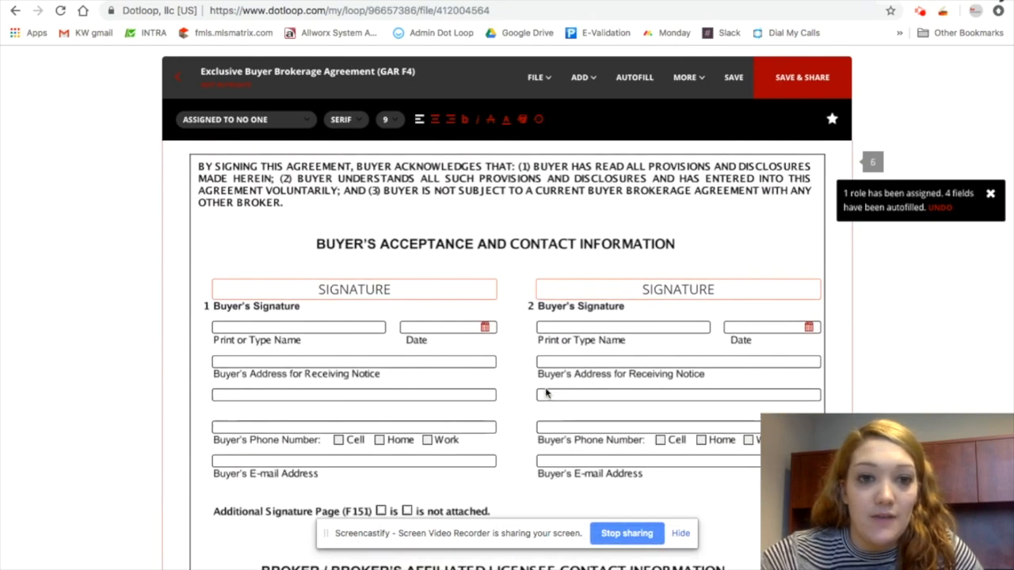
{"action": "scroll", "coordinate": [546, 388], "scroll_direction": "down", "scroll_amount": 1}
{"action": "scroll", "coordinate": [546, 380], "scroll_direction": "down", "scroll_amount": 1}
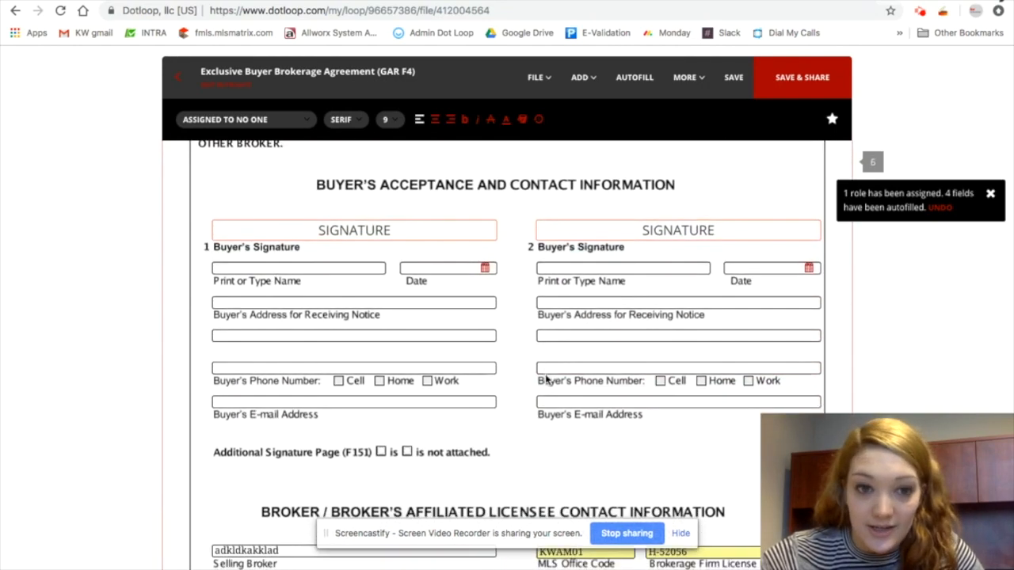
{"action": "left_click", "coordinate": [378, 231]}
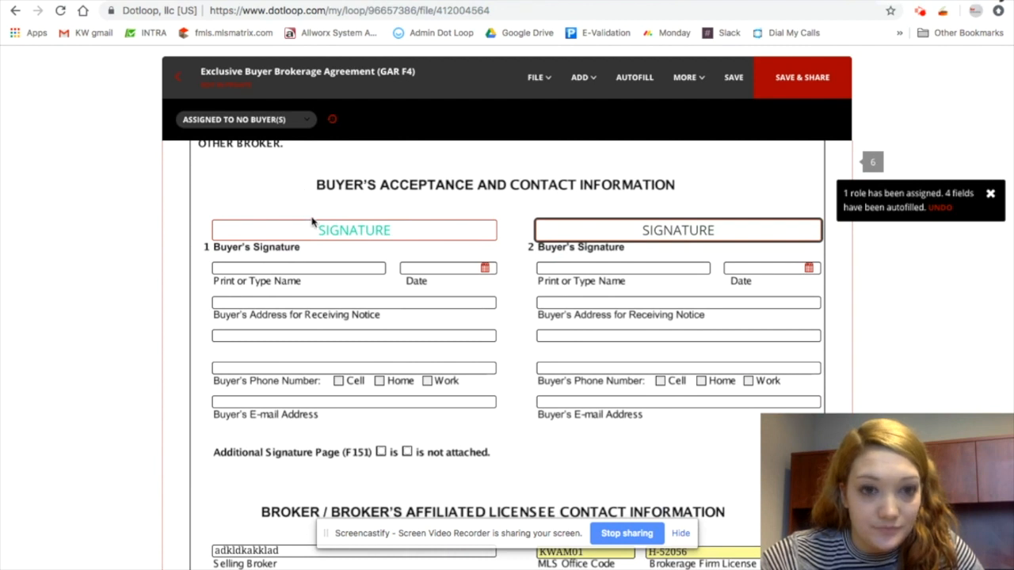
{"action": "left_click", "coordinate": [277, 121]}
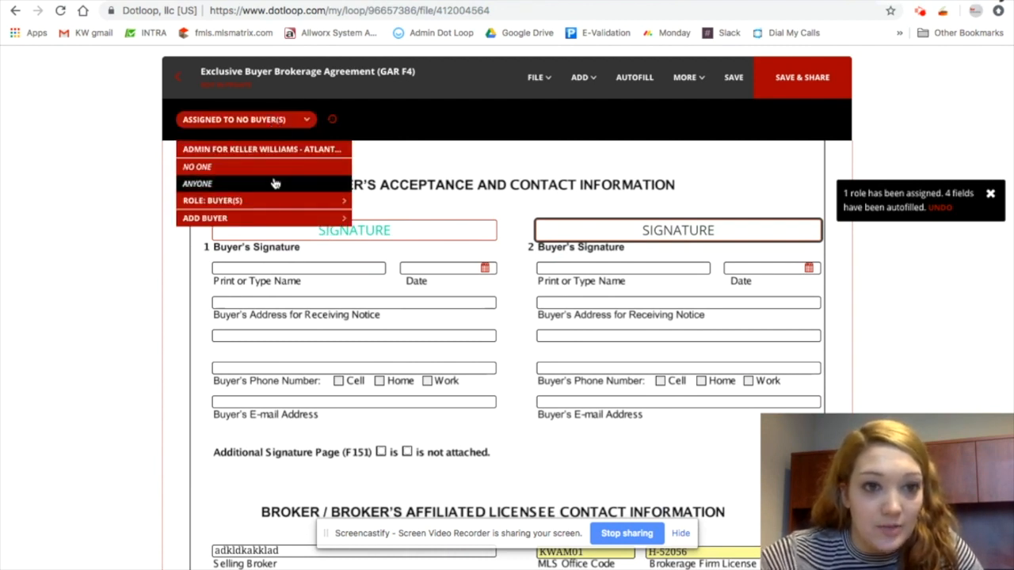
{"action": "left_click", "coordinate": [253, 220]}
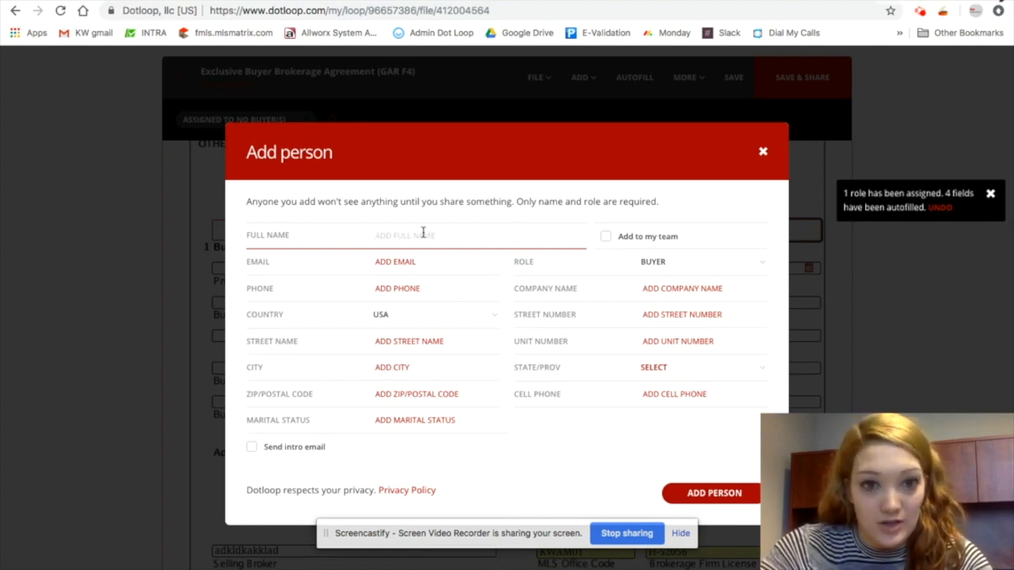
Add a buyer named Buyer Bethany with the buyer's e-mail address and assign the signature to her
{"action": "type", "text": "Buyer Bethany"}
{"action": "key", "text": "Tab"}
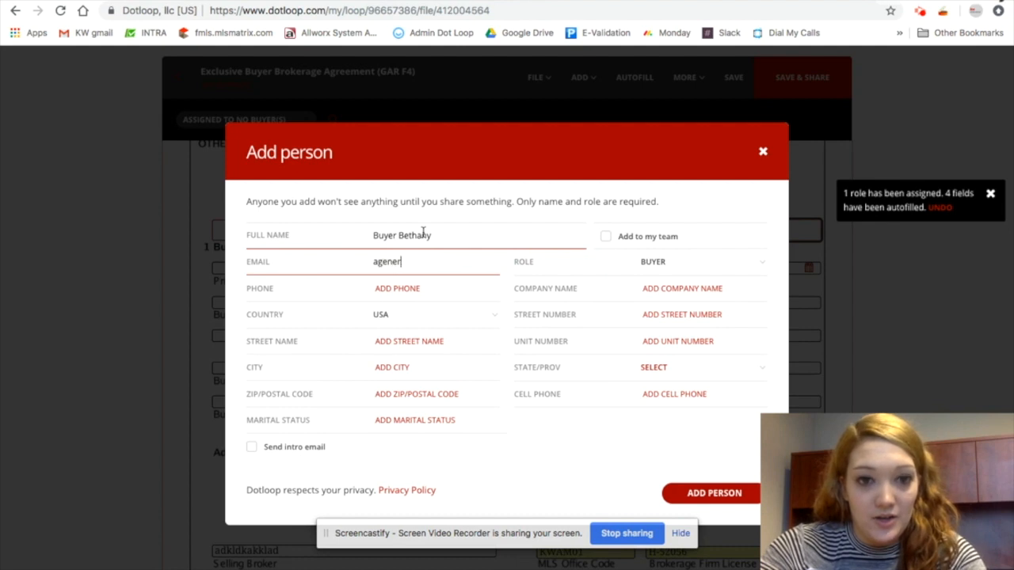
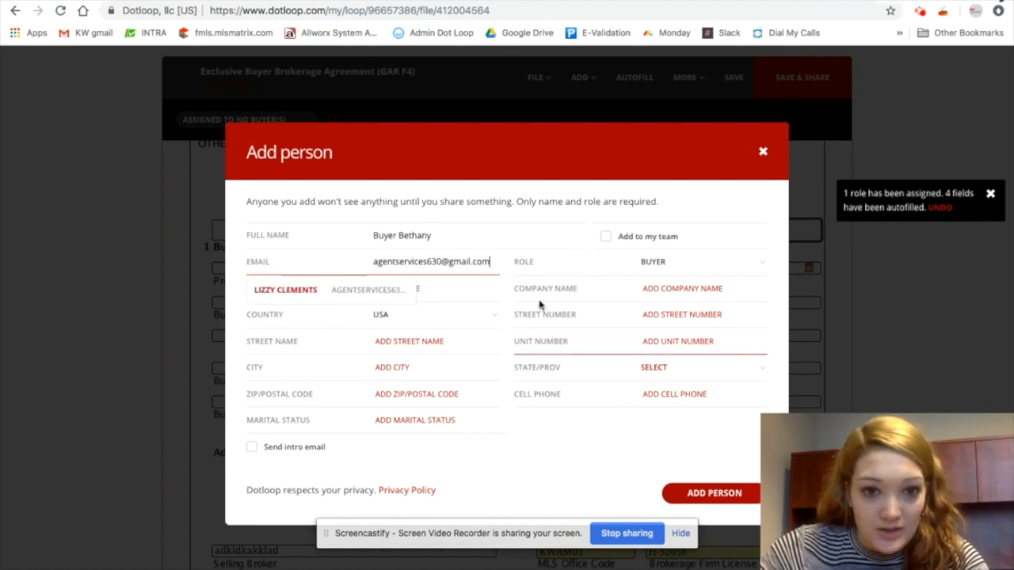
{"action": "left_click", "coordinate": [367, 290]}
{"action": "left_click_drag", "start_coordinate": [440, 231], "coordinate": [303, 227]}
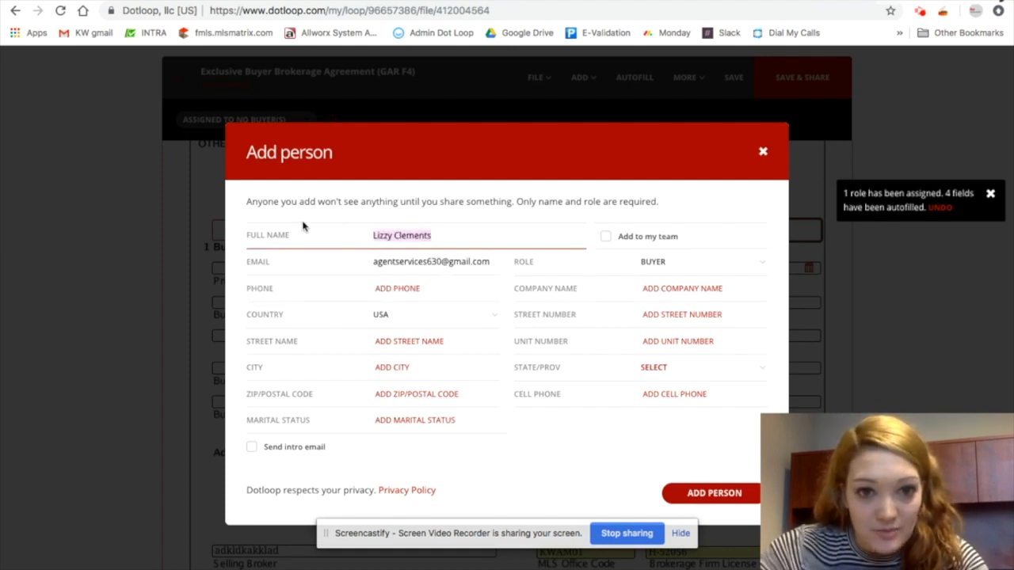
{"action": "type", "text": "Buyer "}
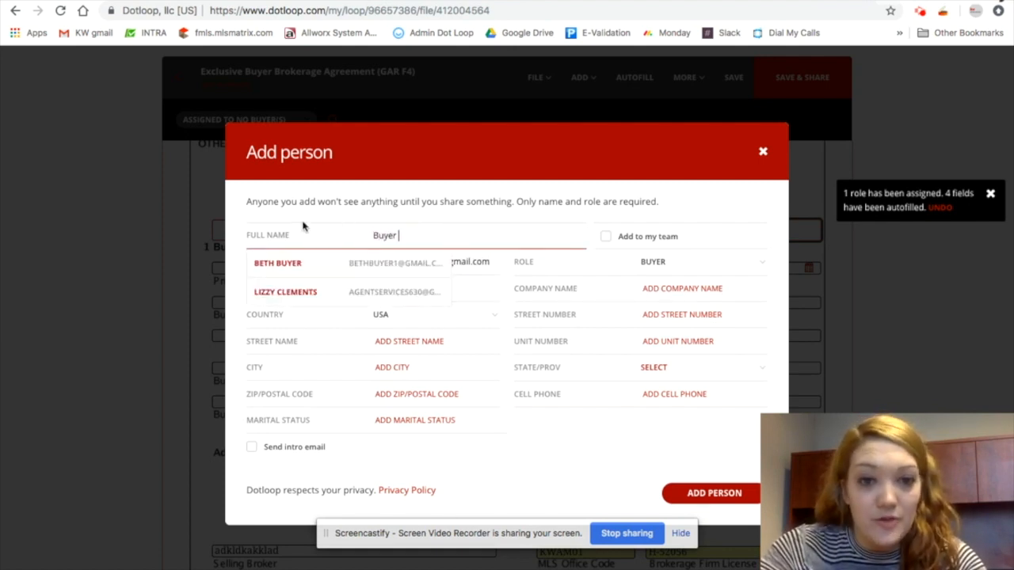
{"action": "type", "text": "Bethany"}
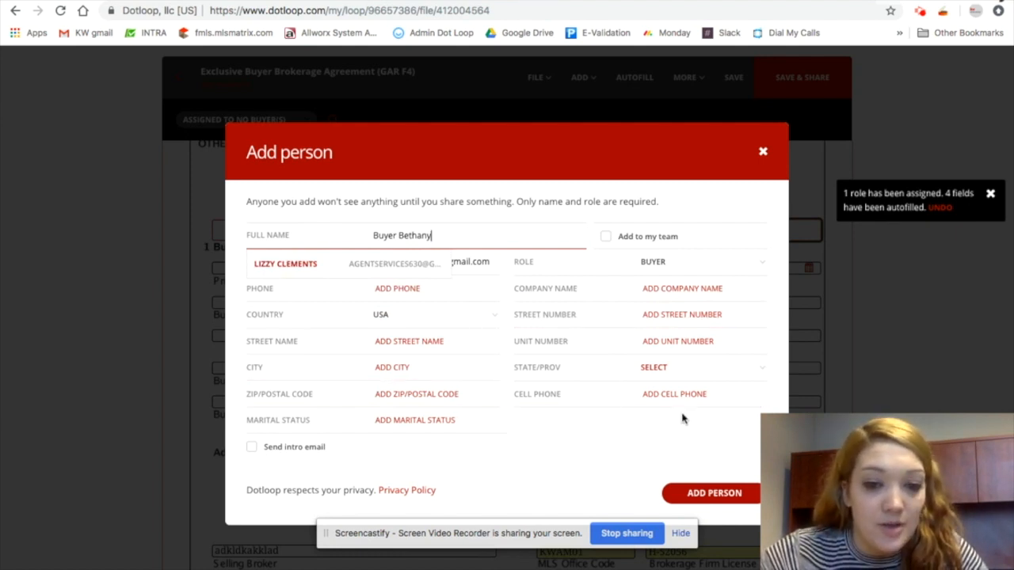
{"action": "left_click", "coordinate": [714, 493]}
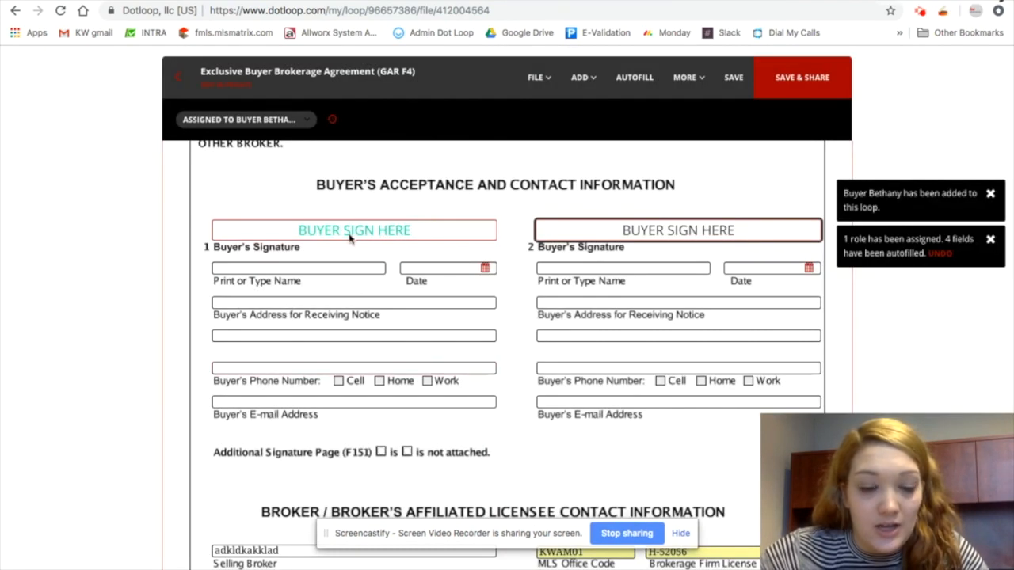
Start sharing the agreement and open Buyer Bethany's permission options
{"action": "left_click", "coordinate": [807, 82]}
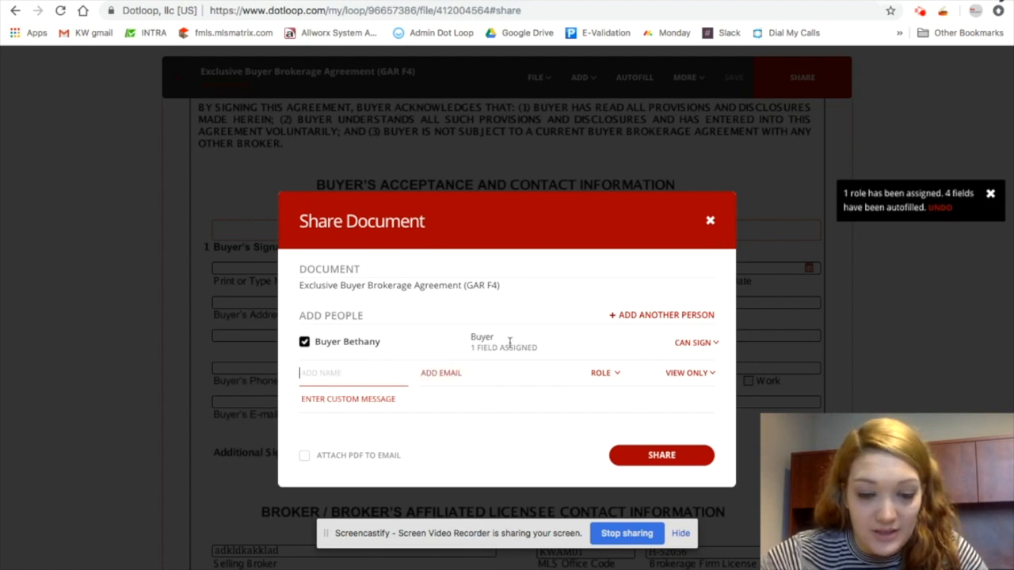
{"action": "left_click", "coordinate": [695, 344]}
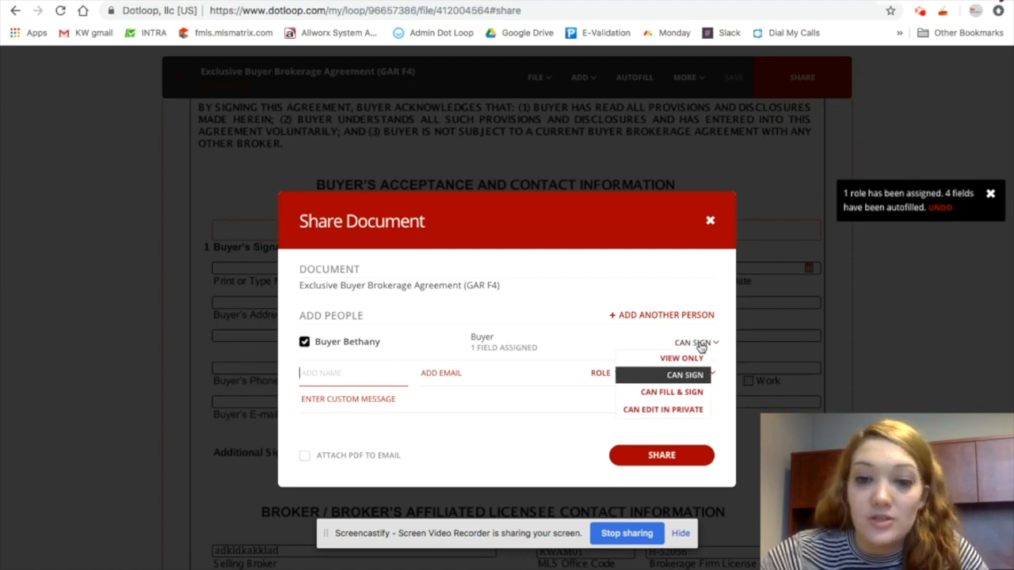
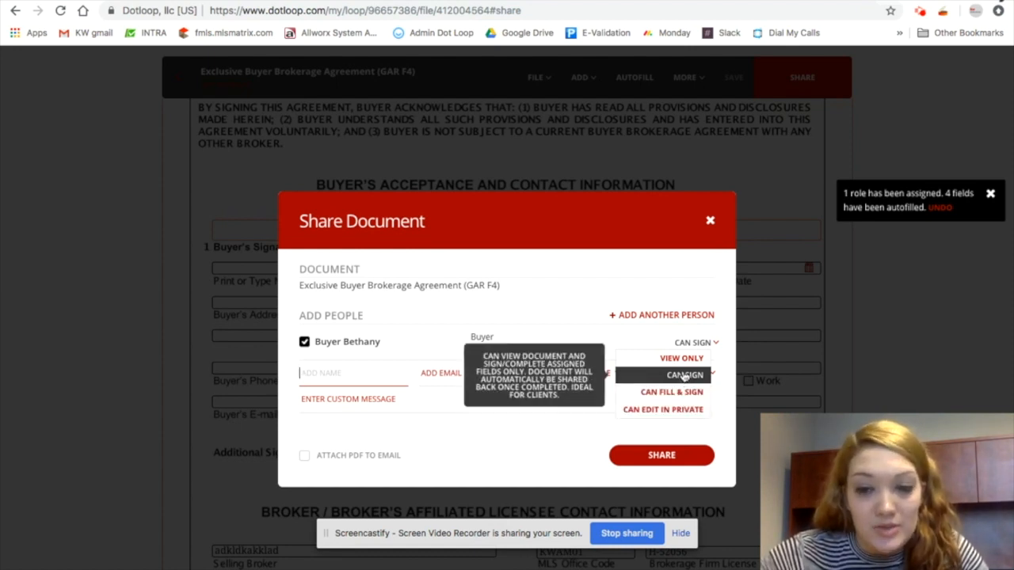
Keep Buyer Bethany's permission at Can Sign and write a custom message beginning "Hey Bethany! This document"
{"action": "left_click", "coordinate": [685, 377]}
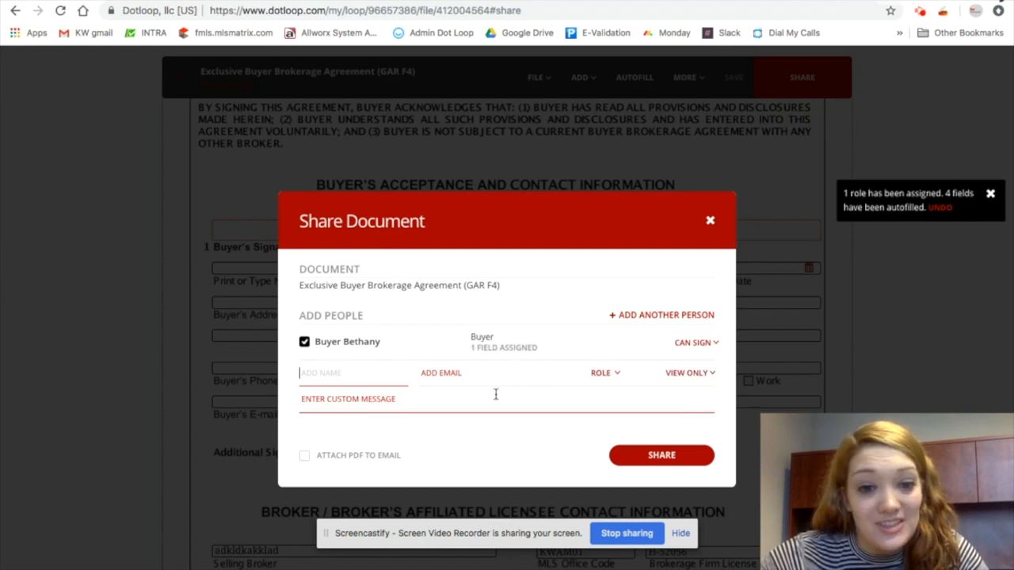
{"action": "left_click", "coordinate": [417, 398]}
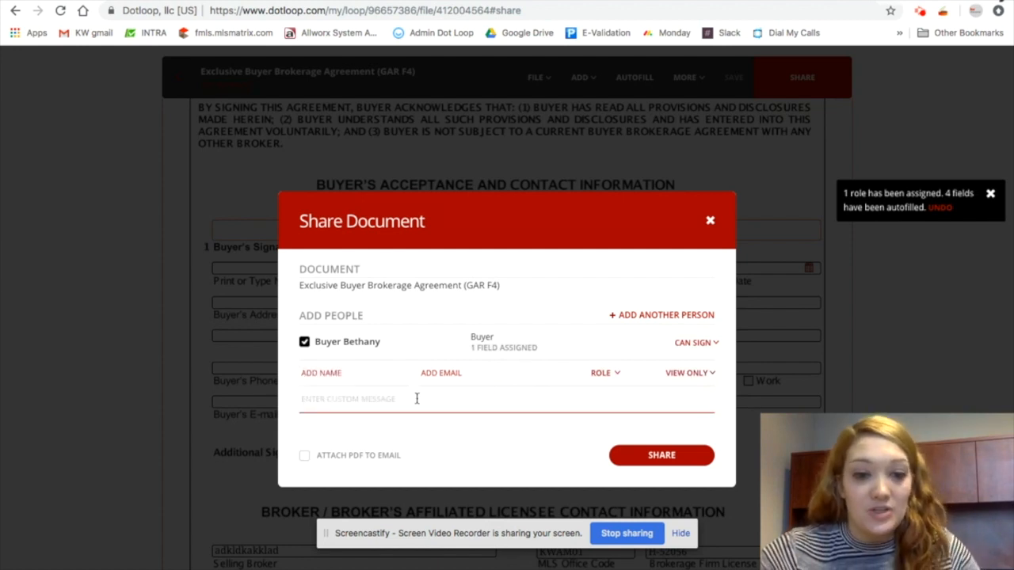
{"action": "type", "text": "Hey Bethany"}
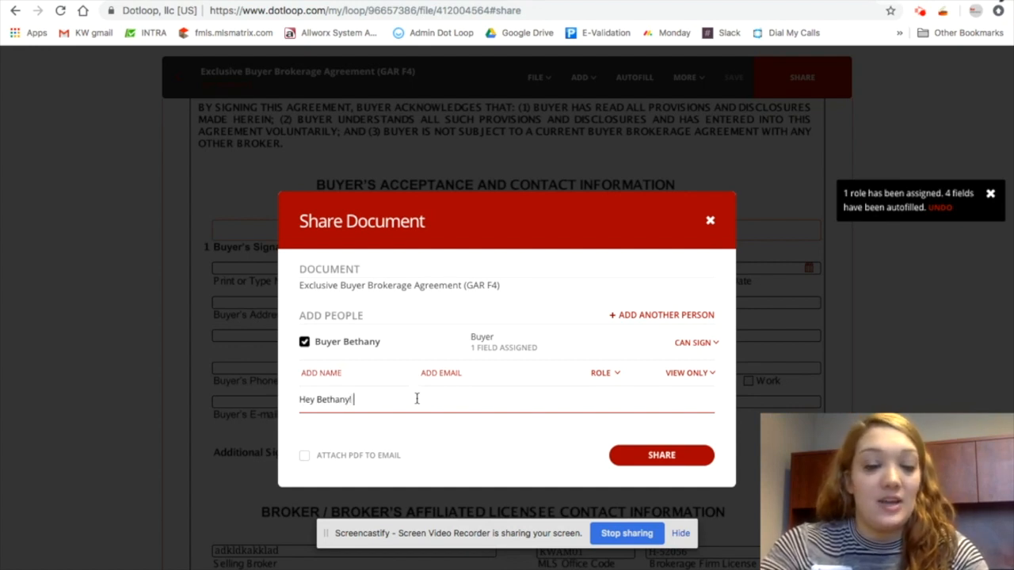
{"action": "type", "text": "! This document"}
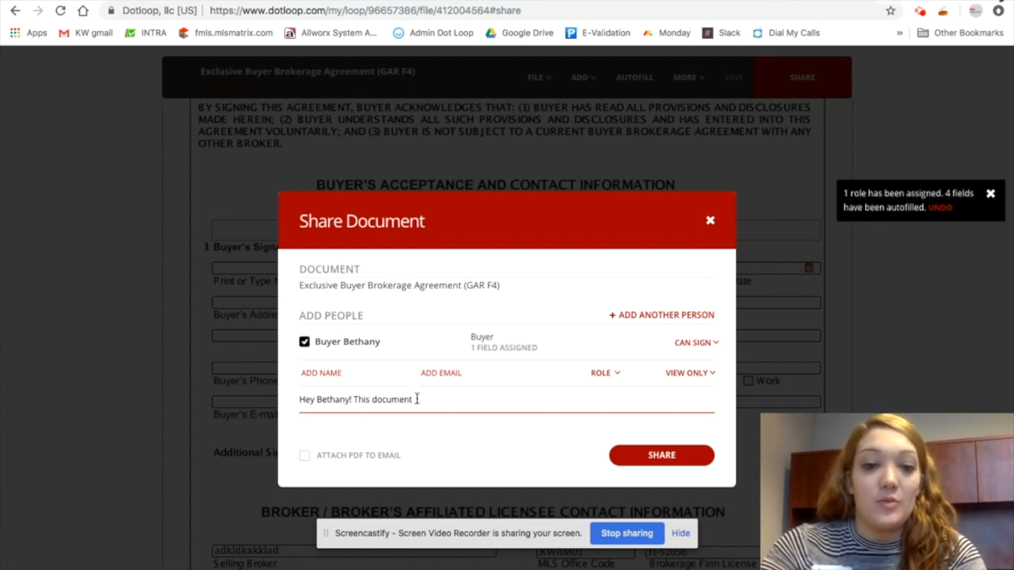
{"action": "type", "text": "texting her ask if she"}
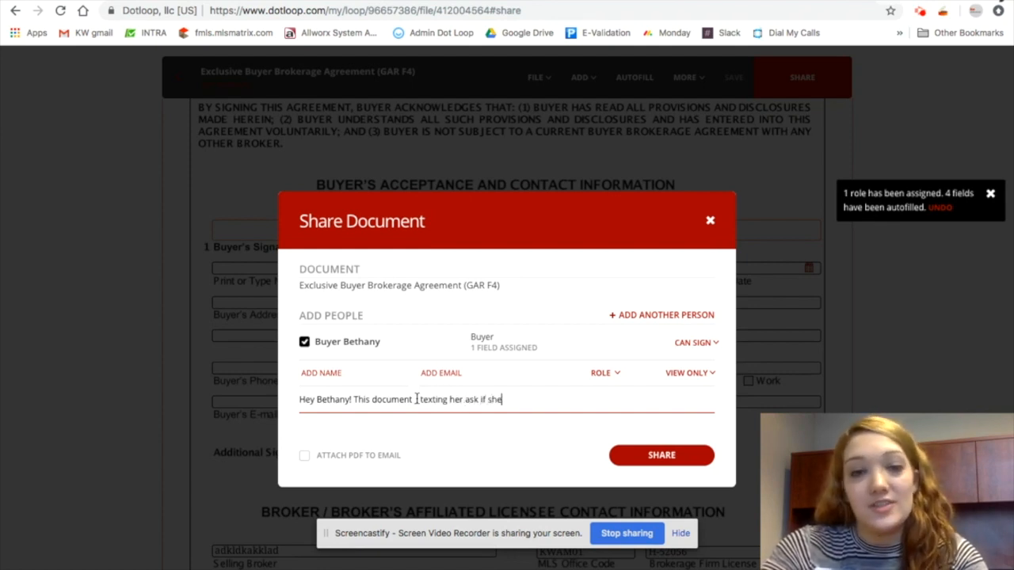
Attach the PDF to the e-mail, share the agreement with Buyer Bethany, and close the share dialog
{"action": "left_click", "coordinate": [305, 457]}
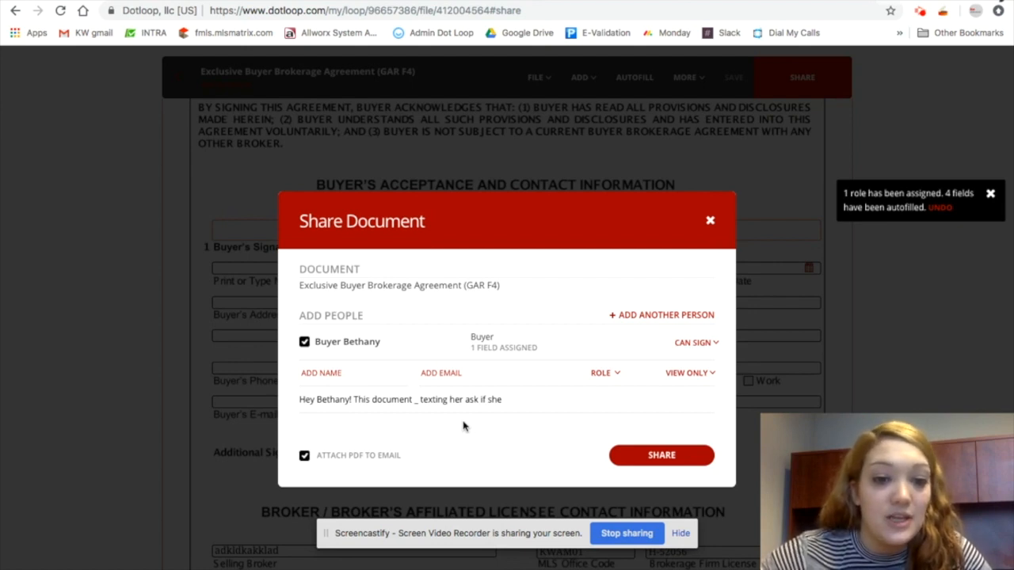
{"action": "left_click", "coordinate": [687, 458]}
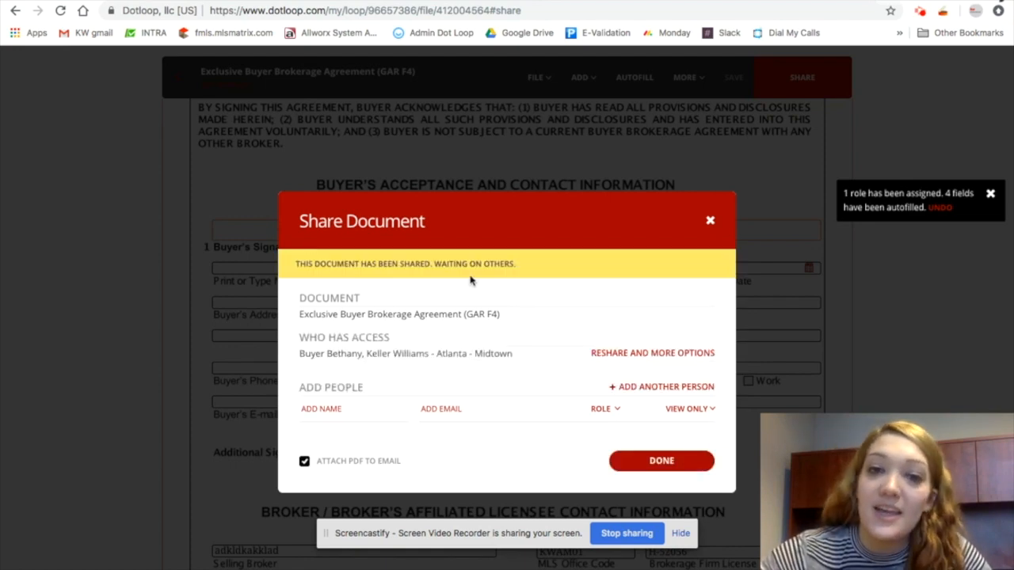
{"action": "left_click", "coordinate": [656, 463]}
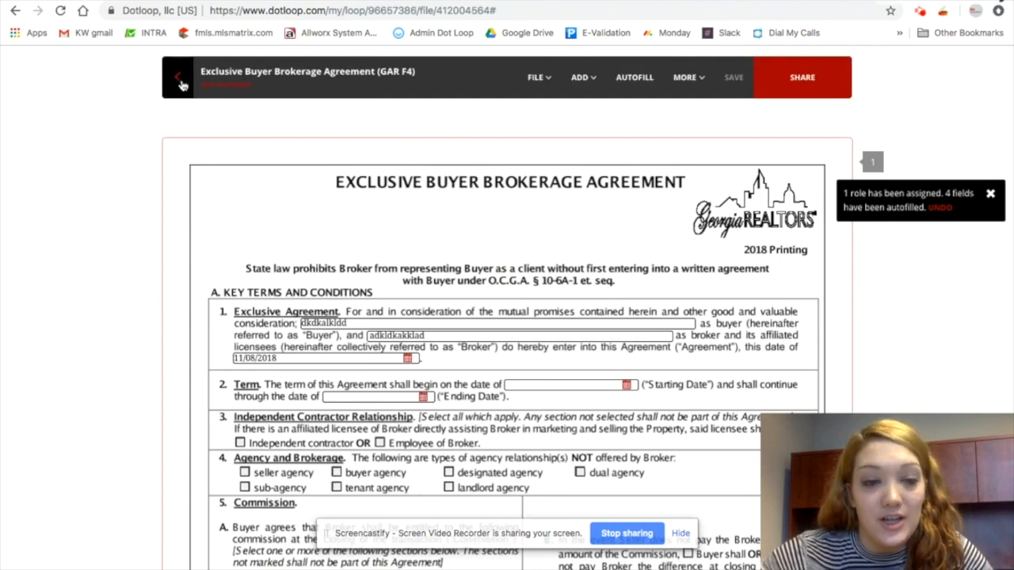
Return to the loop, download the brokerage agreement, and upload the downloaded PDF into the Contract Docs folder
{"action": "left_click", "coordinate": [191, 83]}
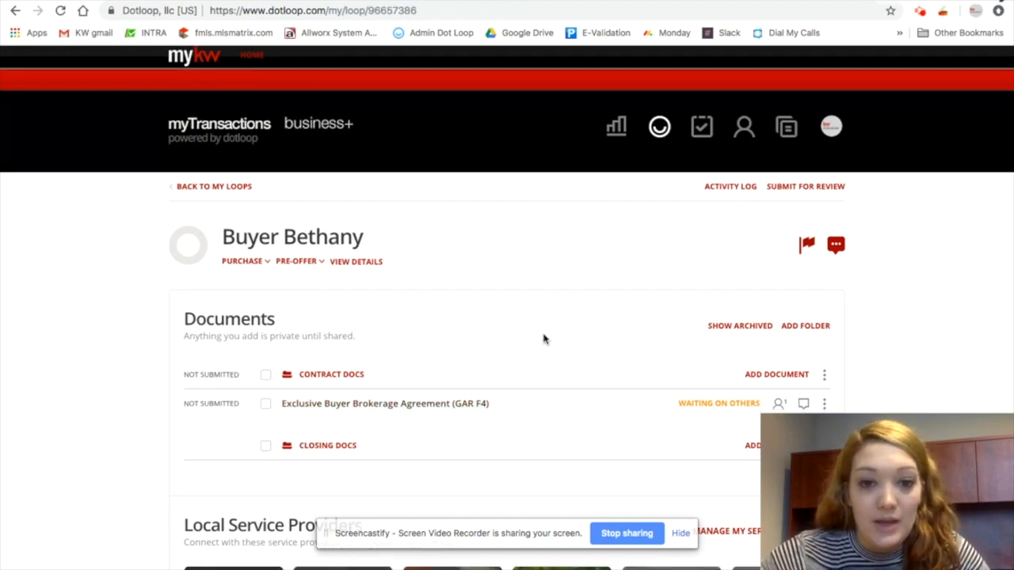
{"action": "scroll", "coordinate": [544, 339], "scroll_direction": "down", "scroll_amount": 2}
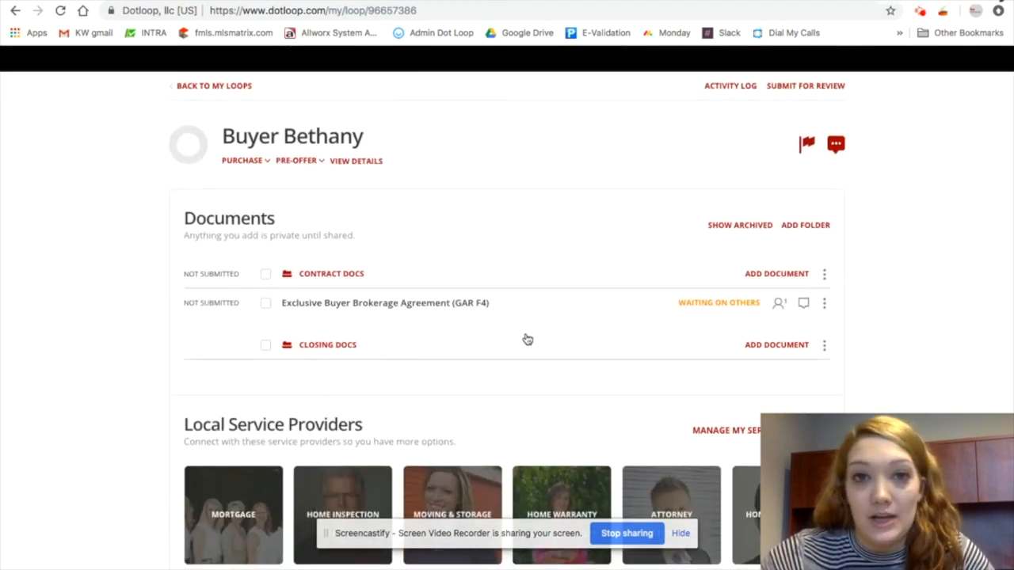
{"action": "left_click", "coordinate": [824, 305]}
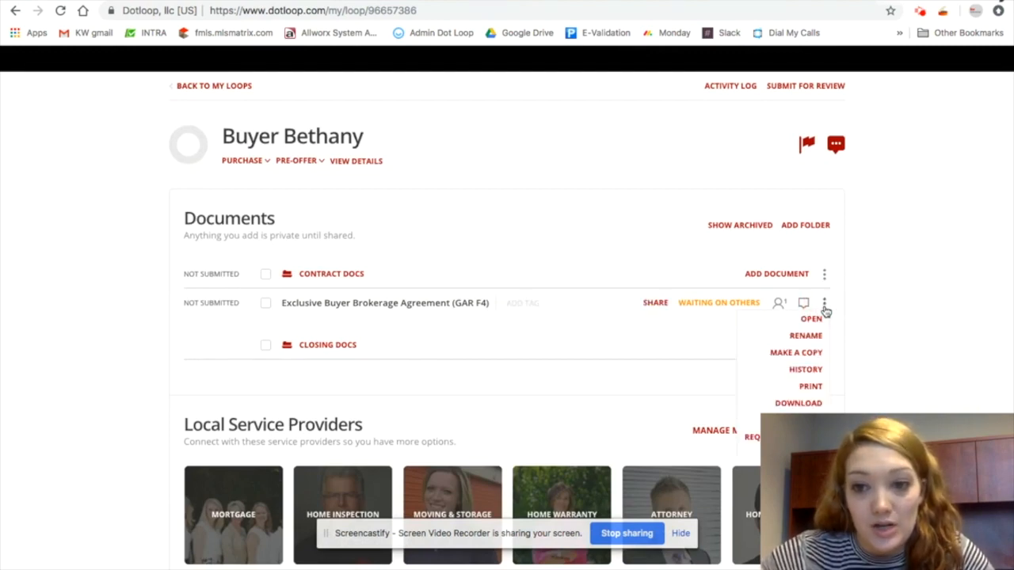
{"action": "left_click", "coordinate": [798, 403]}
{"action": "left_click", "coordinate": [620, 379]}
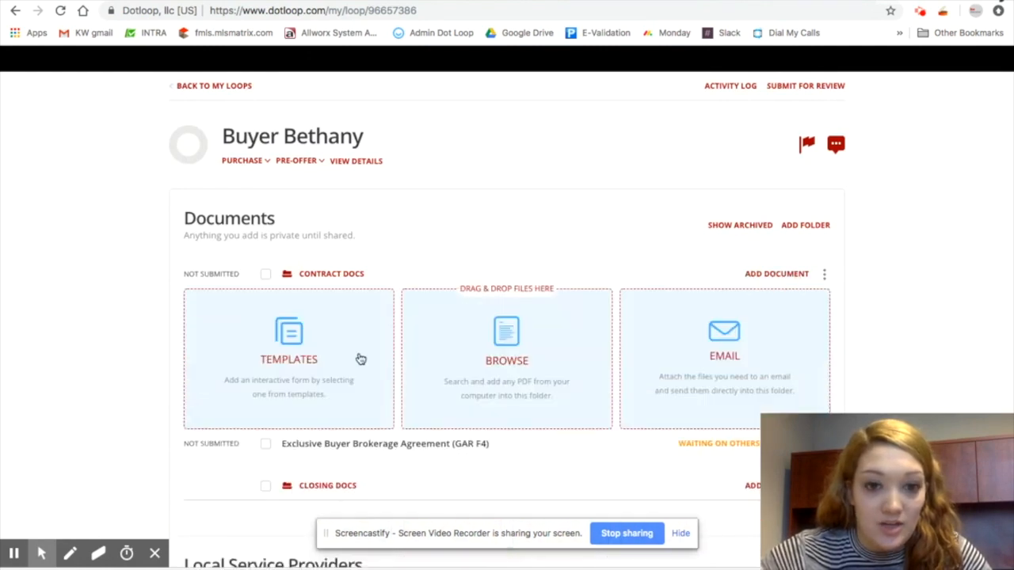
{"action": "left_click_drag", "start_coordinate": [111, 565], "coordinate": [336, 356]}
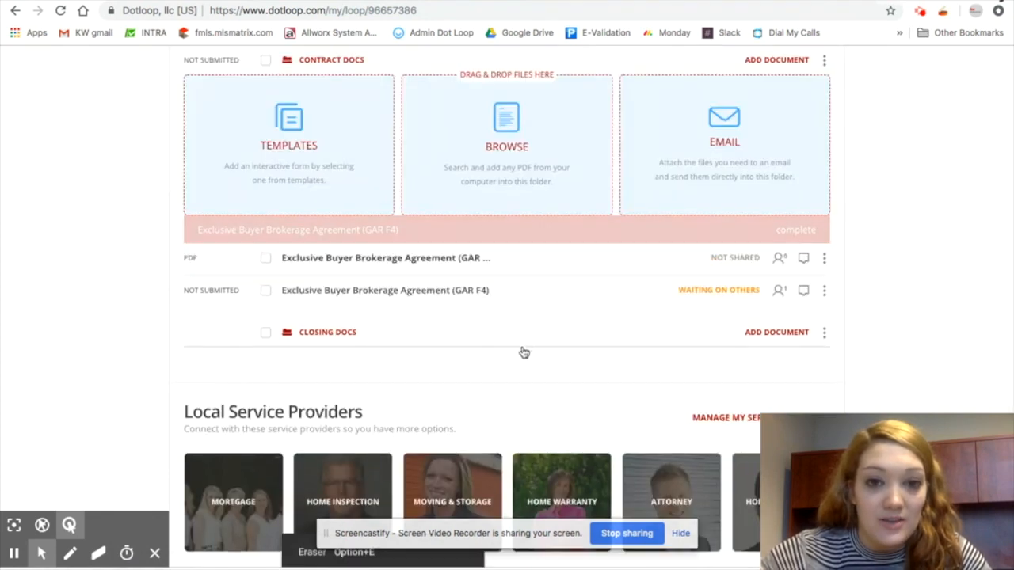
{"action": "mouse_move", "coordinate": [192, 233]}
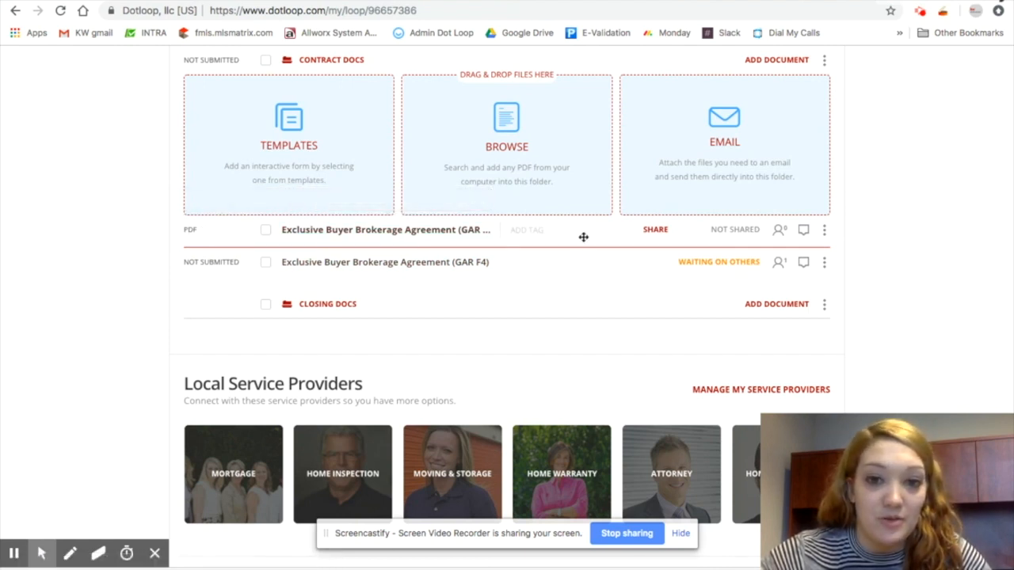
Rename the uploaded PDF copy by adding "Executed" before its title
{"action": "left_click", "coordinate": [826, 234]}
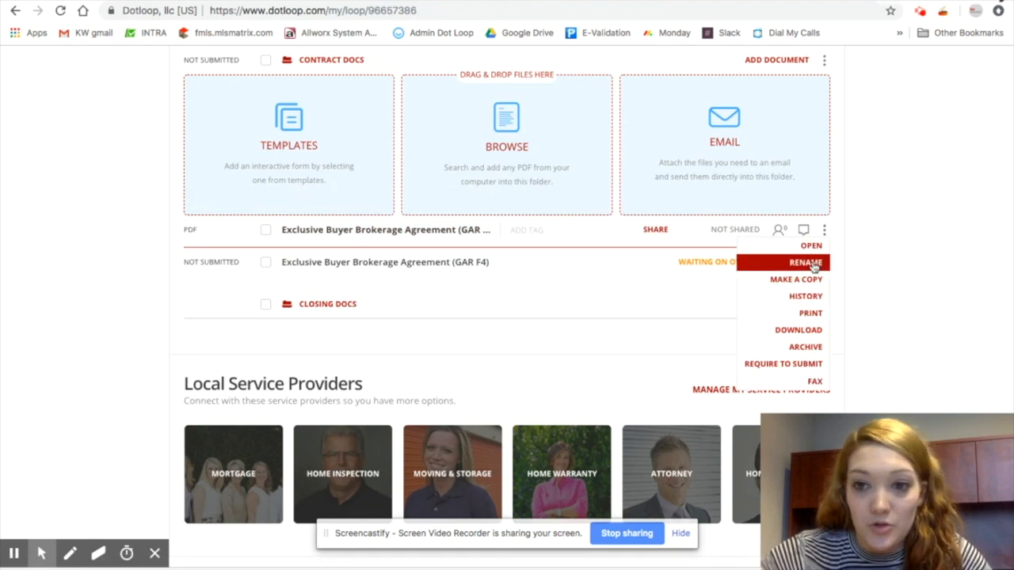
{"action": "type", "text": "Executed"}
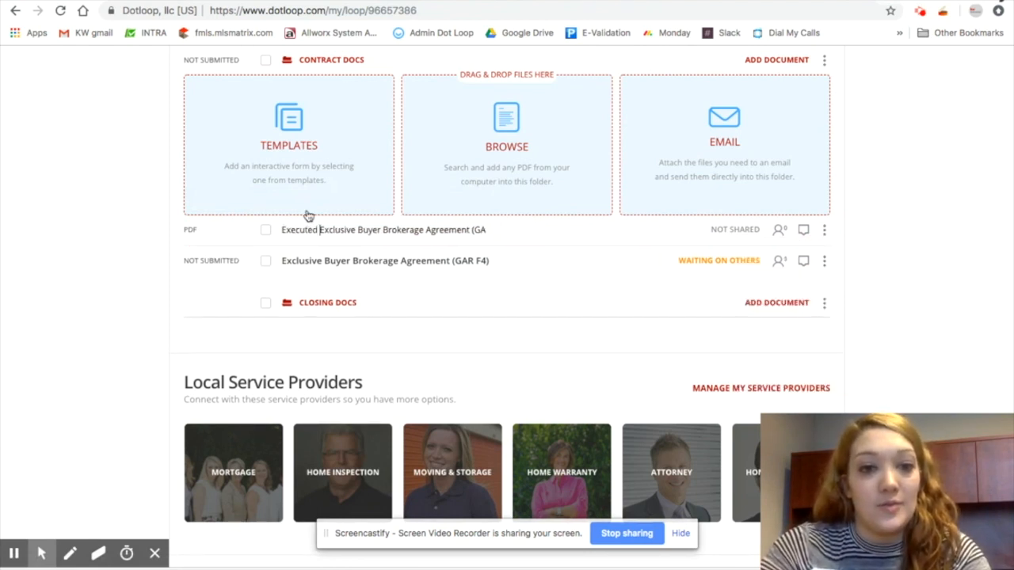
{"action": "key", "text": "Return"}
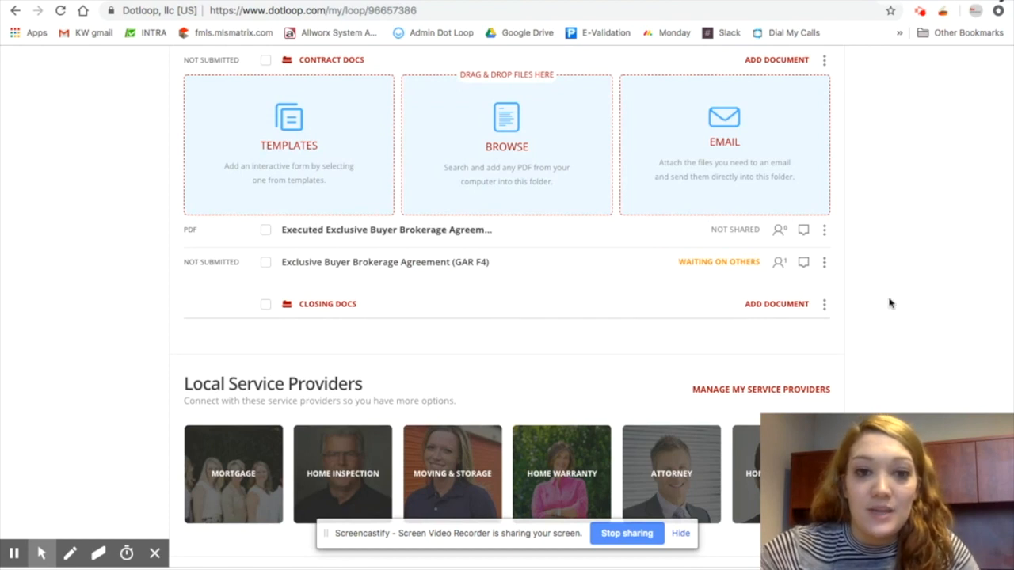
Archive the original Exclusive Buyer Brokerage Agreement (GAR F4) document
{"action": "left_click", "coordinate": [825, 262]}
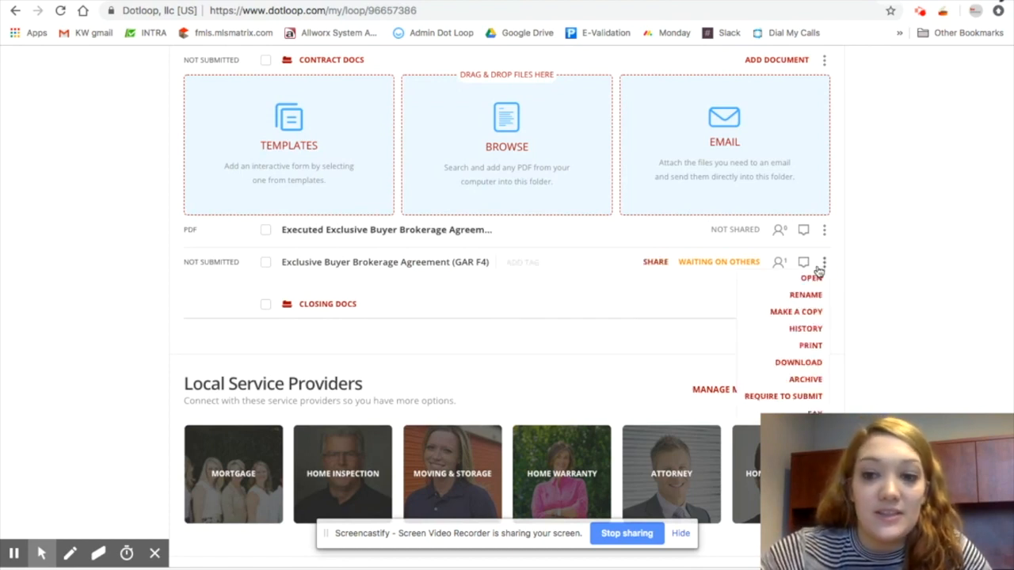
{"action": "left_click", "coordinate": [807, 382]}
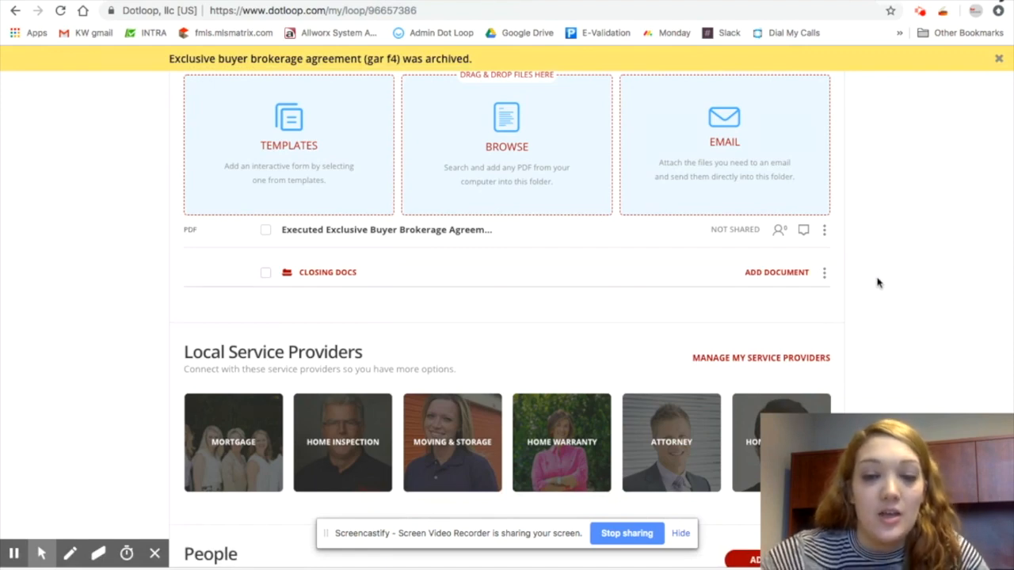
Show the archived documents to examine the archived agreement, then hide archived documents again
{"action": "scroll", "coordinate": [878, 283], "scroll_direction": "up", "scroll_amount": 5}
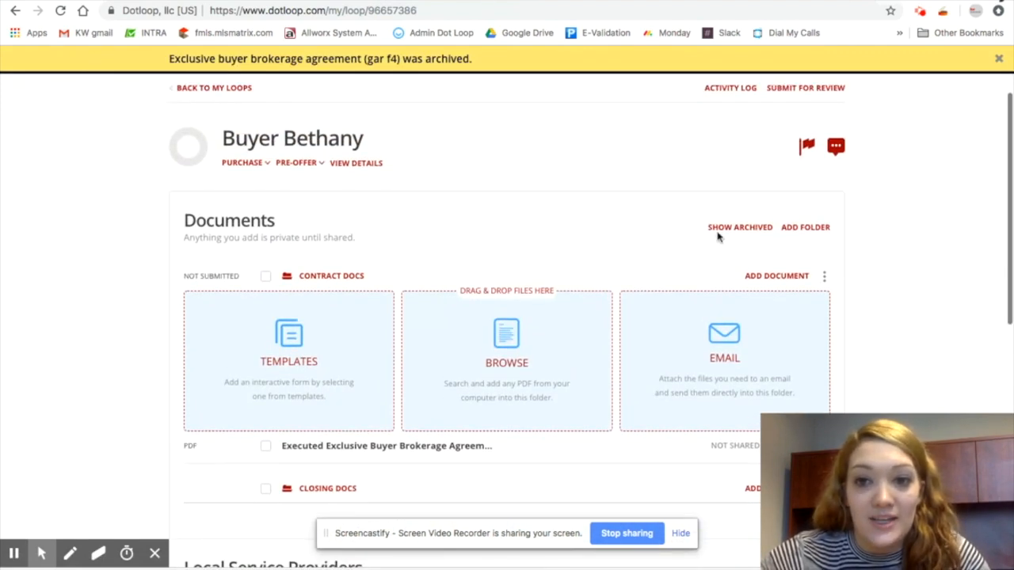
{"action": "left_click", "coordinate": [724, 230]}
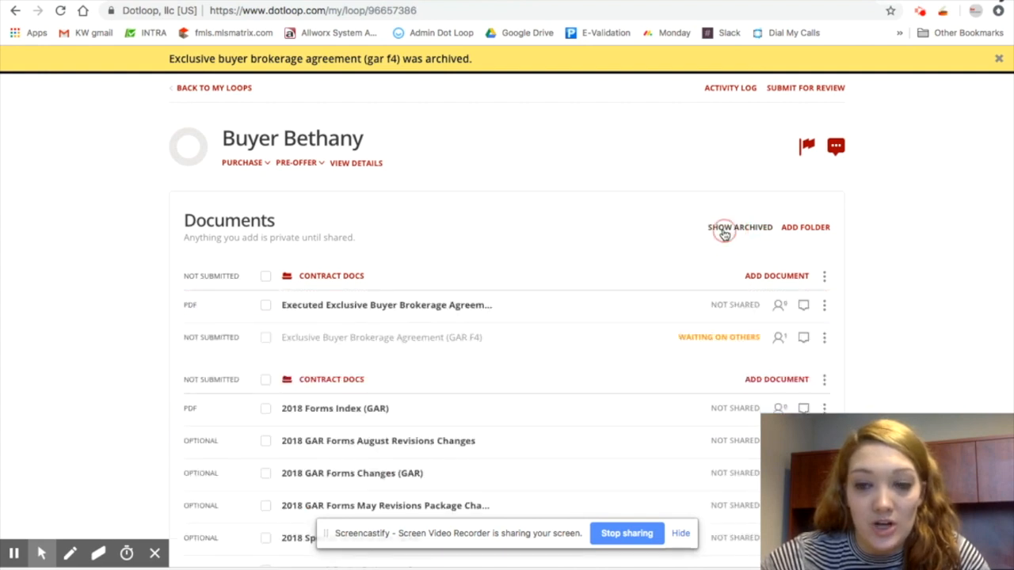
{"action": "scroll", "coordinate": [487, 285], "scroll_direction": "down", "scroll_amount": 1}
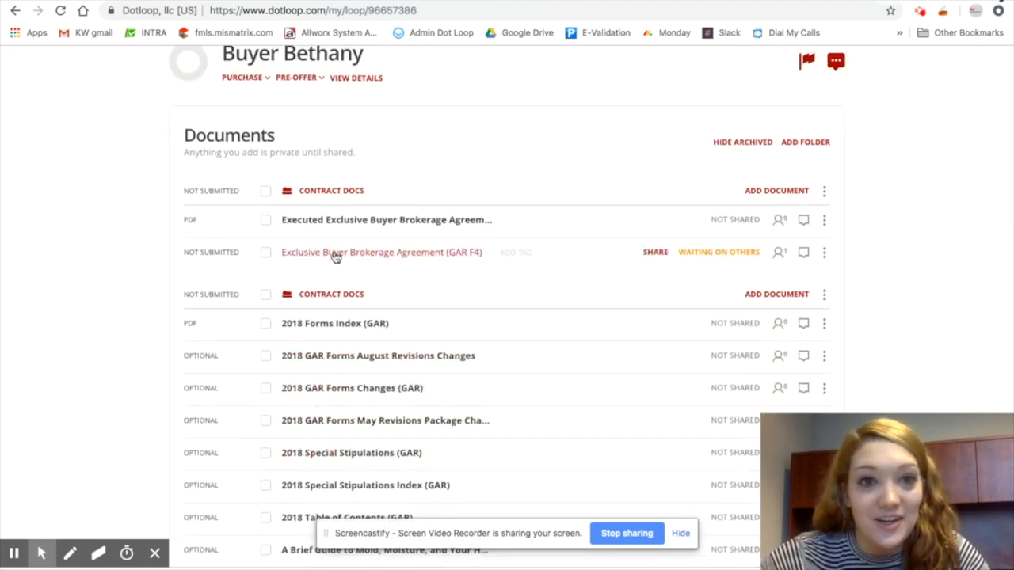
{"action": "left_click", "coordinate": [266, 255]}
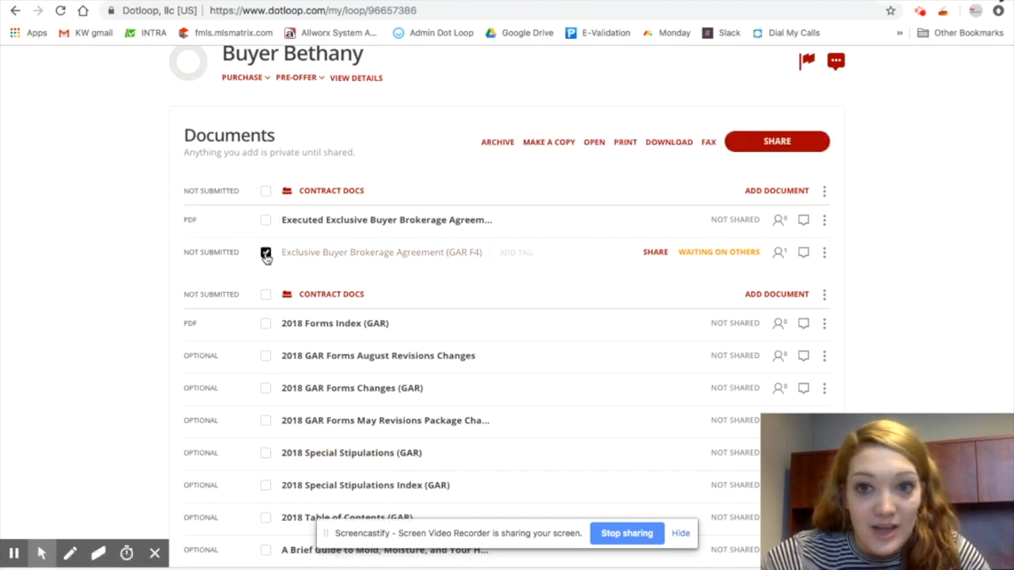
{"action": "left_click", "coordinate": [266, 255]}
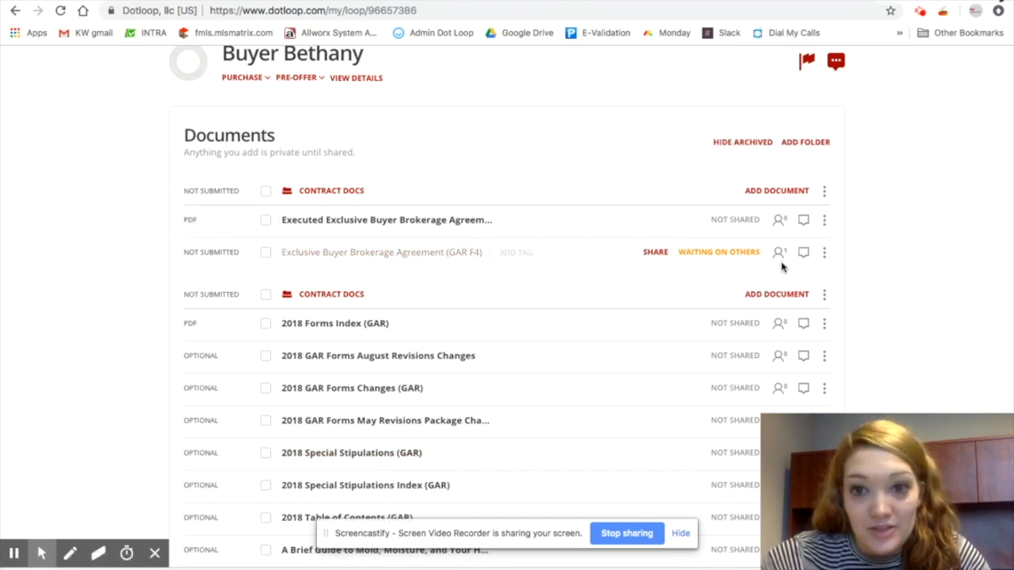
{"action": "scroll", "coordinate": [951, 254], "scroll_direction": "up", "scroll_amount": 2}
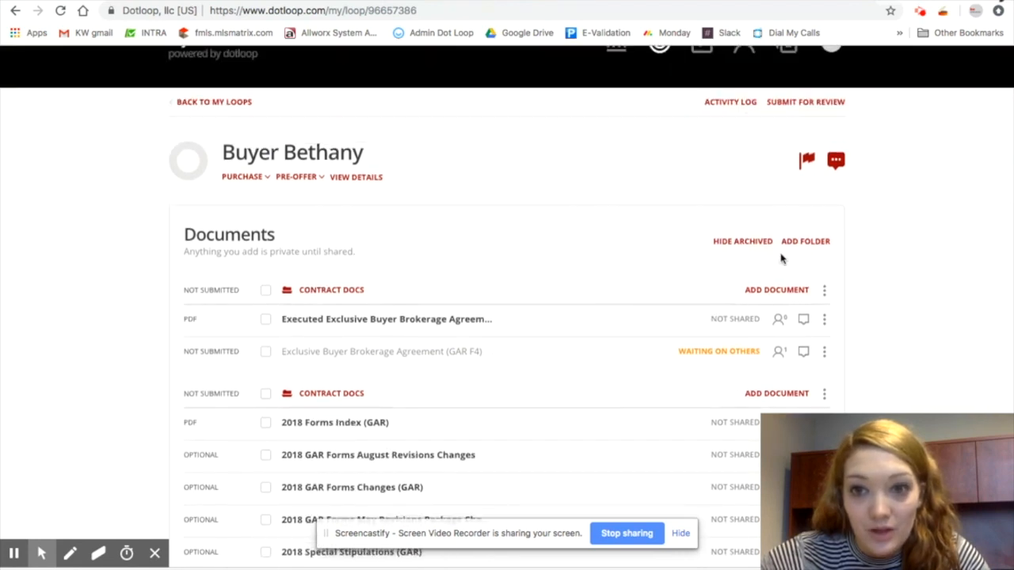
{"action": "left_click", "coordinate": [742, 246]}
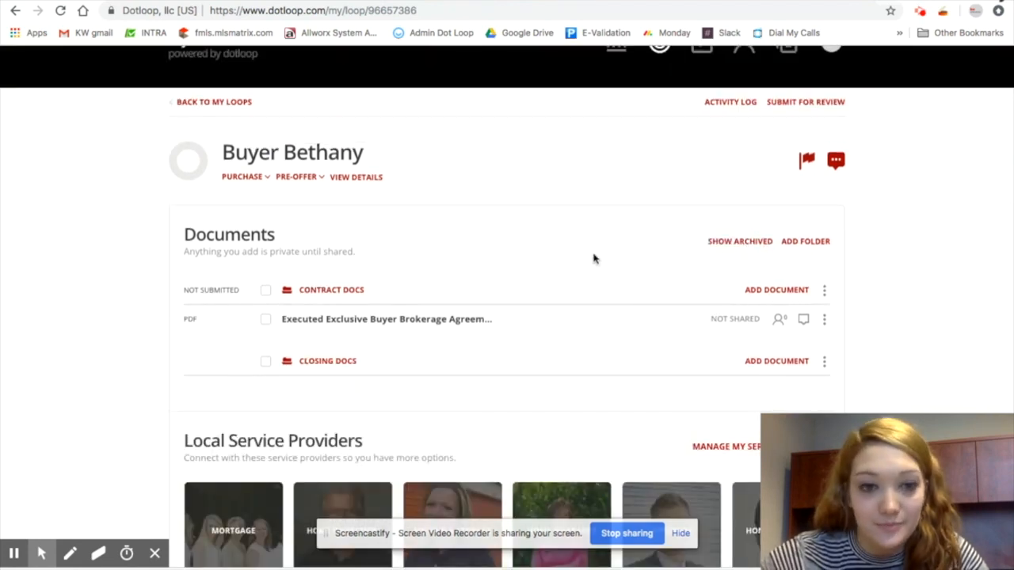
{"action": "scroll", "coordinate": [595, 260], "scroll_direction": "down", "scroll_amount": 2}
{"action": "scroll", "coordinate": [595, 259], "scroll_direction": "up", "scroll_amount": 2}
{"action": "left_click_drag", "start_coordinate": [380, 307], "coordinate": [357, 316]}
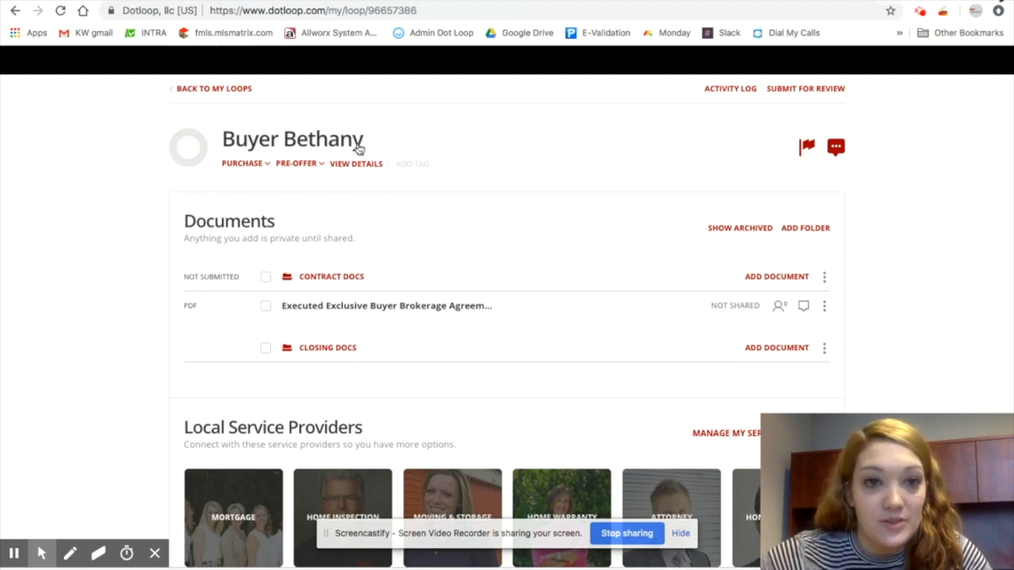
Open the loop's details and replace the loop name with the property's street address in Atlanta, GA
{"action": "left_click", "coordinate": [363, 166]}
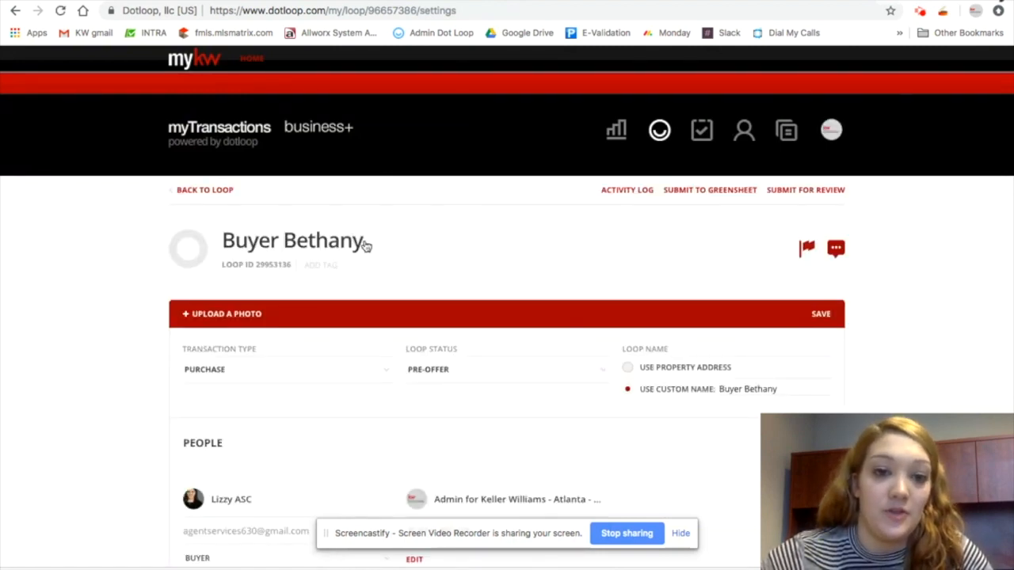
{"action": "left_click", "coordinate": [365, 246]}
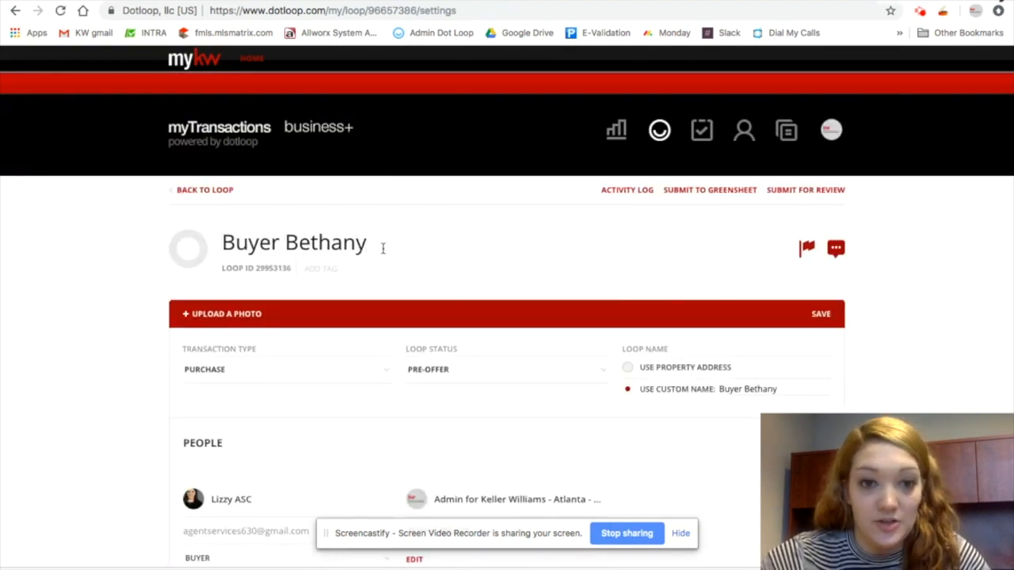
{"action": "left_click_drag", "start_coordinate": [369, 242], "coordinate": [218, 238]}
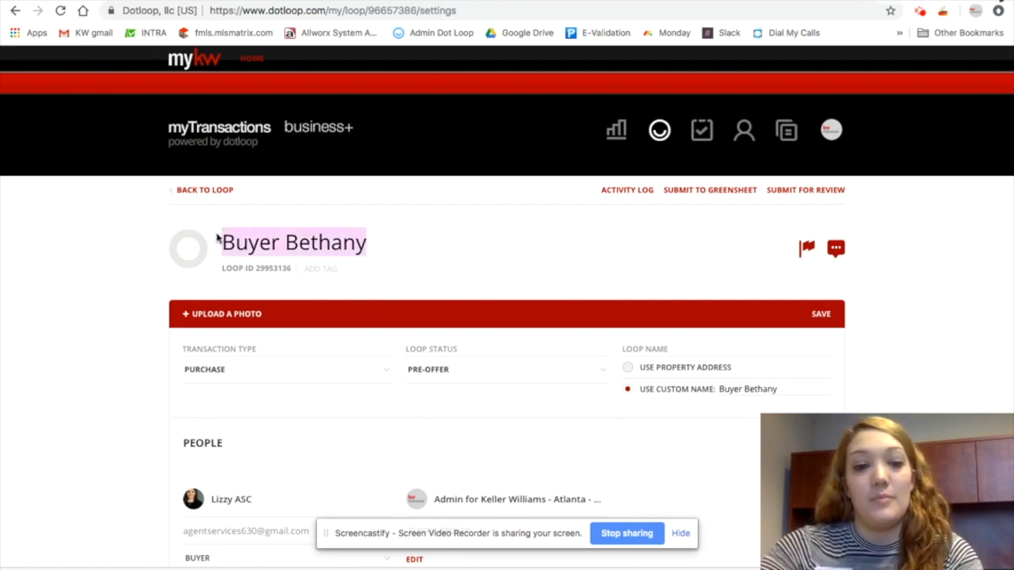
{"action": "key", "text": "BackSpace"}
{"action": "type", "text": "123"}
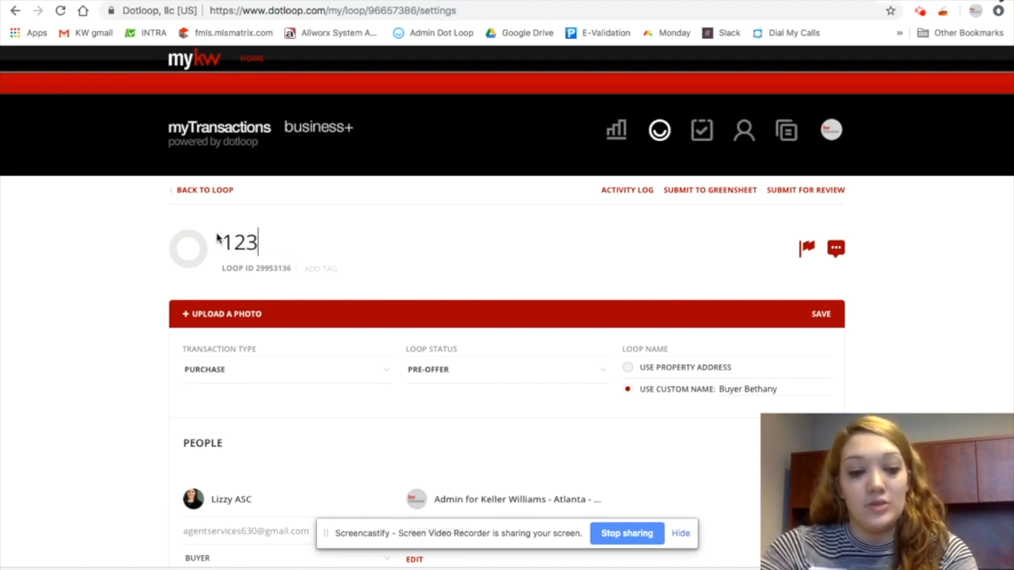
{"action": "type", "text": " Perf"}
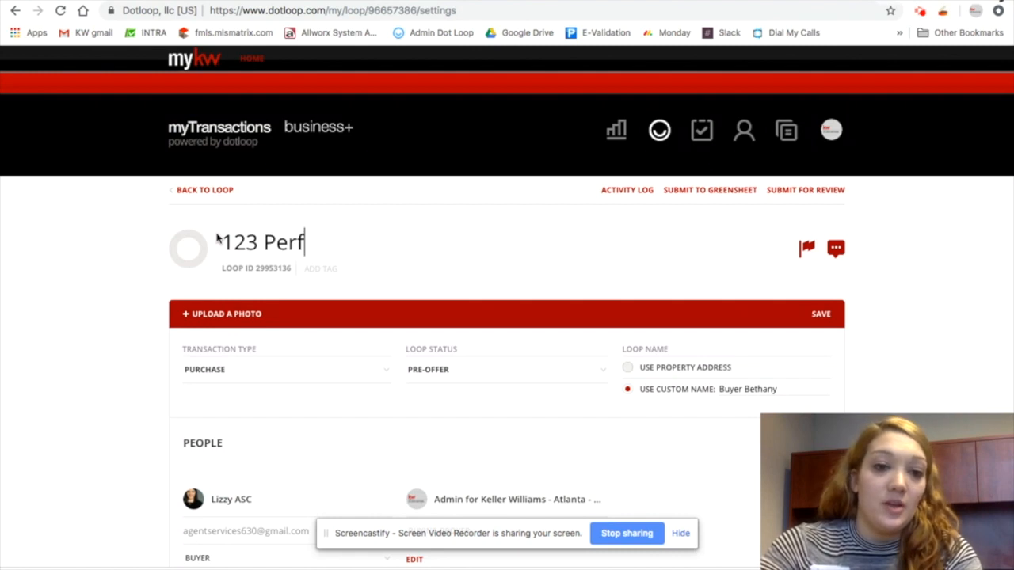
{"action": "type", "text": "ect Home Roa"}
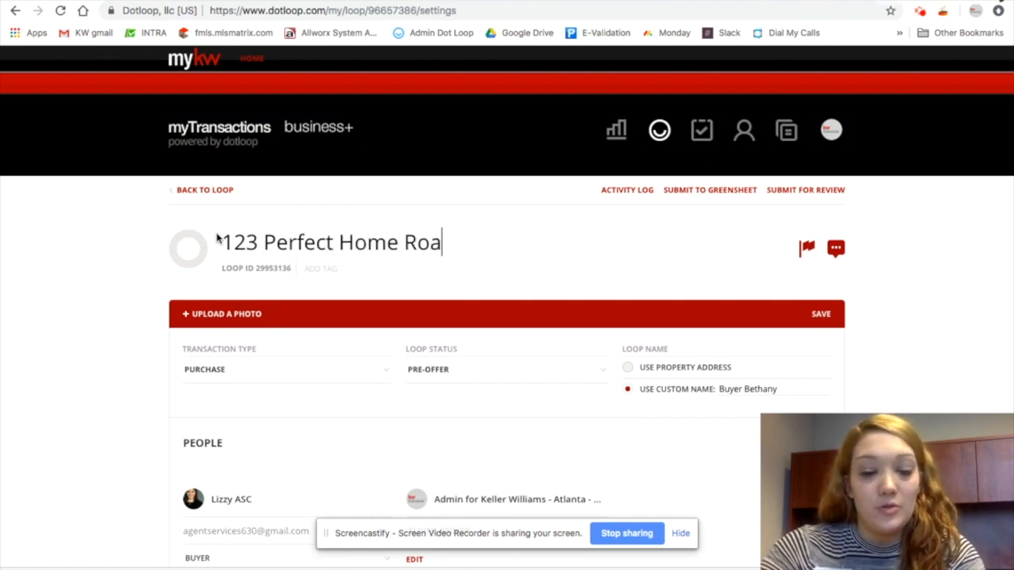
{"action": "type", "text": "d Atlanta, GA 33"}
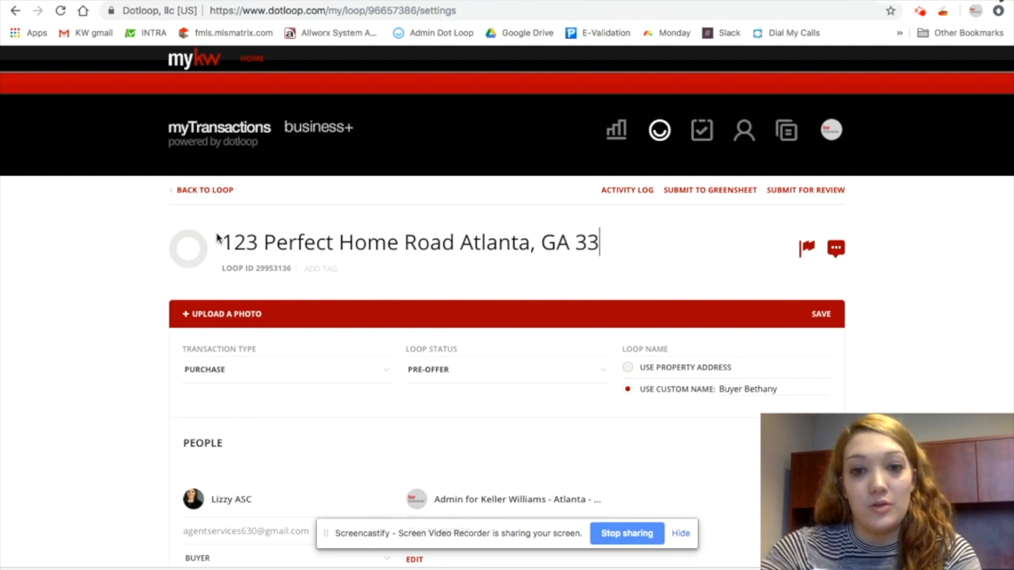
{"action": "key", "text": "BackSpace"}
{"action": "type", "text": "0309"}
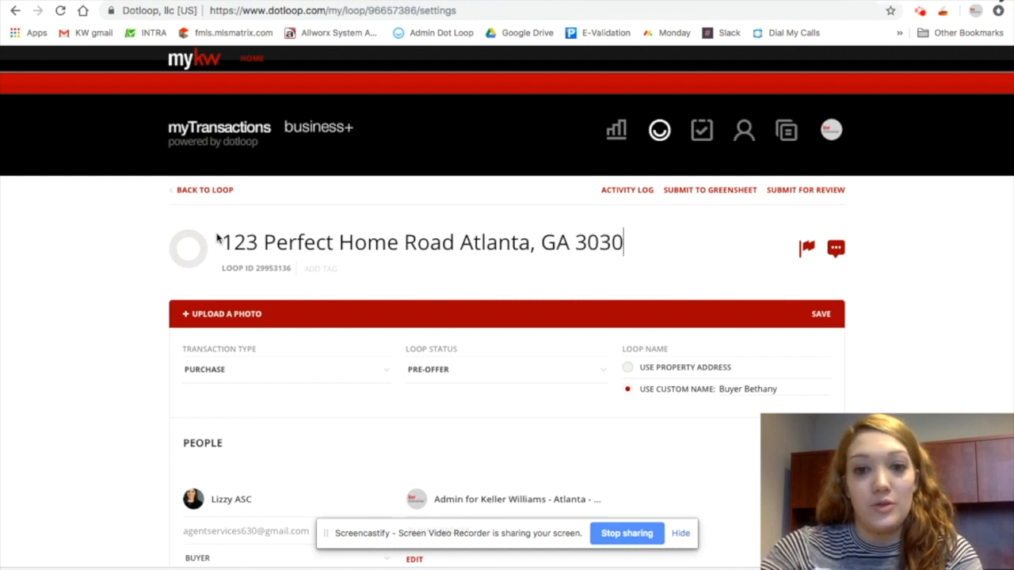
Set the loop status to Under Contract
{"action": "left_click", "coordinate": [926, 301]}
{"action": "scroll", "coordinate": [924, 299], "scroll_direction": "down", "scroll_amount": 2}
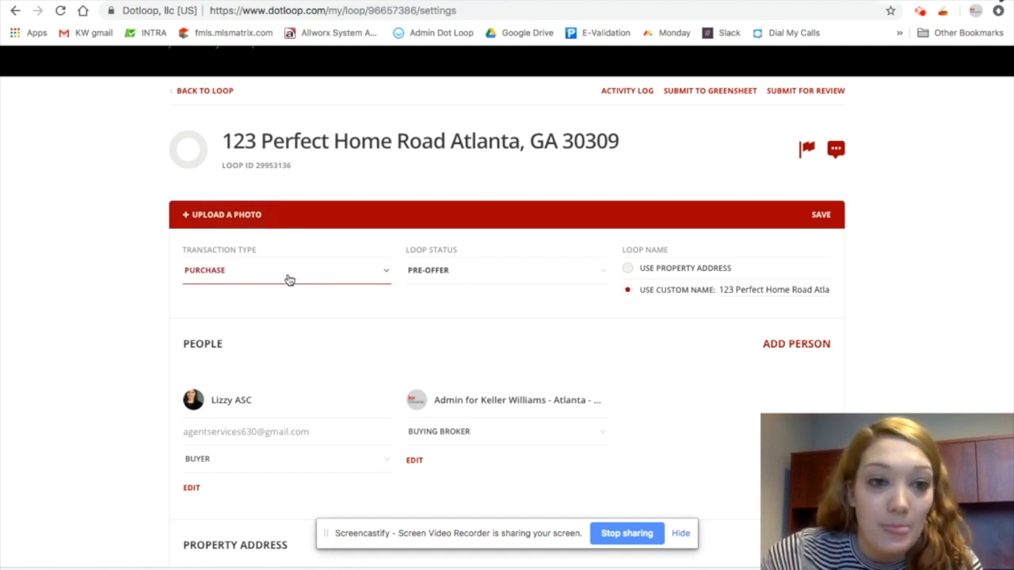
{"action": "left_click", "coordinate": [567, 278]}
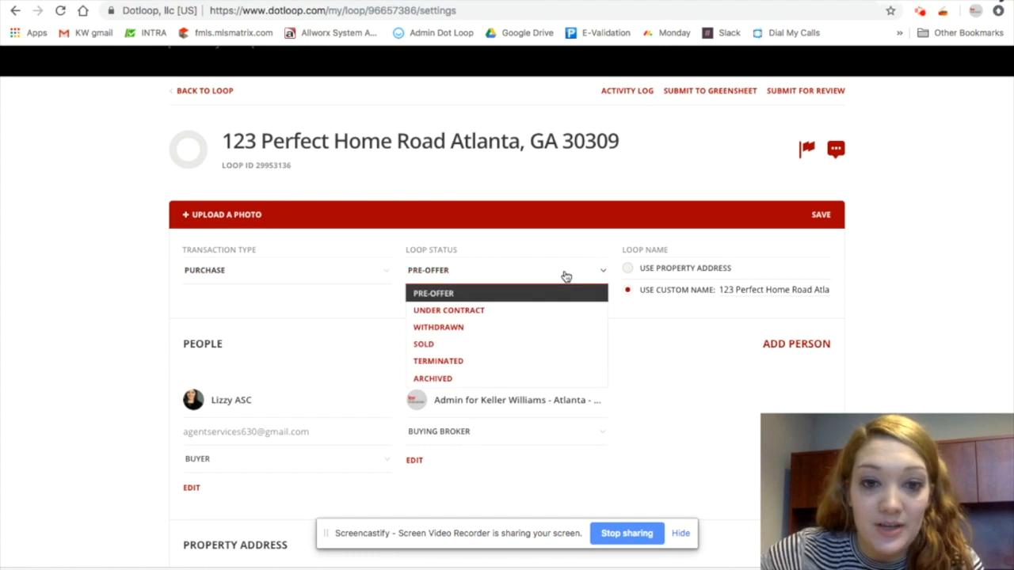
{"action": "left_click", "coordinate": [500, 309]}
{"action": "scroll", "coordinate": [508, 321], "scroll_direction": "down", "scroll_amount": 2}
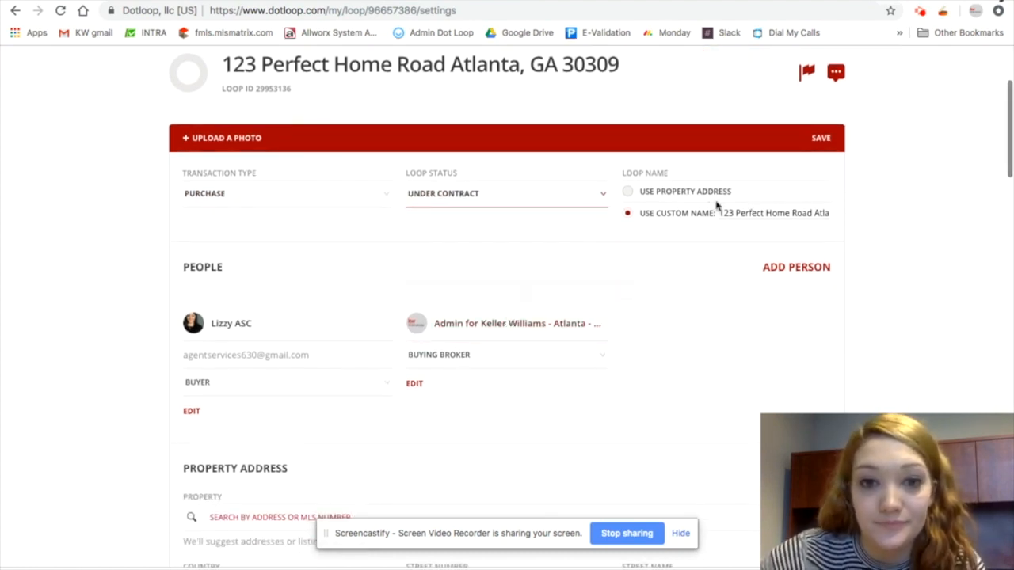
{"action": "scroll", "coordinate": [657, 262], "scroll_direction": "down", "scroll_amount": 2}
{"action": "scroll", "coordinate": [410, 245], "scroll_direction": "down", "scroll_amount": 1}
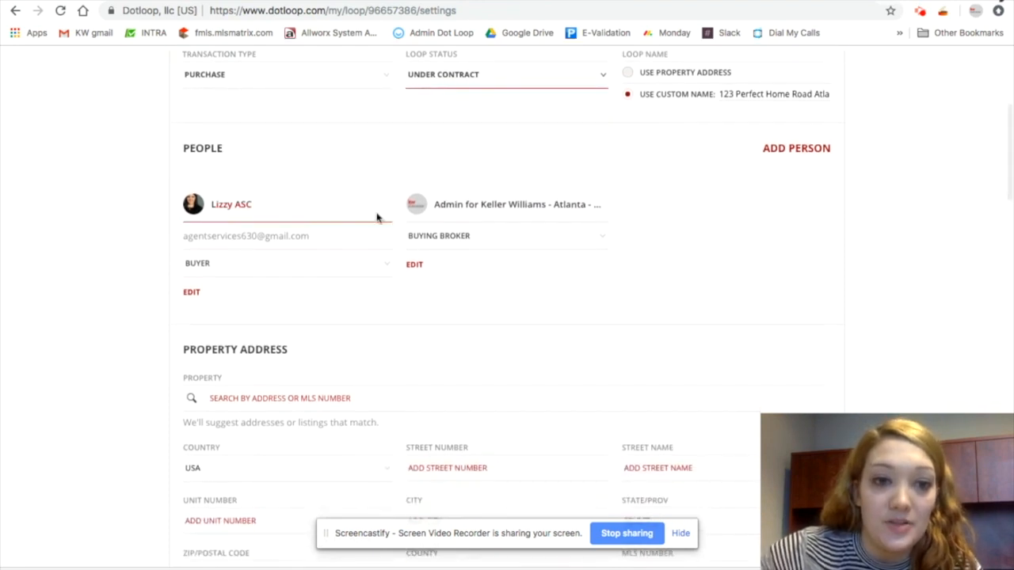
{"action": "scroll", "coordinate": [572, 274], "scroll_direction": "down", "scroll_amount": 2}
{"action": "scroll", "coordinate": [573, 274], "scroll_direction": "down", "scroll_amount": 1}
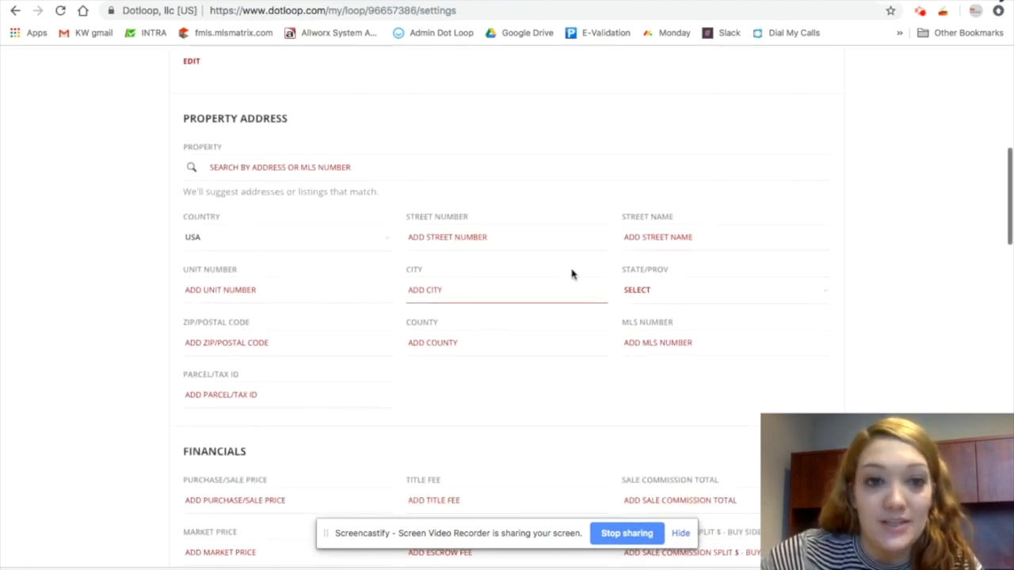
{"action": "left_click", "coordinate": [512, 237]}
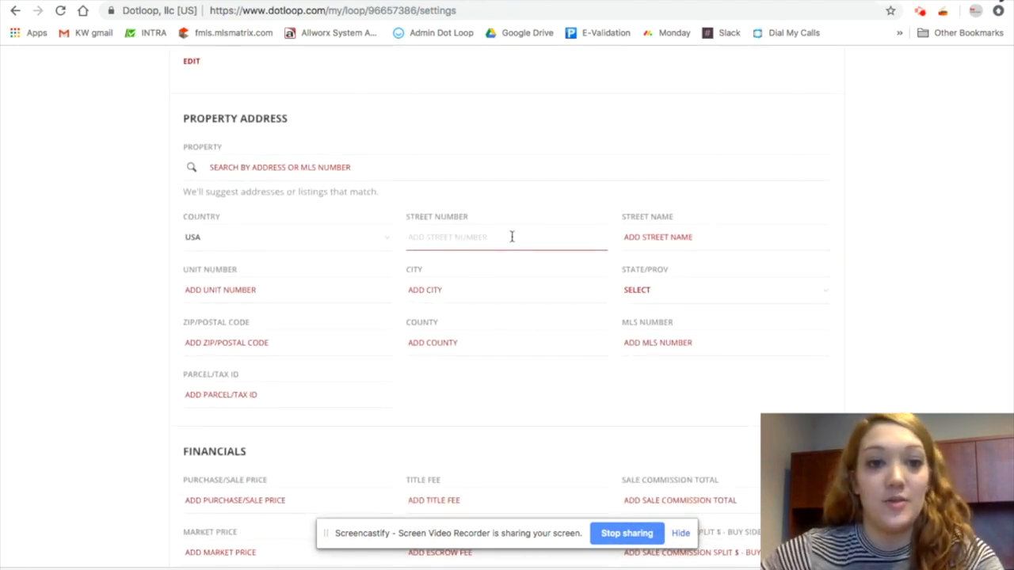
{"action": "left_click", "coordinate": [332, 167]}
{"action": "type", "text": "1234"}
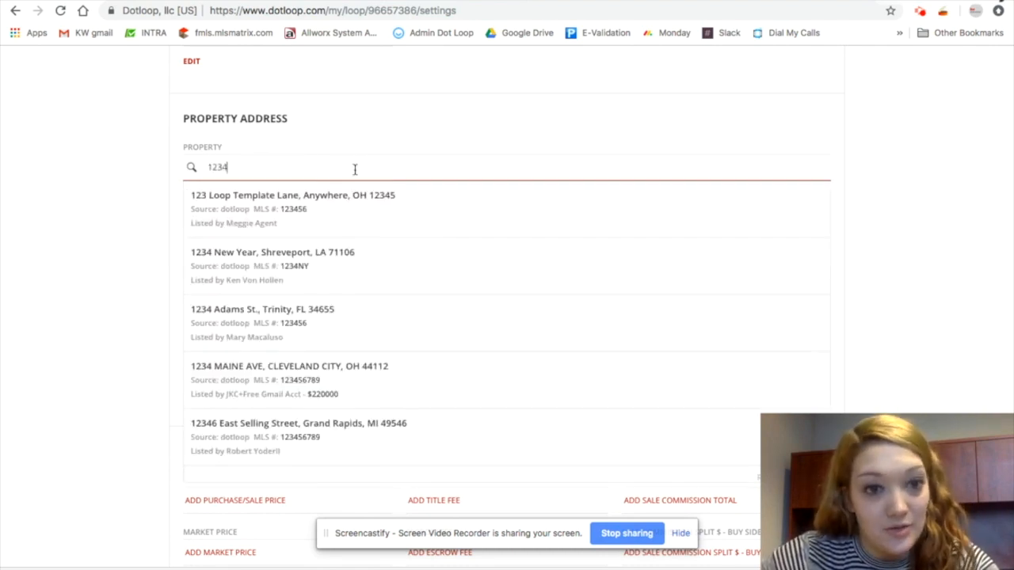
{"action": "left_click_drag", "start_coordinate": [264, 163], "coordinate": [137, 166]}
{"action": "key", "text": "BackSpace"}
Enter the property address as street number 1234, Perfect Home Road, city Atlanta, state GA
{"action": "left_click", "coordinate": [496, 235]}
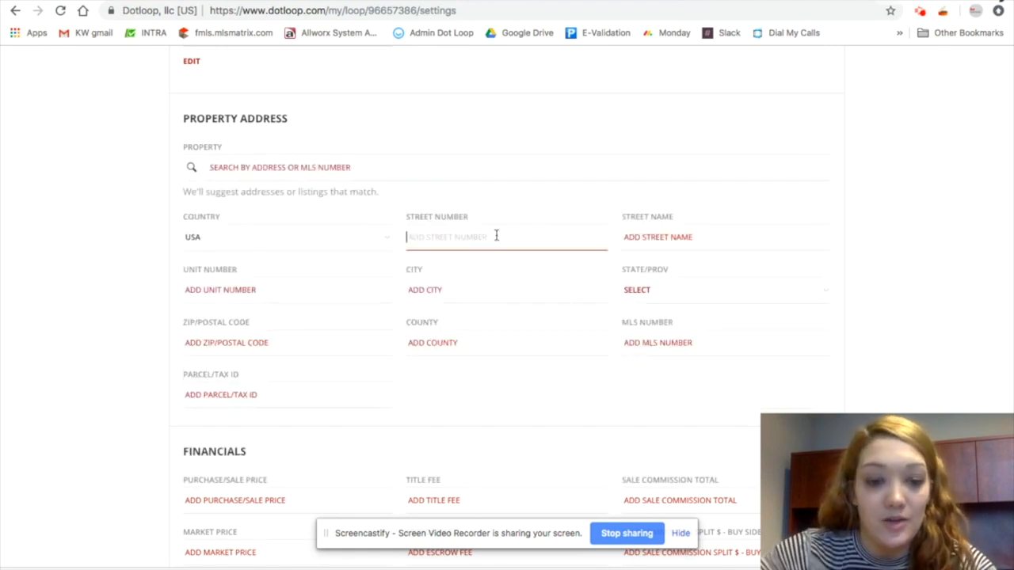
{"action": "type", "text": "1234"}
{"action": "key", "text": "Tab"}
{"action": "type", "text": "P"}
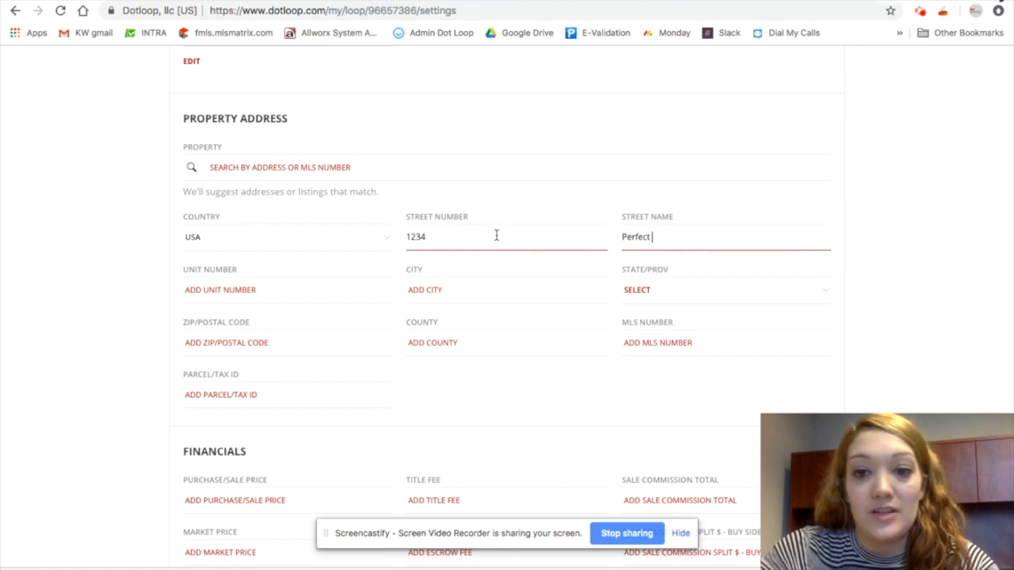
{"action": "type", "text": "erfect Home Road"}
{"action": "key", "text": "Tab"}
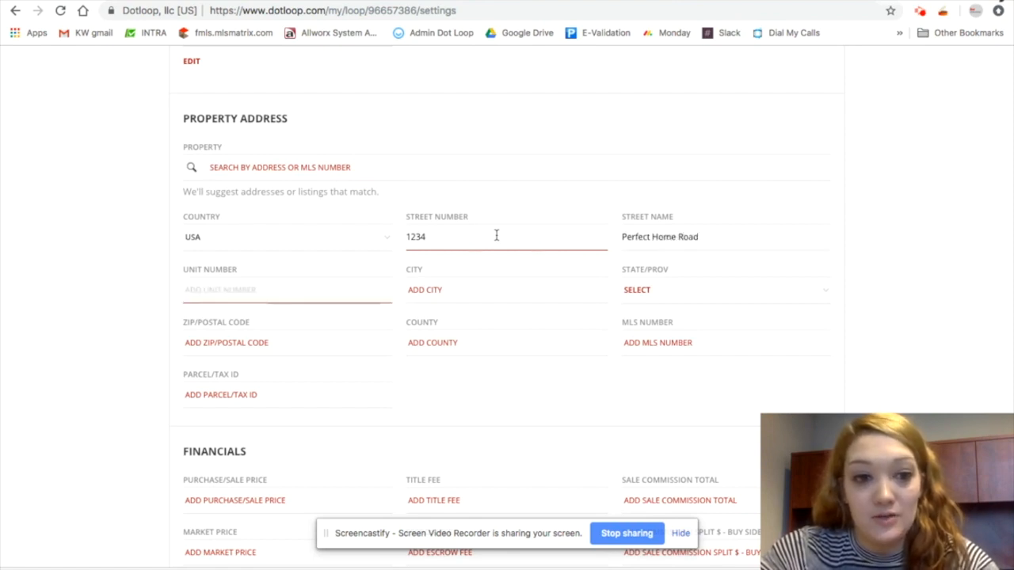
{"action": "key", "text": "Tab"}
{"action": "type", "text": "Atlanta"}
{"action": "key", "text": "Tab"}
{"action": "type", "text": "g"}
{"action": "key", "text": "Tab"}
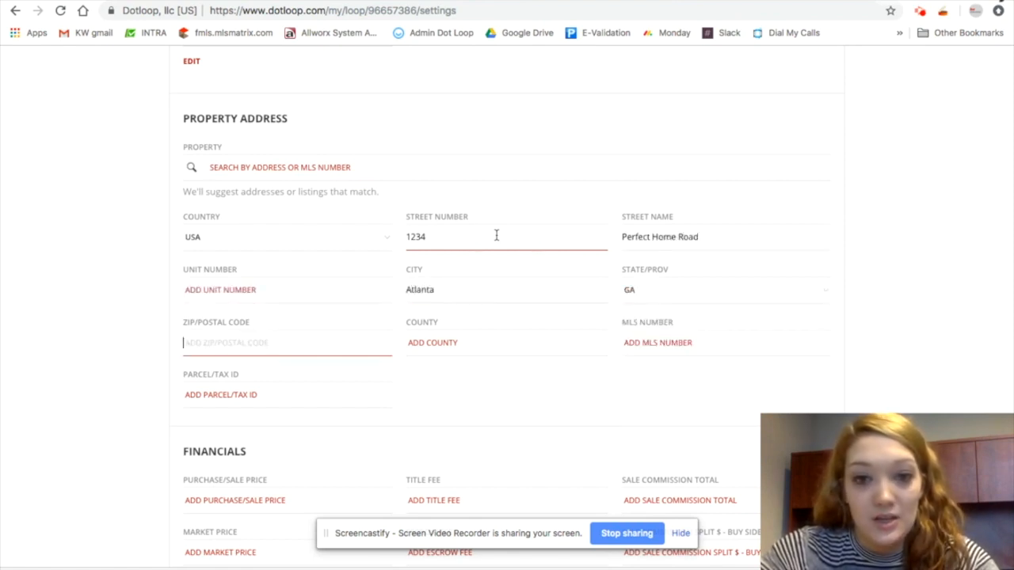
Fill in ZIP code 30309, county Fulton, MLS number 1234 and parcel/tax ID 1234
{"action": "type", "text": "30309"}
{"action": "key", "text": "Tab"}
{"action": "type", "text": "Fulton"}
{"action": "key", "text": "Tab"}
{"action": "type", "text": "1234"}
{"action": "key", "text": "Tab"}
{"action": "type", "text": "123"}
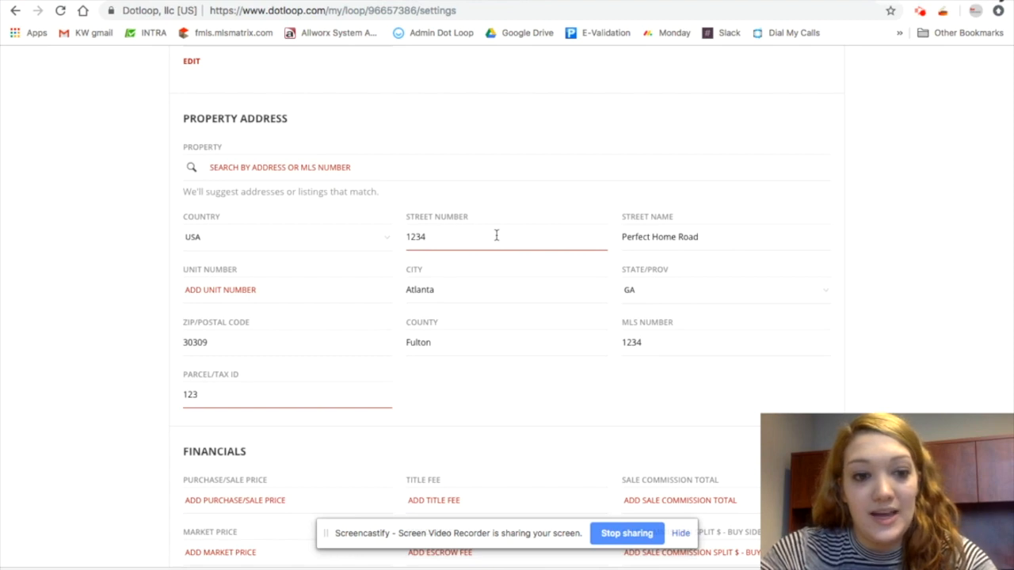
Set the purchase/sale price to 250,000 in the Financials section
{"action": "scroll", "coordinate": [571, 270], "scroll_direction": "down", "scroll_amount": 3}
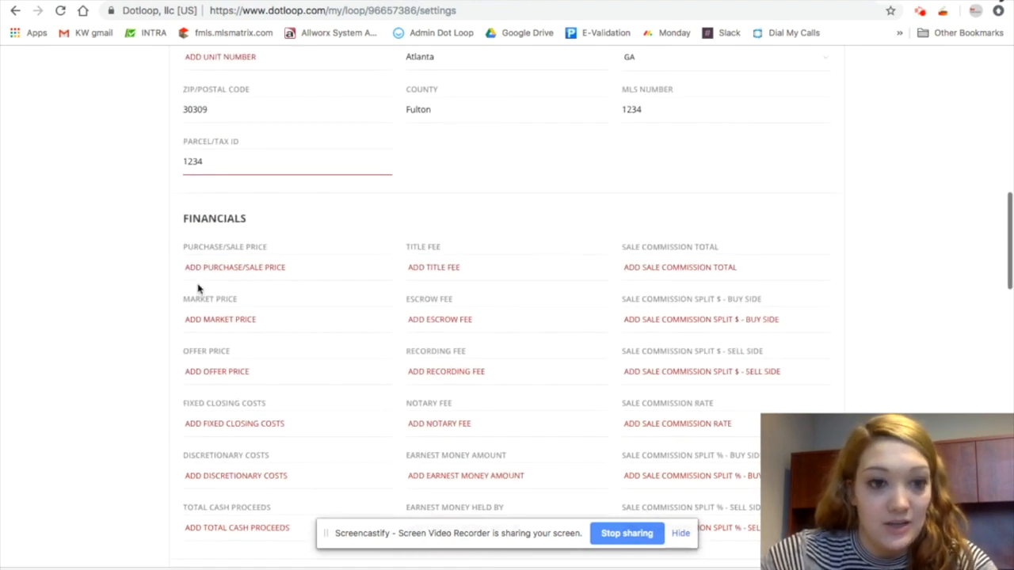
{"action": "left_click", "coordinate": [206, 271]}
{"action": "type", "text": "250"}
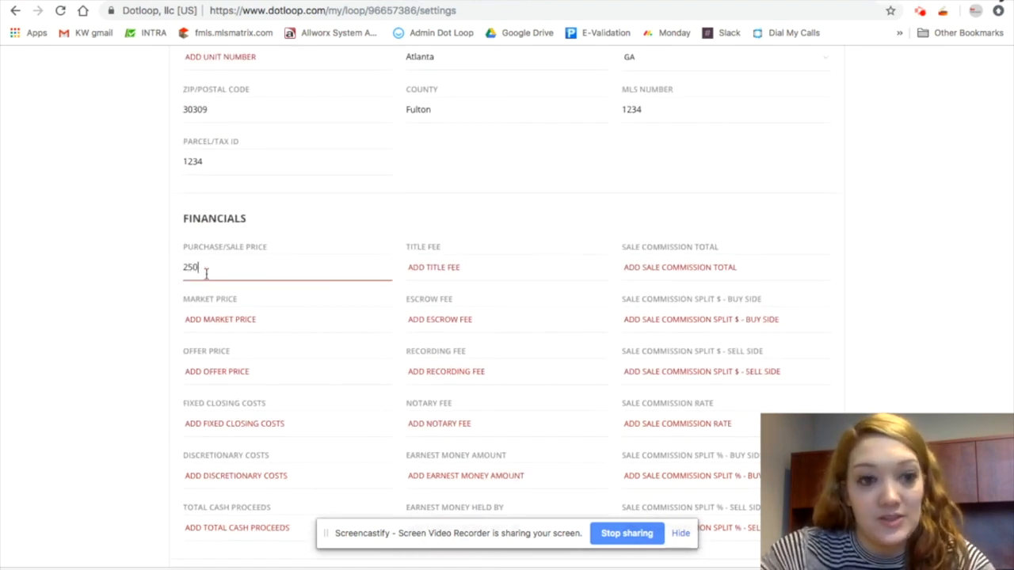
{"action": "type", "text": ",000"}
{"action": "key", "text": "Tab"}
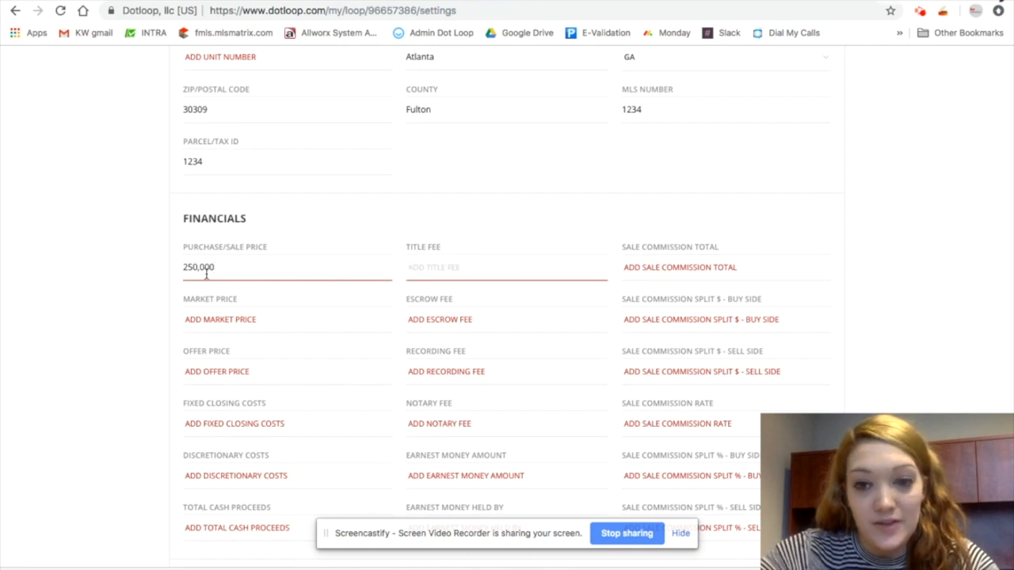
Set the sale commission total to 3
{"action": "key", "text": "Tab"}
{"action": "type", "text": "3"}
{"action": "key", "text": "Tab"}
{"action": "key", "text": "Tab"}
{"action": "key", "text": "Tab"}
{"action": "key", "text": "Tab"}
{"action": "key", "text": "Tab"}
{"action": "key", "text": "Tab"}
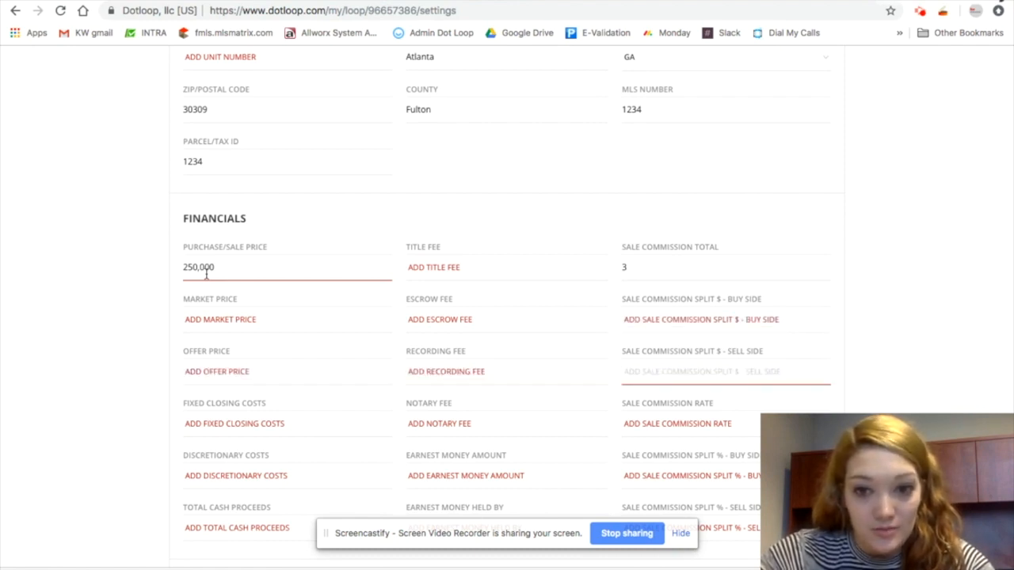
{"action": "key", "text": "Tab"}
{"action": "key", "text": "Tab"}
Set the earnest money amount to 1000
{"action": "key", "text": "Tab"}
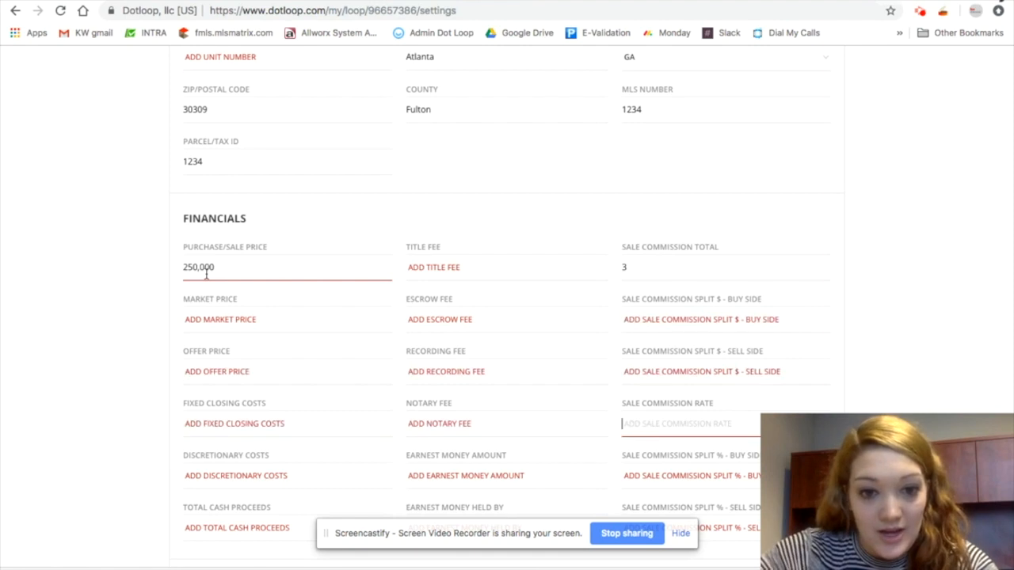
{"action": "scroll", "coordinate": [229, 195], "scroll_direction": "down", "scroll_amount": 2}
{"action": "key", "text": "Tab"}
{"action": "key", "text": "Tab"}
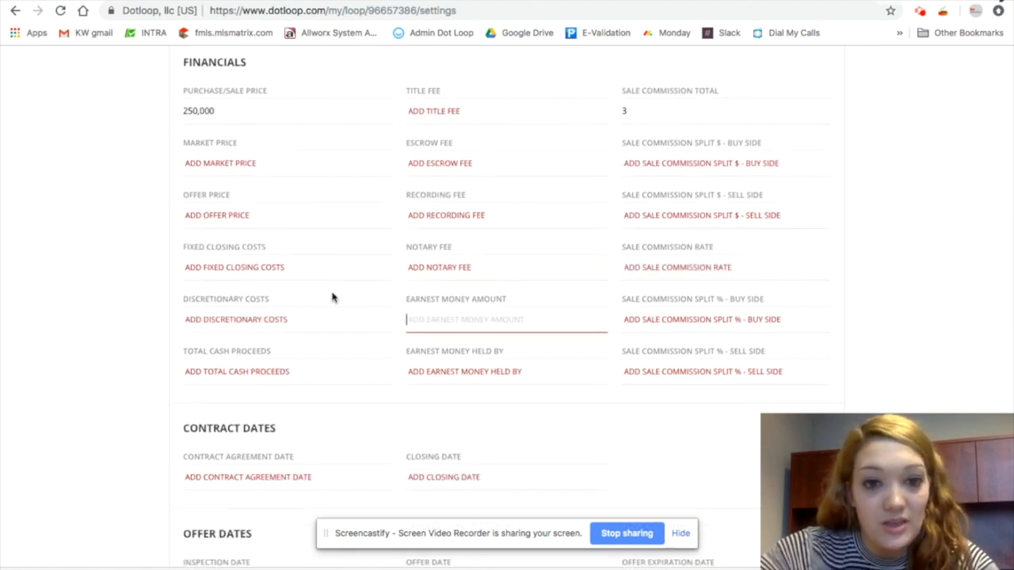
{"action": "type", "text": "100"}
Enter KWAM as the party holding the earnest money
{"action": "key", "text": "Tab"}
{"action": "key", "text": "Tab"}
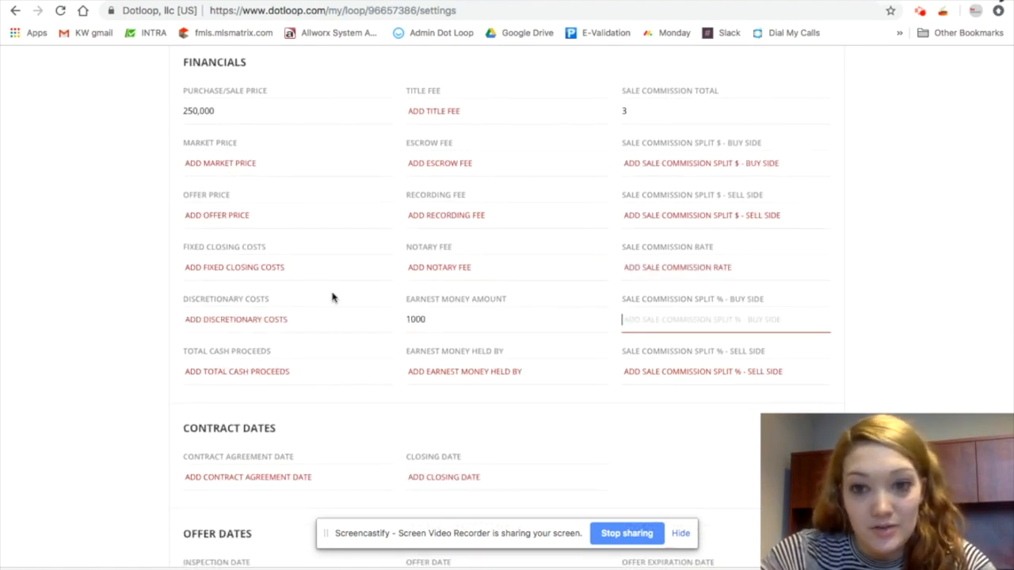
{"action": "key", "text": "Tab"}
{"action": "type", "text": "KWAM"}
{"action": "key", "text": "Tab"}
{"action": "key", "text": "Tab"}
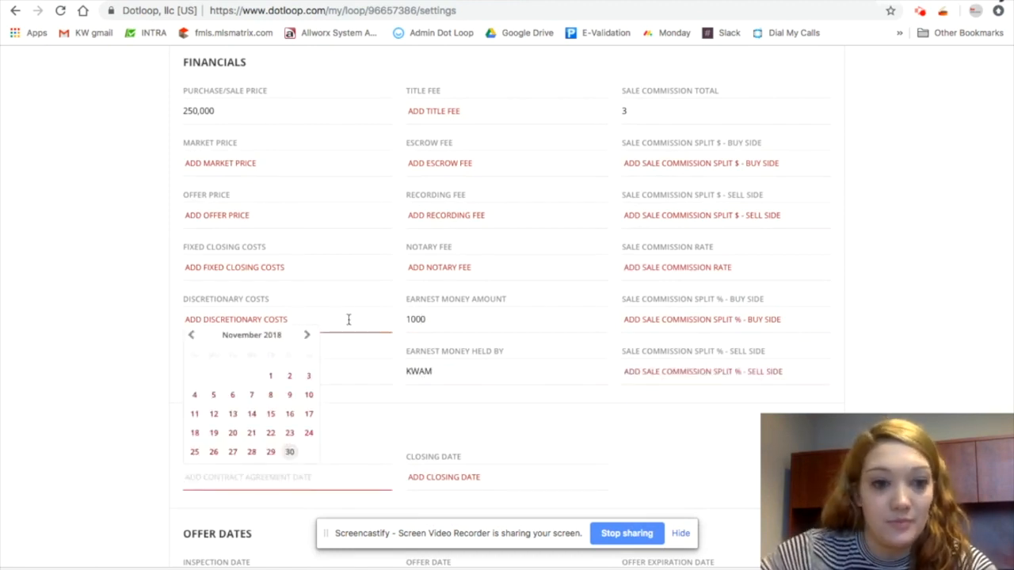
Set the contract agreement date to 12/01/2018
{"action": "left_click", "coordinate": [141, 451]}
{"action": "scroll", "coordinate": [141, 451], "scroll_direction": "down", "scroll_amount": 2}
{"action": "left_click", "coordinate": [277, 351]}
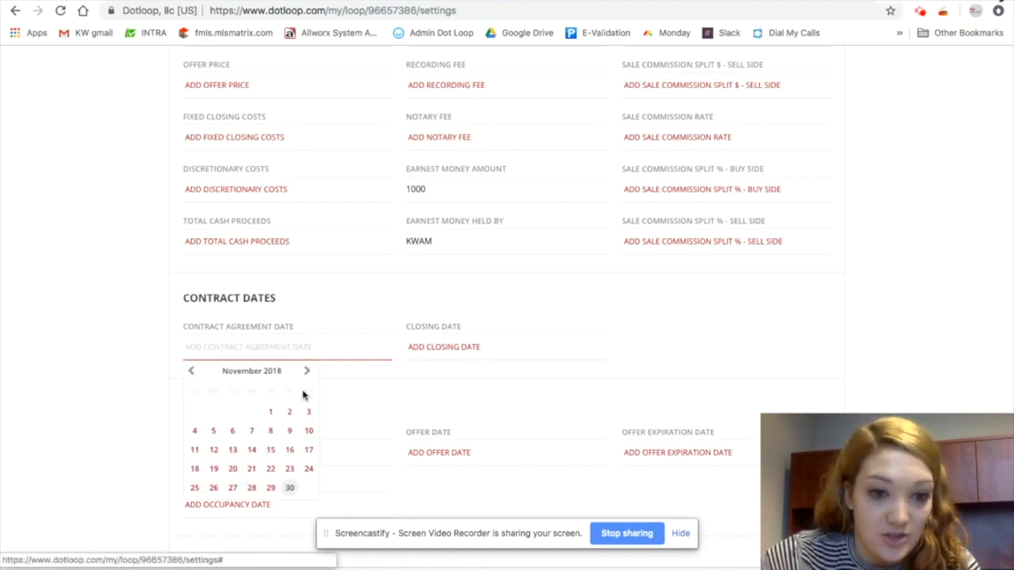
{"action": "left_click", "coordinate": [307, 370]}
{"action": "left_click", "coordinate": [310, 413]}
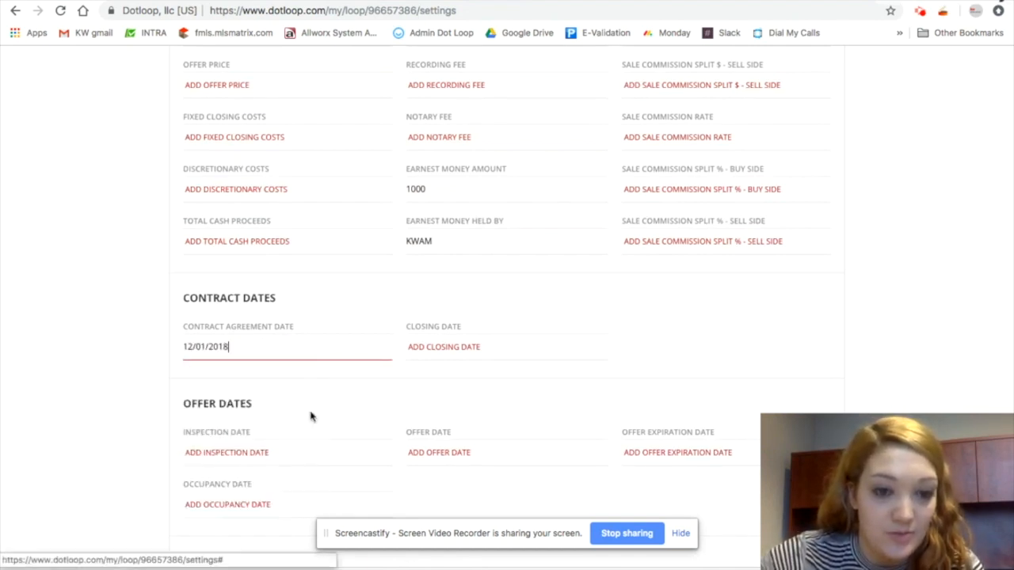
Set the closing date to 12/07/2018
{"action": "left_click", "coordinate": [450, 352]}
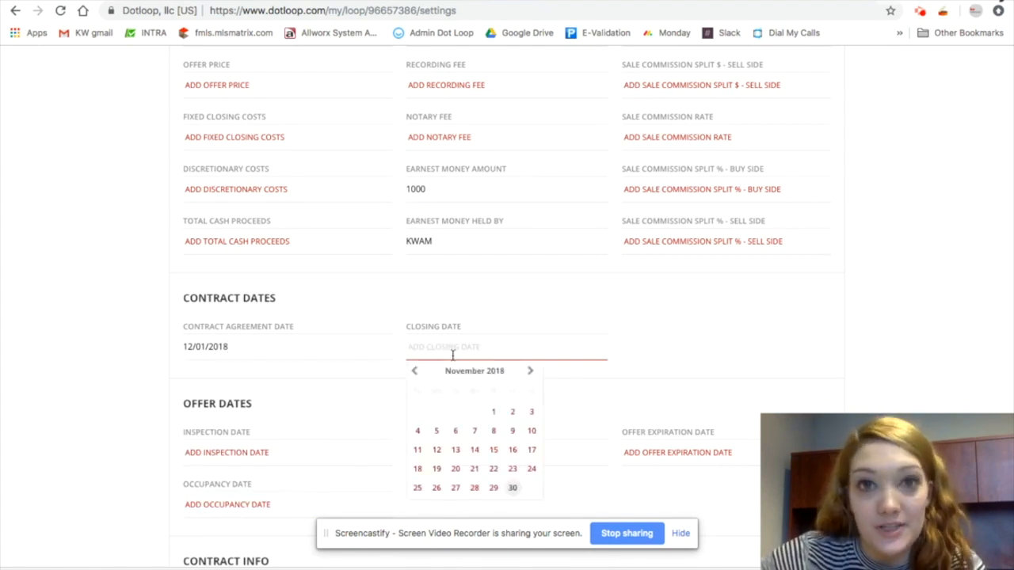
{"action": "left_click", "coordinate": [531, 372]}
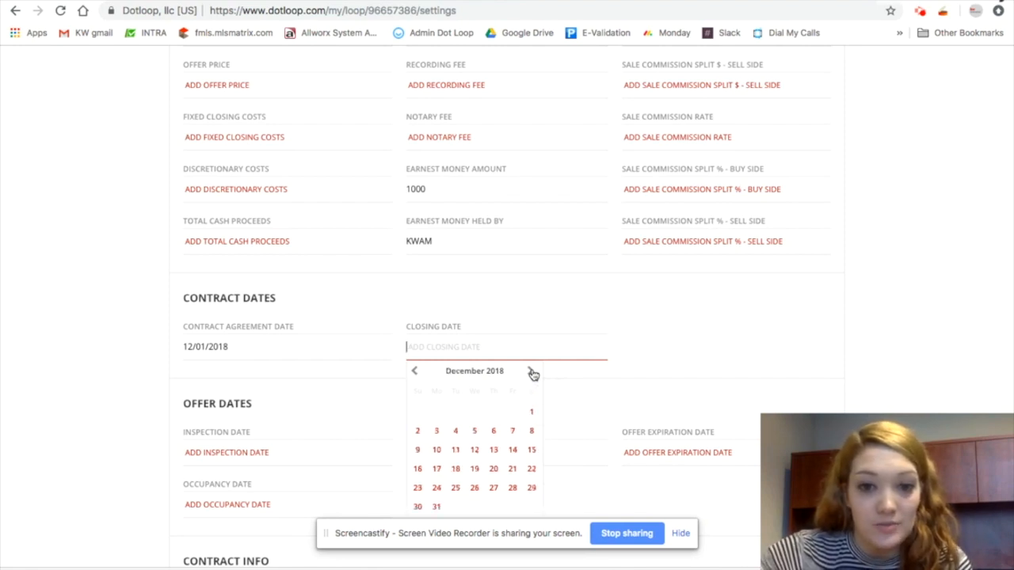
{"action": "left_click", "coordinate": [512, 431]}
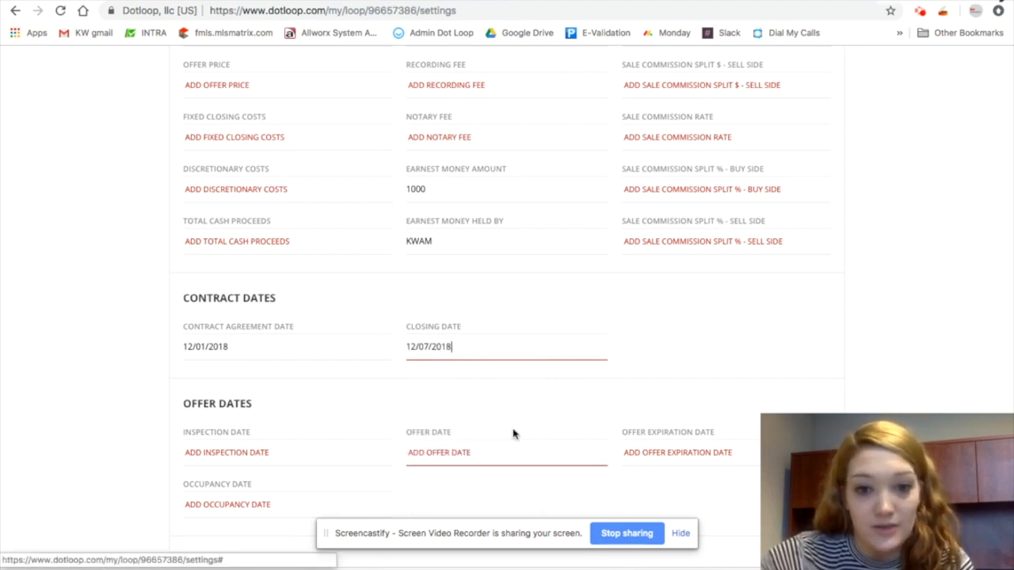
Set the listing date to 11/01/2018 in the Listing Information section
{"action": "scroll", "coordinate": [569, 356], "scroll_direction": "down", "scroll_amount": 3}
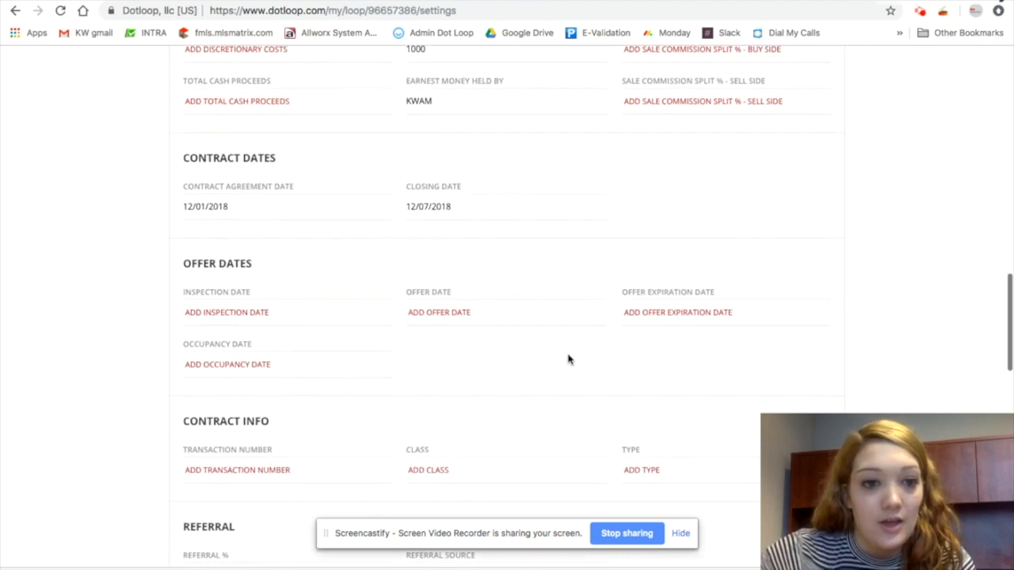
{"action": "left_click", "coordinate": [267, 247]}
{"action": "scroll", "coordinate": [294, 306], "scroll_direction": "down", "scroll_amount": 4}
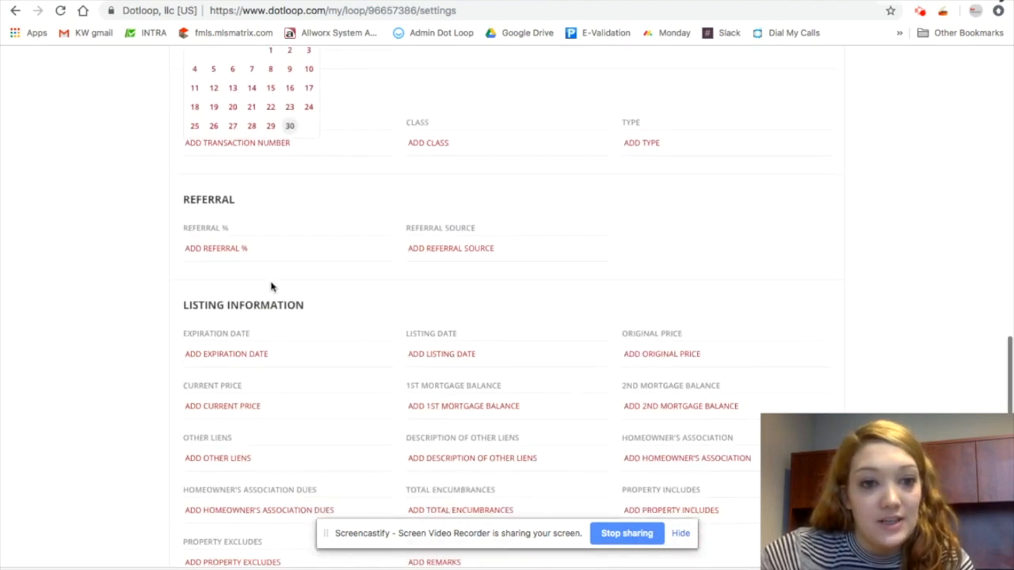
{"action": "left_click", "coordinate": [286, 215]}
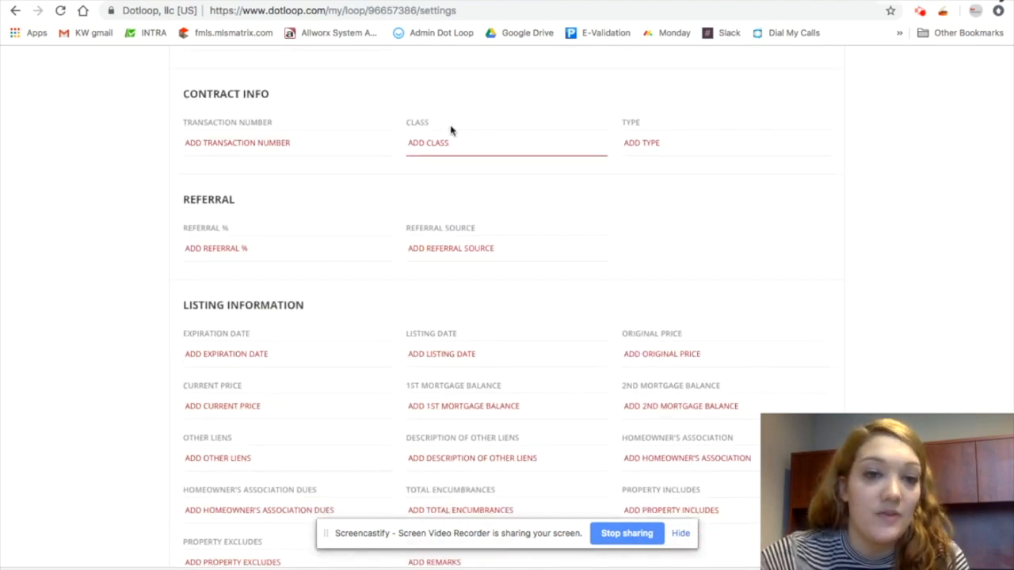
{"action": "scroll", "coordinate": [285, 339], "scroll_direction": "down", "scroll_amount": 3}
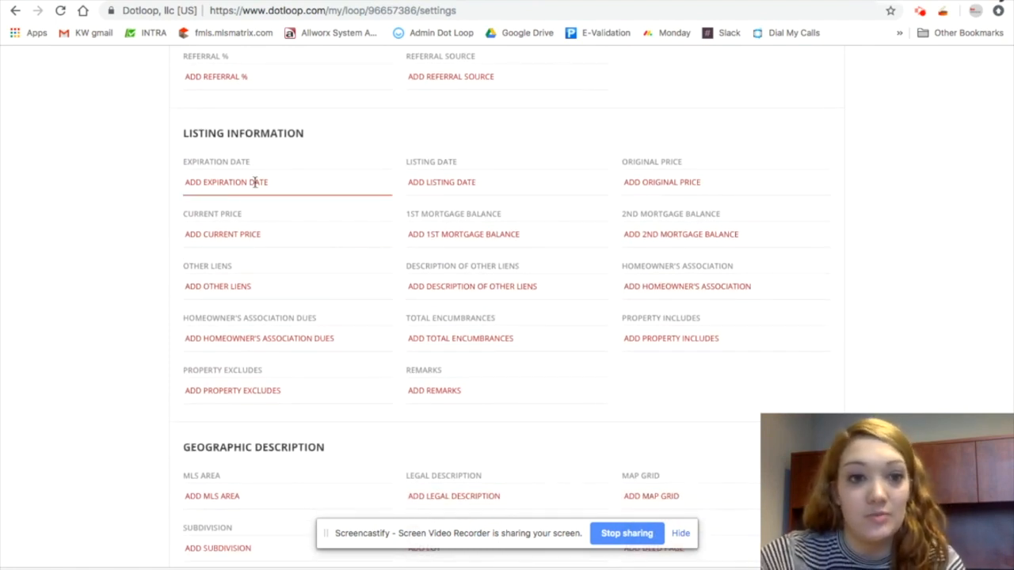
{"action": "left_click", "coordinate": [255, 182]}
{"action": "left_click", "coordinate": [111, 171]}
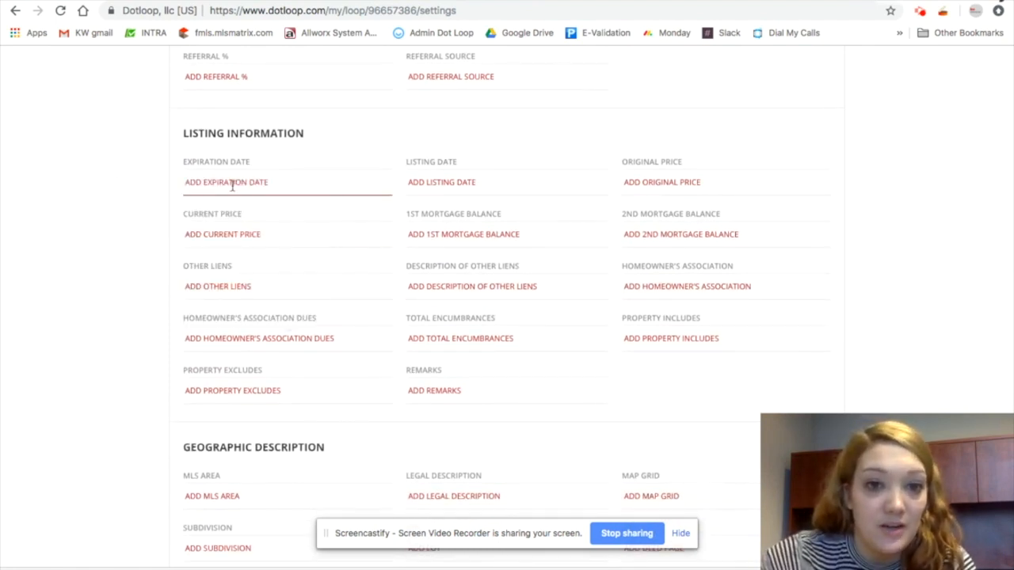
{"action": "left_click", "coordinate": [442, 176]}
{"action": "left_click", "coordinate": [497, 252]}
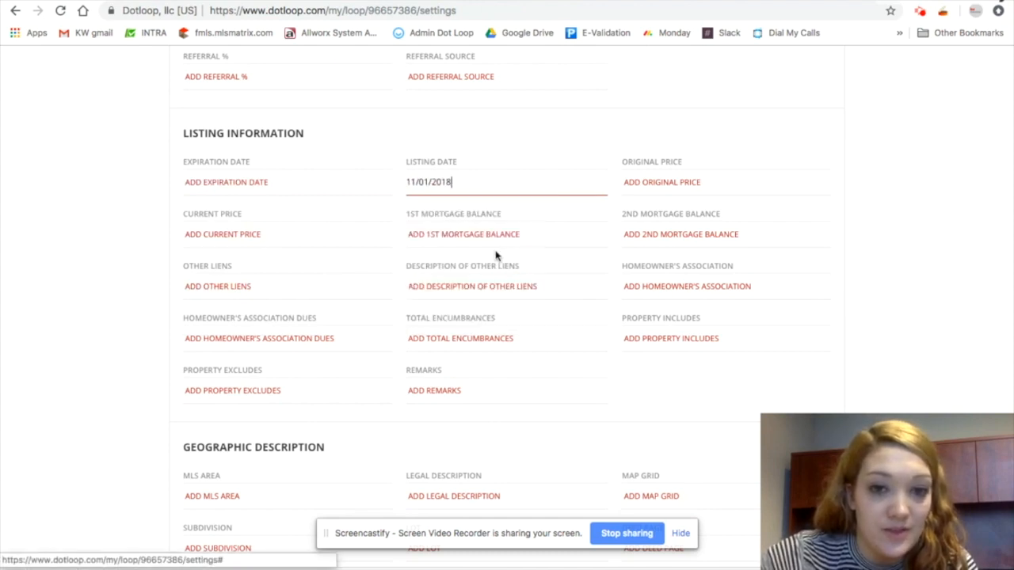
Set the current price to 275,000
{"action": "left_click", "coordinate": [283, 233]}
{"action": "type", "text": "2"}
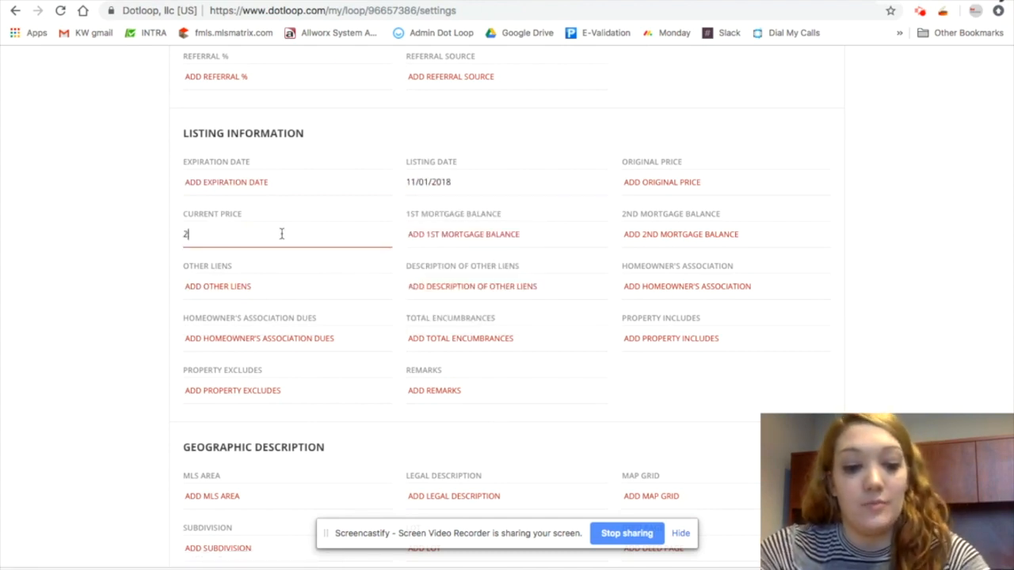
{"action": "type", "text": "75,000"}
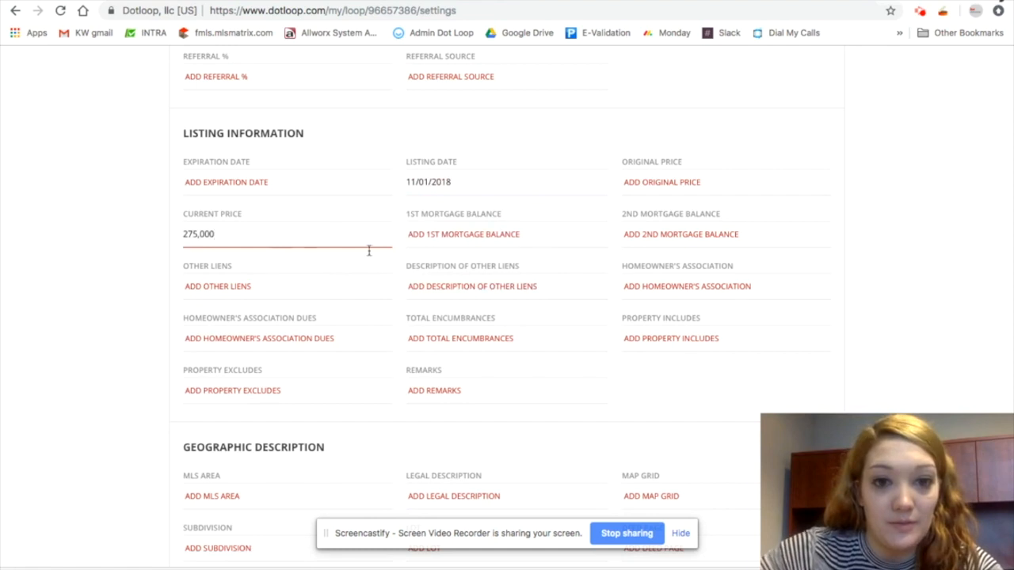
{"action": "key", "text": "Return"}
Fill in the Property section with year built 1998, 4 bedrooms and 3 bathrooms
{"action": "scroll", "coordinate": [238, 349], "scroll_direction": "down", "scroll_amount": 2}
{"action": "scroll", "coordinate": [263, 370], "scroll_direction": "down", "scroll_amount": 3}
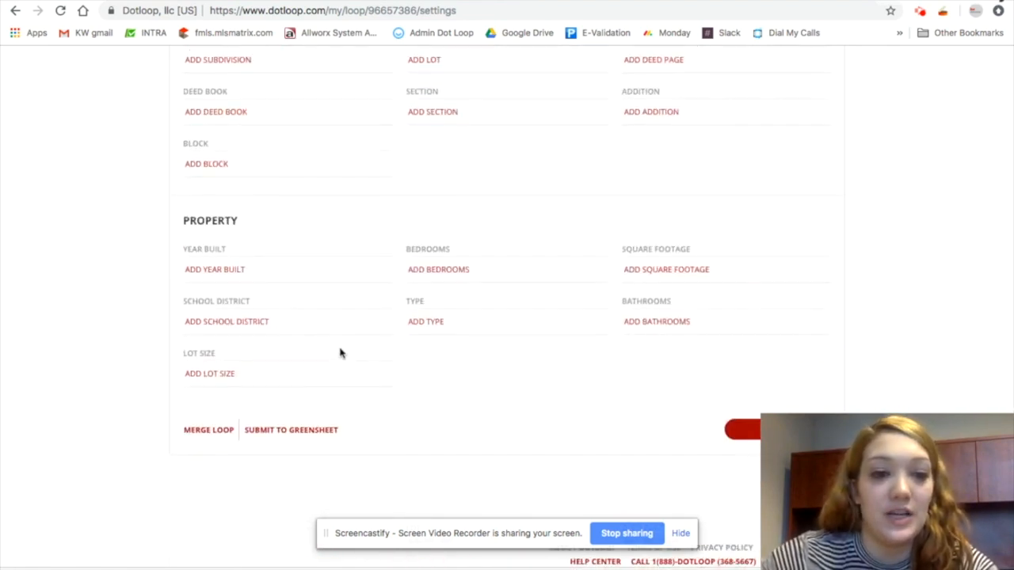
{"action": "left_click", "coordinate": [276, 271]}
{"action": "type", "text": "199"}
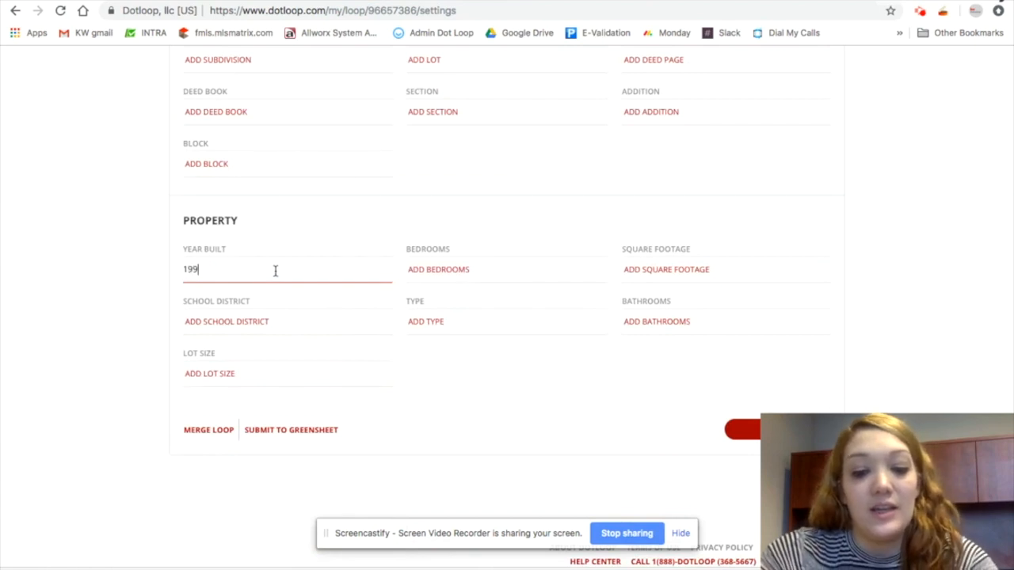
{"action": "key", "text": "Tab"}
{"action": "type", "text": "4"}
{"action": "key", "text": "Tab"}
{"action": "key", "text": "Tab"}
{"action": "key", "text": "Tab"}
{"action": "key", "text": "Tab"}
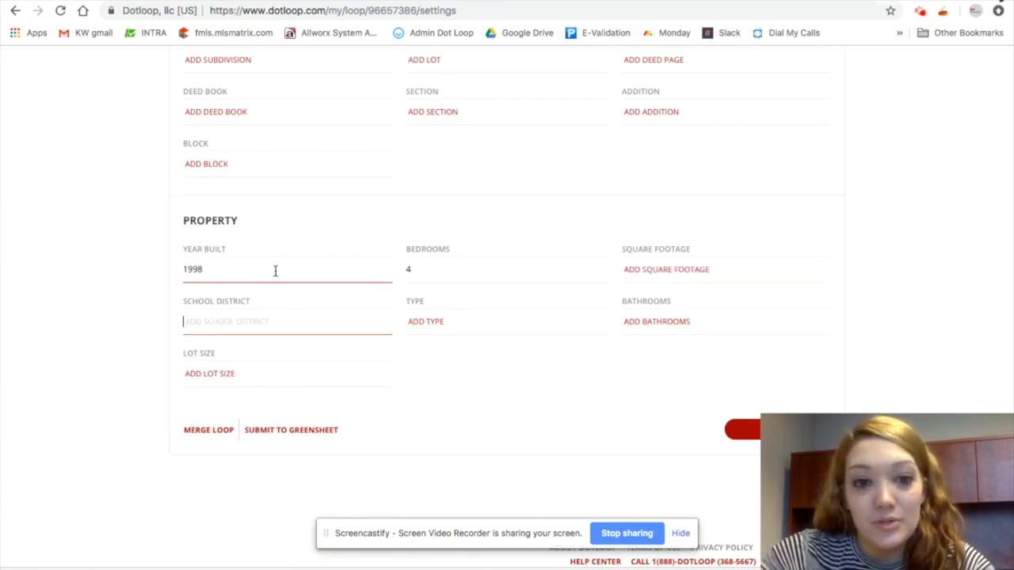
{"action": "type", "text": "3"}
{"action": "key", "text": "Tab"}
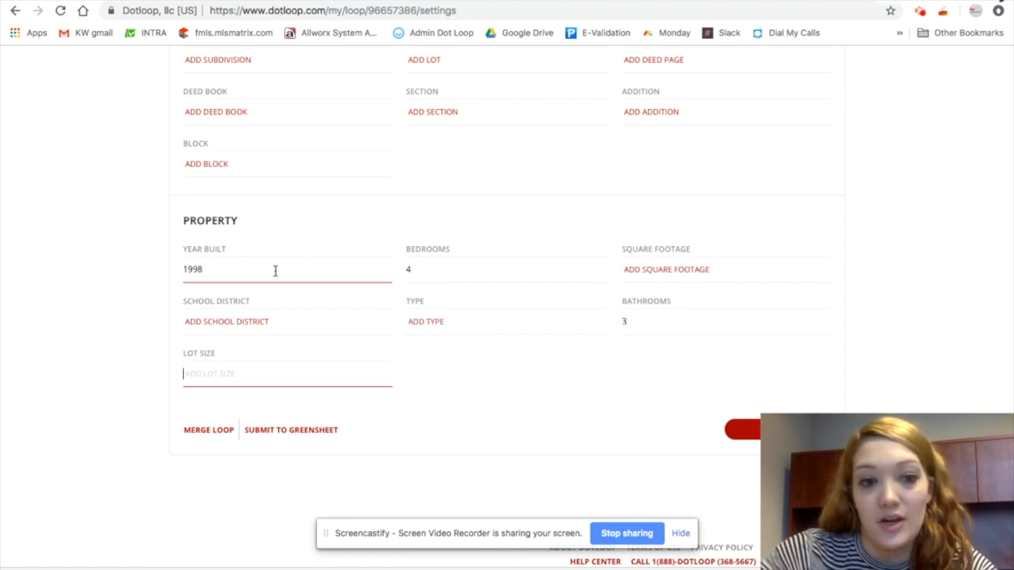
Save the loop details
{"action": "left_click", "coordinate": [878, 340]}
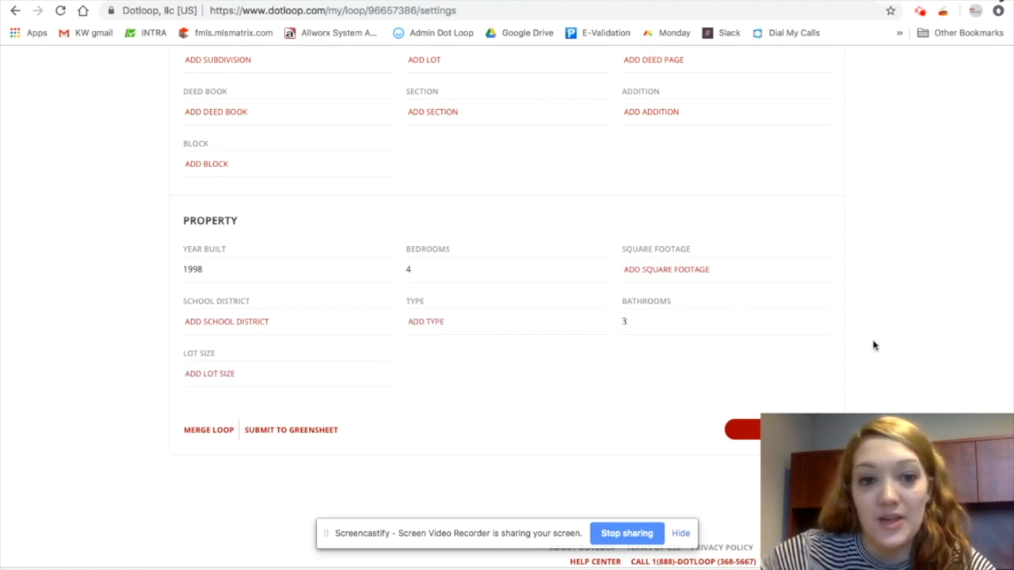
{"action": "scroll", "coordinate": [869, 348], "scroll_direction": "down", "scroll_amount": 1}
{"action": "left_click", "coordinate": [781, 402]}
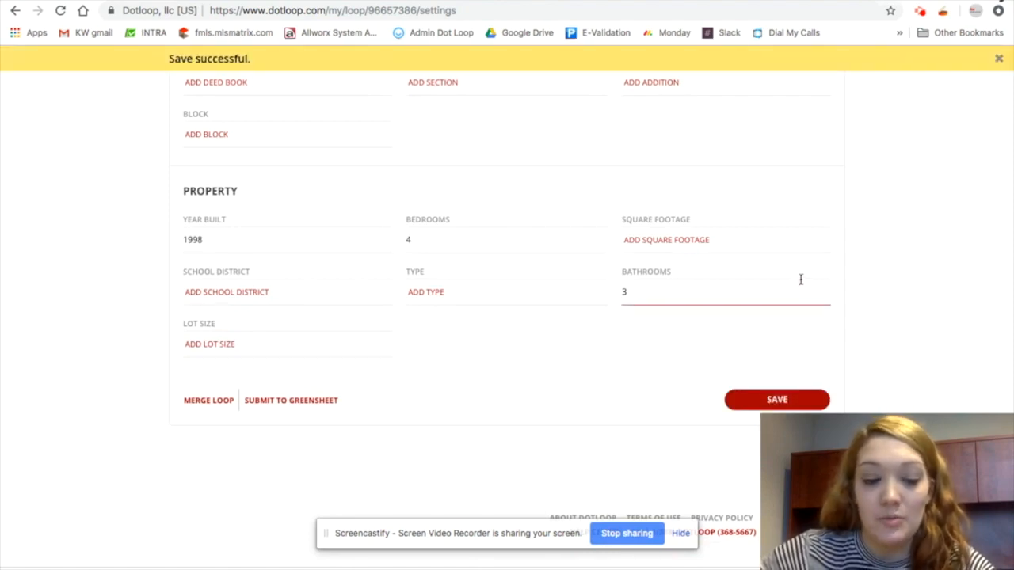
Go back to the loop and open the template chooser for the Contract Docs folder
{"action": "scroll", "coordinate": [853, 256], "scroll_direction": "up", "scroll_amount": 15}
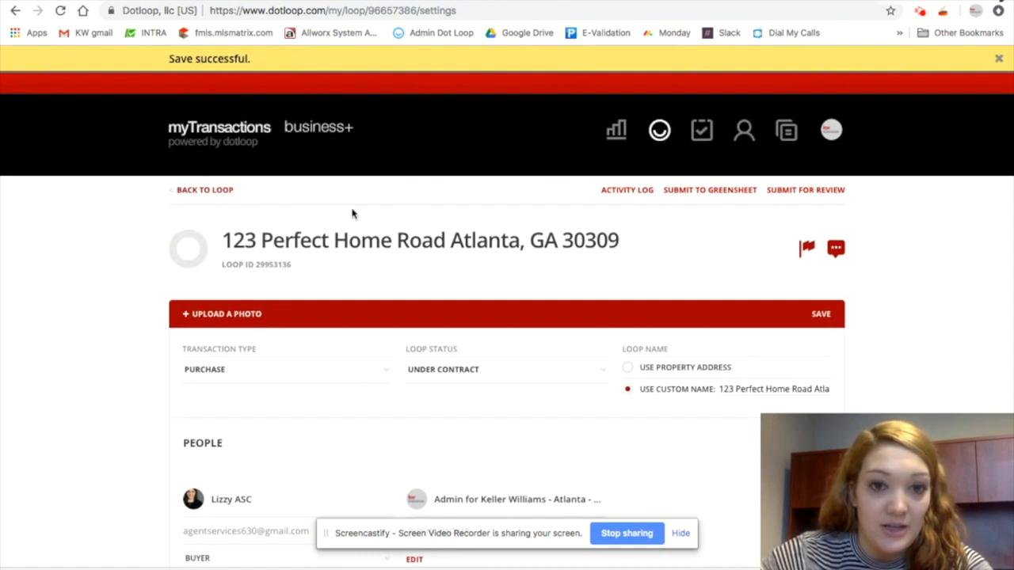
{"action": "left_click", "coordinate": [207, 190]}
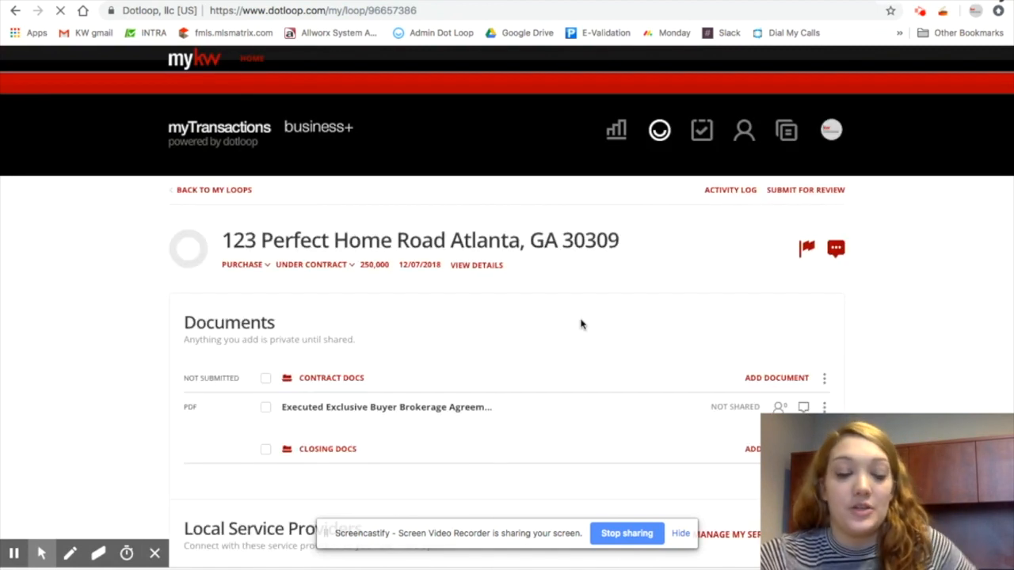
{"action": "scroll", "coordinate": [582, 317], "scroll_direction": "down", "scroll_amount": 5}
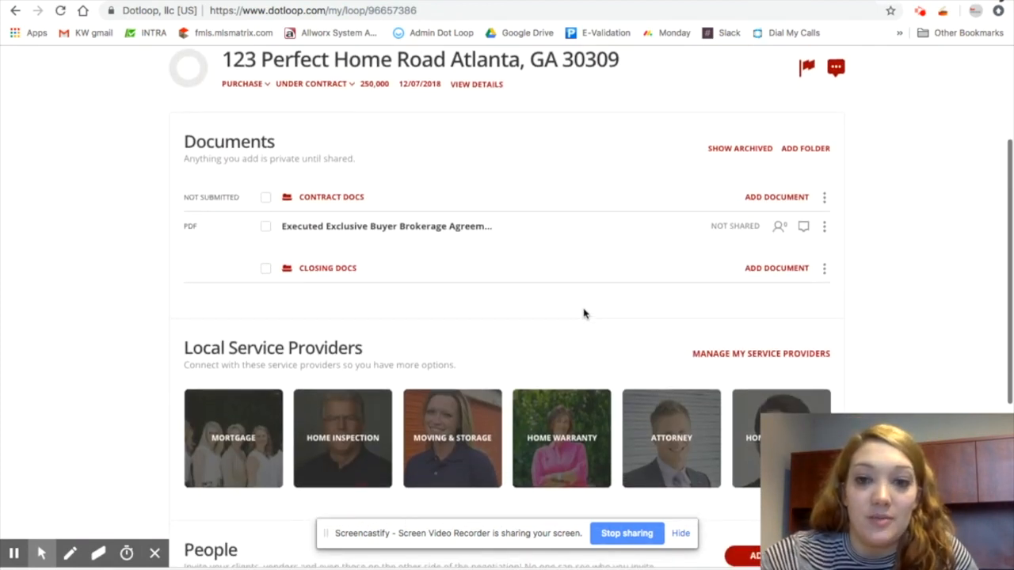
{"action": "left_click", "coordinate": [792, 199]}
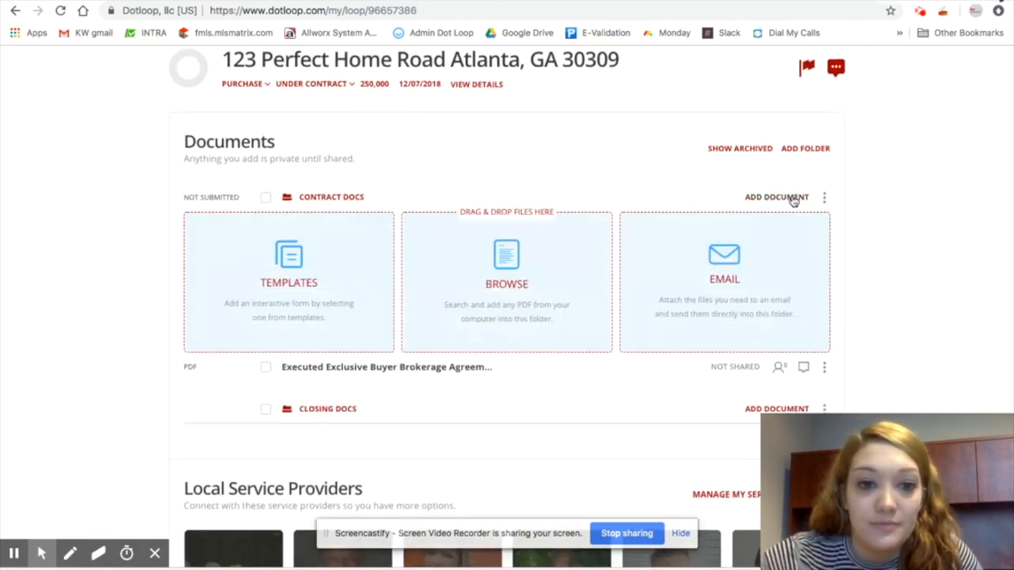
{"action": "left_click", "coordinate": [268, 290]}
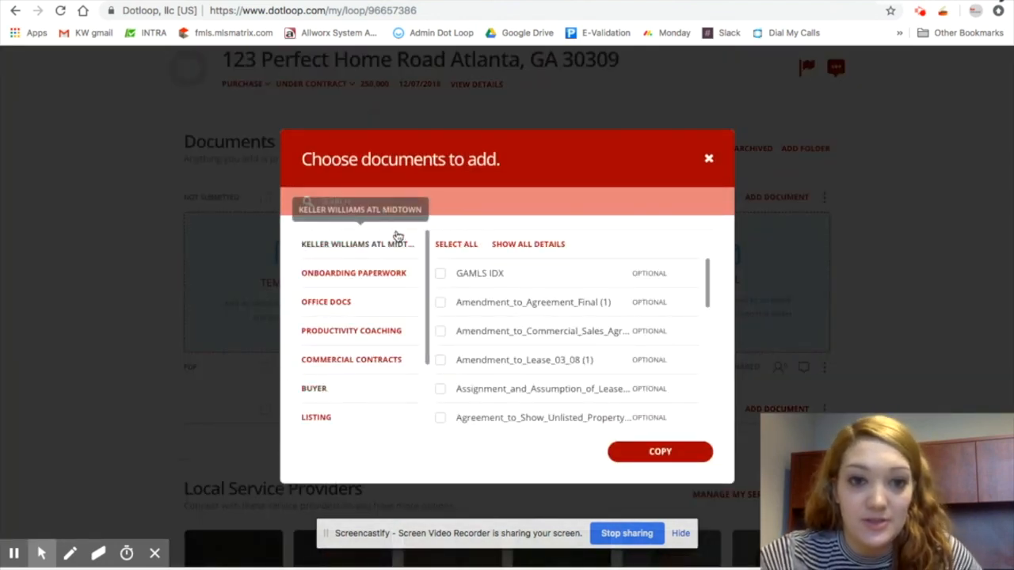
Search the templates for f20 and copy the Purchase and Sale Agreement (GAR F20) into Contract Docs
{"action": "left_click", "coordinate": [379, 202]}
{"action": "type", "text": "purc"}
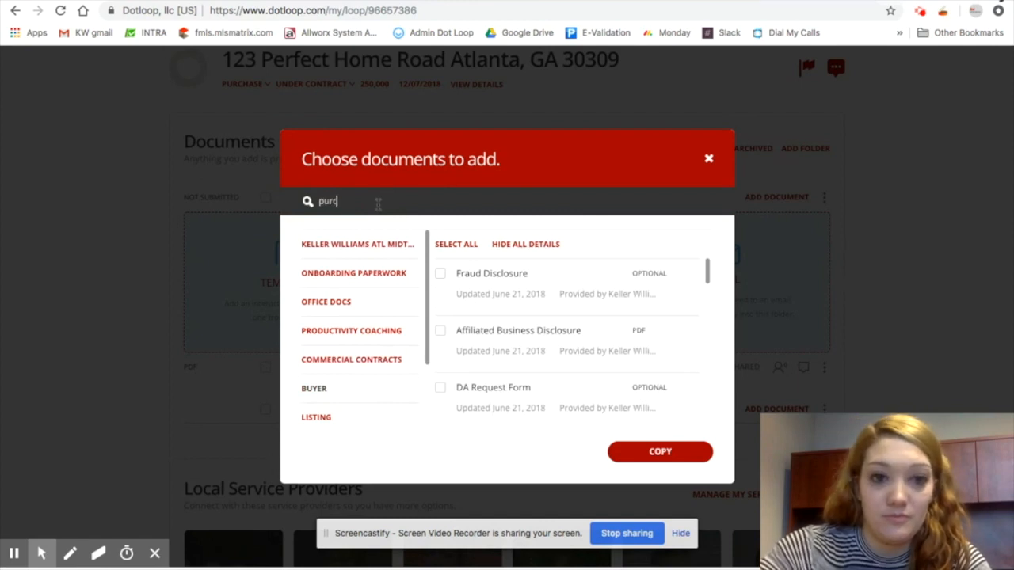
{"action": "type", "text": "hase"}
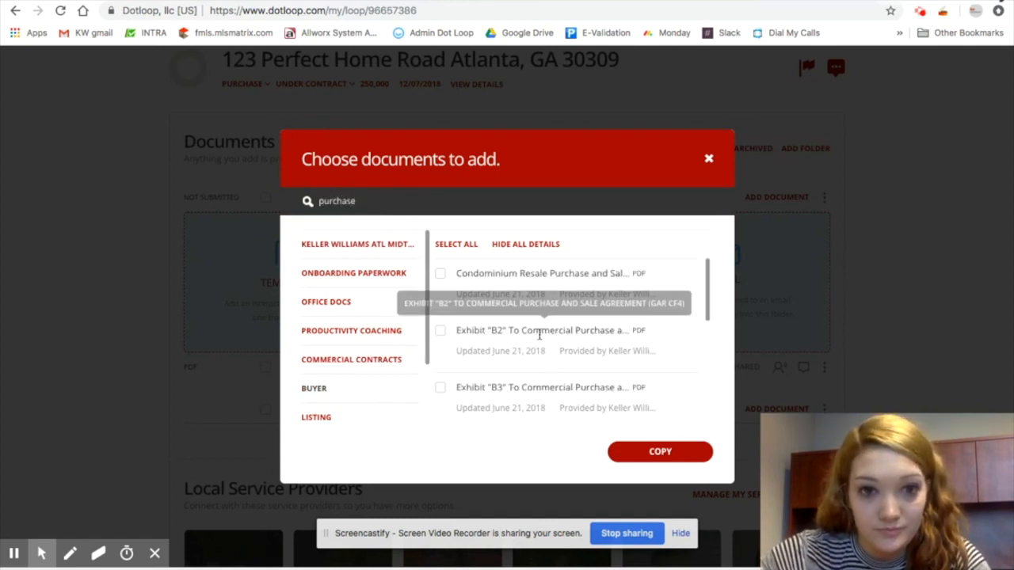
{"action": "scroll", "coordinate": [540, 335], "scroll_direction": "down", "scroll_amount": 5}
{"action": "type", "text": "and s"}
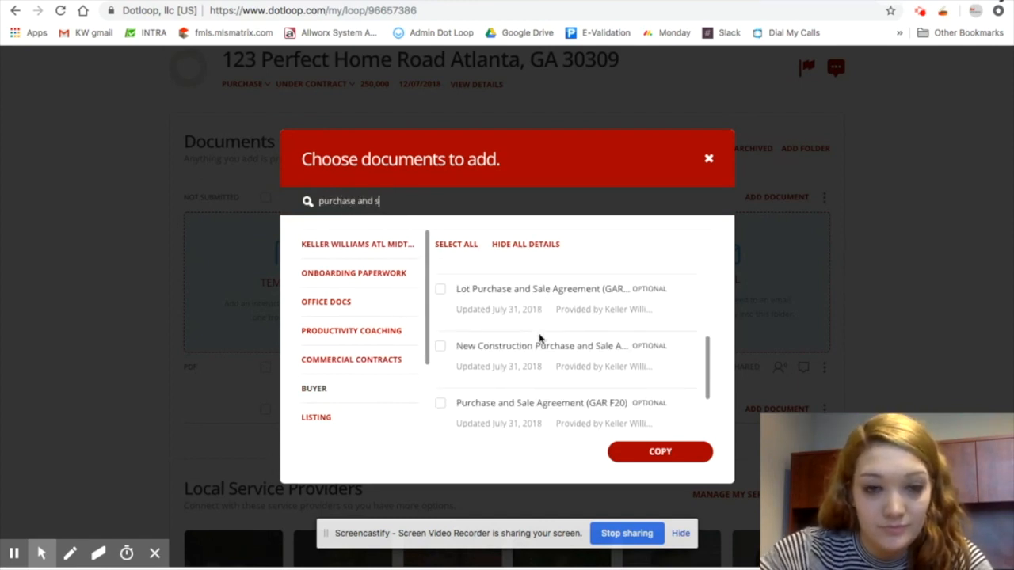
{"action": "type", "text": "ale"}
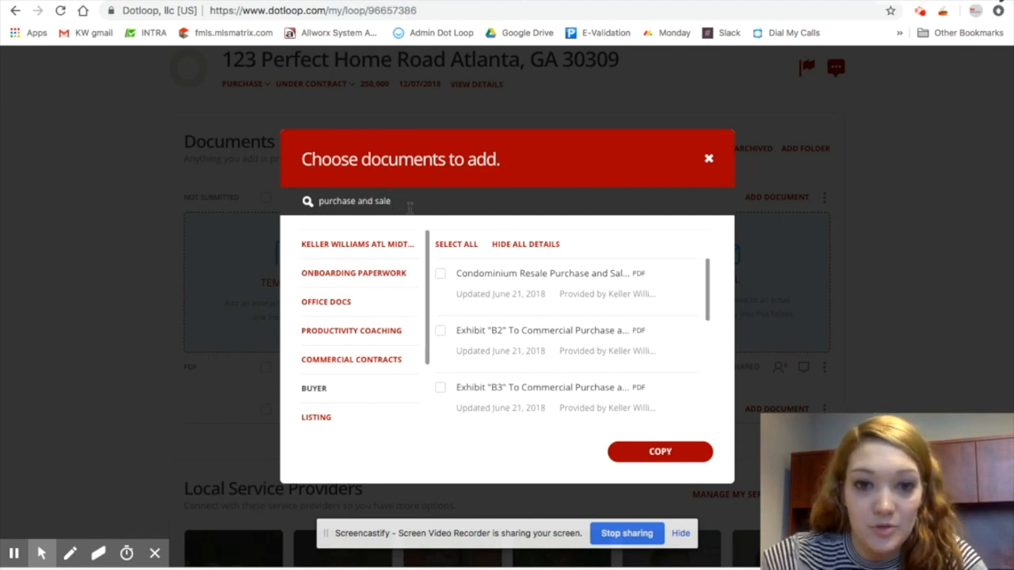
{"action": "key", "text": "Return"}
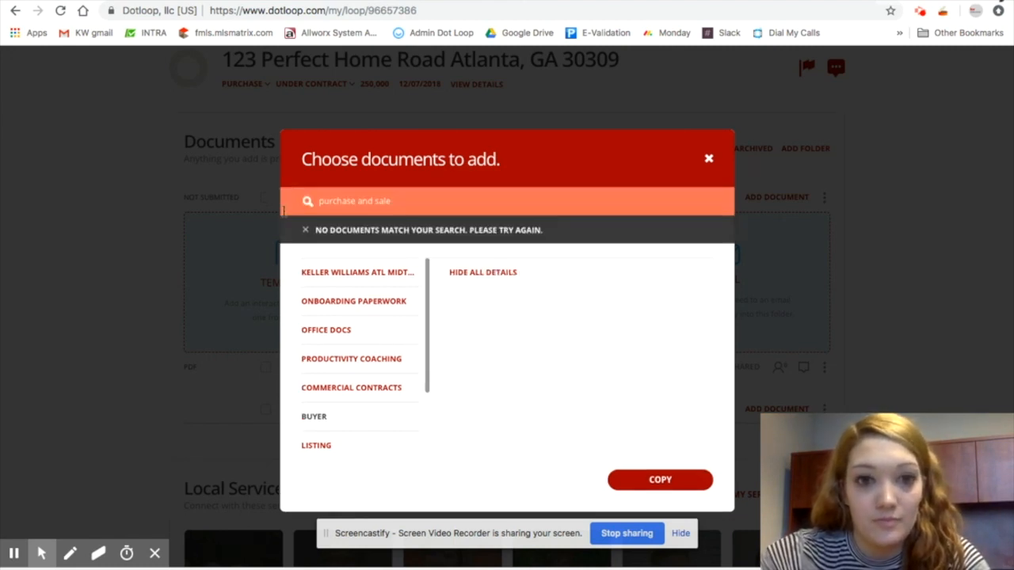
{"action": "key", "text": "BackSpace"}
{"action": "key", "text": "BackSpace"}
{"action": "key", "text": "BackSpace"}
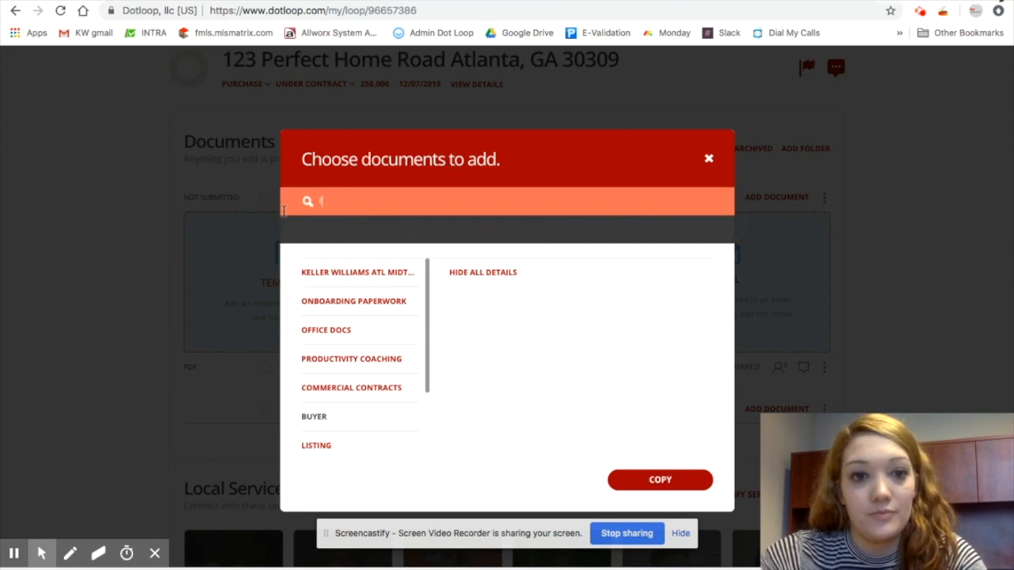
{"action": "type", "text": "f20"}
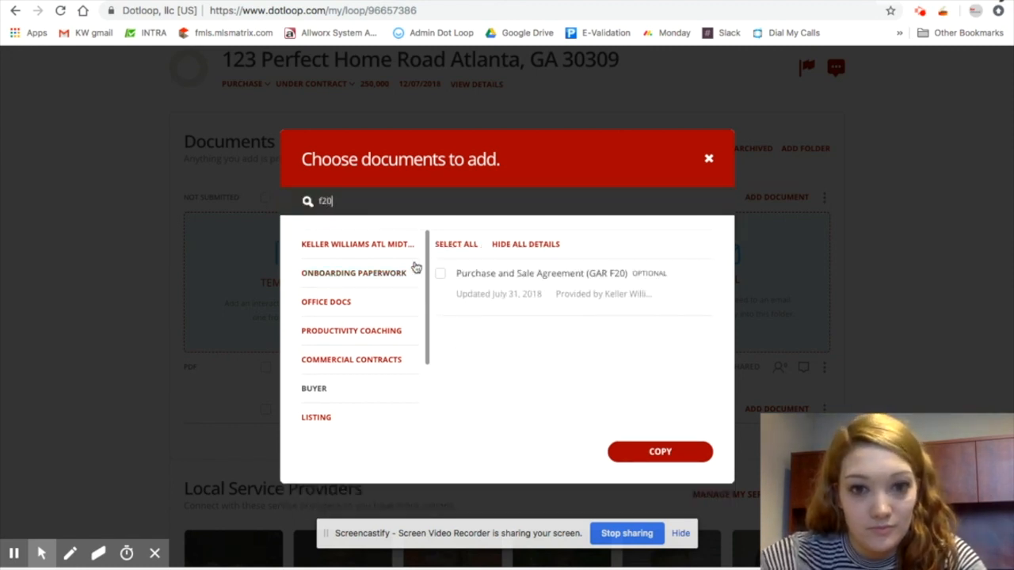
{"action": "left_click", "coordinate": [441, 274]}
{"action": "left_click", "coordinate": [658, 452]}
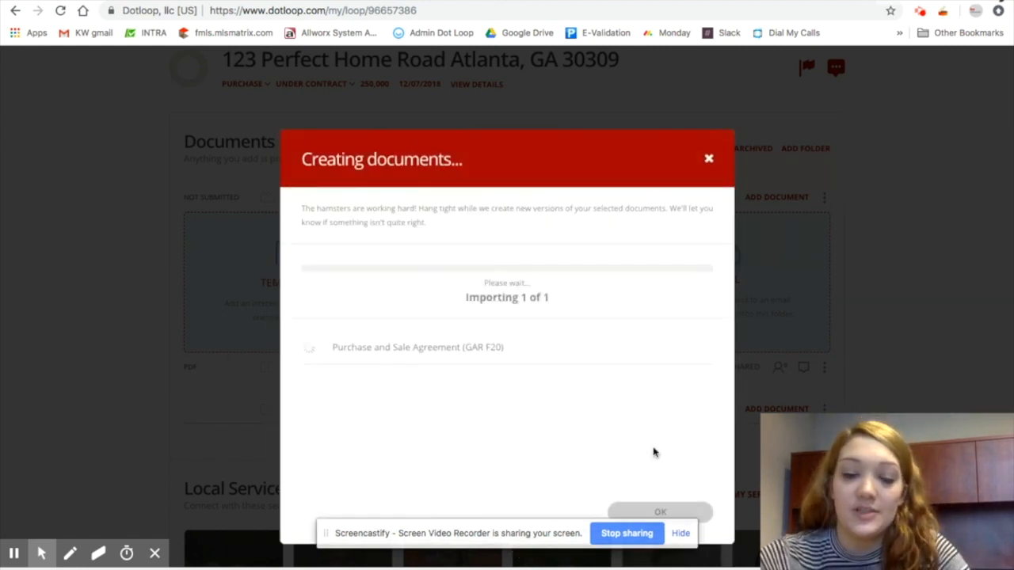
{"action": "left_click", "coordinate": [662, 510]}
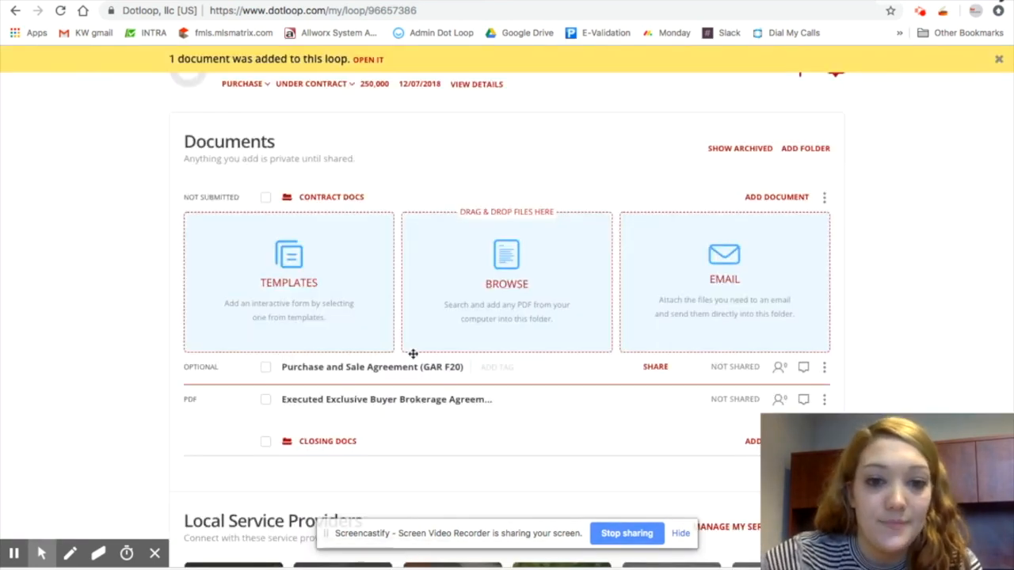
Open the Purchase and Sale Agreement and enter the buyer's phone number in the Autofill form
{"action": "left_click", "coordinate": [401, 375]}
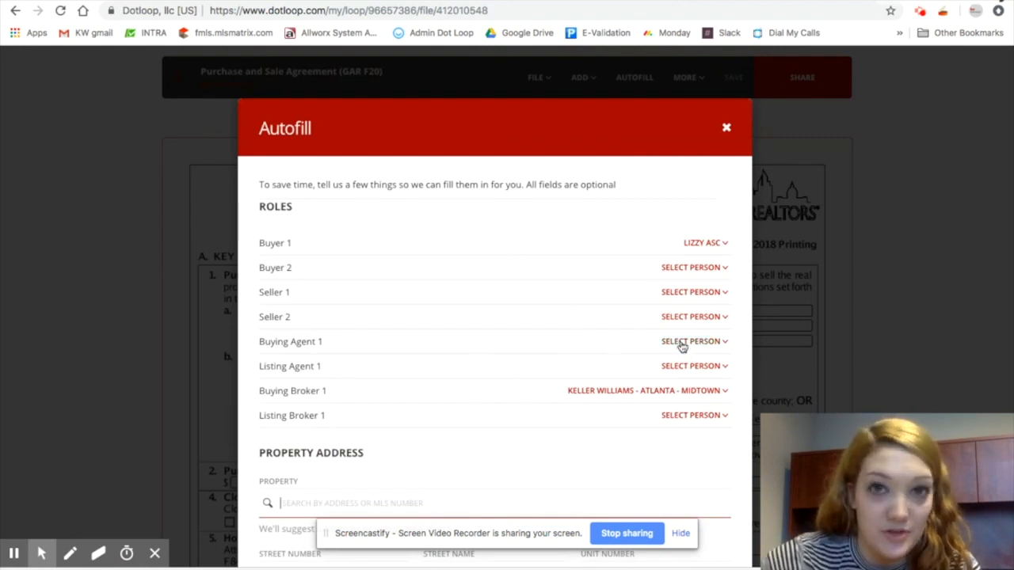
{"action": "scroll", "coordinate": [467, 319], "scroll_direction": "down", "scroll_amount": 5}
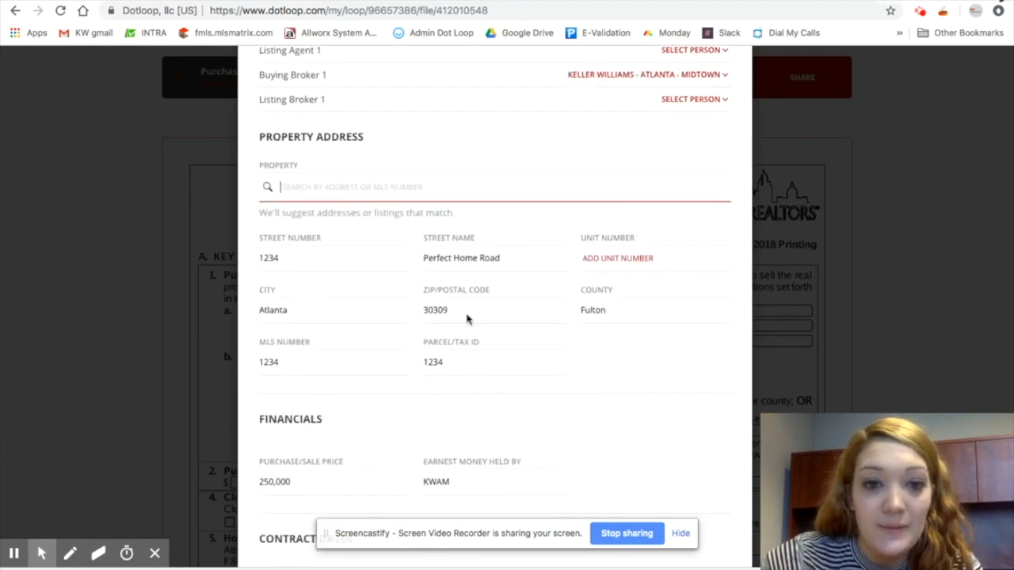
{"action": "scroll", "coordinate": [573, 357], "scroll_direction": "down", "scroll_amount": 1}
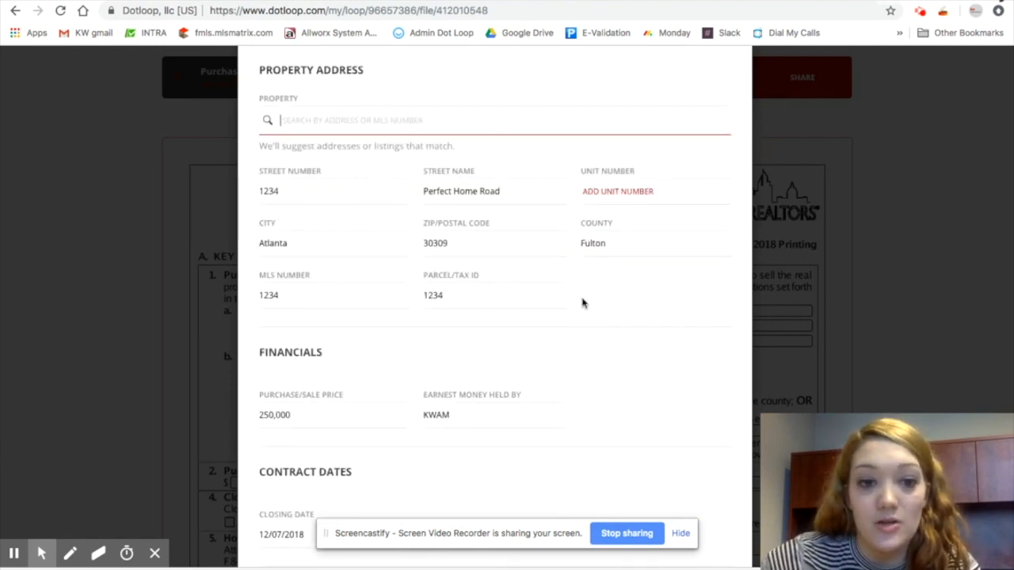
{"action": "scroll", "coordinate": [582, 302], "scroll_direction": "down", "scroll_amount": 3}
{"action": "scroll", "coordinate": [553, 230], "scroll_direction": "down", "scroll_amount": 3}
{"action": "scroll", "coordinate": [553, 232], "scroll_direction": "down", "scroll_amount": 2}
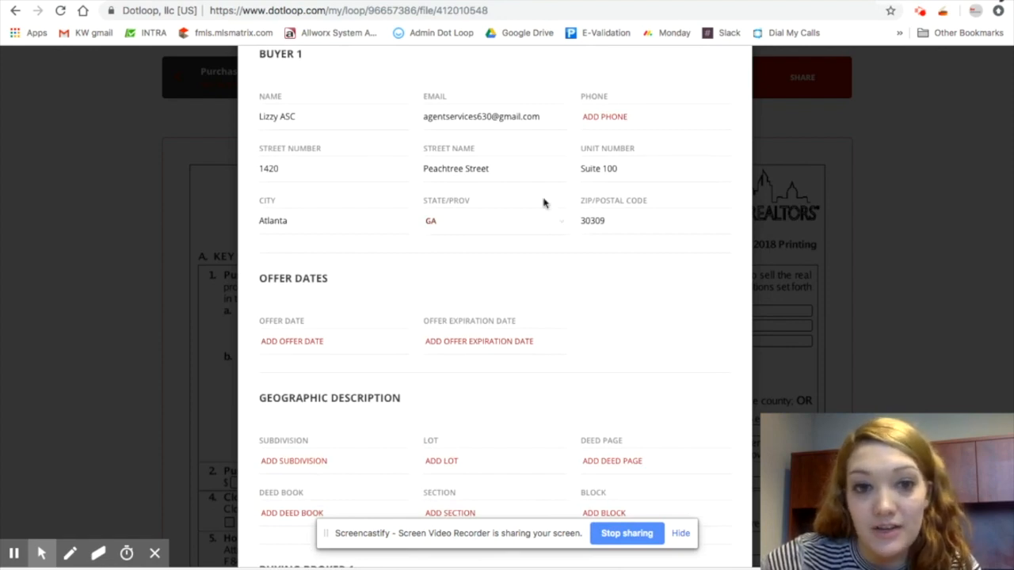
{"action": "scroll", "coordinate": [545, 202], "scroll_direction": "up", "scroll_amount": 2}
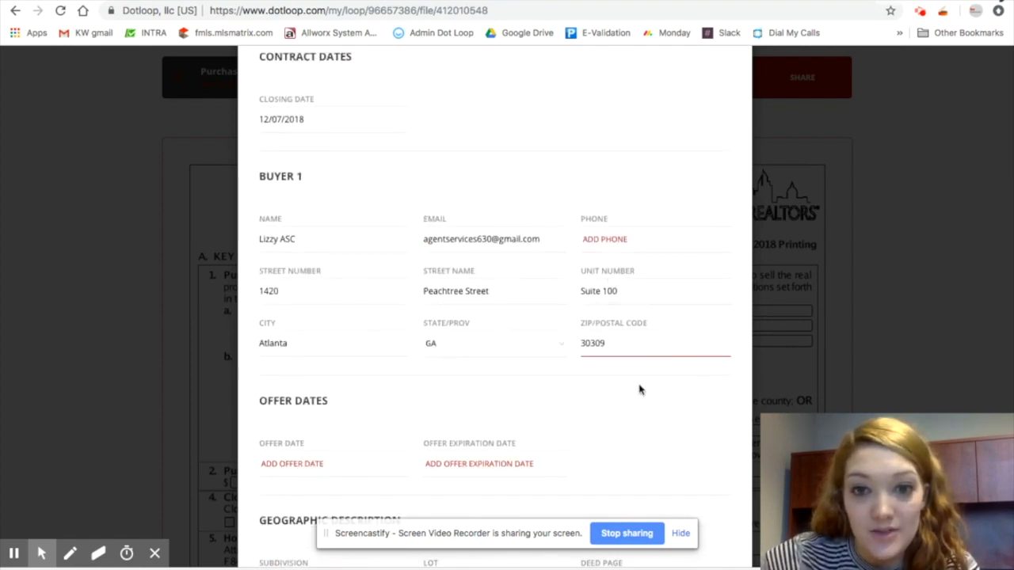
{"action": "left_click", "coordinate": [639, 239]}
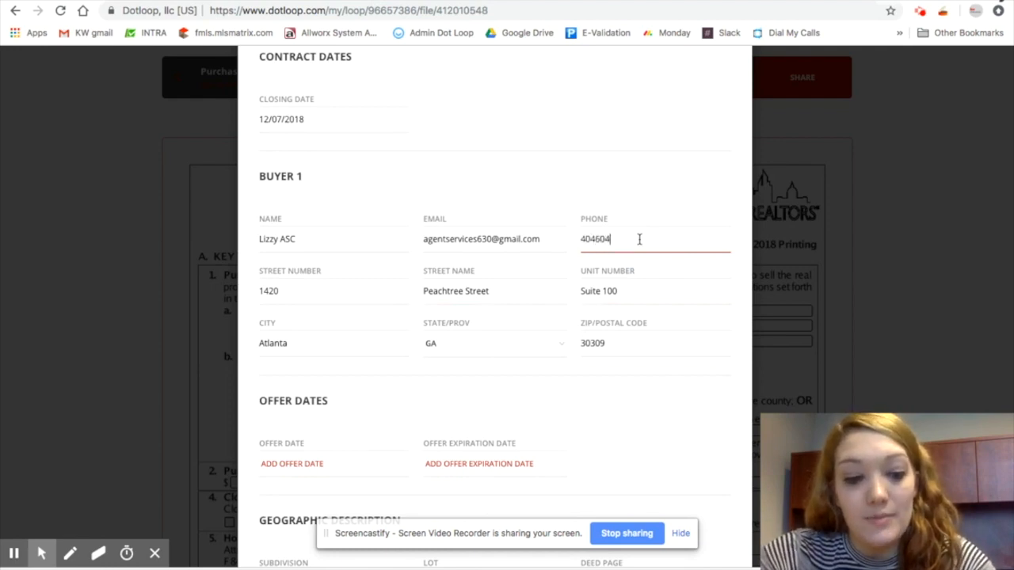
Set the offer date to 11/30/2018 and the offer expiration date to 12/01/2018
{"action": "scroll", "coordinate": [592, 414], "scroll_direction": "down", "scroll_amount": 2}
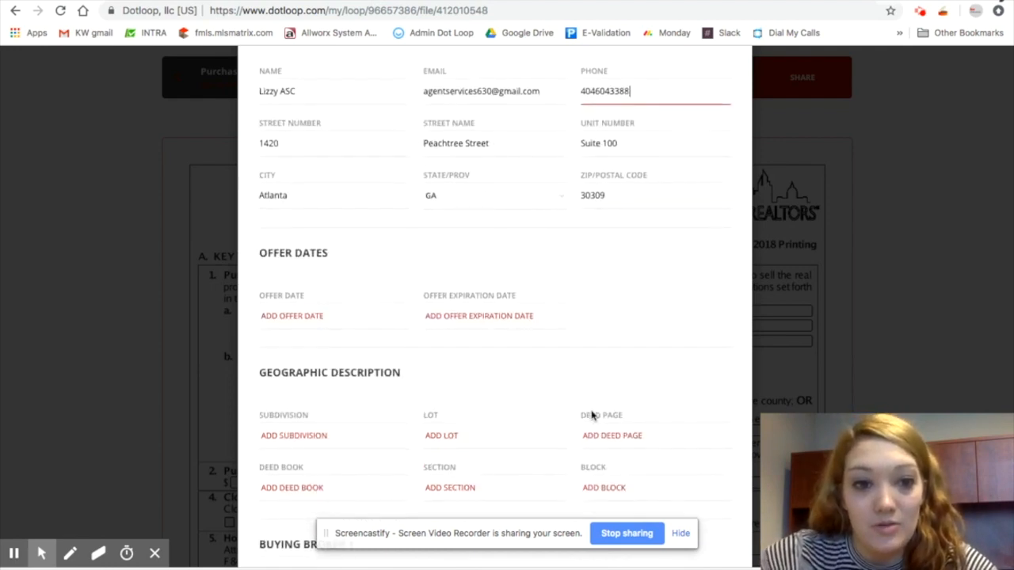
{"action": "left_click", "coordinate": [290, 314]}
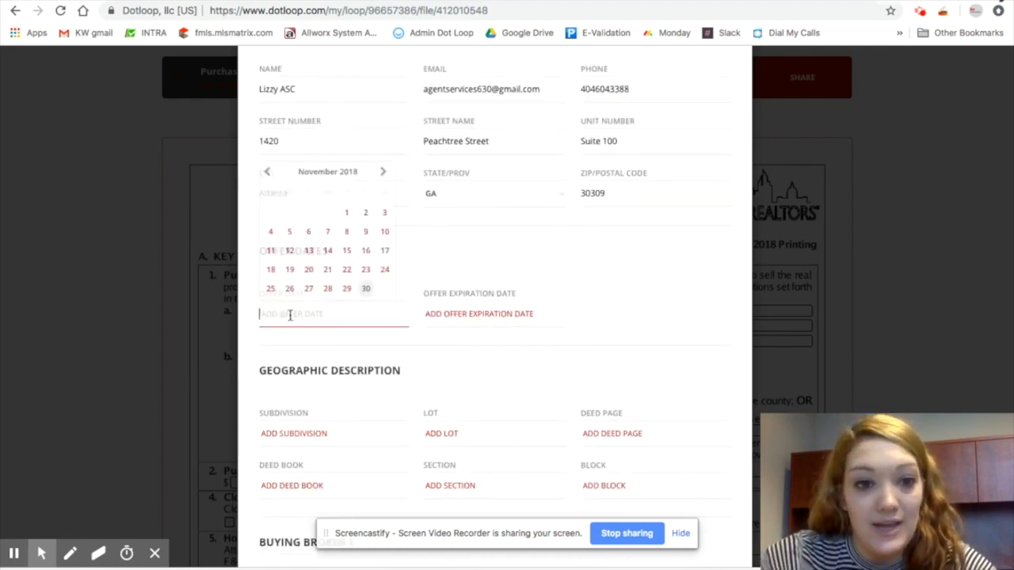
{"action": "left_click", "coordinate": [366, 289]}
{"action": "left_click", "coordinate": [433, 314]}
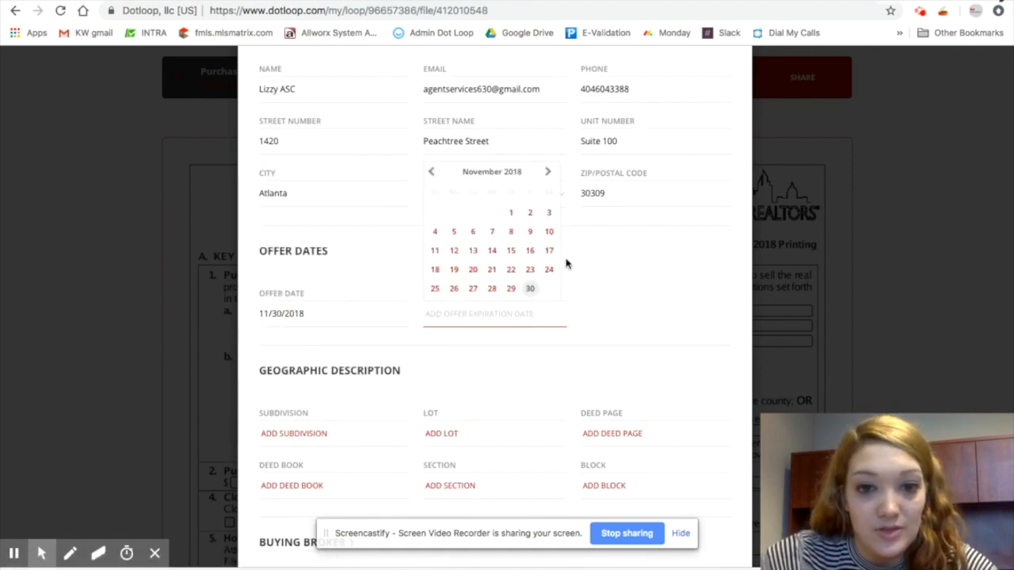
{"action": "left_click", "coordinate": [548, 171]}
{"action": "left_click", "coordinate": [549, 212]}
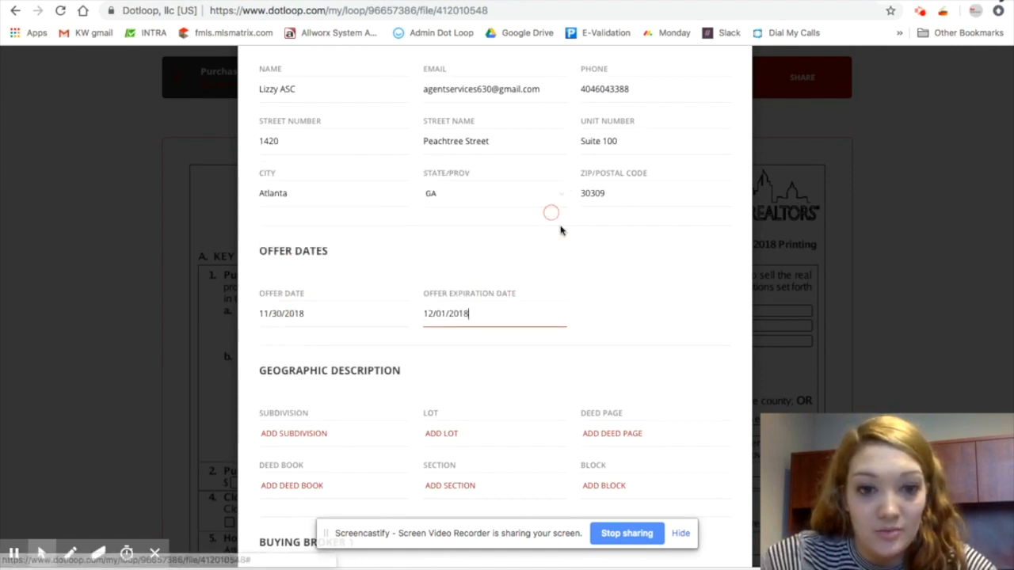
Apply the Autofill details to the agreement
{"action": "scroll", "coordinate": [630, 304], "scroll_direction": "down", "scroll_amount": 3}
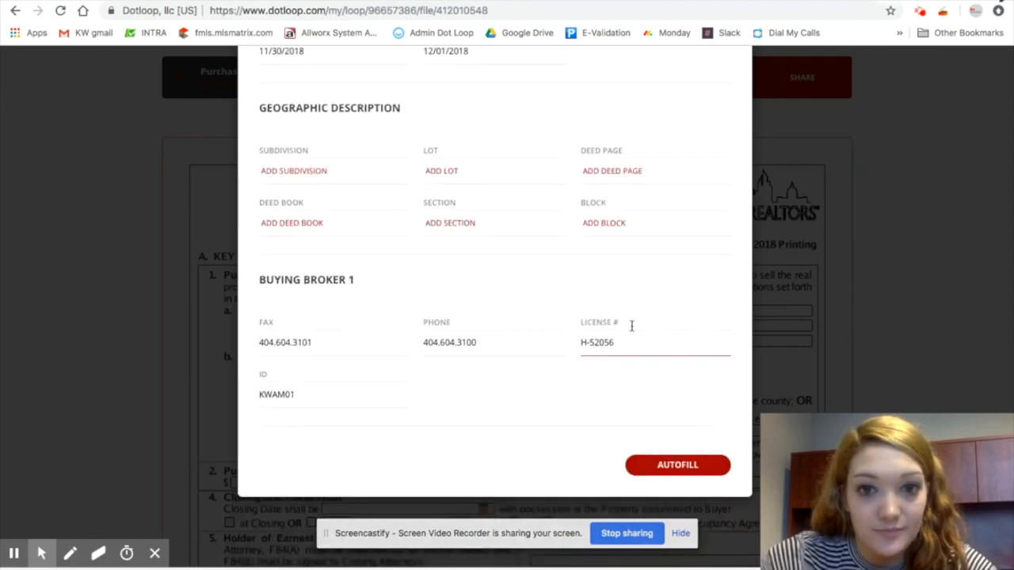
{"action": "left_click", "coordinate": [677, 465]}
{"action": "scroll", "coordinate": [887, 356], "scroll_direction": "down", "scroll_amount": 1}
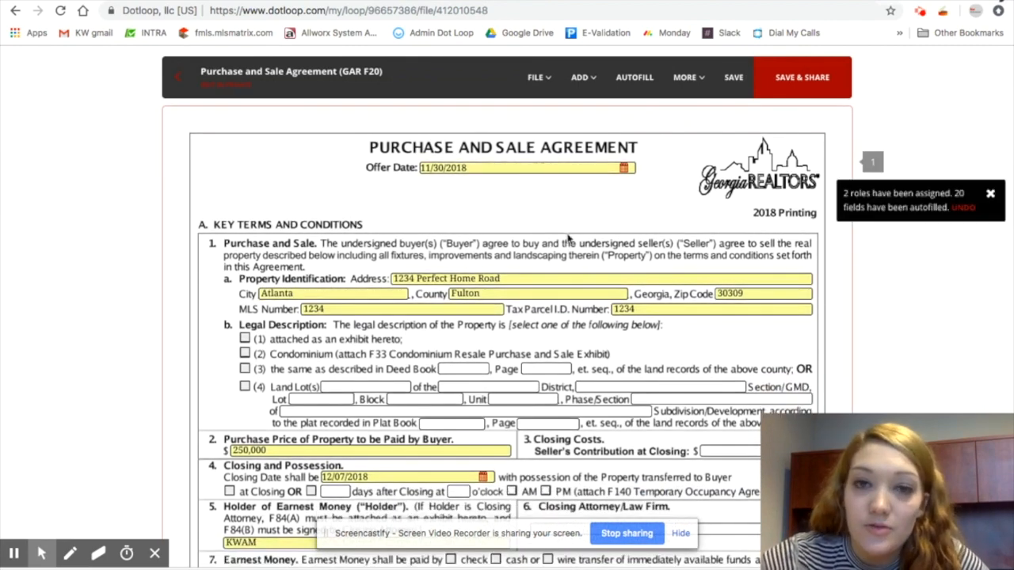
{"action": "scroll", "coordinate": [614, 356], "scroll_direction": "down", "scroll_amount": 2}
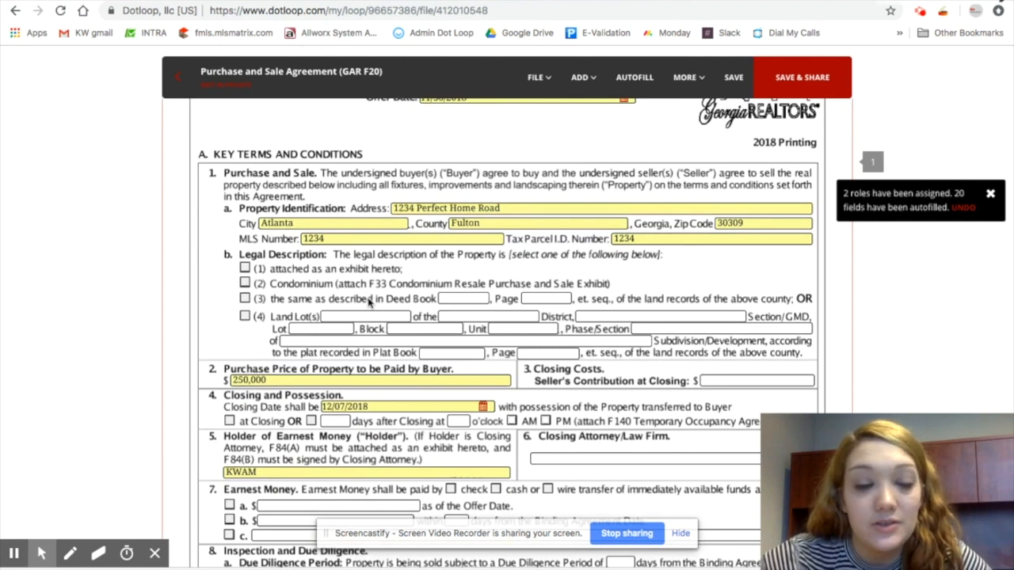
Mark the legal description as option (3), the same as described in Deed Book, and scroll through the agreement
{"action": "left_click", "coordinate": [245, 284]}
{"action": "left_click", "coordinate": [245, 299]}
{"action": "scroll", "coordinate": [363, 418], "scroll_direction": "down", "scroll_amount": 4}
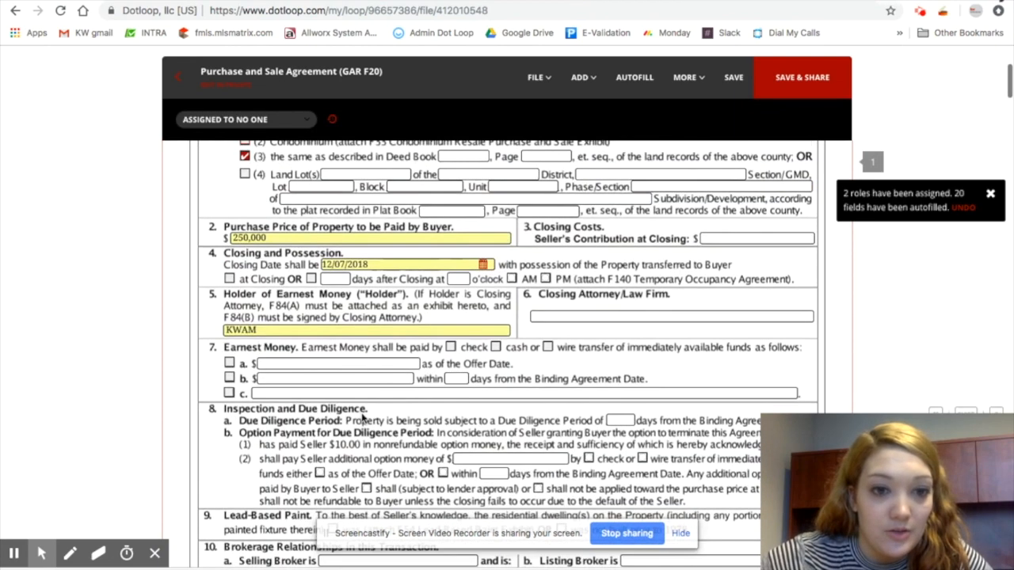
{"action": "scroll", "coordinate": [362, 417], "scroll_direction": "down", "scroll_amount": 2}
{"action": "scroll", "coordinate": [387, 282], "scroll_direction": "down", "scroll_amount": 15}
{"action": "scroll", "coordinate": [386, 282], "scroll_direction": "down", "scroll_amount": 20}
{"action": "scroll", "coordinate": [387, 276], "scroll_direction": "down", "scroll_amount": 10}
{"action": "scroll", "coordinate": [387, 276], "scroll_direction": "down", "scroll_amount": 18}
{"action": "scroll", "coordinate": [387, 276], "scroll_direction": "up", "scroll_amount": 6}
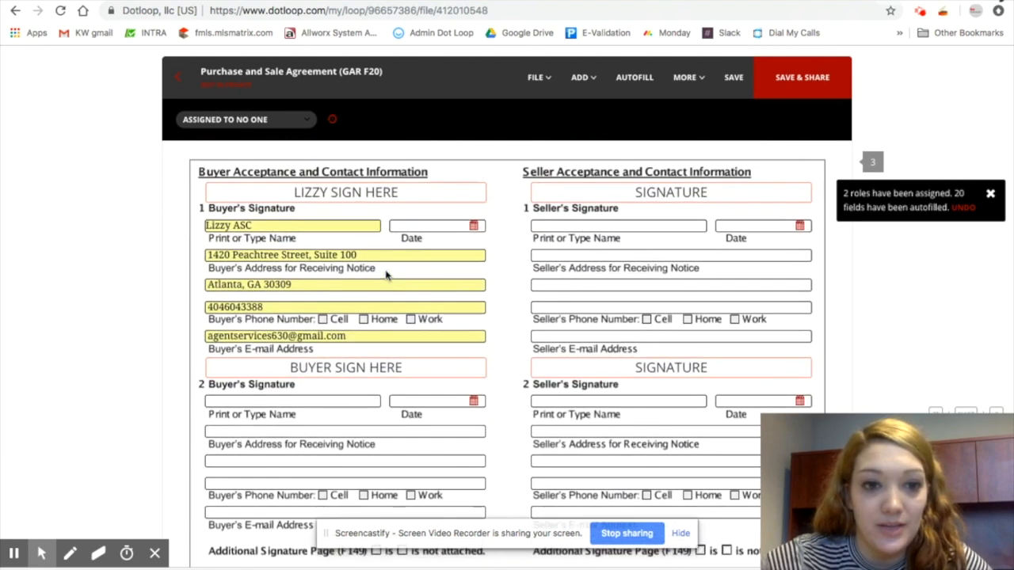
Review the agreement's acceptance and contact sections, then close it without saving changes
{"action": "scroll", "coordinate": [387, 276], "scroll_direction": "down", "scroll_amount": 2}
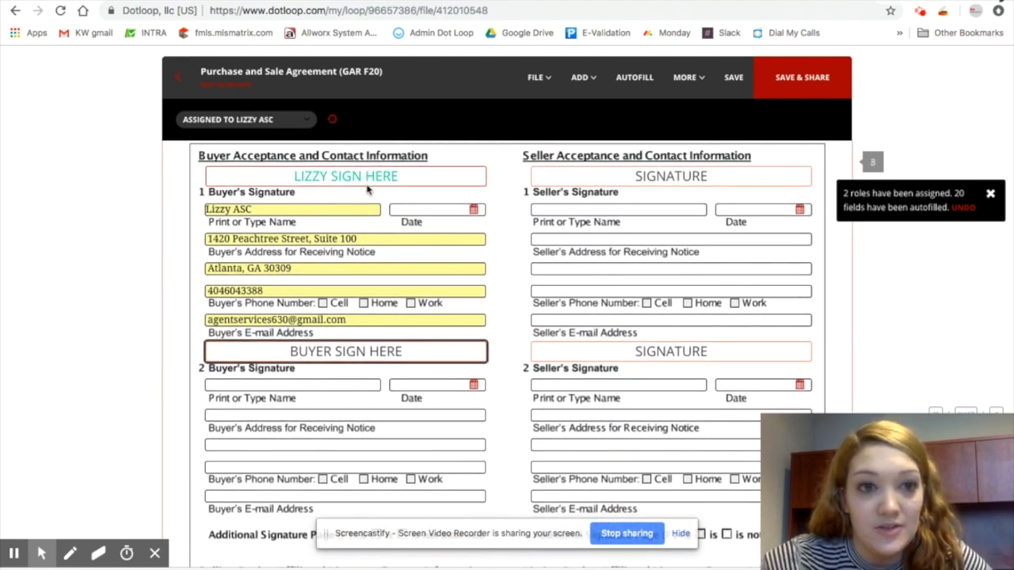
{"action": "scroll", "coordinate": [398, 265], "scroll_direction": "down", "scroll_amount": 4}
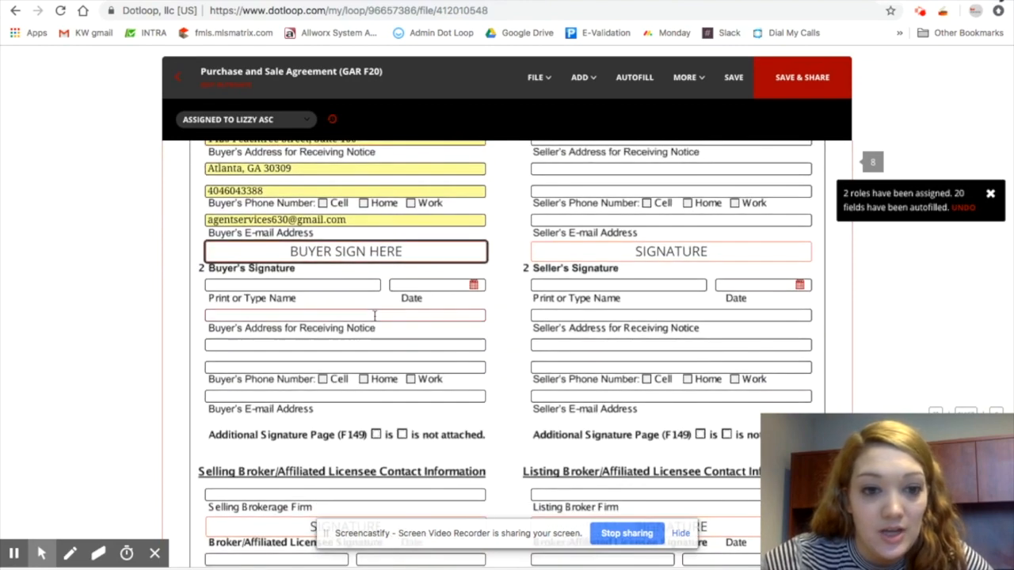
{"action": "scroll", "coordinate": [374, 310], "scroll_direction": "down", "scroll_amount": 3}
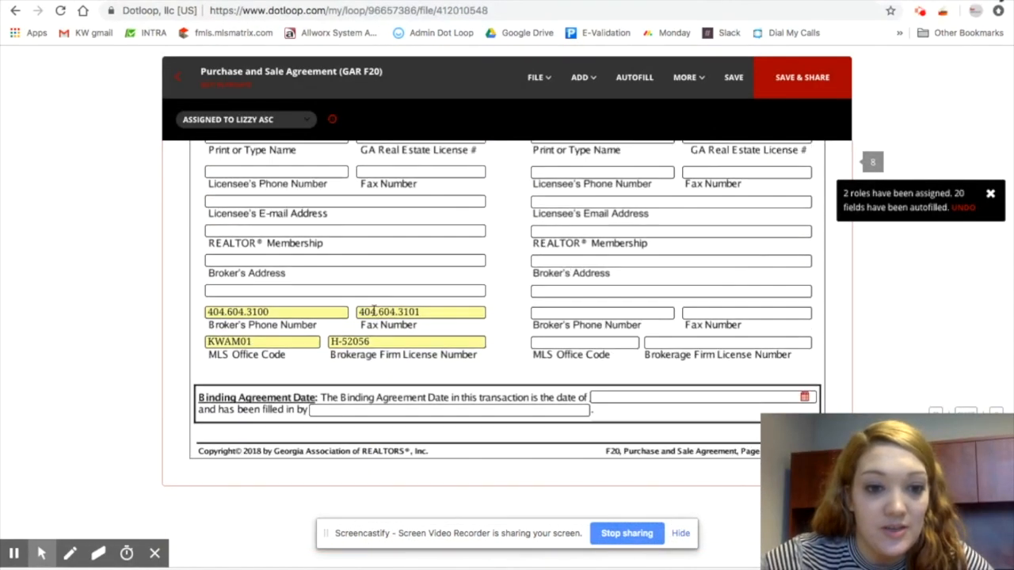
{"action": "scroll", "coordinate": [370, 312], "scroll_direction": "up", "scroll_amount": 7}
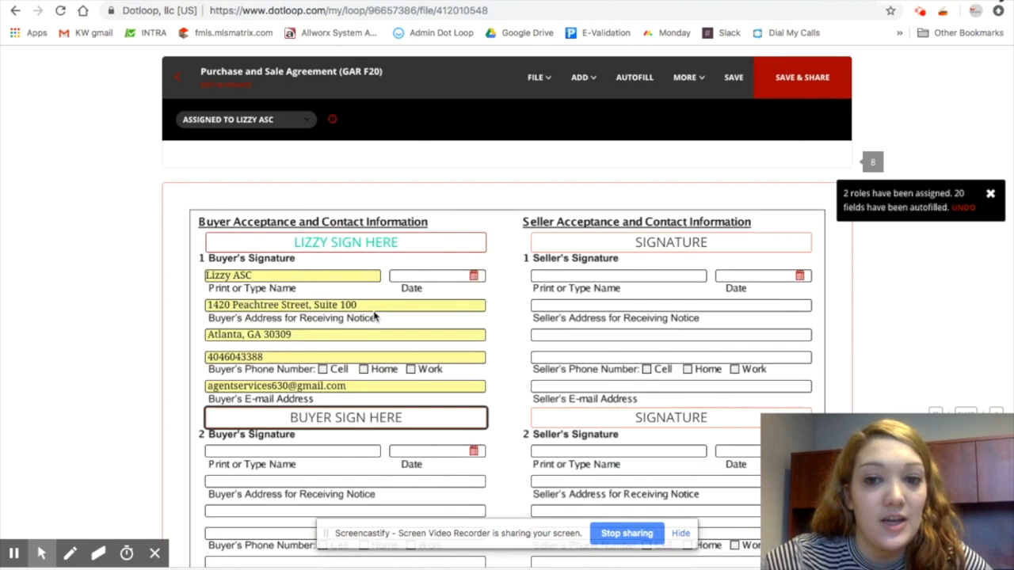
{"action": "scroll", "coordinate": [374, 312], "scroll_direction": "down", "scroll_amount": 1}
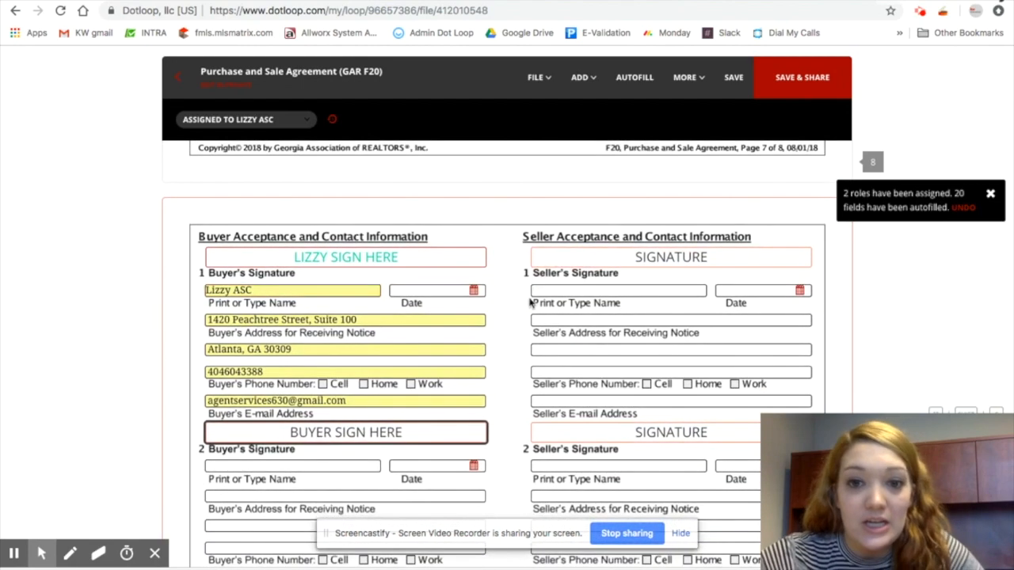
{"action": "scroll", "coordinate": [528, 432], "scroll_direction": "down", "scroll_amount": 7}
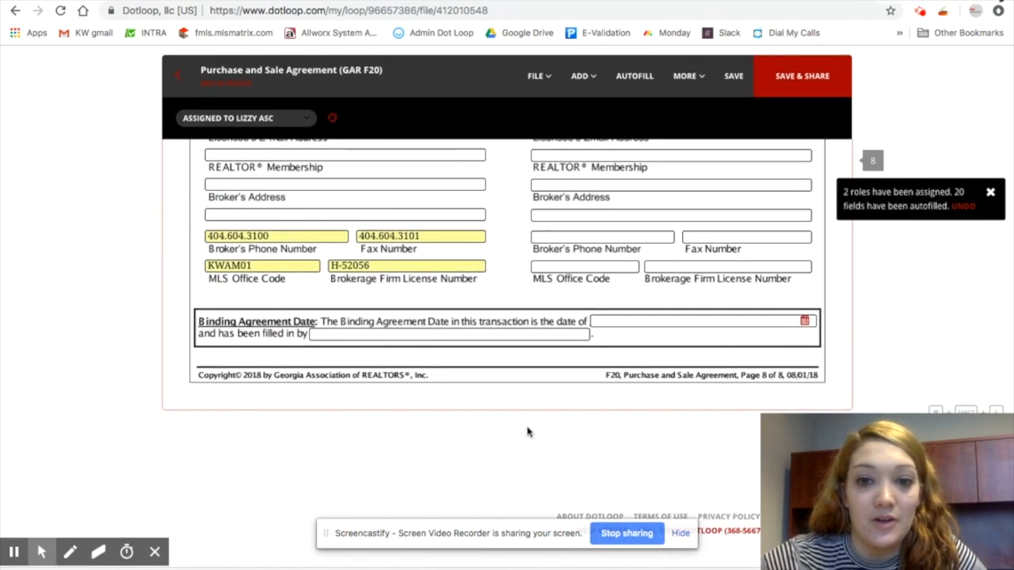
{"action": "scroll", "coordinate": [528, 432], "scroll_direction": "up", "scroll_amount": 3}
{"action": "scroll", "coordinate": [529, 432], "scroll_direction": "up", "scroll_amount": 10}
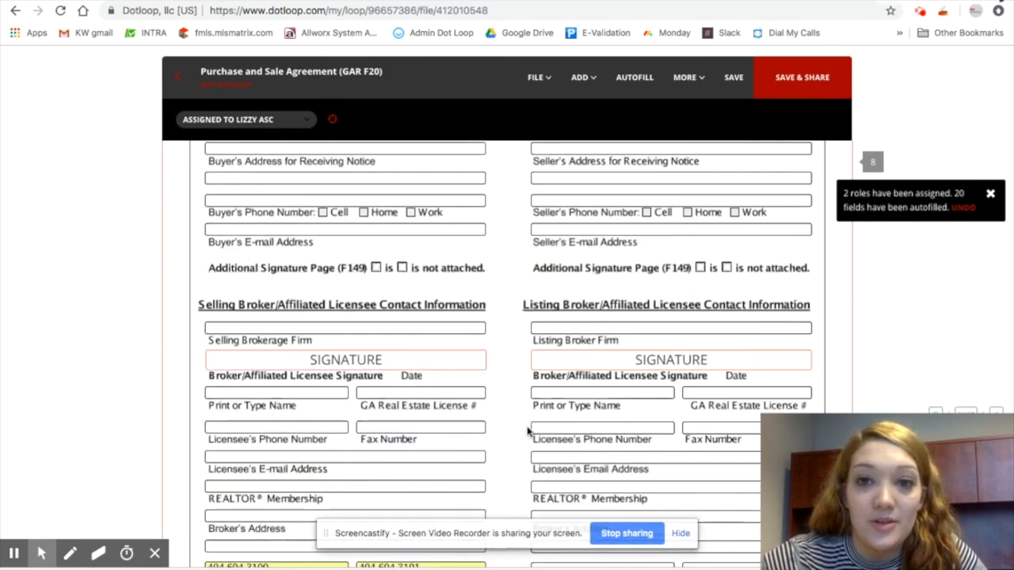
{"action": "scroll", "coordinate": [528, 431], "scroll_direction": "up", "scroll_amount": 20}
{"action": "scroll", "coordinate": [528, 432], "scroll_direction": "down", "scroll_amount": 3}
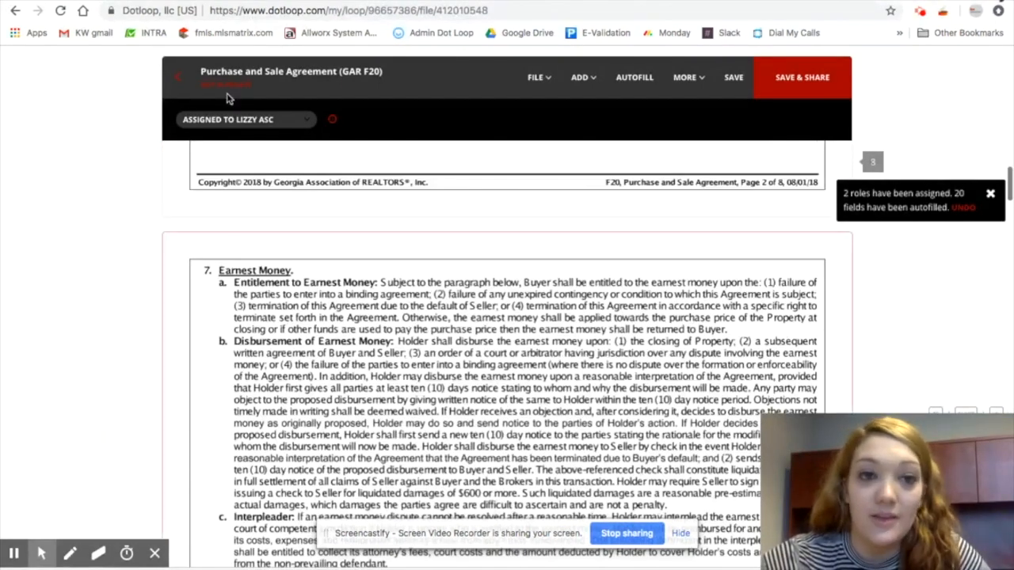
{"action": "left_click", "coordinate": [181, 79]}
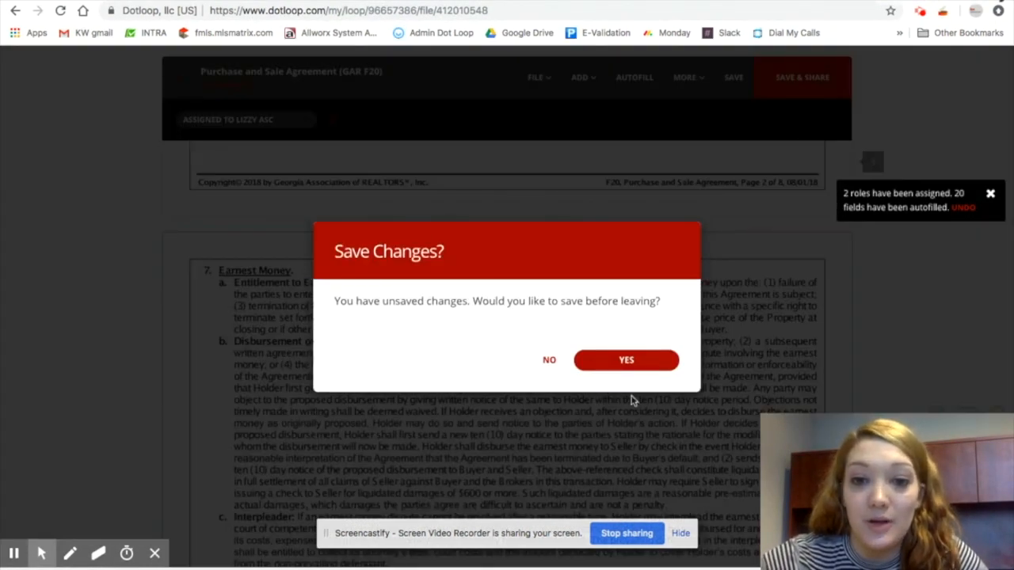
{"action": "left_click", "coordinate": [551, 358]}
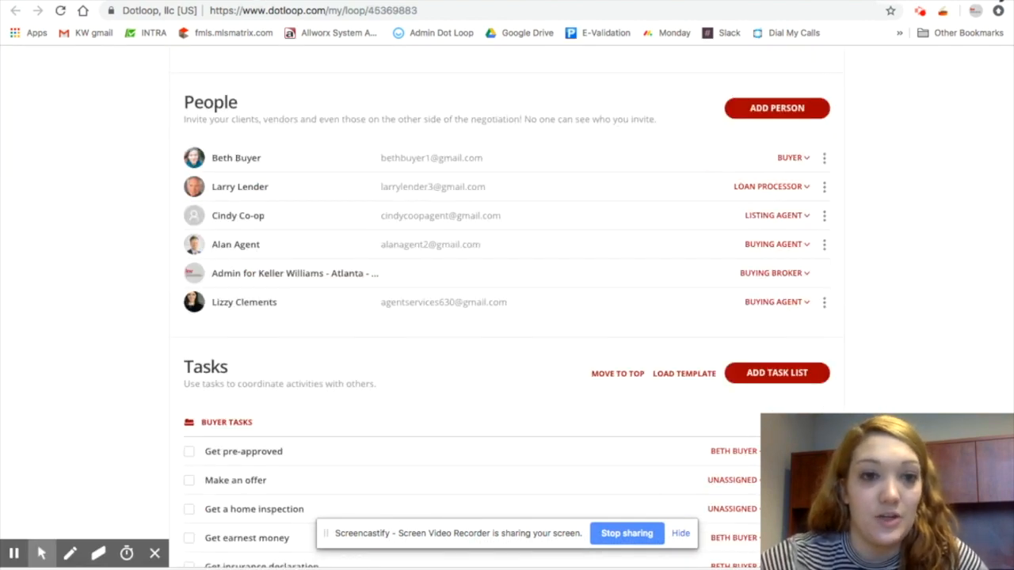
Browse the document folders of the 1234 Perfect Loop Lane loop
{"action": "scroll", "coordinate": [420, 166], "scroll_direction": "up", "scroll_amount": 15}
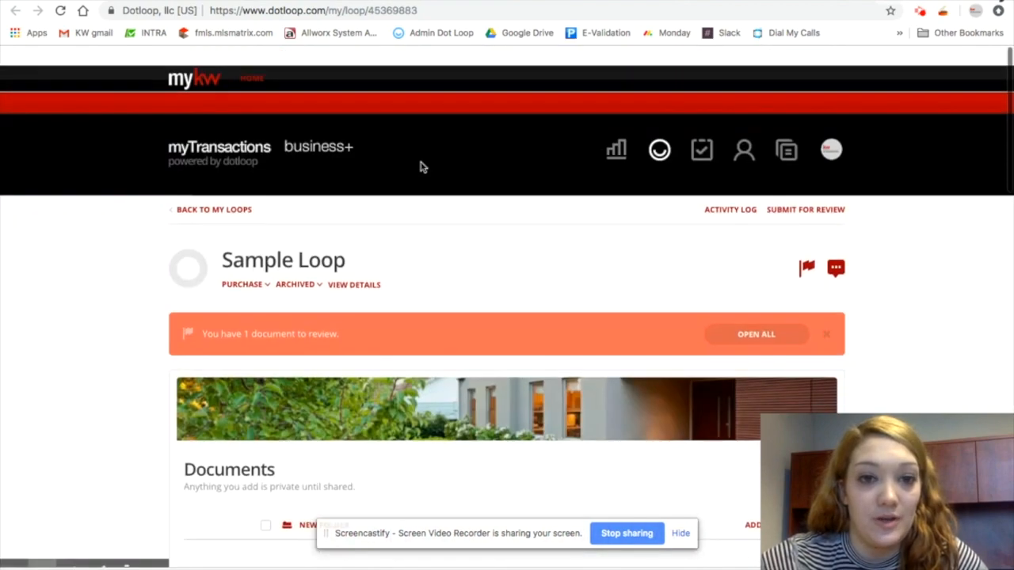
{"action": "scroll", "coordinate": [421, 167], "scroll_direction": "down", "scroll_amount": 4}
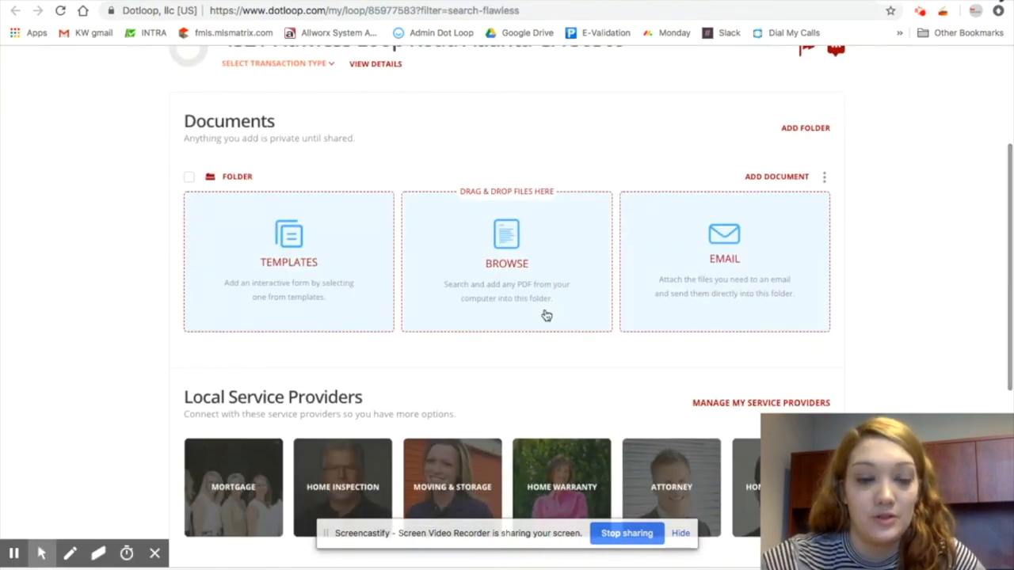
{"action": "scroll", "coordinate": [544, 314], "scroll_direction": "up", "scroll_amount": 1}
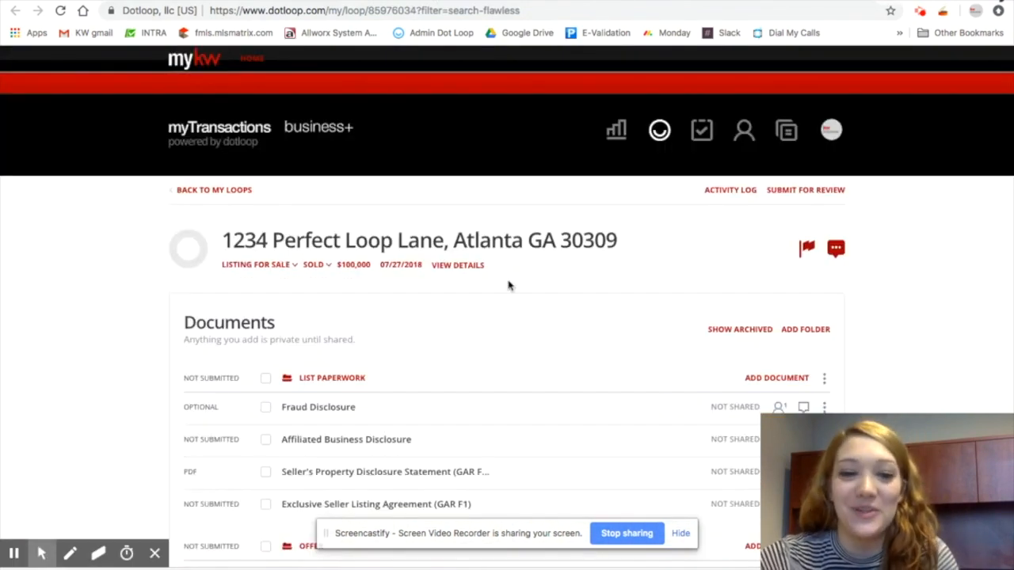
{"action": "scroll", "coordinate": [489, 303], "scroll_direction": "down", "scroll_amount": 3}
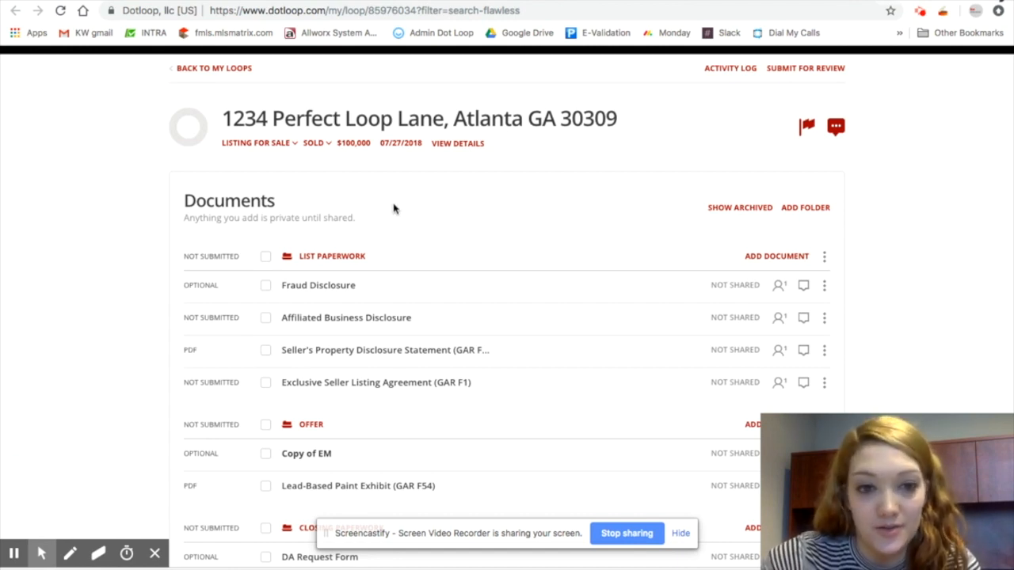
{"action": "scroll", "coordinate": [515, 255], "scroll_direction": "down", "scroll_amount": 1}
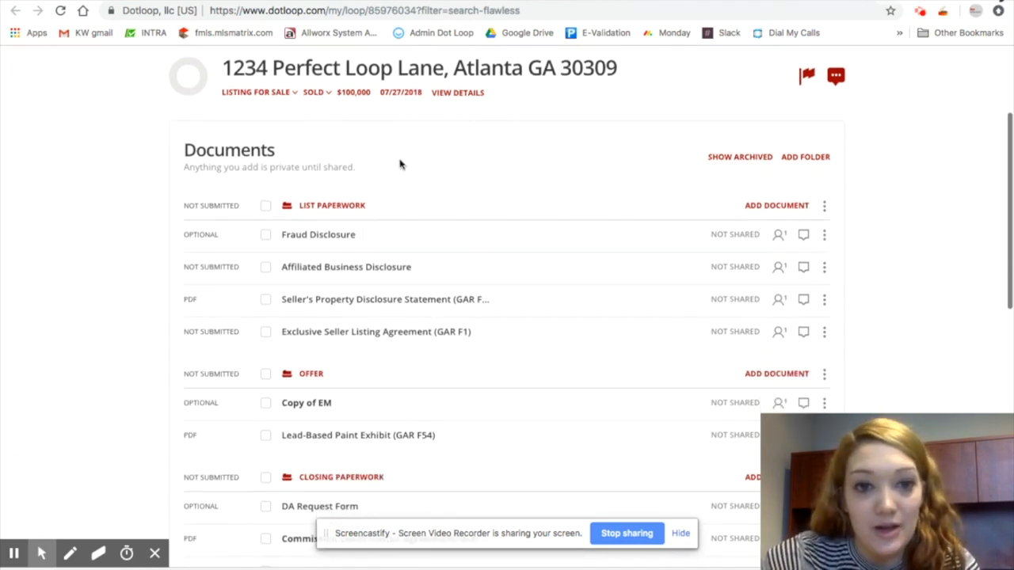
{"action": "scroll", "coordinate": [400, 164], "scroll_direction": "down", "scroll_amount": 2}
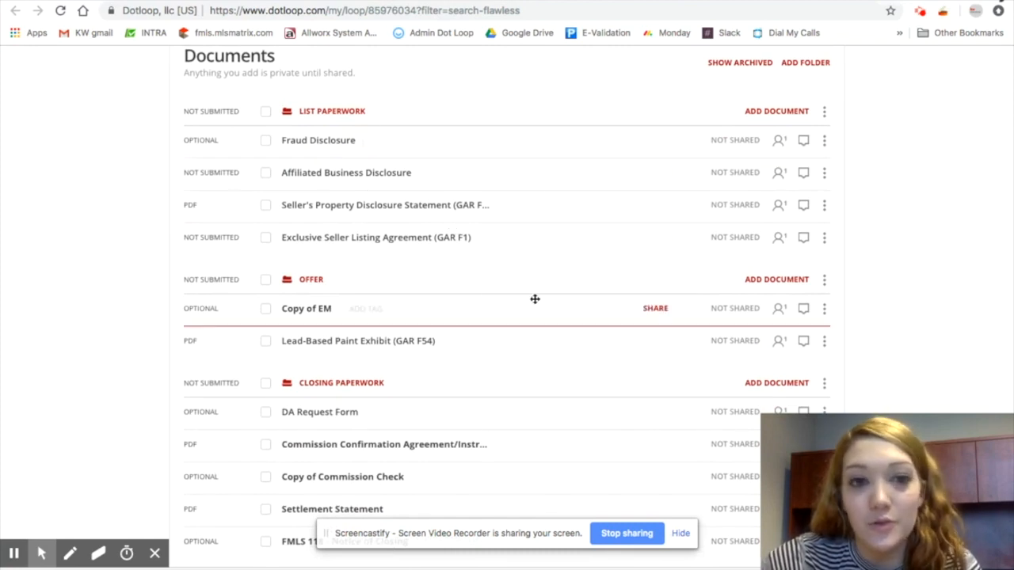
{"action": "scroll", "coordinate": [515, 278], "scroll_direction": "down", "scroll_amount": 1}
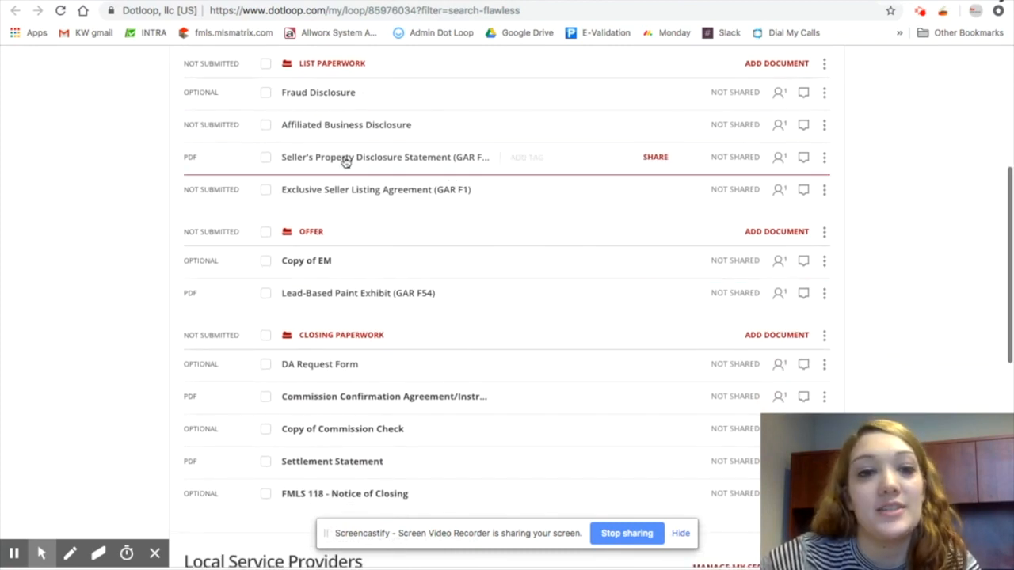
{"action": "scroll", "coordinate": [505, 246], "scroll_direction": "down", "scroll_amount": 1}
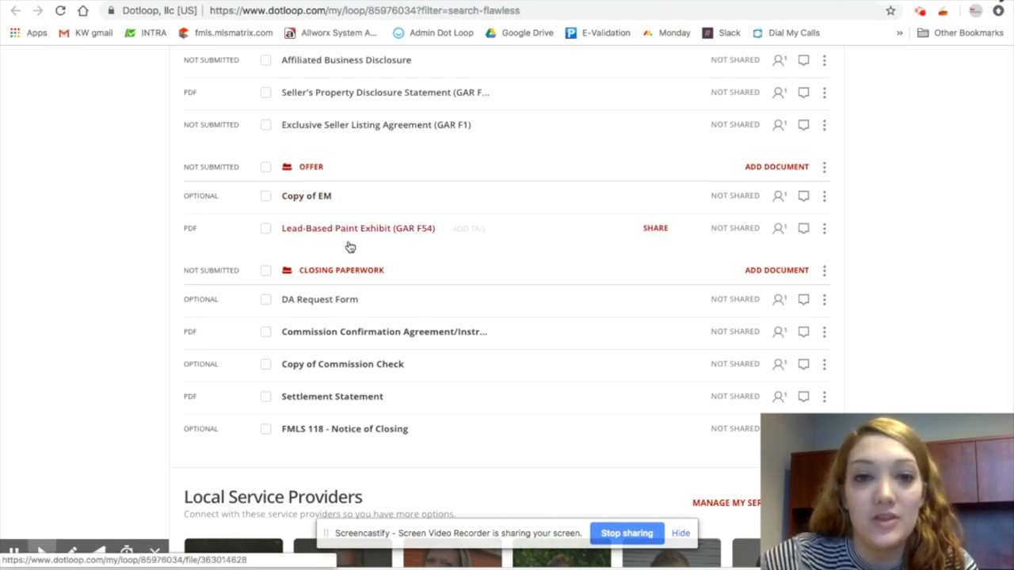
{"action": "scroll", "coordinate": [468, 464], "scroll_direction": "down", "scroll_amount": 2}
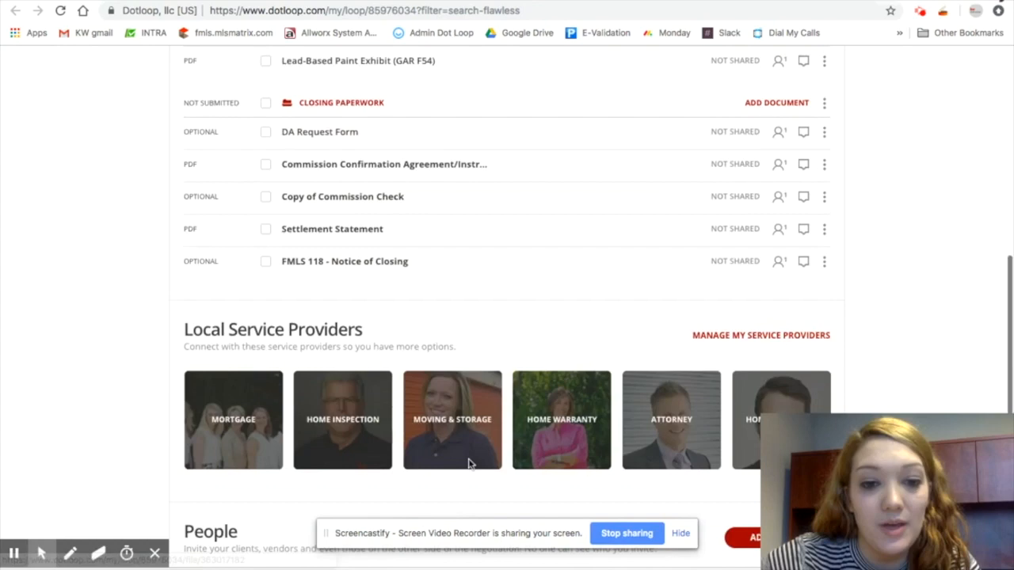
{"action": "scroll", "coordinate": [469, 464], "scroll_direction": "down", "scroll_amount": 3}
{"action": "scroll", "coordinate": [450, 428], "scroll_direction": "up", "scroll_amount": 9}
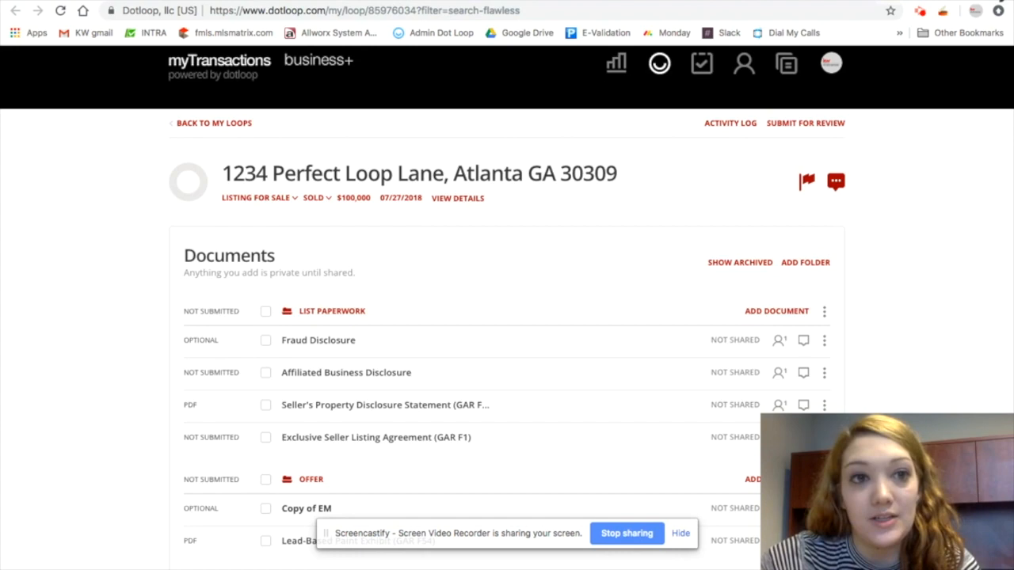
Switch between the loop and the 2018 Transaction Flow Chart PDF to review the flow chart
{"action": "left_click", "coordinate": [333, 1]}
{"action": "left_click", "coordinate": [444, 0]}
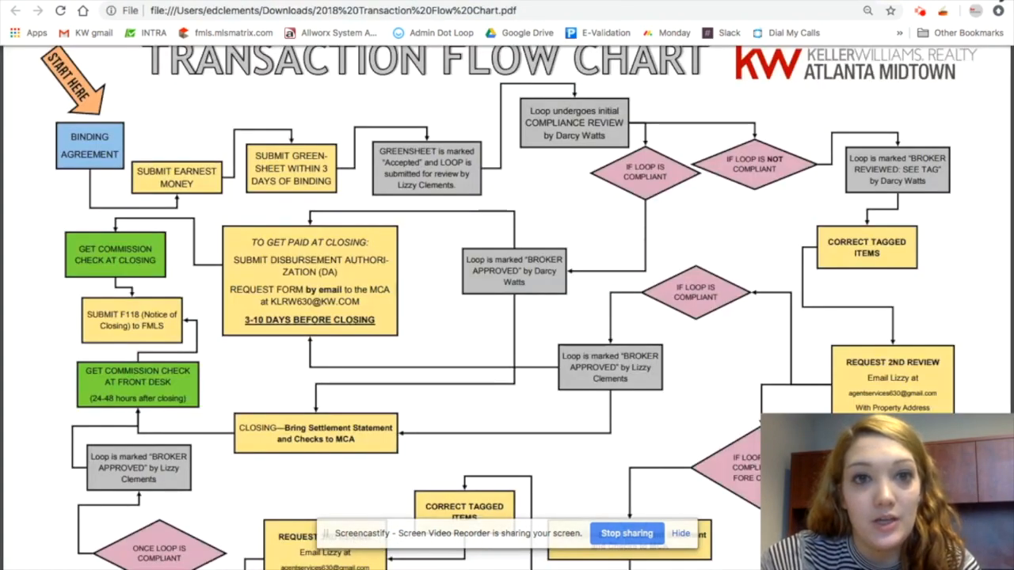
{"action": "left_click", "coordinate": [255, 0]}
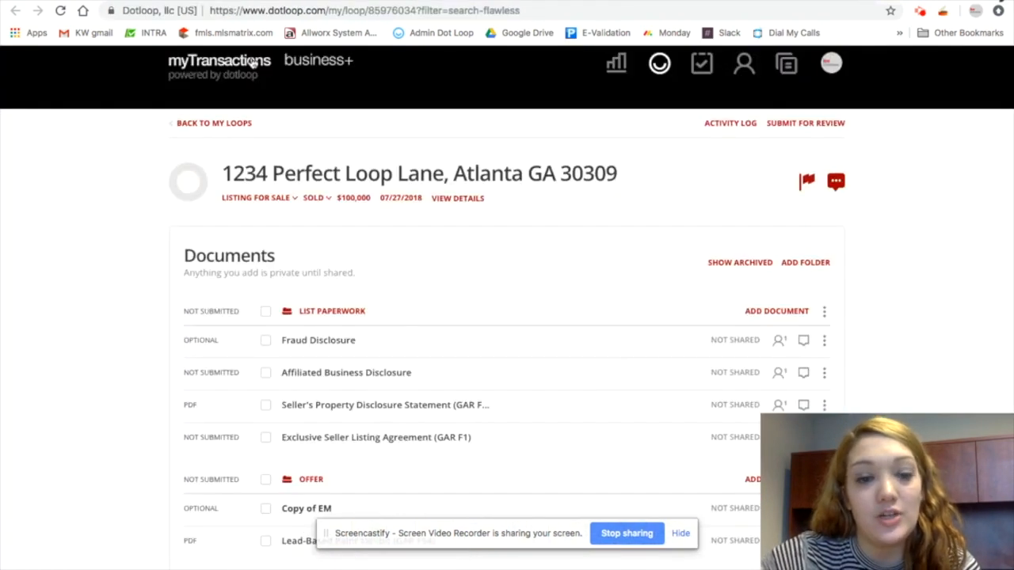
{"action": "left_click", "coordinate": [444, 1]}
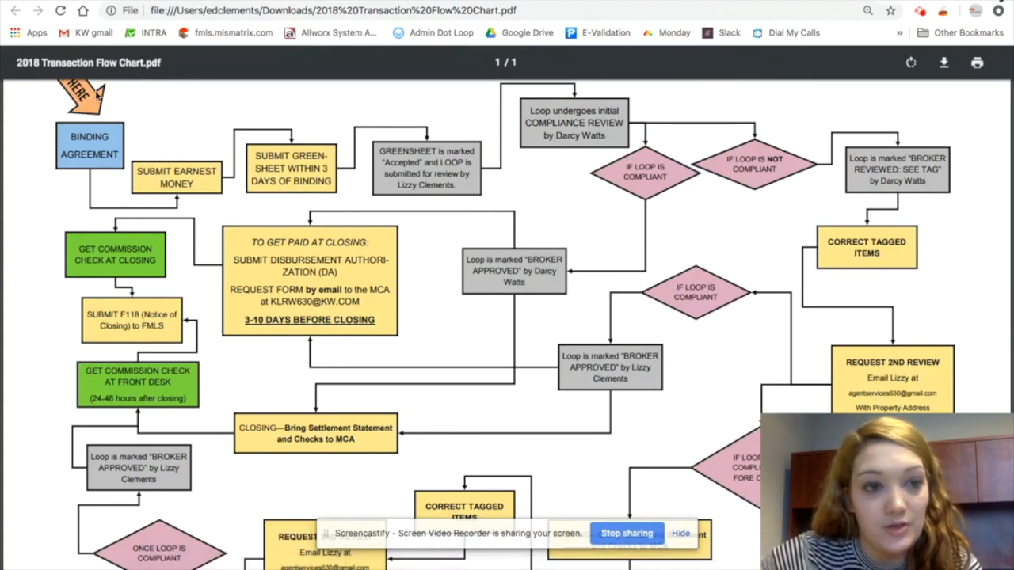
{"action": "mouse_move", "coordinate": [103, 1]}
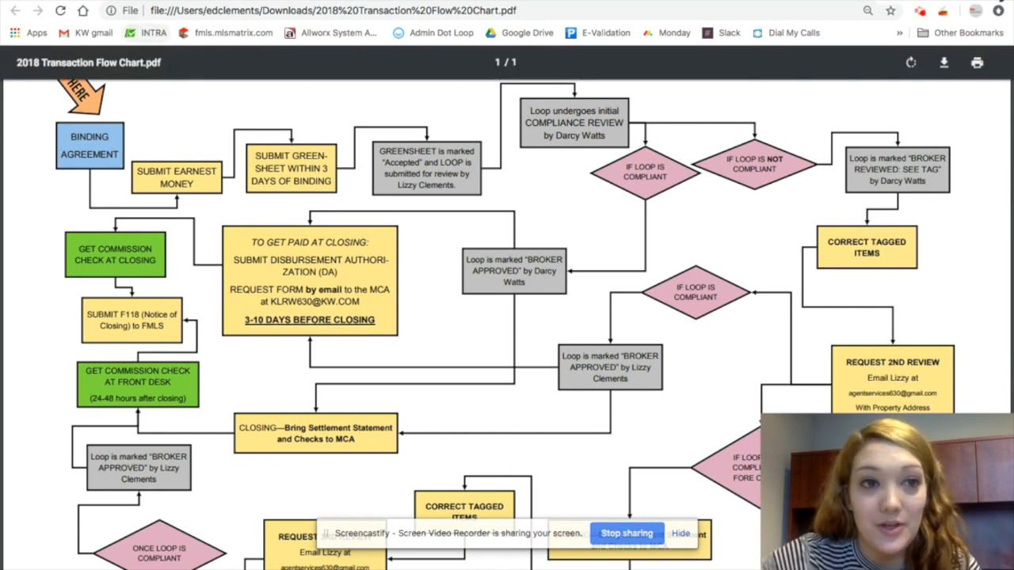
{"action": "left_click", "coordinate": [131, 1]}
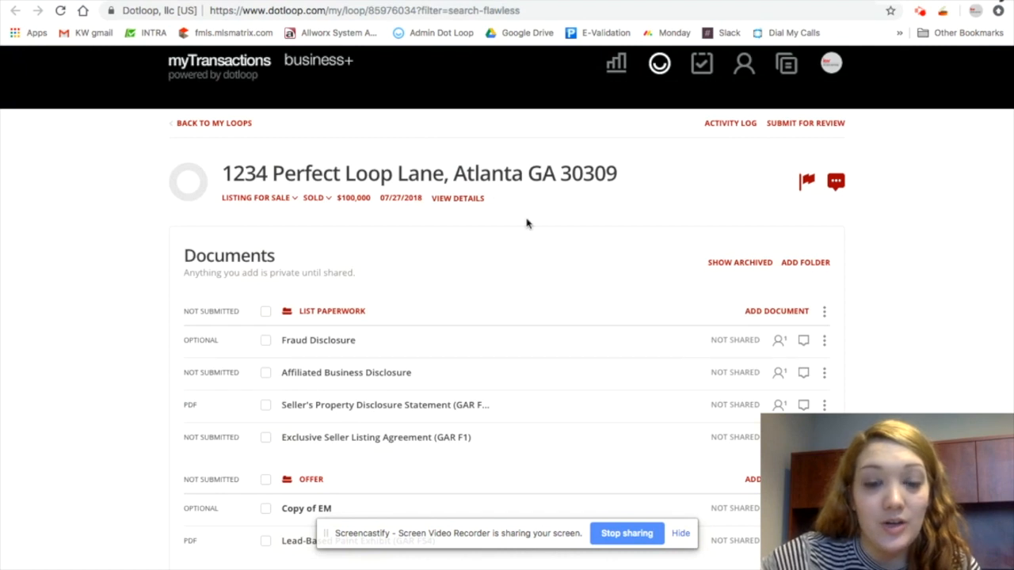
Open the loop's details page and examine its Submit to Greensheet option
{"action": "left_click", "coordinate": [458, 203]}
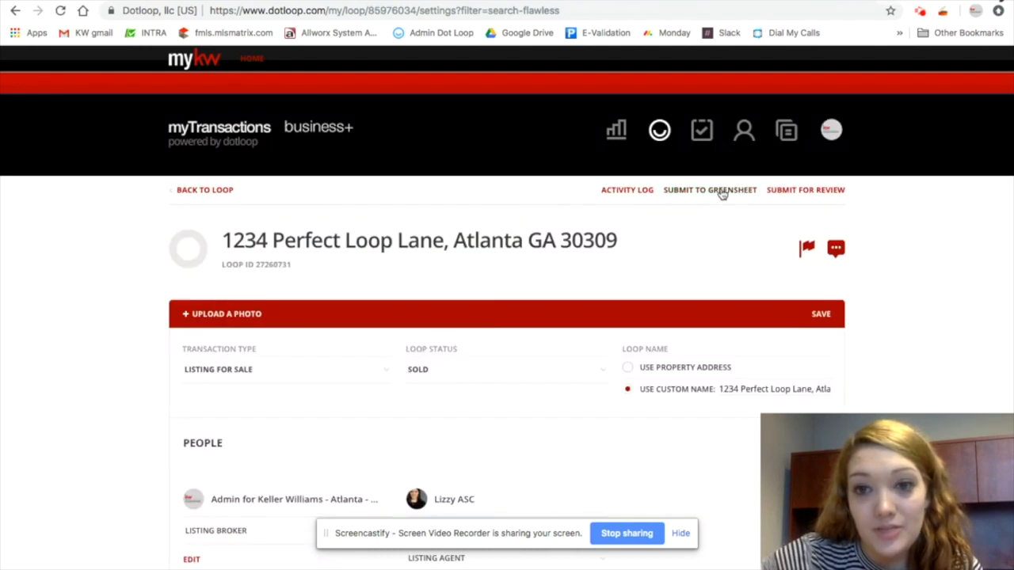
{"action": "scroll", "coordinate": [698, 412], "scroll_direction": "down", "scroll_amount": 15}
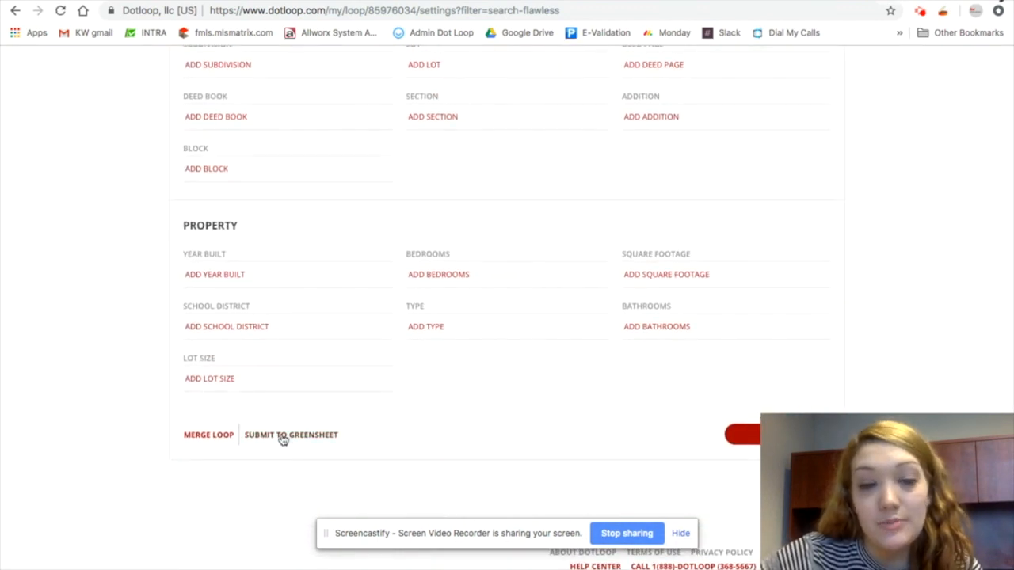
{"action": "scroll", "coordinate": [708, 158], "scroll_direction": "up", "scroll_amount": 15}
{"action": "scroll", "coordinate": [709, 158], "scroll_direction": "up", "scroll_amount": 12}
{"action": "scroll", "coordinate": [709, 158], "scroll_direction": "down", "scroll_amount": 2}
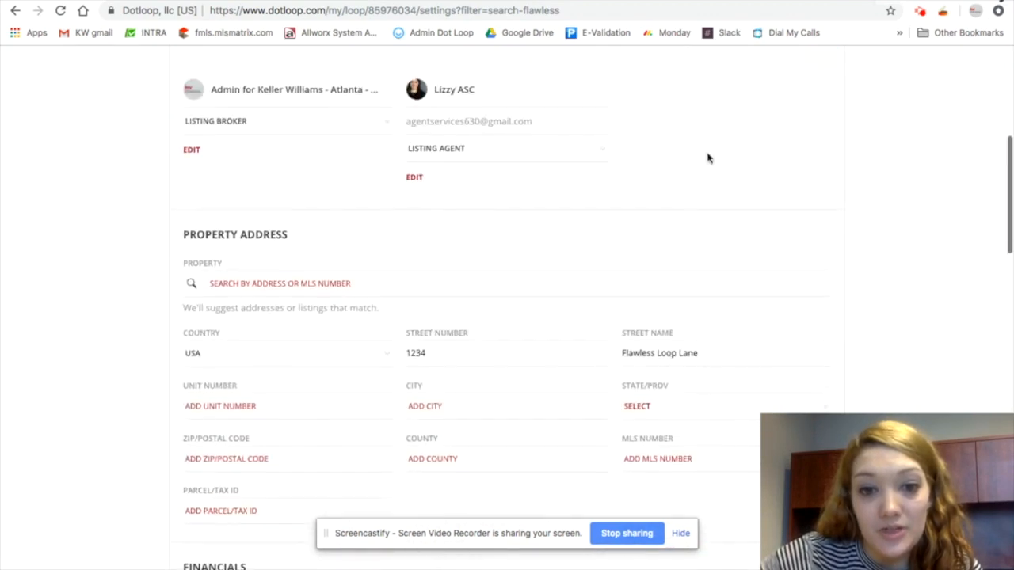
{"action": "scroll", "coordinate": [708, 158], "scroll_direction": "up", "scroll_amount": 4}
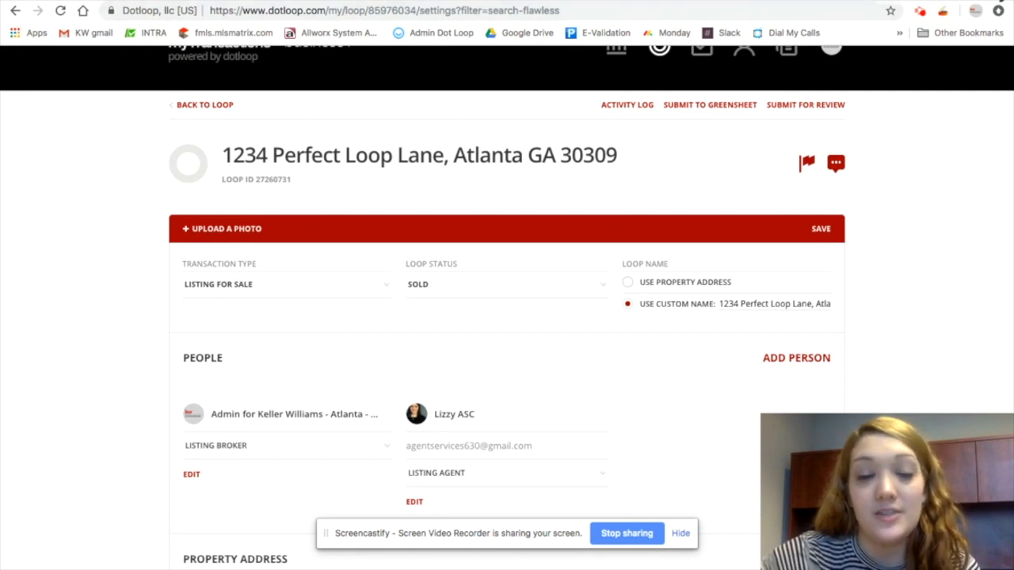
Open the INTRA bookmark in a new tab and return to the MyKW intranet home
{"action": "key", "text": "super+t"}
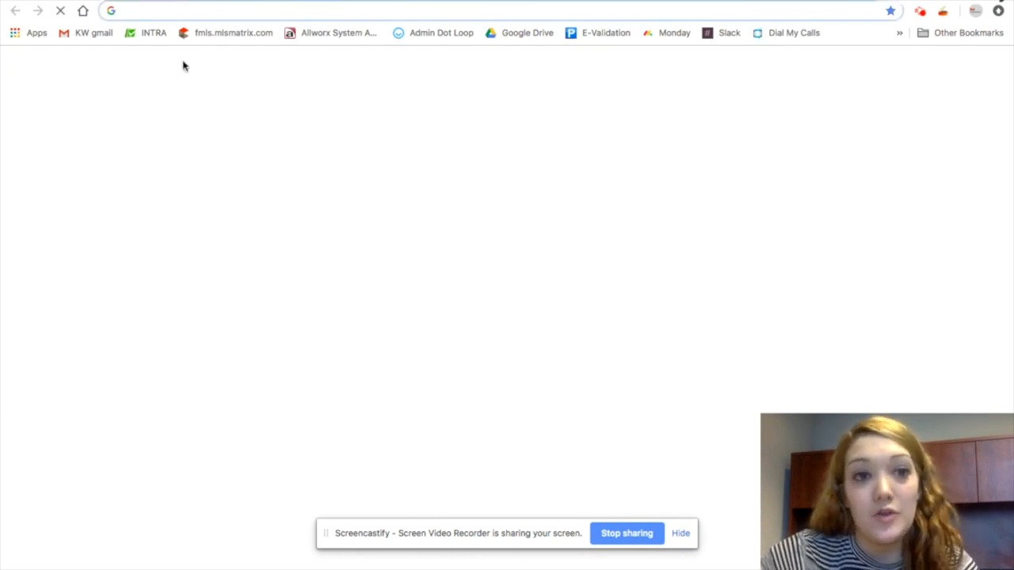
{"action": "left_click", "coordinate": [142, 32]}
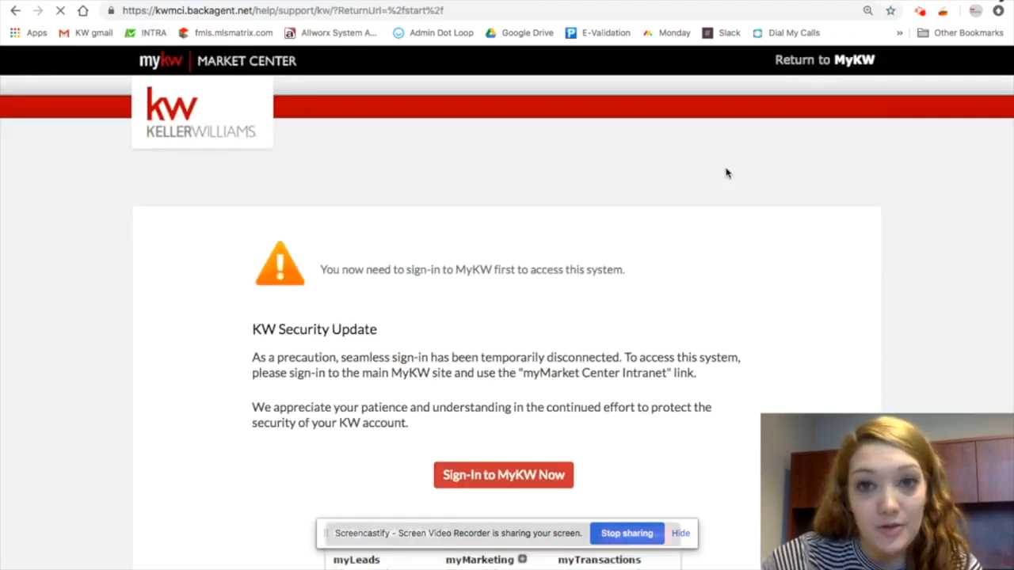
{"action": "left_click", "coordinate": [860, 61]}
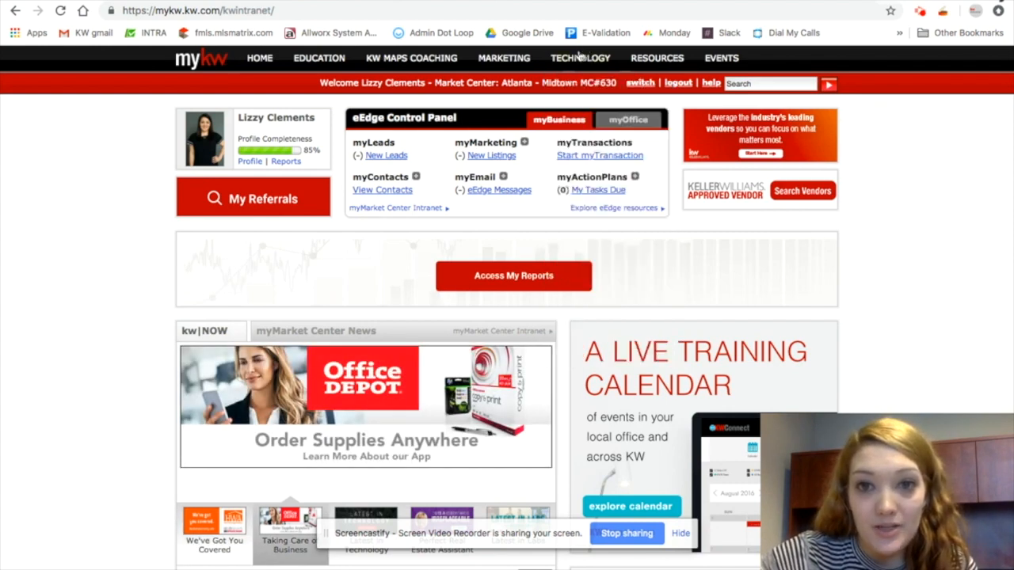
Open Greensheet from the Technology section and start creating a new Greensheet
{"action": "mouse_move", "coordinate": [579, 63]}
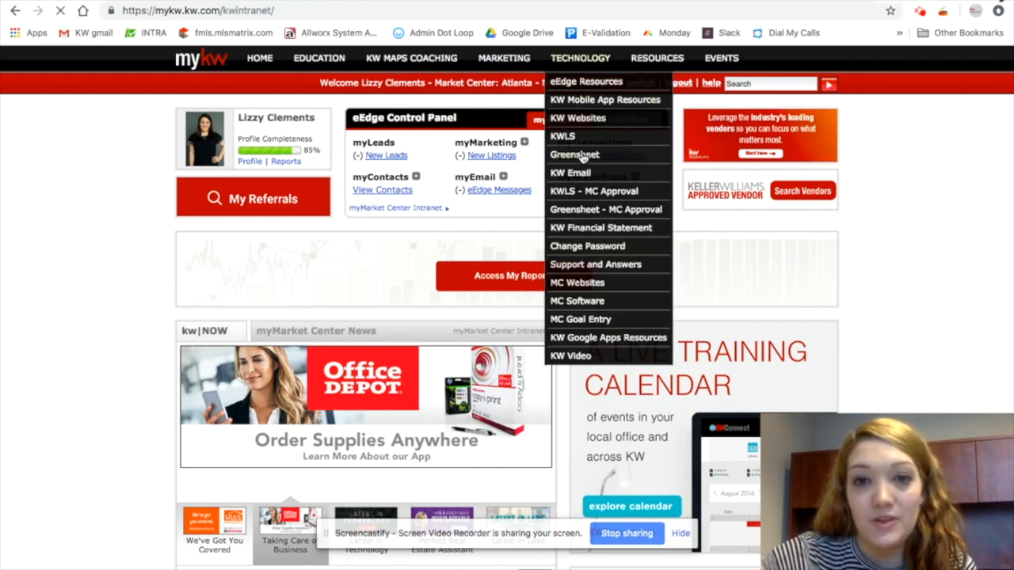
{"action": "left_click", "coordinate": [580, 157]}
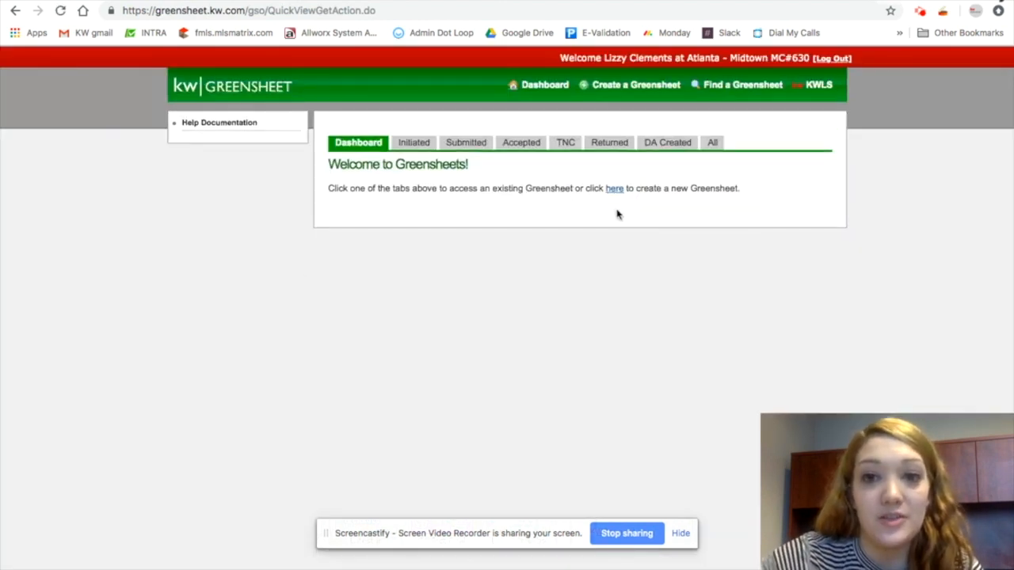
{"action": "left_click", "coordinate": [630, 88]}
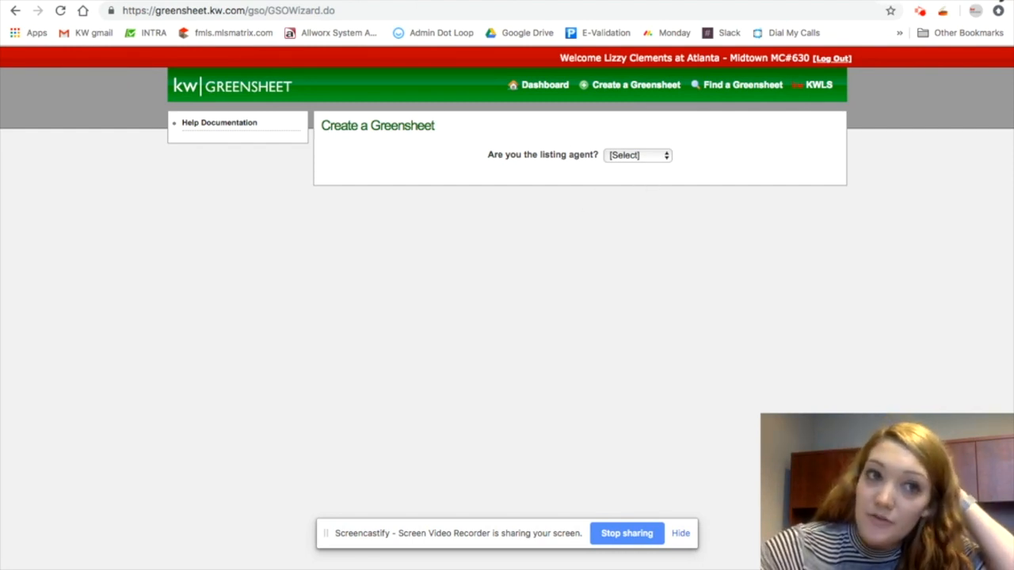
Answer that you are not the listing agent and that it is not a KW listing
{"action": "left_click", "coordinate": [309, 1]}
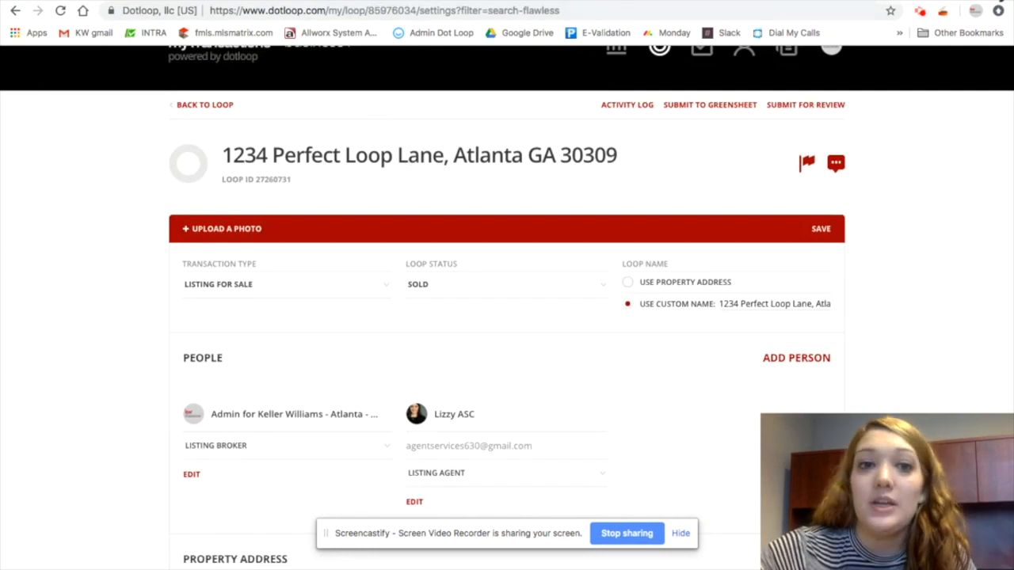
{"action": "left_click", "coordinate": [421, 1]}
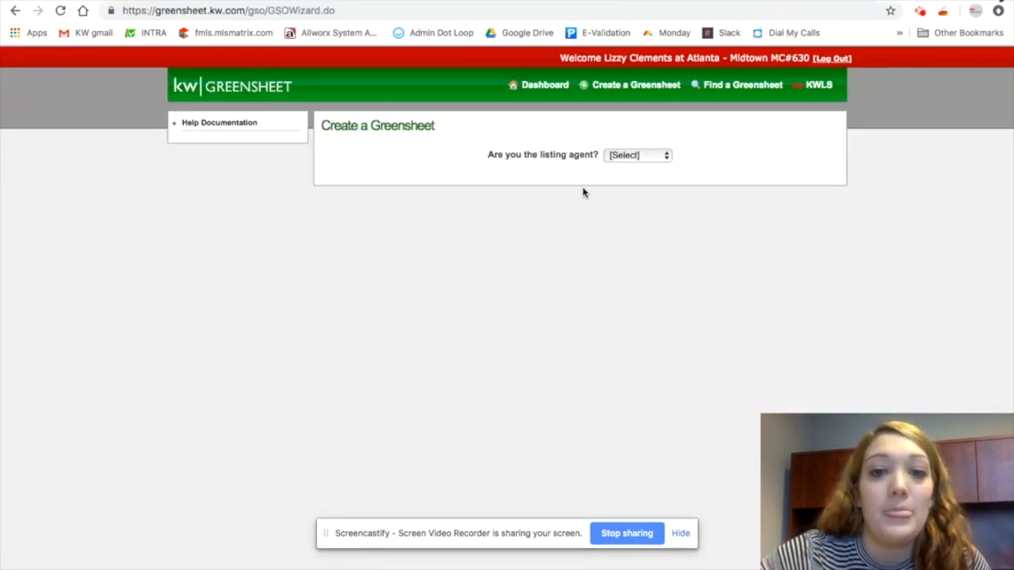
{"action": "left_click", "coordinate": [640, 156]}
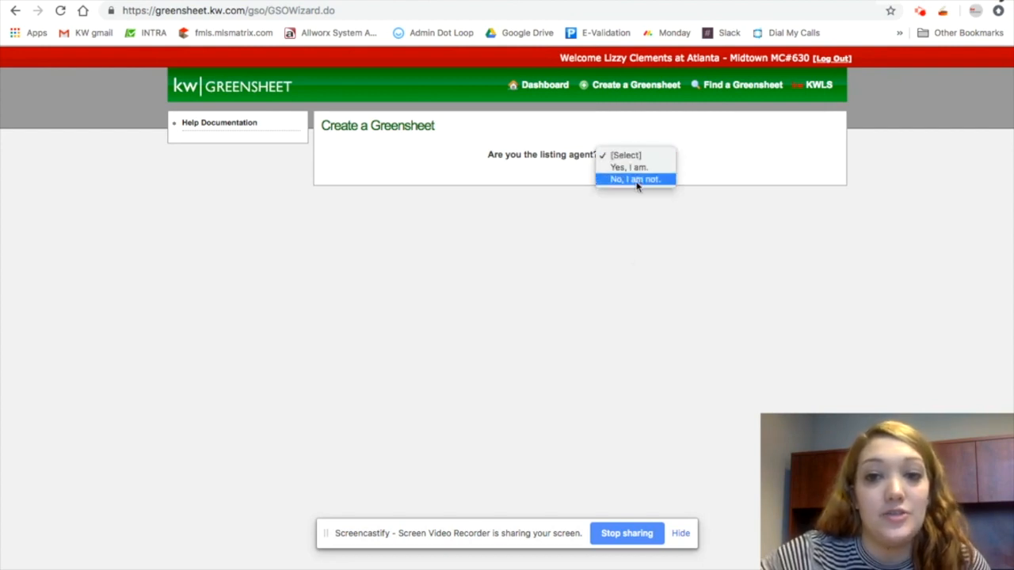
{"action": "left_click", "coordinate": [637, 180]}
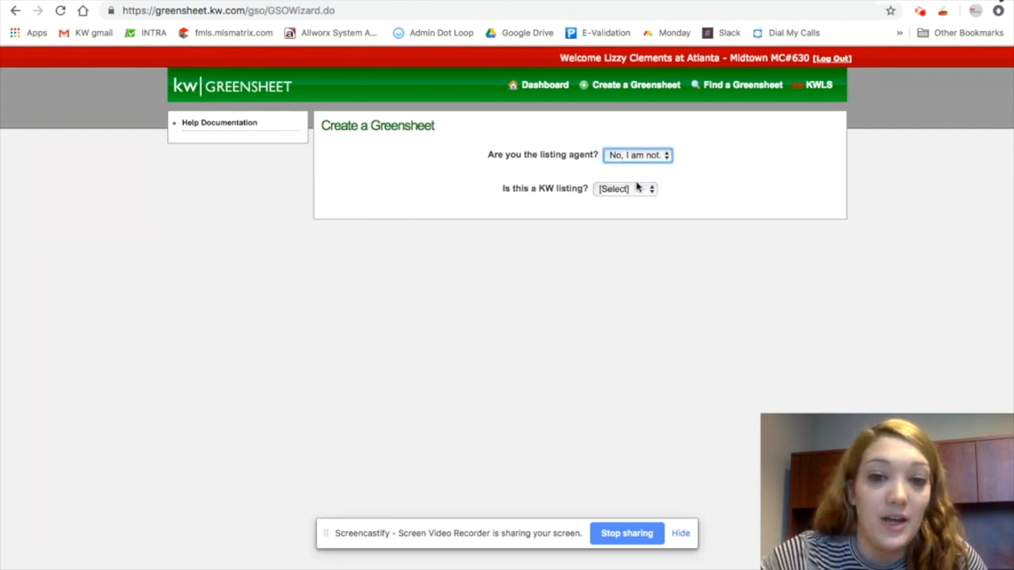
{"action": "left_click", "coordinate": [634, 191]}
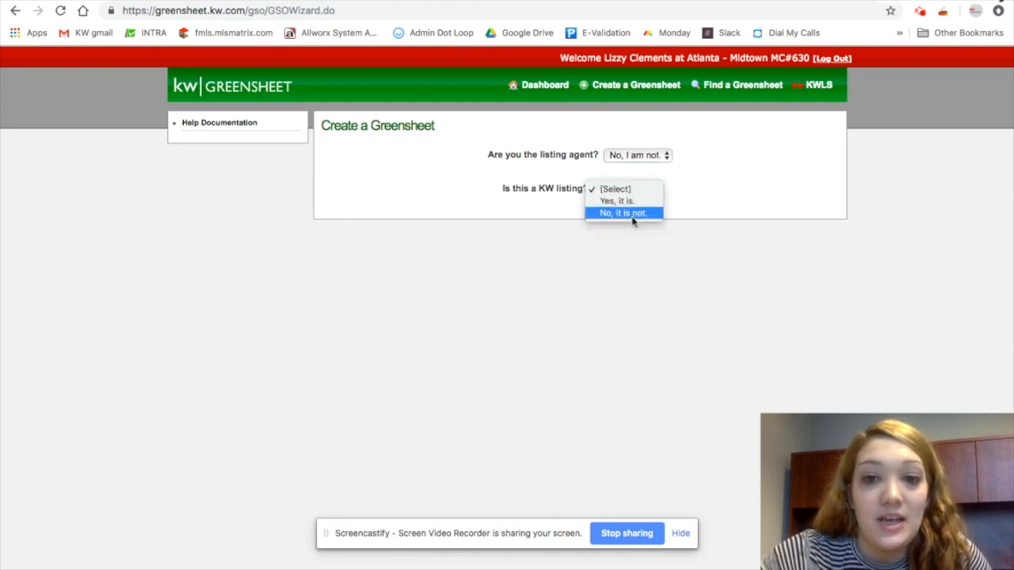
{"action": "left_click", "coordinate": [631, 214]}
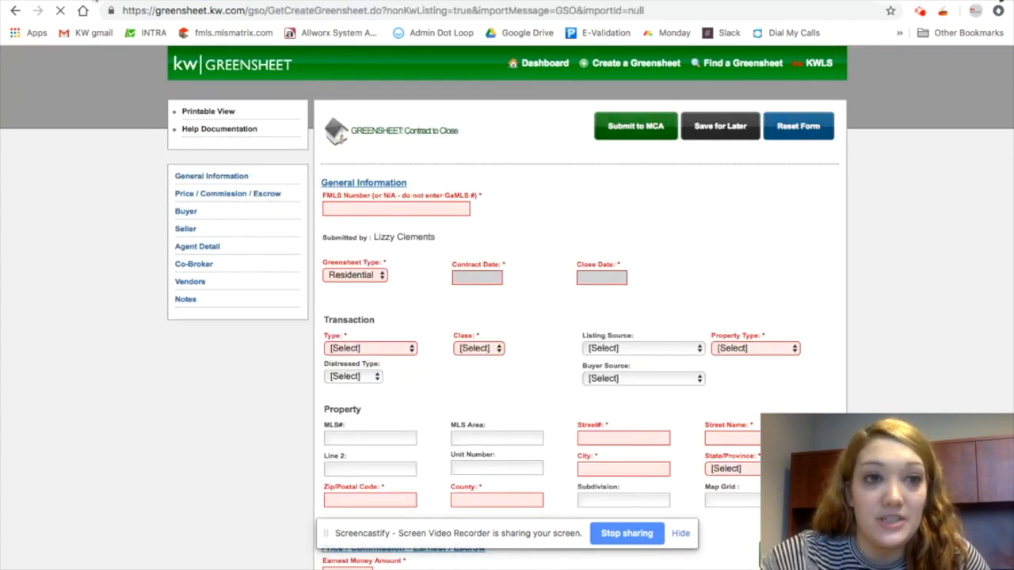
Enter 12345678 as the FMLS number
{"action": "scroll", "coordinate": [567, 363], "scroll_direction": "down", "scroll_amount": 2}
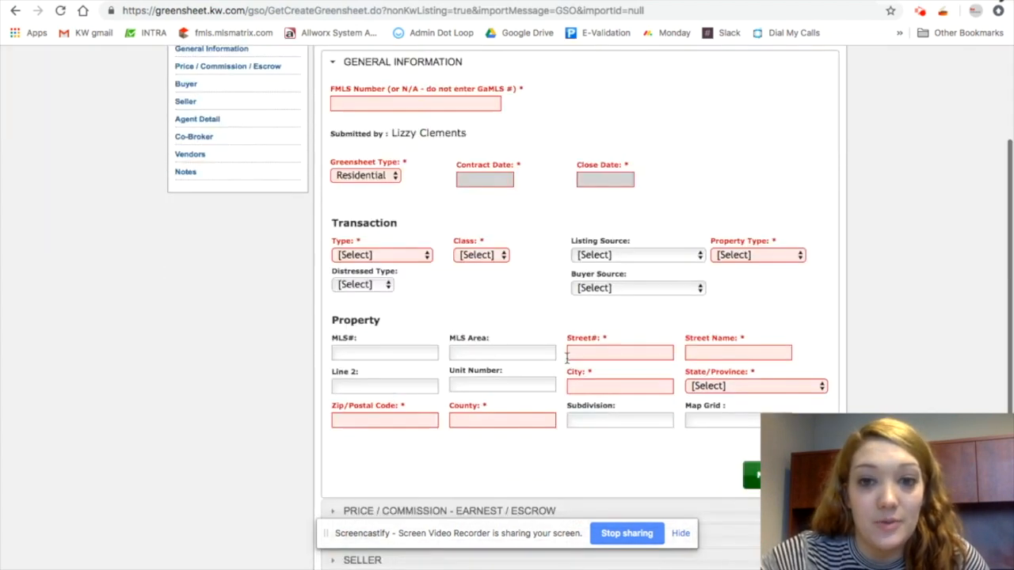
{"action": "scroll", "coordinate": [677, 256], "scroll_direction": "up", "scroll_amount": 2}
{"action": "scroll", "coordinate": [676, 256], "scroll_direction": "down", "scroll_amount": 2}
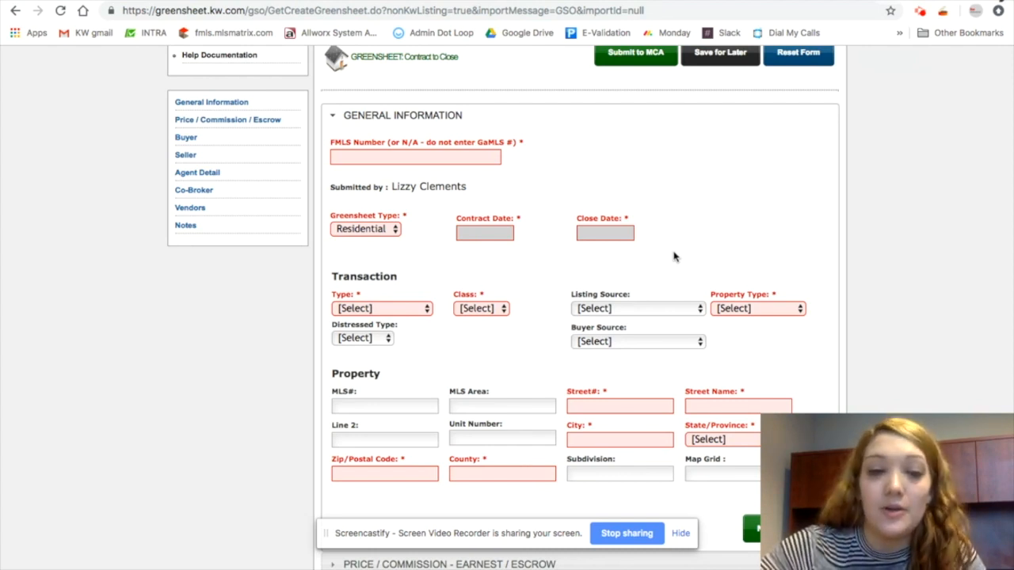
{"action": "scroll", "coordinate": [595, 200], "scroll_direction": "down", "scroll_amount": 1}
{"action": "left_click", "coordinate": [462, 109]}
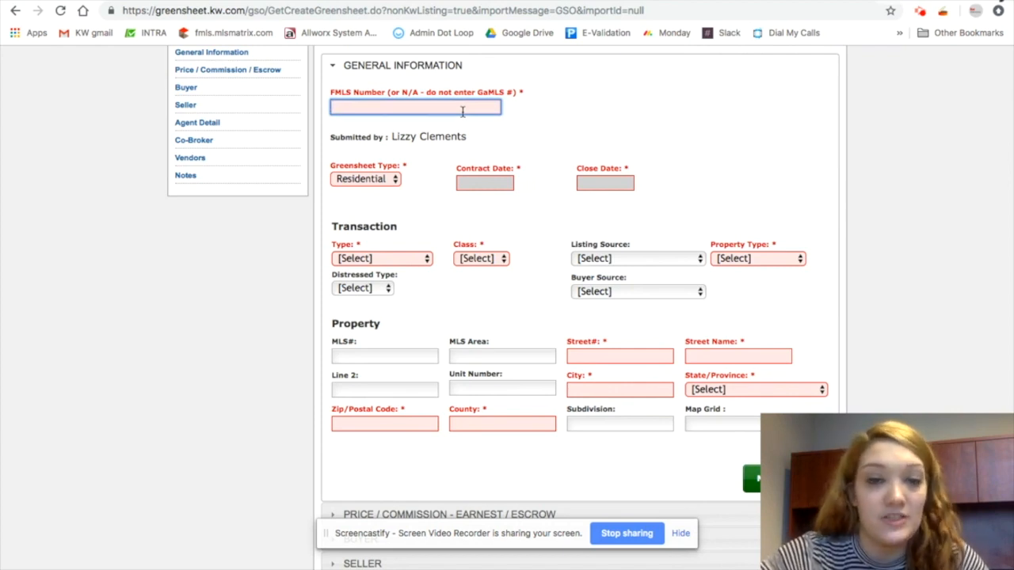
{"action": "type", "text": "13"}
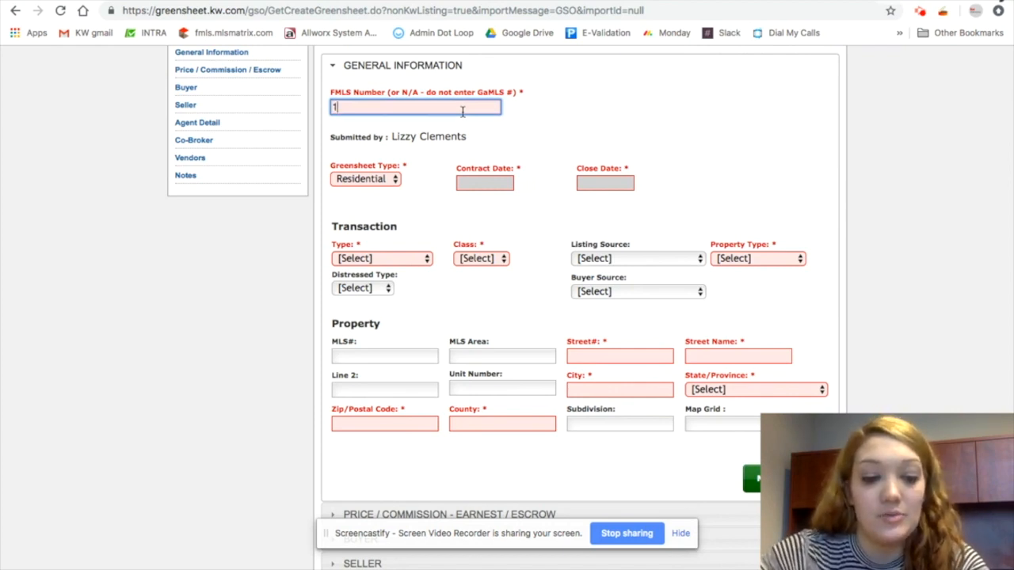
{"action": "key", "text": "BackSpace"}
{"action": "key", "text": "BackSpace"}
{"action": "type", "text": "12345678"}
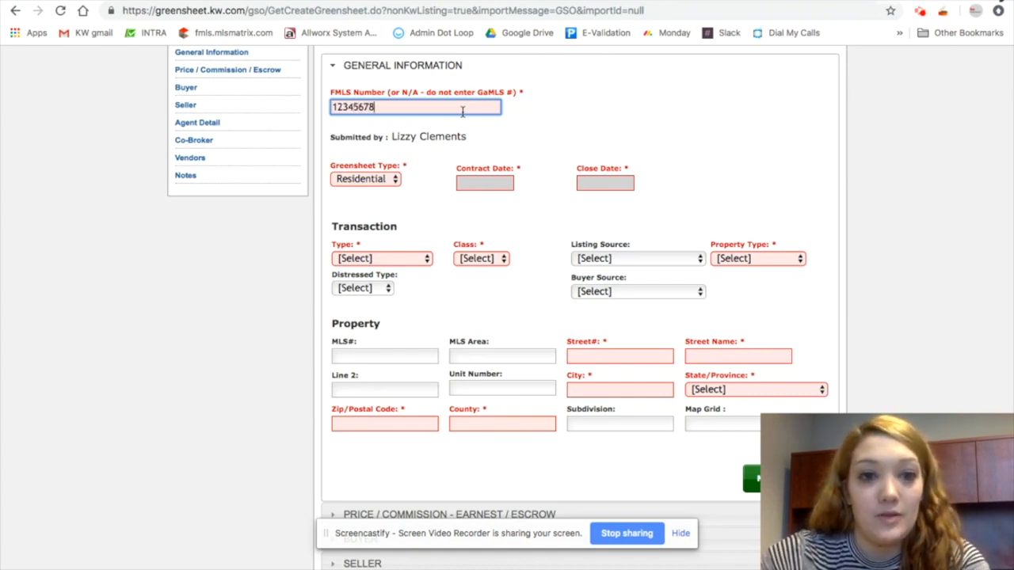
Keep Residential as the Greensheet type and set the contract date to 11/30/2018
{"action": "left_click", "coordinate": [367, 184]}
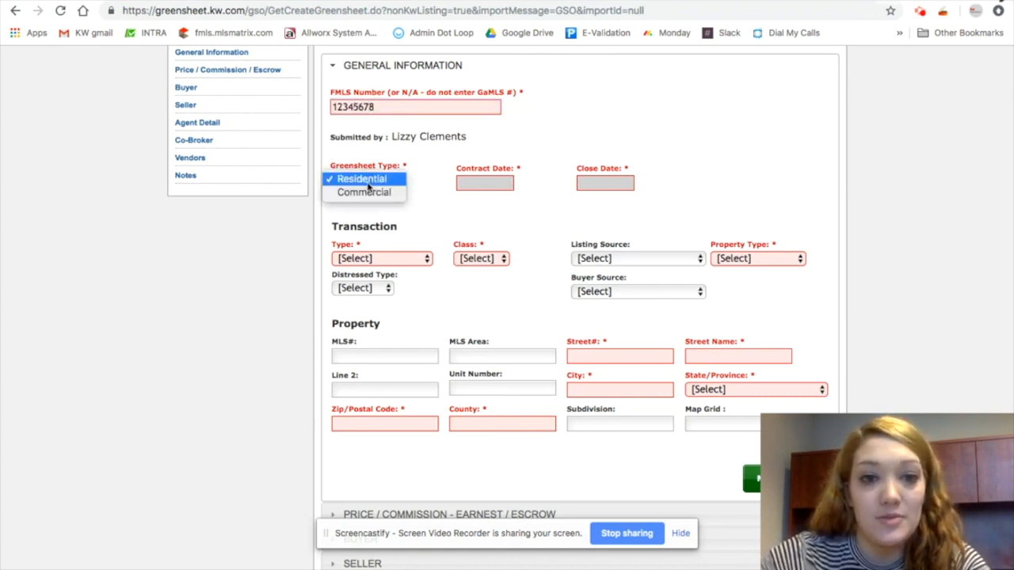
{"action": "left_click", "coordinate": [368, 184]}
{"action": "left_click", "coordinate": [483, 182]}
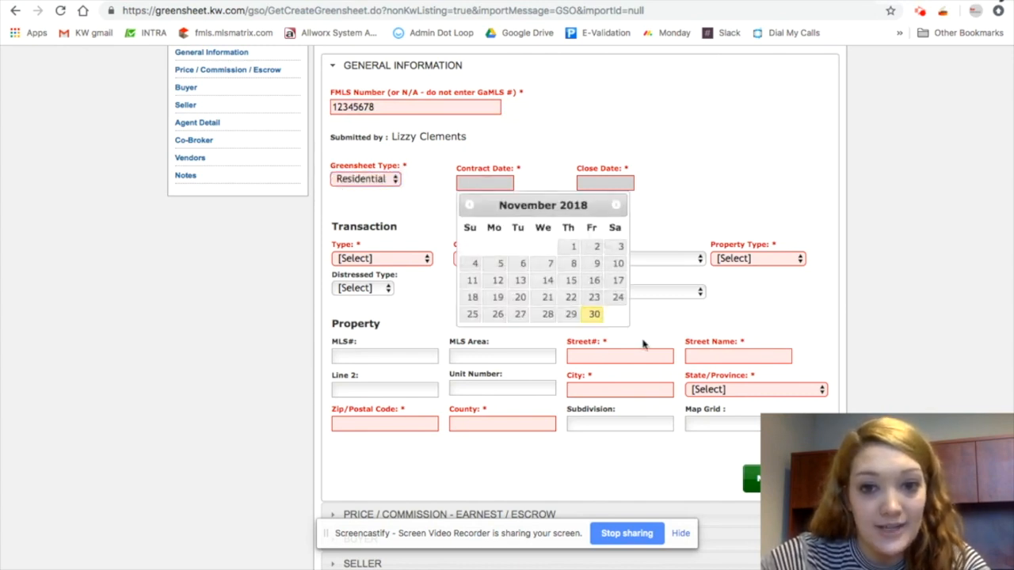
{"action": "left_click", "coordinate": [594, 313]}
Set the close date to 12/01/2018
{"action": "left_click", "coordinate": [602, 183]}
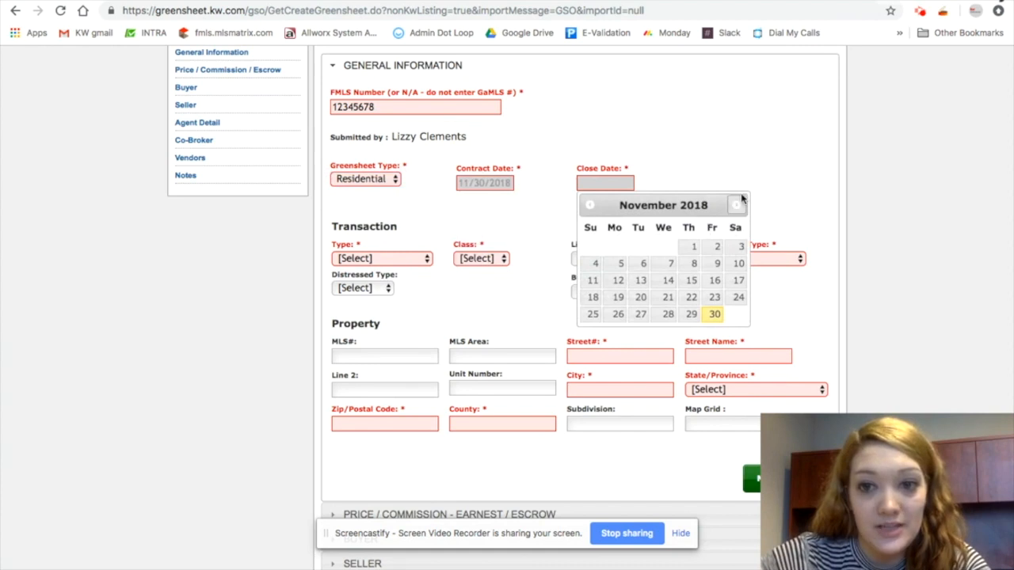
{"action": "left_click", "coordinate": [736, 205]}
{"action": "left_click", "coordinate": [735, 246]}
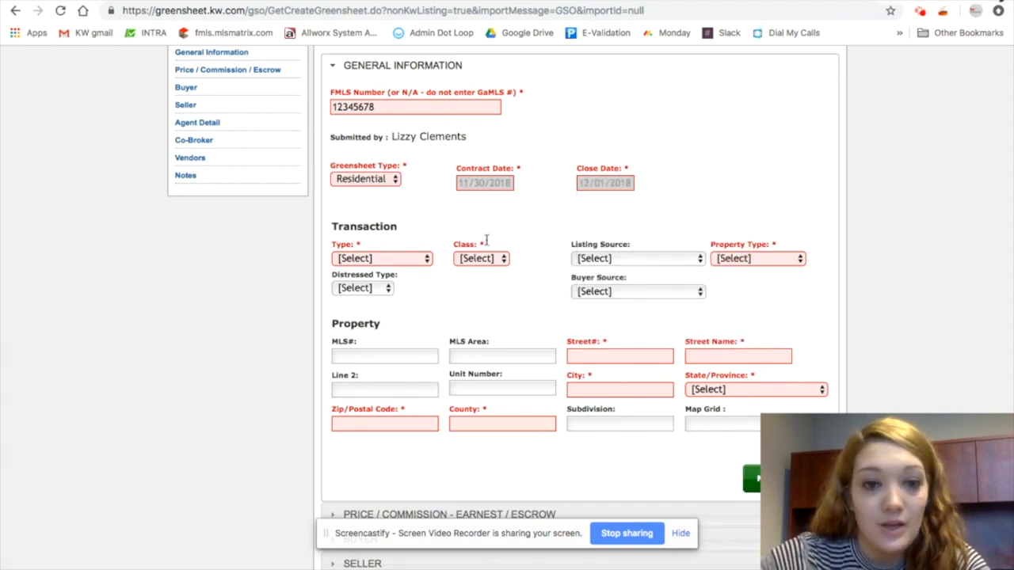
Set the transaction type to Buyer Sale and the class to Property
{"action": "left_click", "coordinate": [353, 259]}
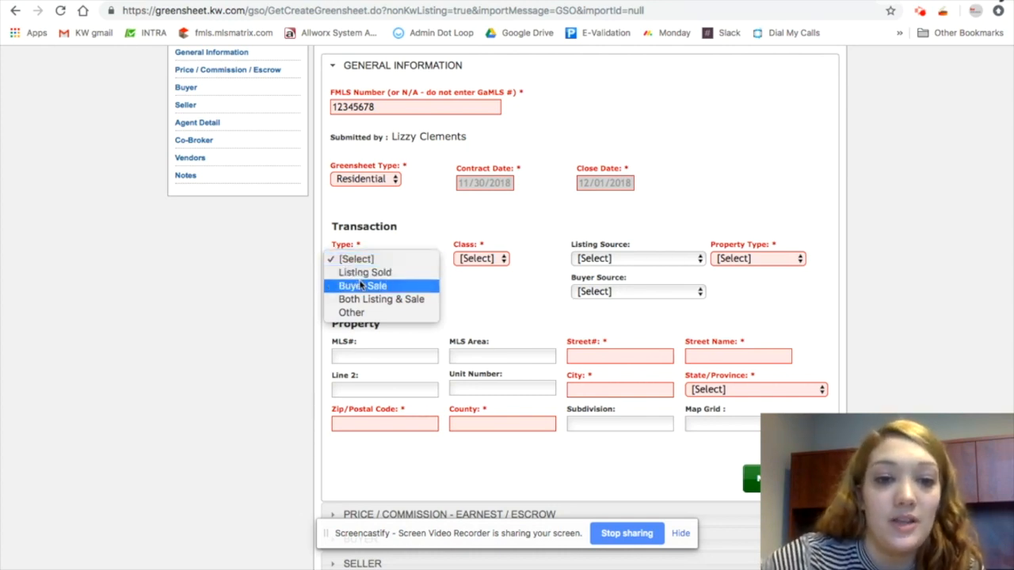
{"action": "left_click", "coordinate": [362, 286]}
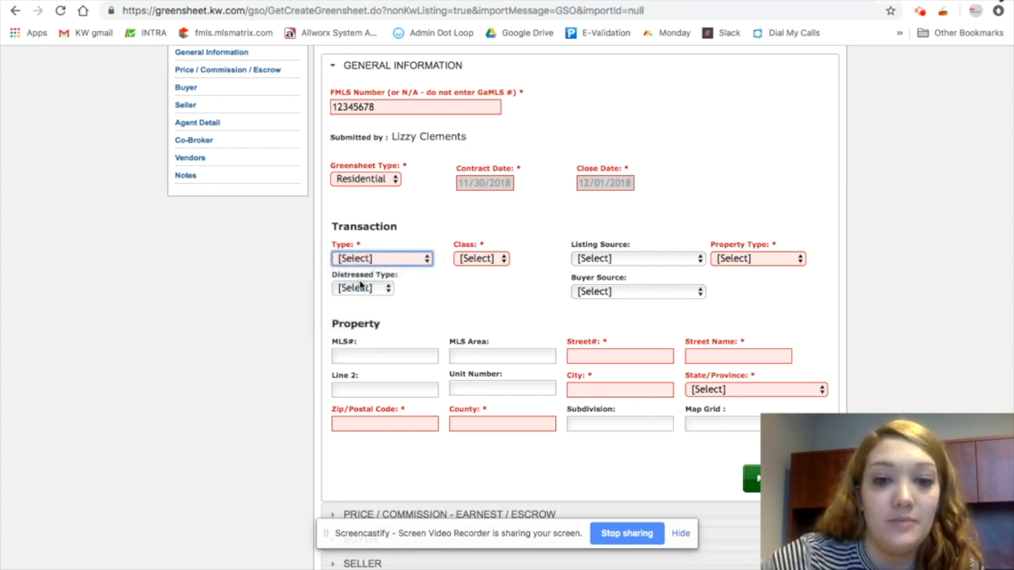
{"action": "left_click", "coordinate": [478, 260]}
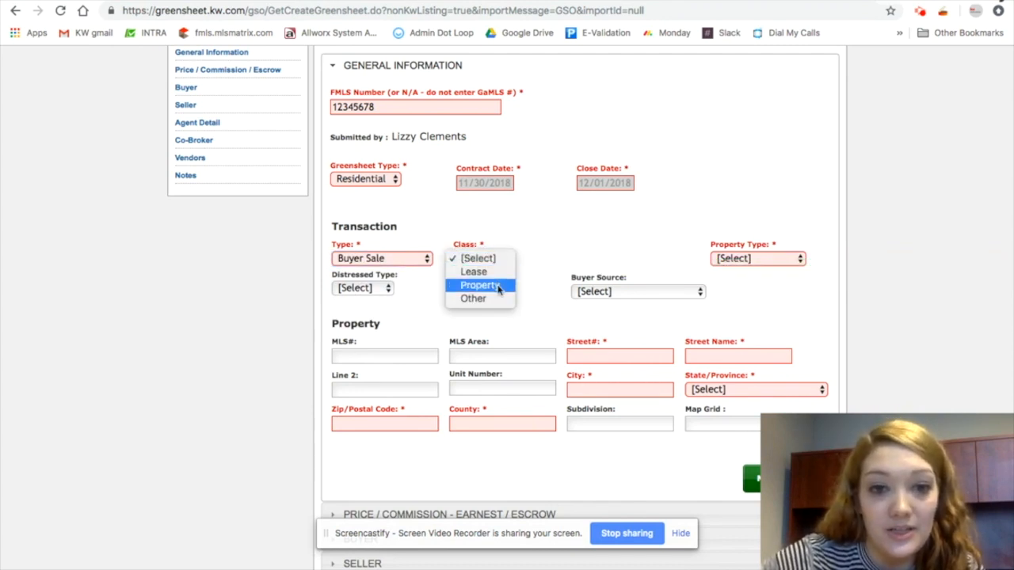
{"action": "left_click", "coordinate": [499, 287]}
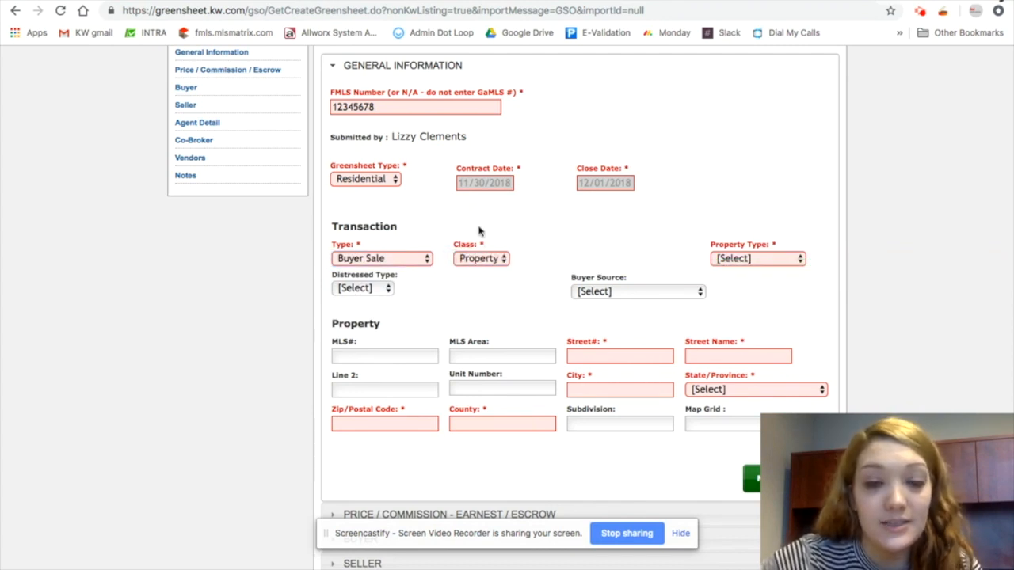
Try the Other transaction type with the Referral class, then restore Buyer Sale and Property
{"action": "left_click", "coordinate": [412, 259]}
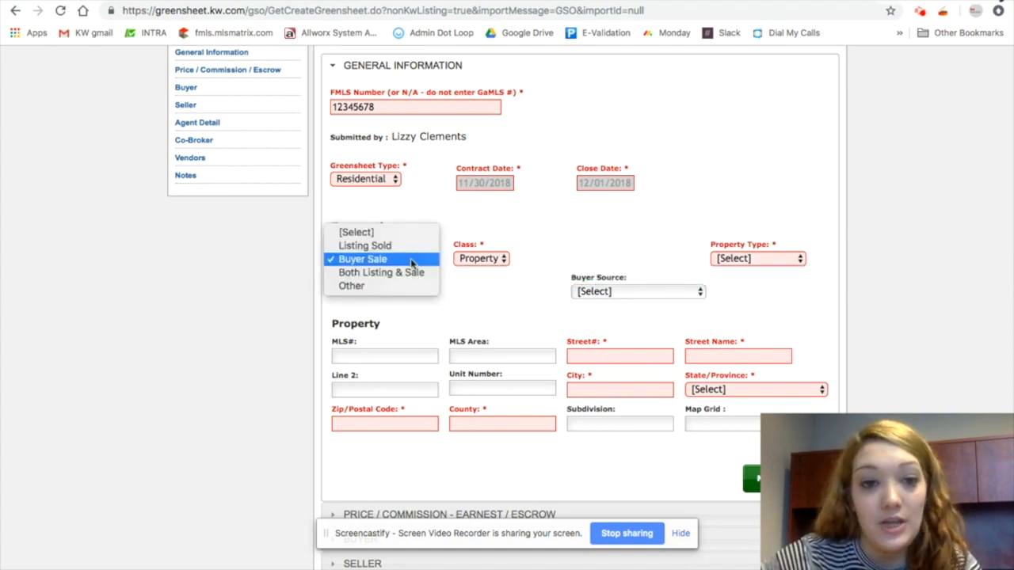
{"action": "left_click", "coordinate": [370, 286]}
{"action": "left_click", "coordinate": [478, 259]}
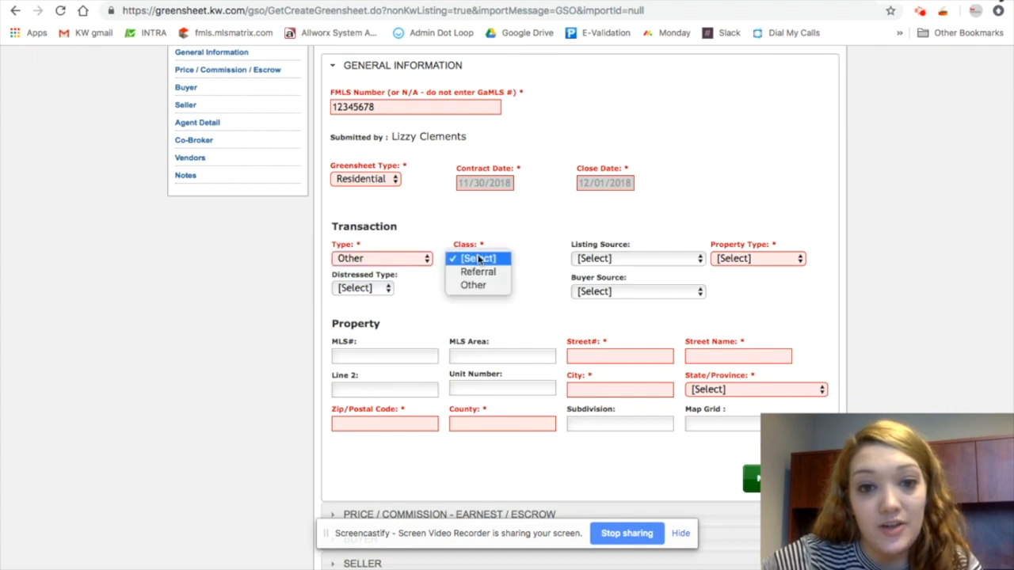
{"action": "left_click", "coordinate": [479, 271]}
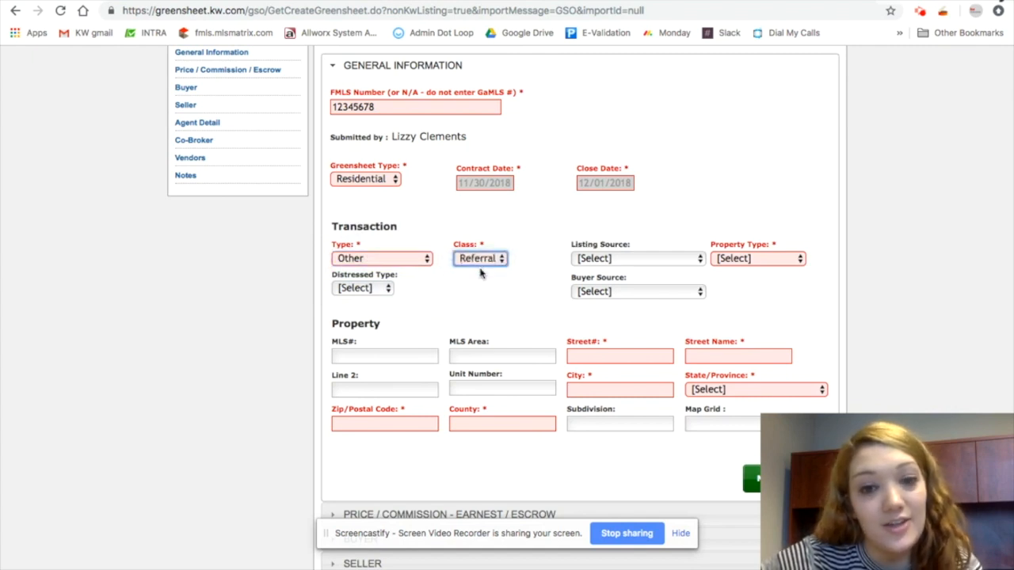
{"action": "left_click", "coordinate": [383, 262]}
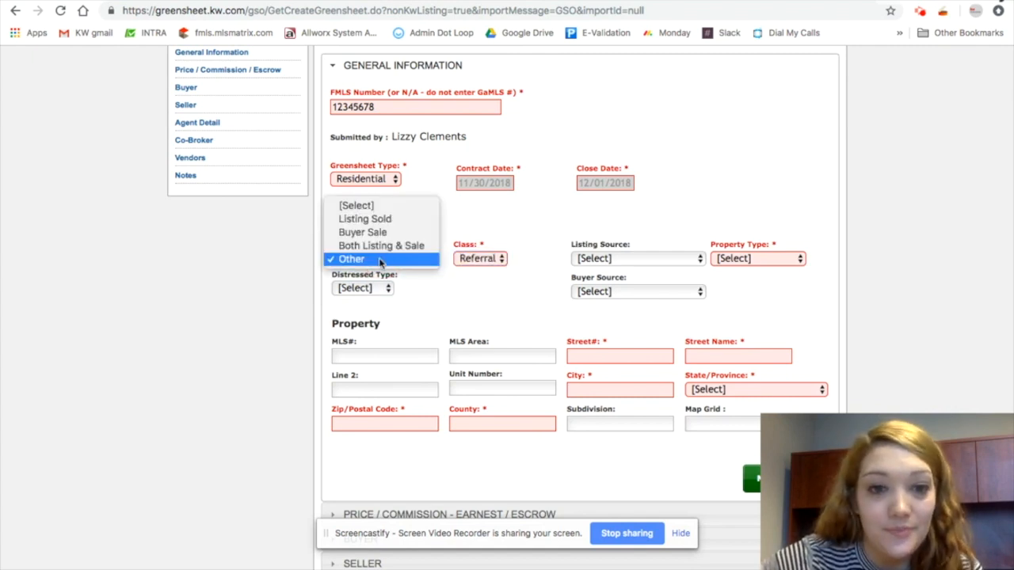
{"action": "left_click", "coordinate": [363, 232]}
{"action": "left_click", "coordinate": [488, 259]}
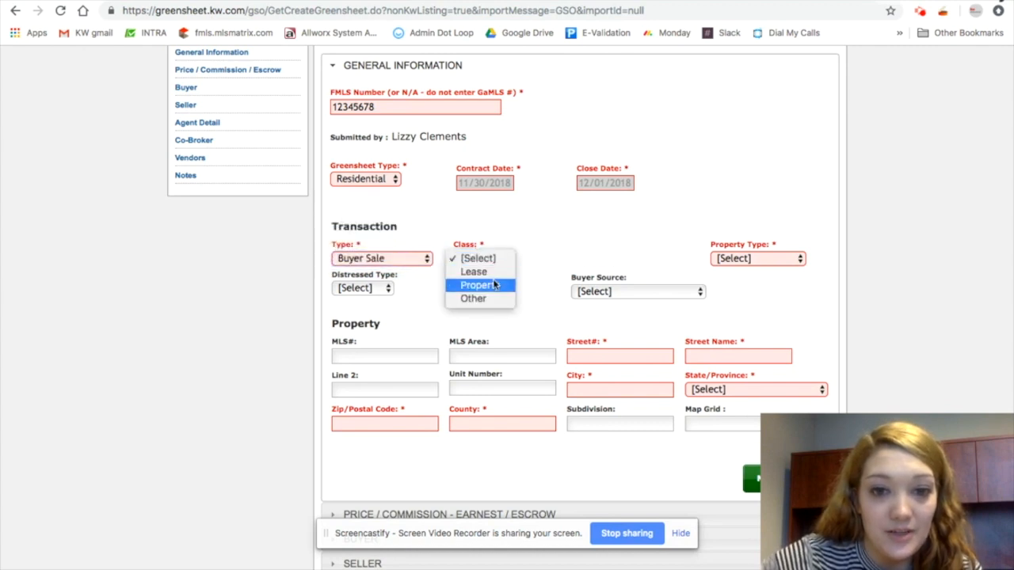
{"action": "left_click", "coordinate": [491, 285]}
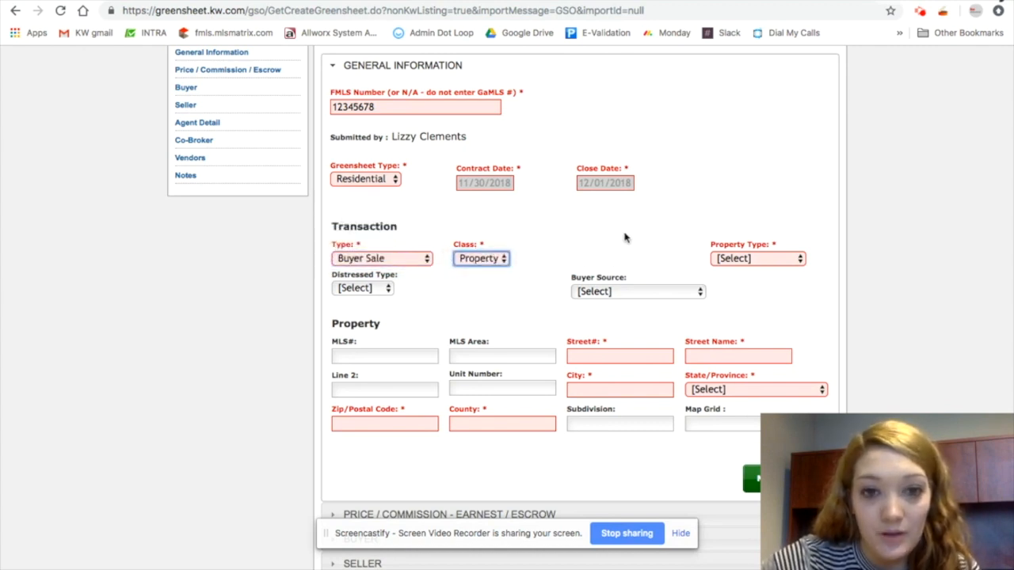
Set the property type to (R) Resale
{"action": "left_click", "coordinate": [743, 259]}
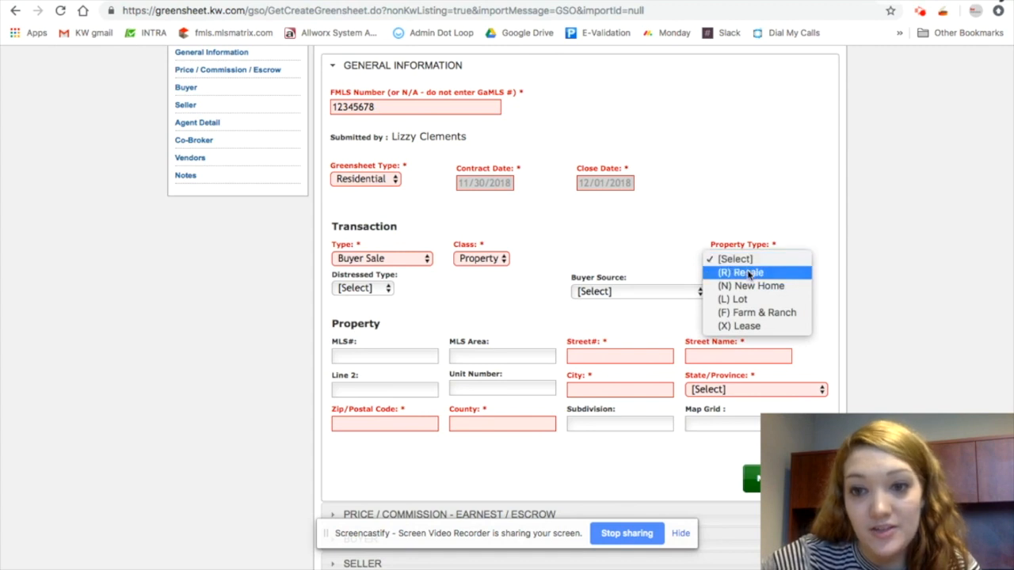
{"action": "left_click", "coordinate": [768, 272]}
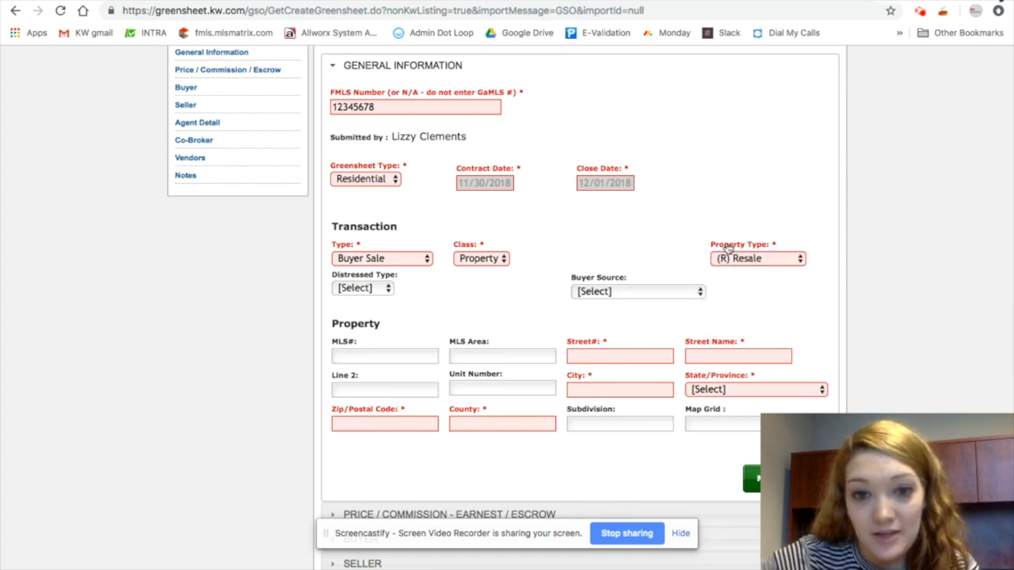
{"action": "scroll", "coordinate": [737, 238], "scroll_direction": "down", "scroll_amount": 1}
{"action": "left_click", "coordinate": [737, 229]}
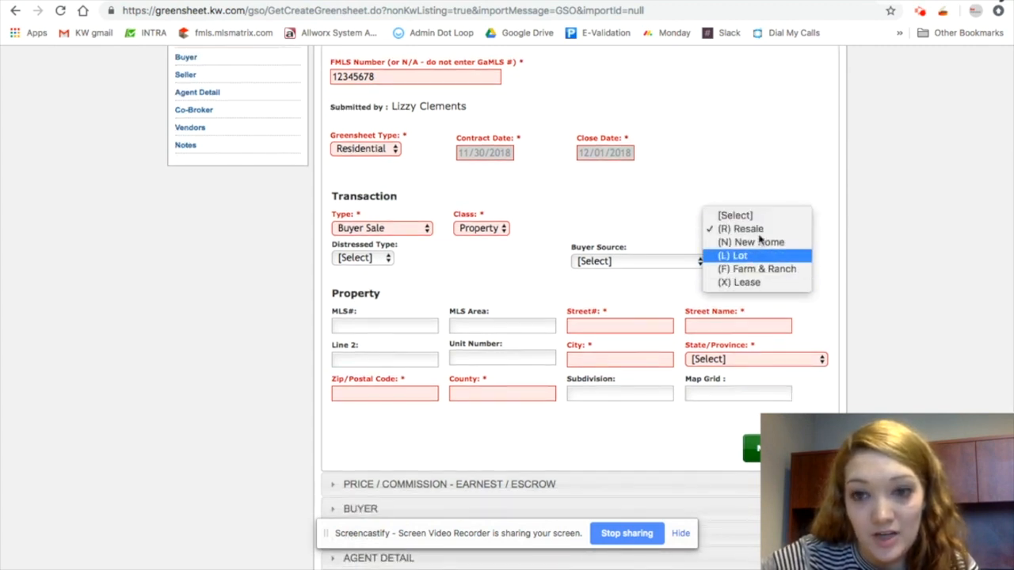
{"action": "left_click", "coordinate": [847, 192]}
Enter the property's street number 123 and street name Perfect Home
{"action": "scroll", "coordinate": [749, 210], "scroll_direction": "down", "scroll_amount": 1}
{"action": "scroll", "coordinate": [748, 210], "scroll_direction": "down", "scroll_amount": 2}
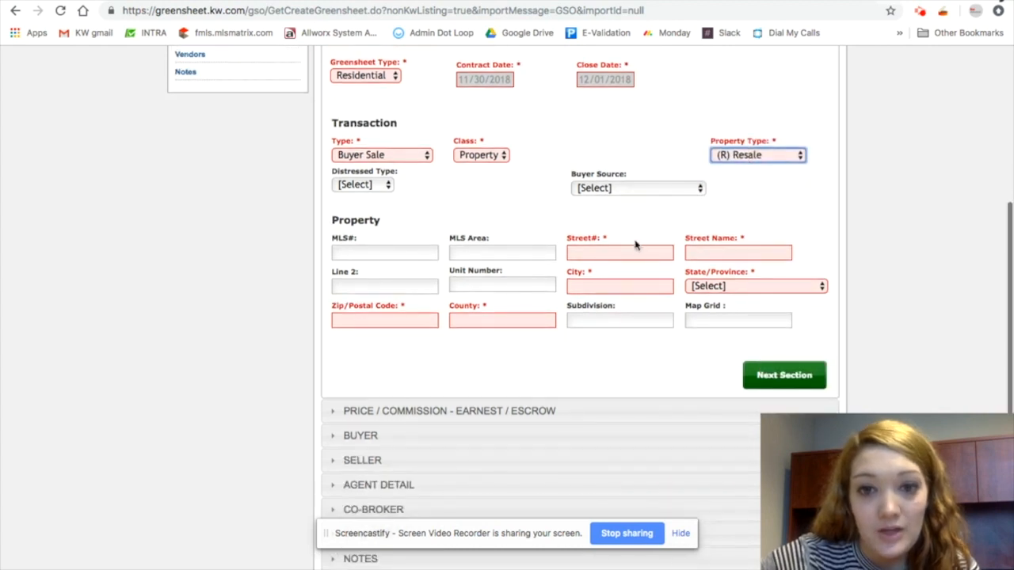
{"action": "left_click", "coordinate": [623, 252]}
{"action": "type", "text": "123"}
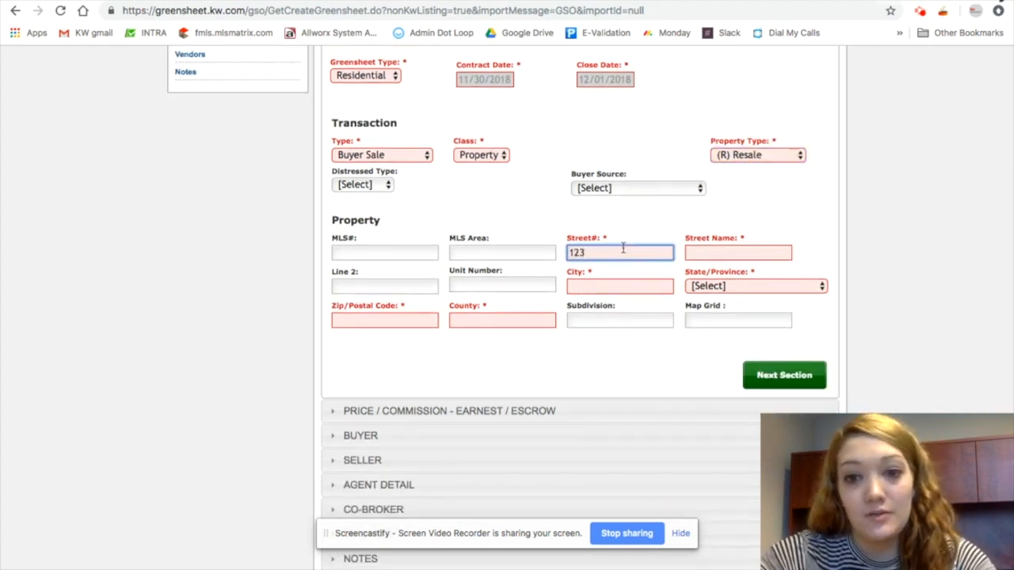
{"action": "key", "text": "Tab"}
{"action": "type", "text": "Perfec"}
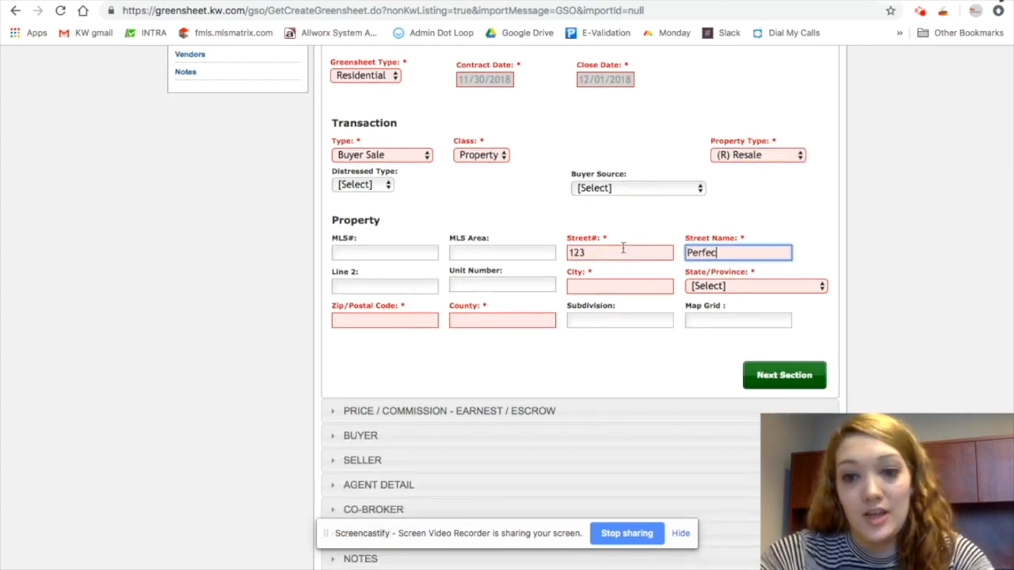
{"action": "type", "text": "t Home"}
Enter the city Atlanta, state Georgia, zip code 30309 and county Fulton
{"action": "key", "text": "Tab"}
{"action": "key", "text": "Tab"}
{"action": "key", "text": "Tab"}
{"action": "type", "text": "Atlanta"}
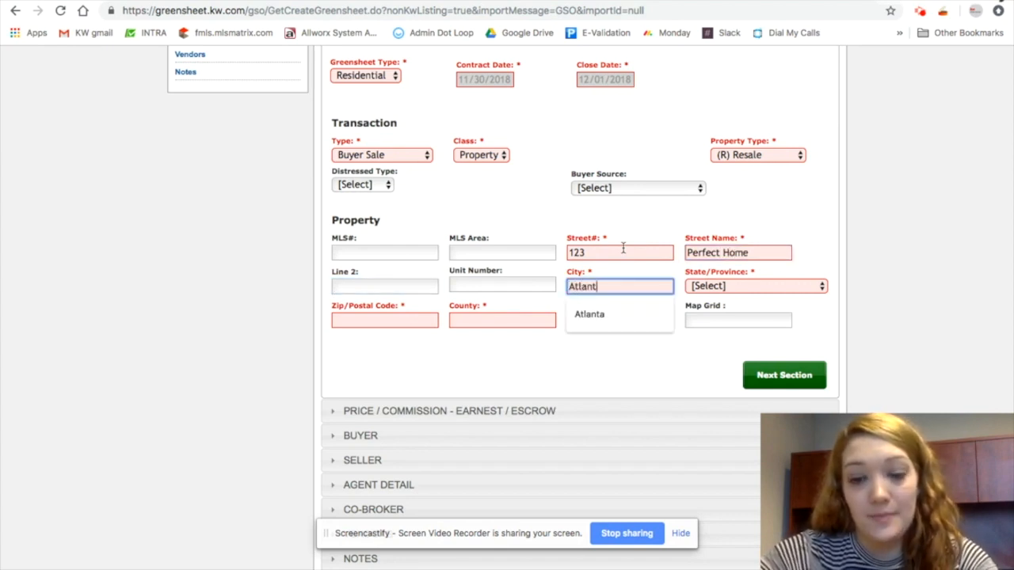
{"action": "key", "text": "Tab"}
{"action": "key", "text": "g"}
{"action": "key", "text": "Tab"}
{"action": "type", "text": "30309"}
{"action": "key", "text": "Tab"}
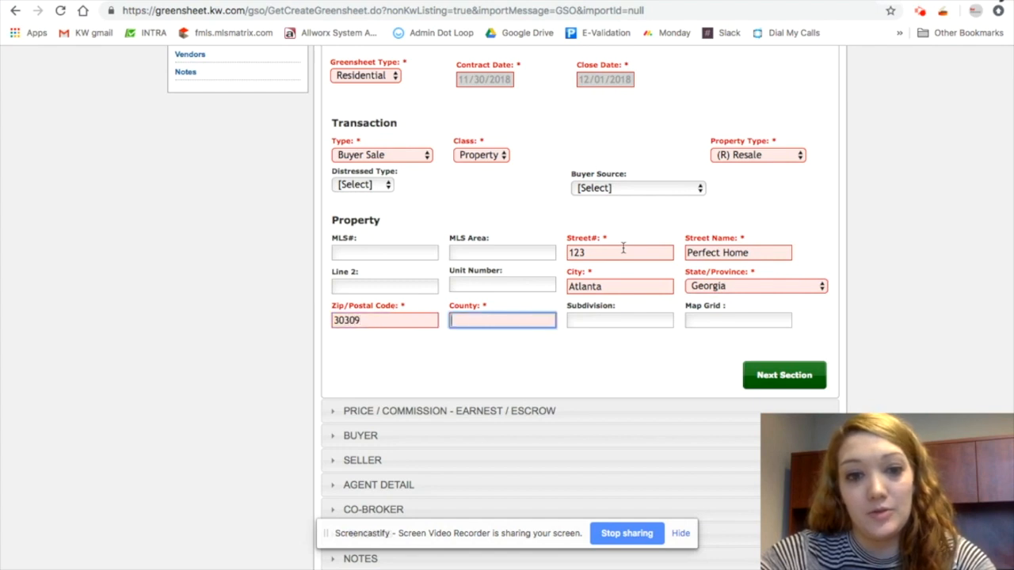
{"action": "type", "text": "Fulton"}
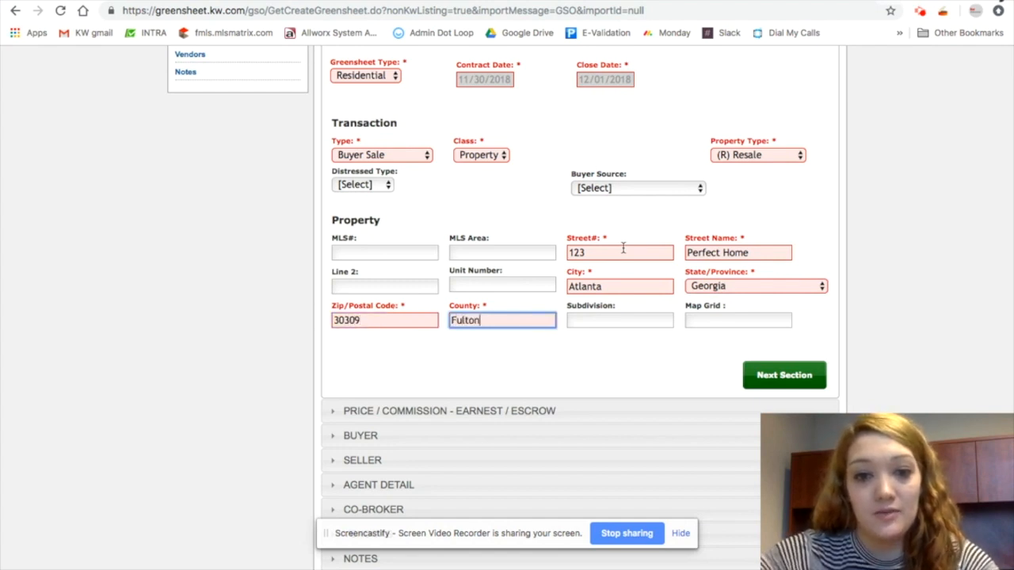
Go to the price and escrow section and enter earnest money of 1000 held by KWAM
{"action": "left_click", "coordinate": [803, 377]}
{"action": "left_click", "coordinate": [336, 141]}
{"action": "type", "text": "1000"}
{"action": "key", "text": "Tab"}
{"action": "type", "text": "KWAM"}
{"action": "key", "text": "Tab"}
{"action": "key", "text": "Tab"}
{"action": "key", "text": "Tab"}
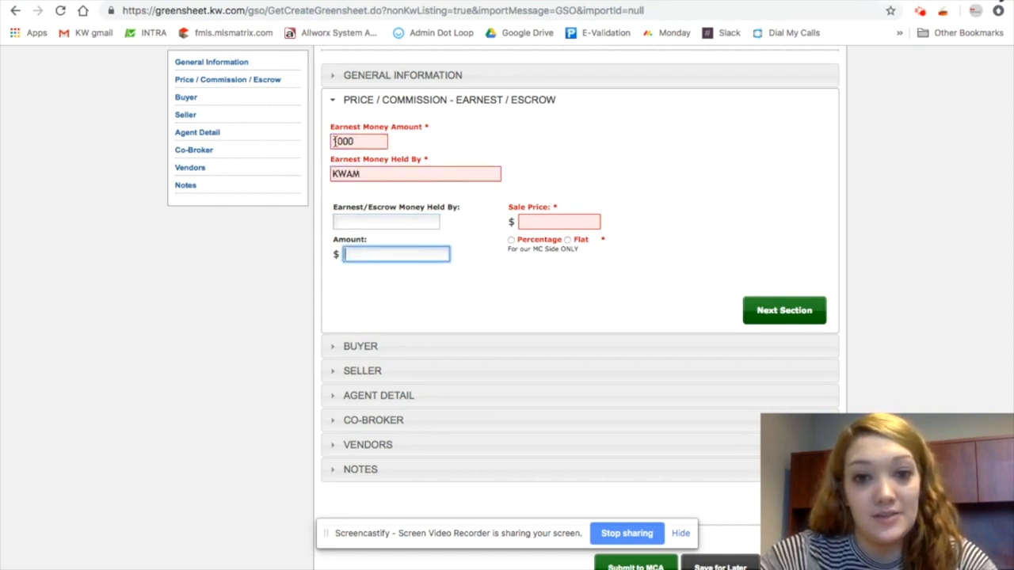
Enter the sale price 250,000 and set the sale commission to 3 percent
{"action": "type", "text": "250,00"}
{"action": "left_click", "coordinate": [595, 280]}
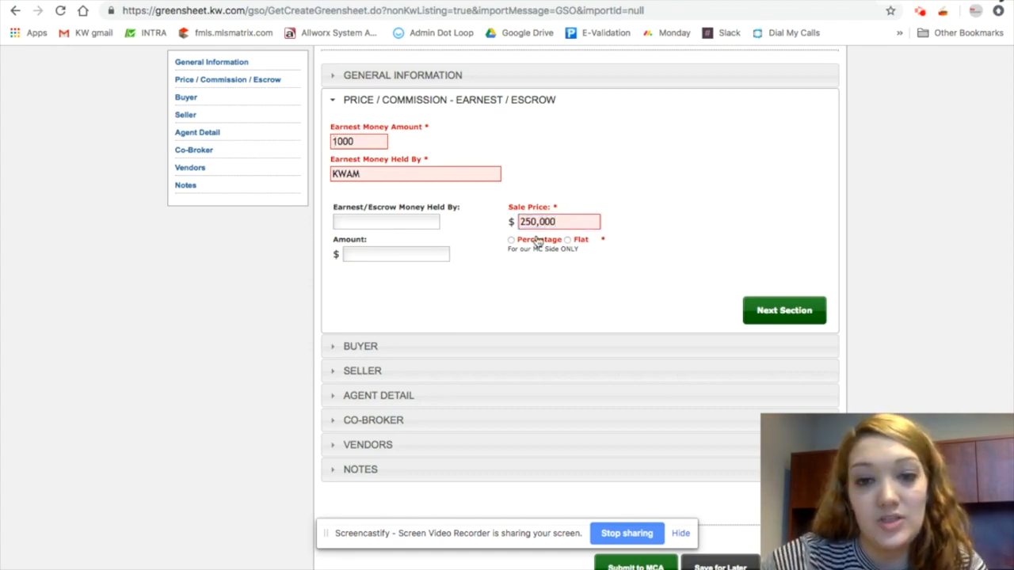
{"action": "left_click", "coordinate": [581, 243]}
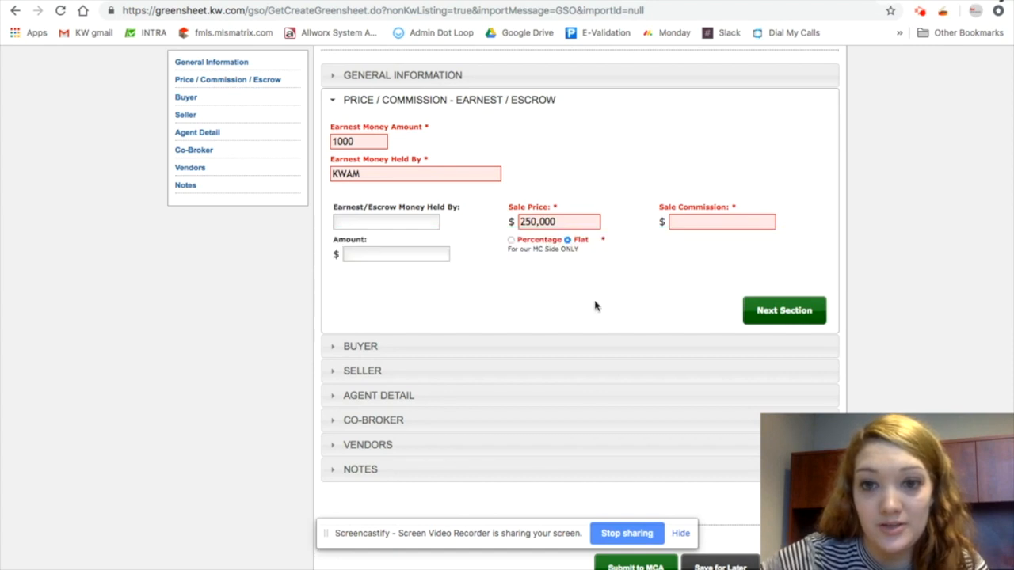
{"action": "left_click", "coordinate": [512, 241]}
{"action": "left_click", "coordinate": [674, 223]}
{"action": "type", "text": "3"}
{"action": "left_click", "coordinate": [707, 181]}
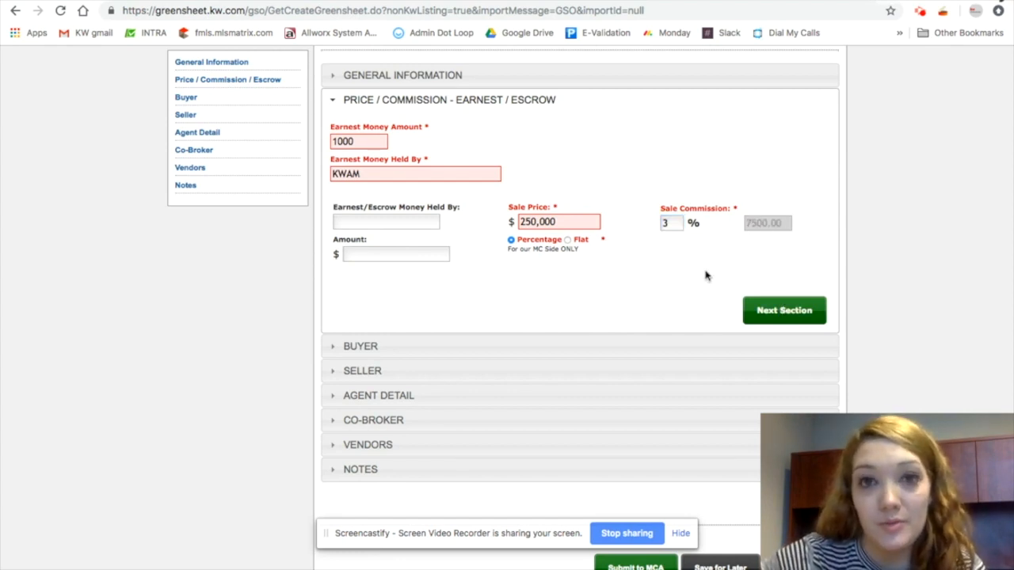
Open the buyer section and enter the buyer's name
{"action": "left_click", "coordinate": [780, 307]}
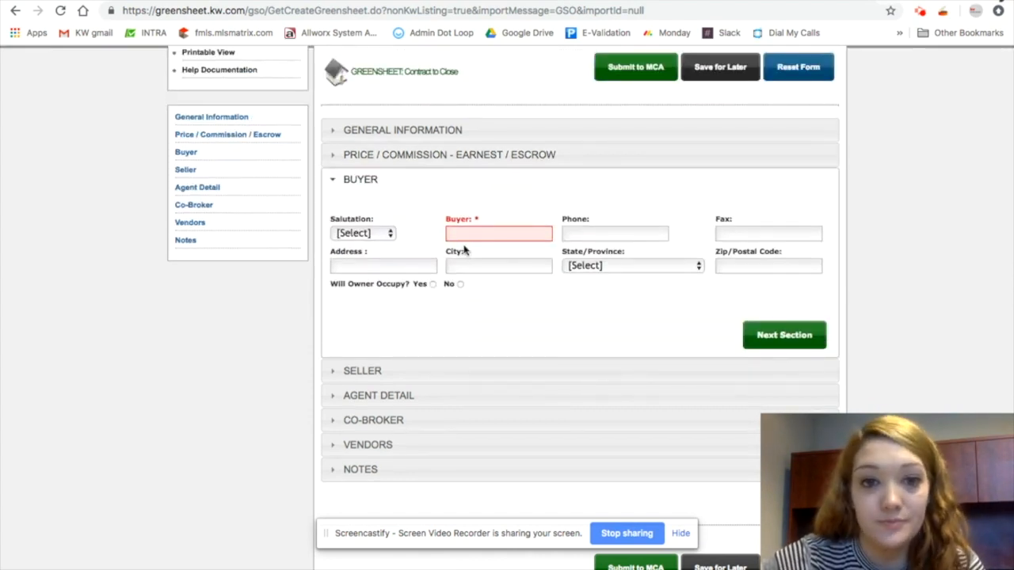
{"action": "left_click", "coordinate": [471, 232]}
{"action": "type", "text": "BU"}
{"action": "type", "text": "than"}
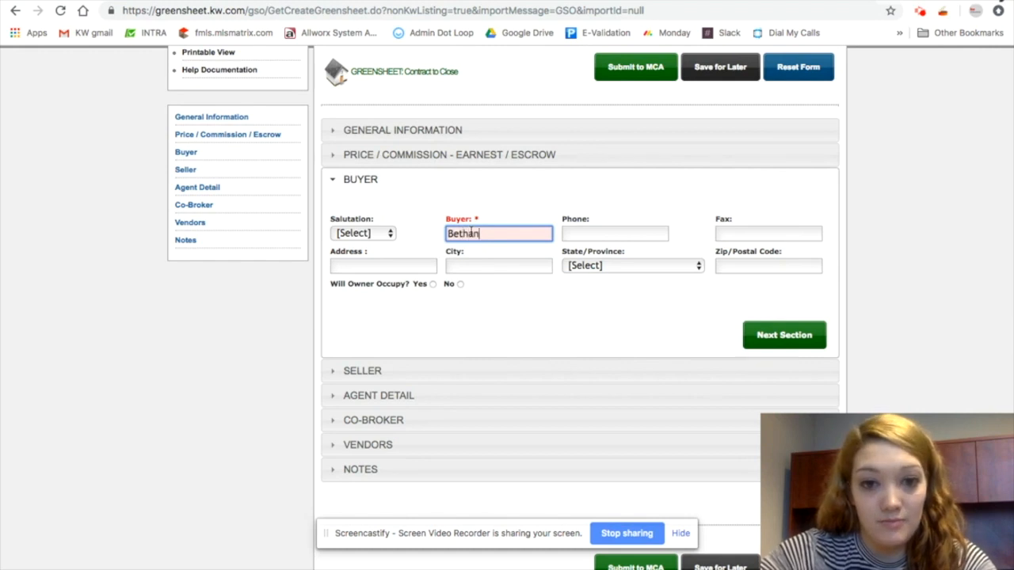
{"action": "type", "text": "y"}
Enter the seller's name in the seller section and continue to the agent detail section
{"action": "left_click", "coordinate": [805, 334]}
{"action": "left_click", "coordinate": [502, 274]}
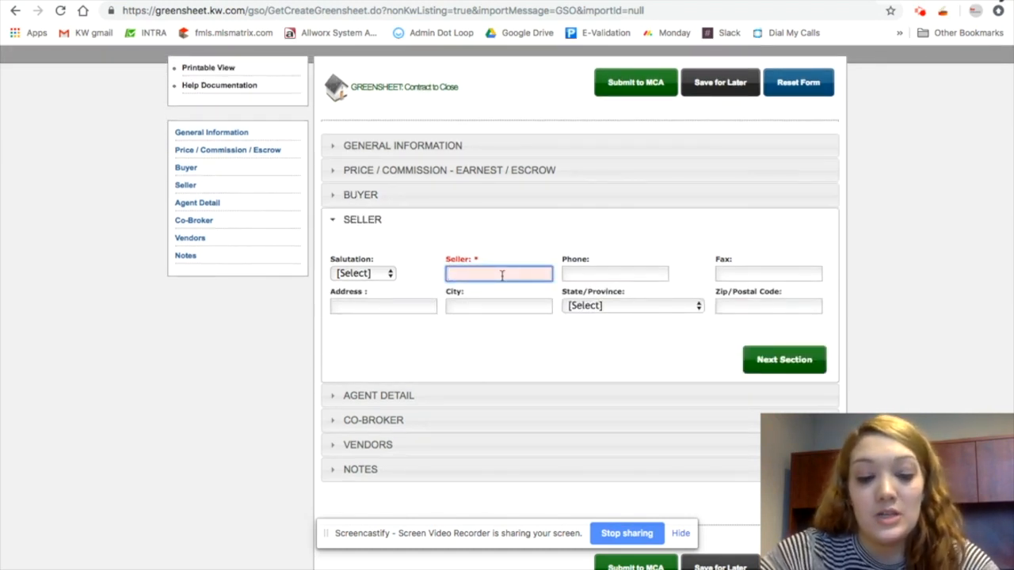
{"action": "type", "text": "Ricardo"}
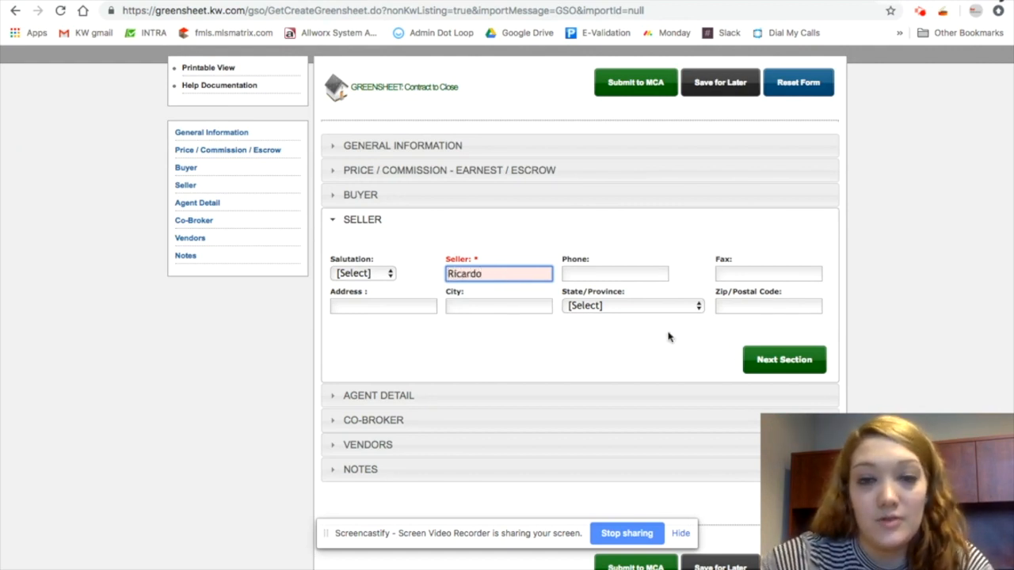
{"action": "left_click", "coordinate": [785, 362]}
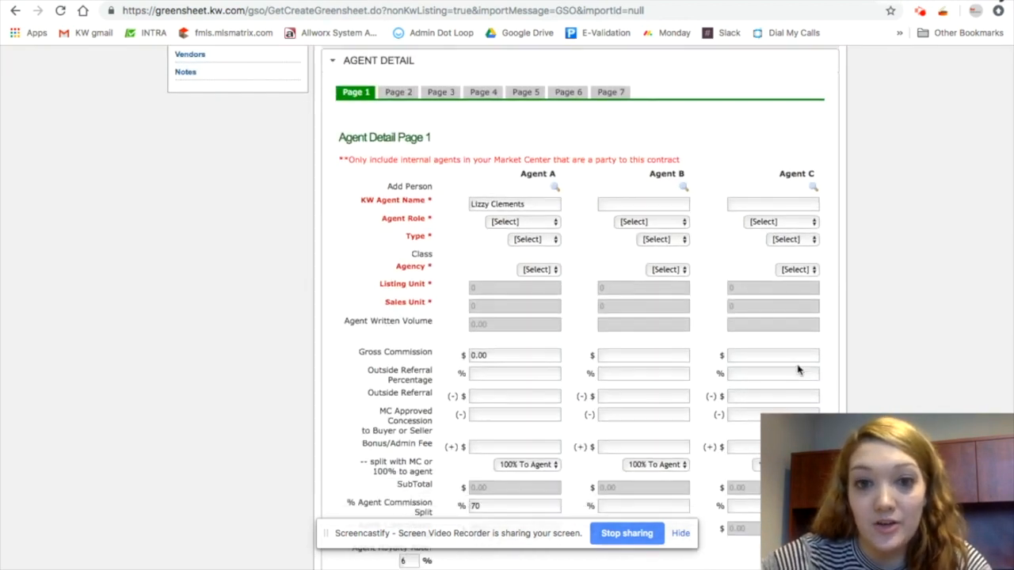
Search the associate directory by last name for an agent for the Agent A column
{"action": "scroll", "coordinate": [717, 252], "scroll_direction": "up", "scroll_amount": 2}
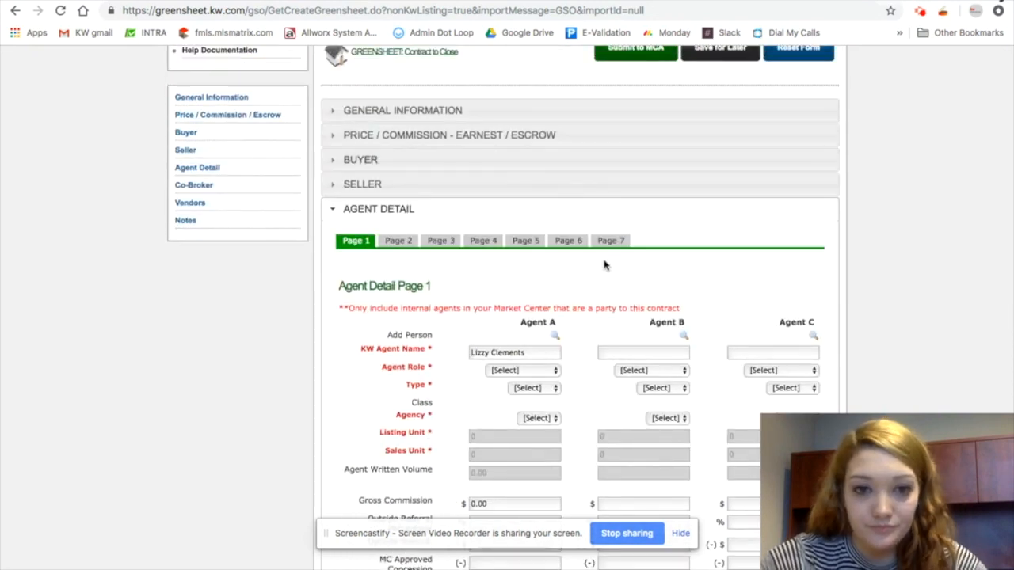
{"action": "scroll", "coordinate": [588, 269], "scroll_direction": "down", "scroll_amount": 3}
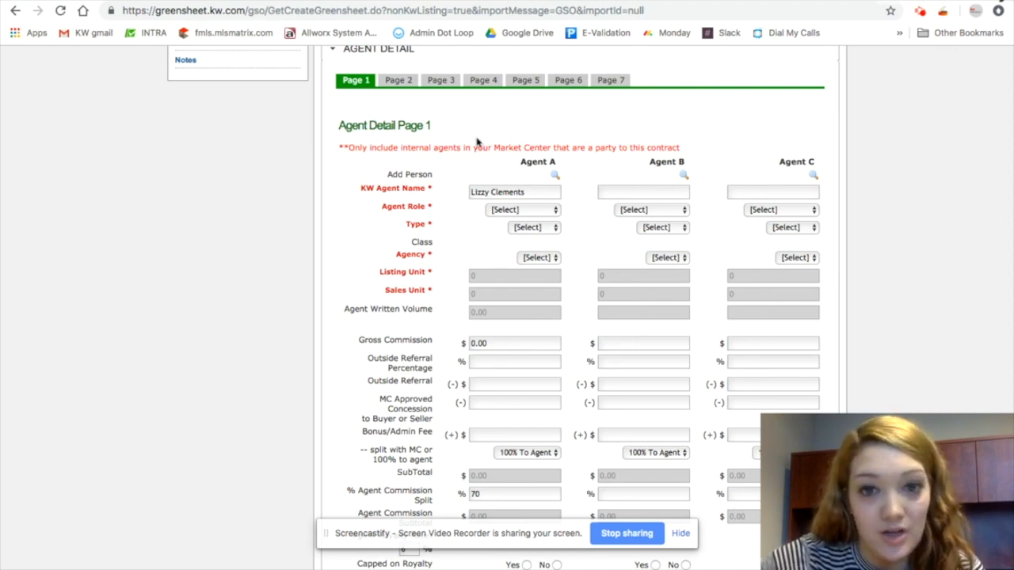
{"action": "scroll", "coordinate": [480, 143], "scroll_direction": "down", "scroll_amount": 1}
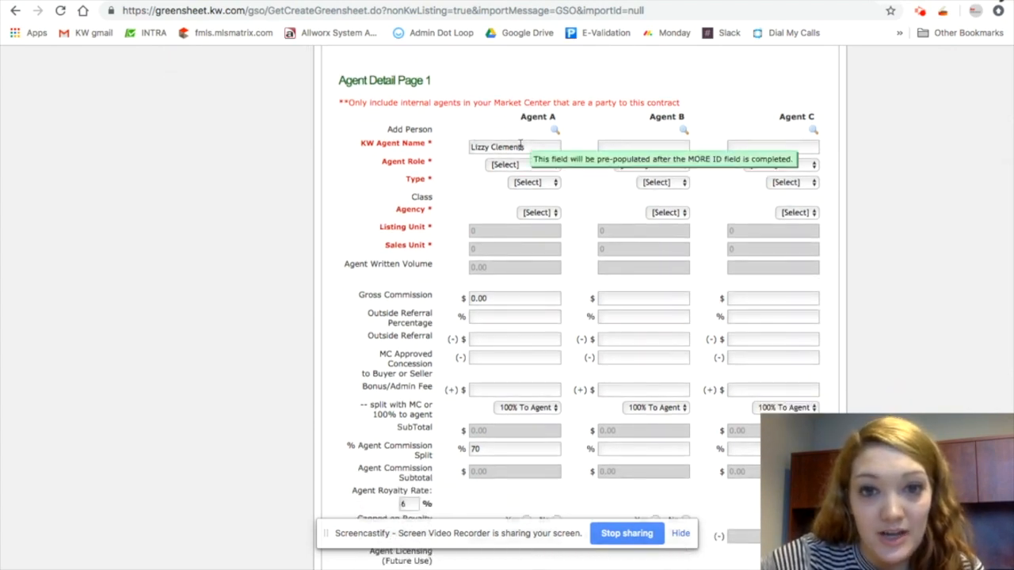
{"action": "left_click", "coordinate": [557, 132]}
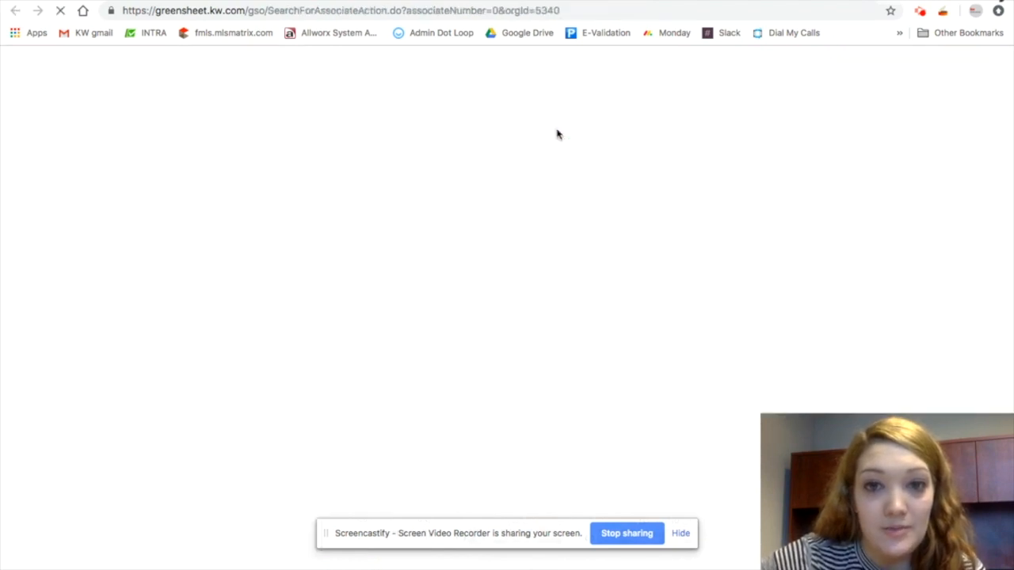
{"action": "left_click", "coordinate": [510, 104]}
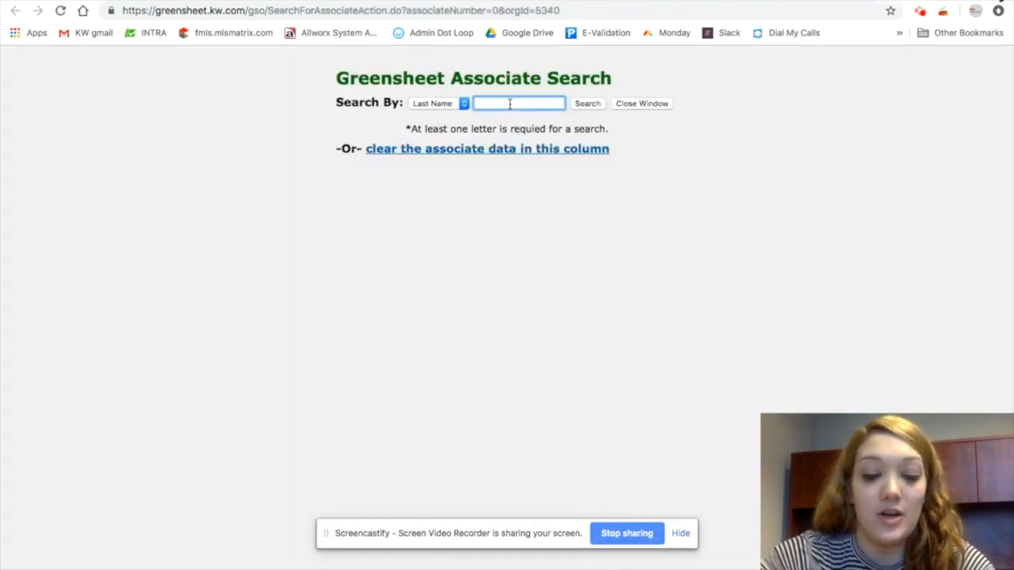
{"action": "type", "text": "hooper"}
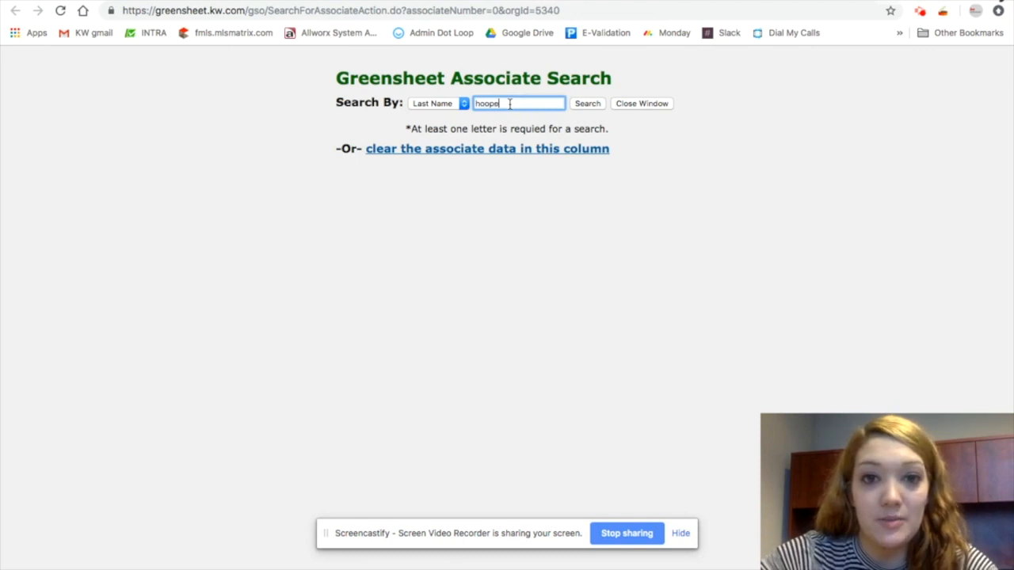
{"action": "key", "text": "Return"}
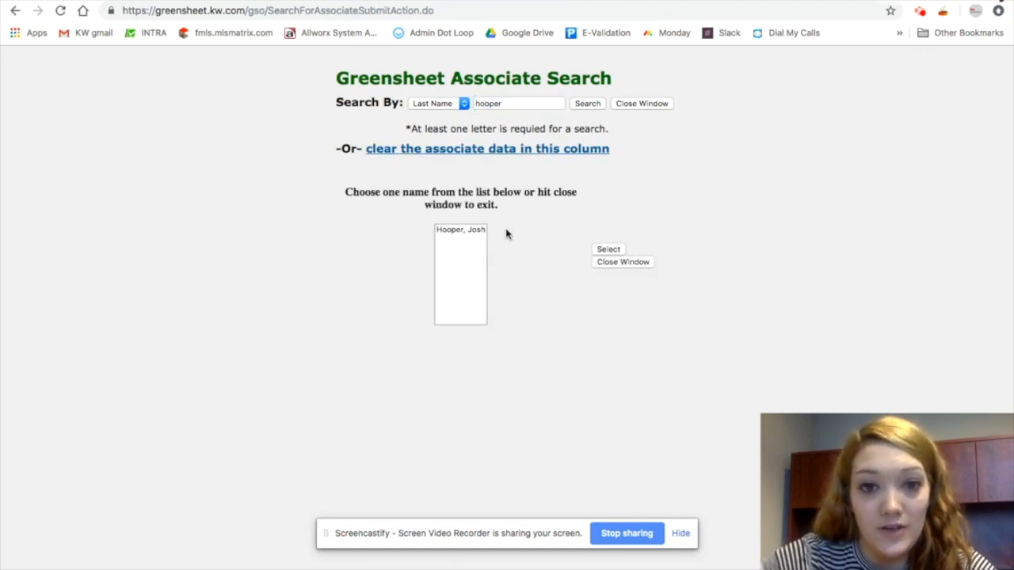
{"action": "left_click", "coordinate": [466, 231]}
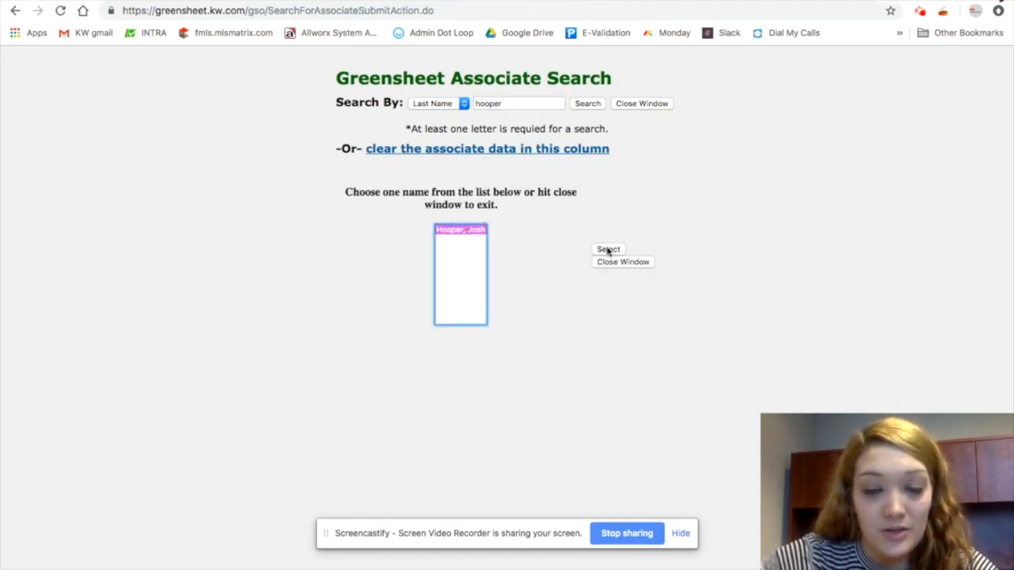
{"action": "mouse_move", "coordinate": [524, 1]}
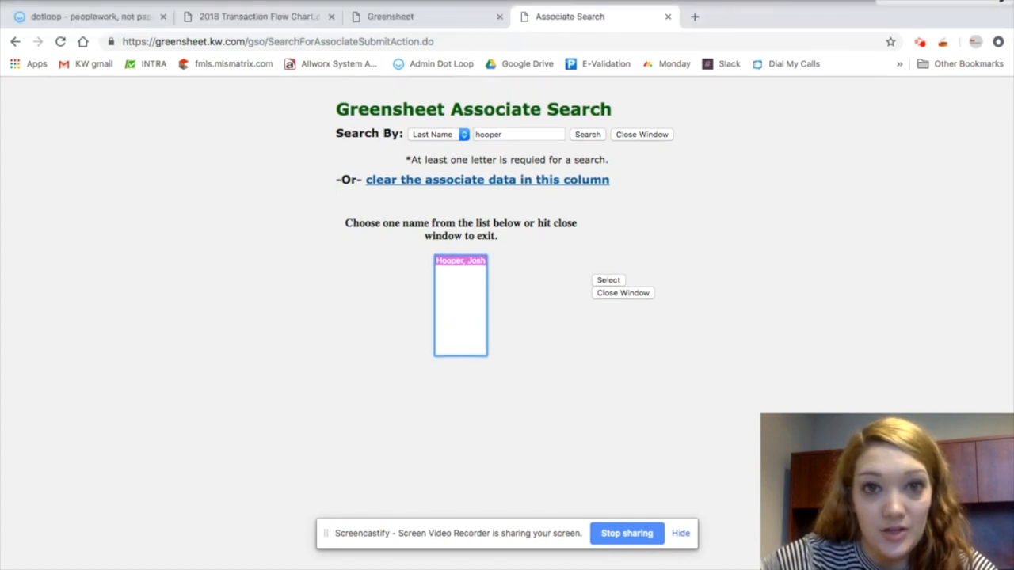
{"action": "left_click", "coordinate": [439, 18]}
Set Agent A's role to Lead Agent and type to Buyer Sale
{"action": "scroll", "coordinate": [531, 229], "scroll_direction": "down", "scroll_amount": 2}
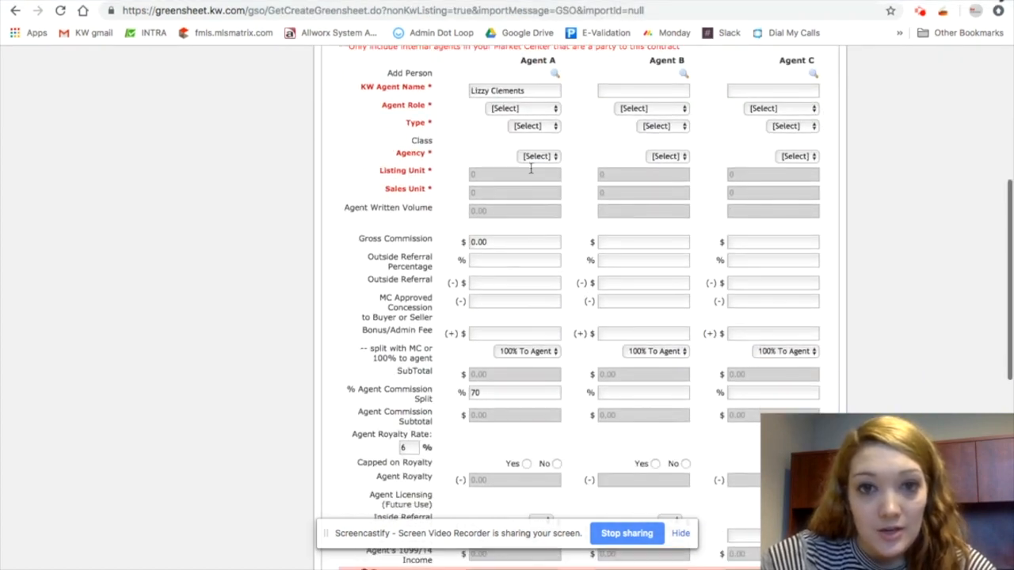
{"action": "left_click", "coordinate": [507, 109]}
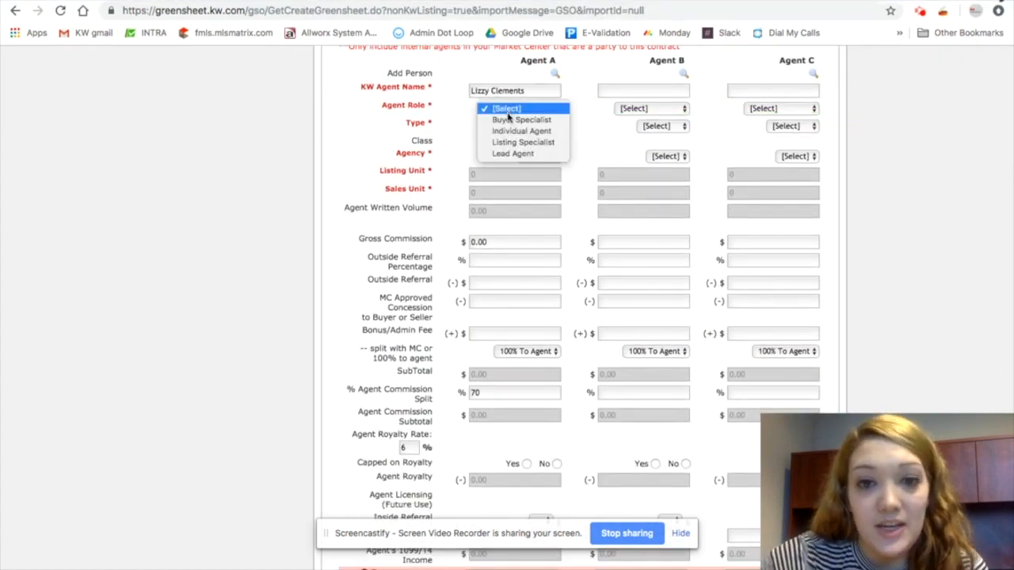
{"action": "left_click", "coordinate": [513, 154]}
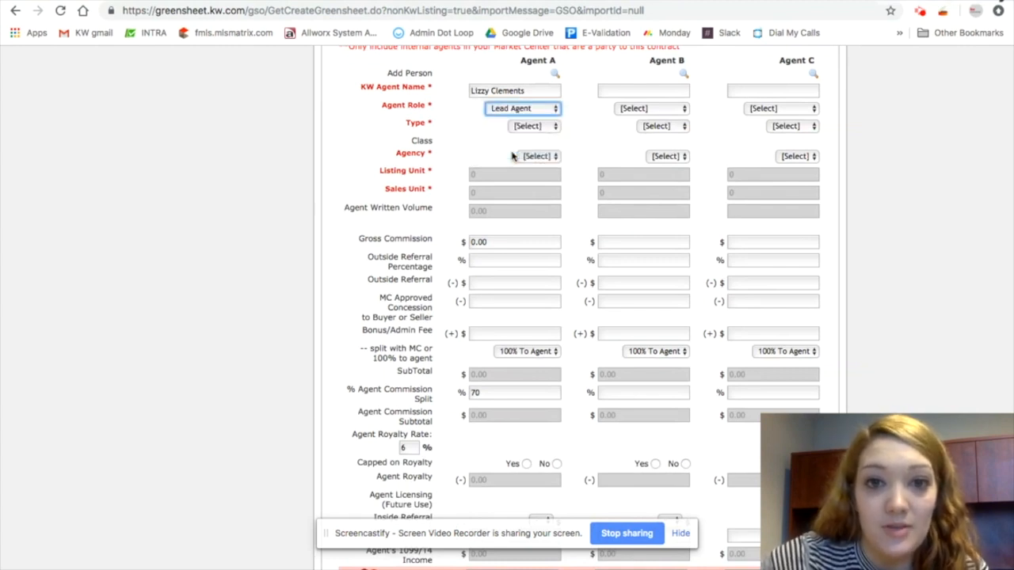
{"action": "left_click", "coordinate": [546, 125]}
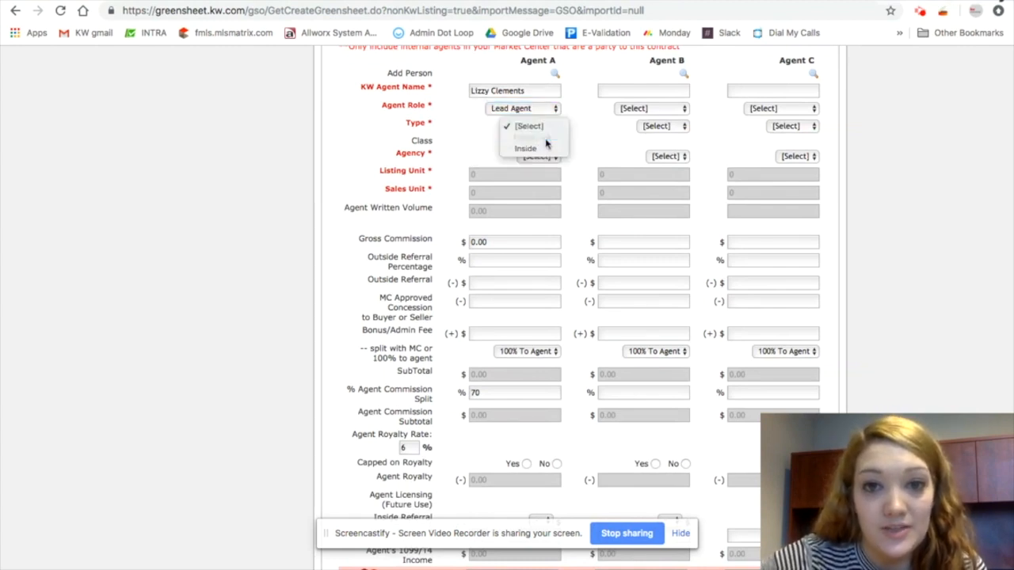
{"action": "left_click", "coordinate": [546, 139]}
Set Agent A's agency to Buyer
{"action": "scroll", "coordinate": [469, 142], "scroll_direction": "down", "scroll_amount": 2}
{"action": "left_click", "coordinate": [548, 111]}
{"action": "left_click", "coordinate": [543, 119]}
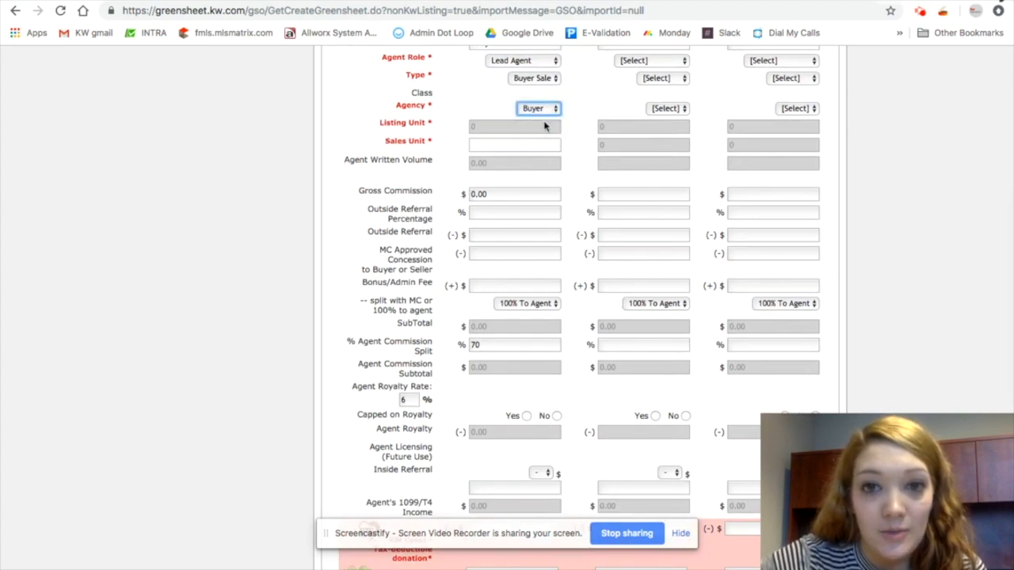
Set Agent A's sales unit to 1 and fill in the gross commission
{"action": "left_click", "coordinate": [494, 143]}
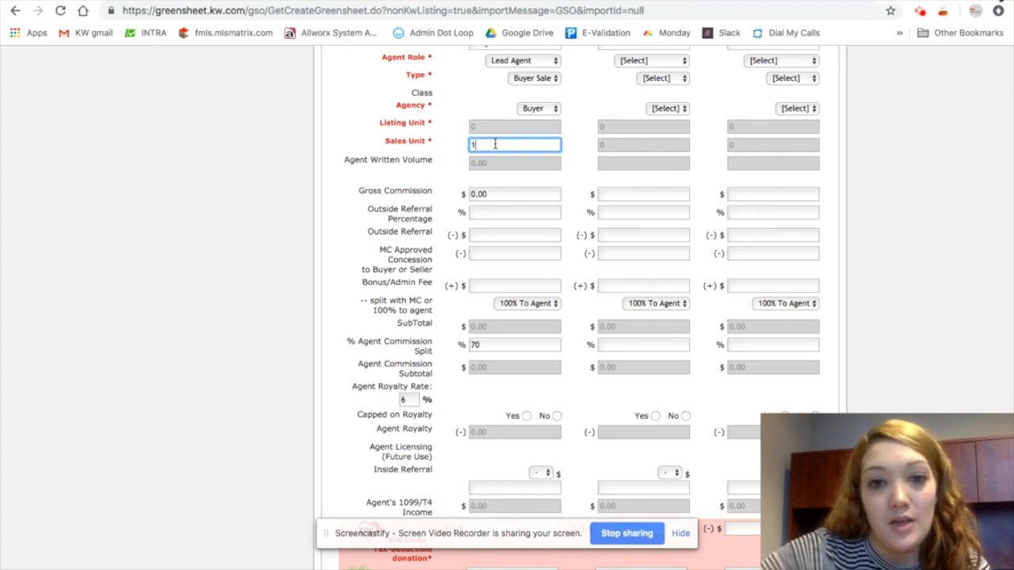
{"action": "left_click", "coordinate": [514, 194]}
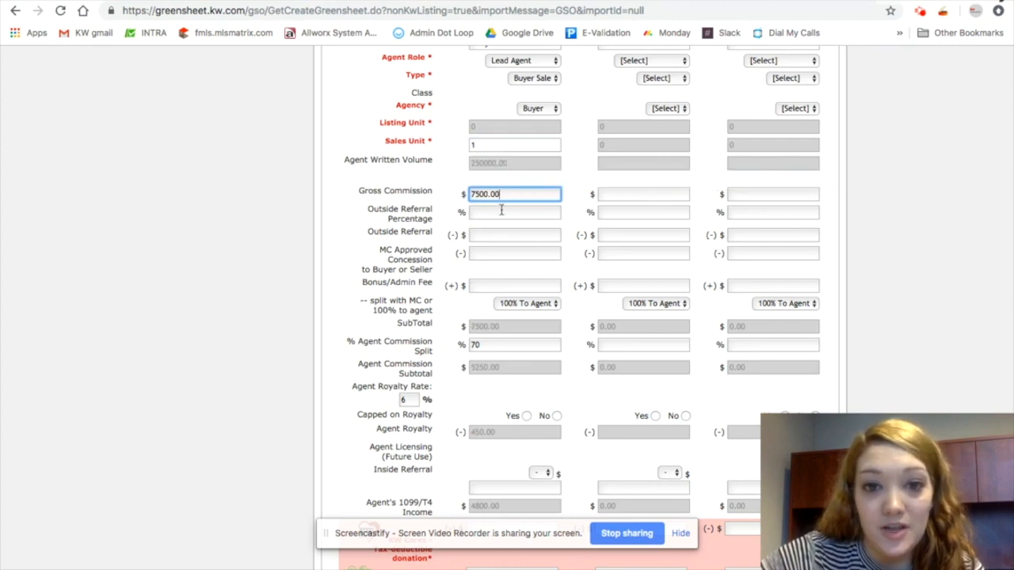
Set Agent A's outside referral percentage to 25 and fill in the outside referral amount
{"action": "left_click", "coordinate": [519, 211]}
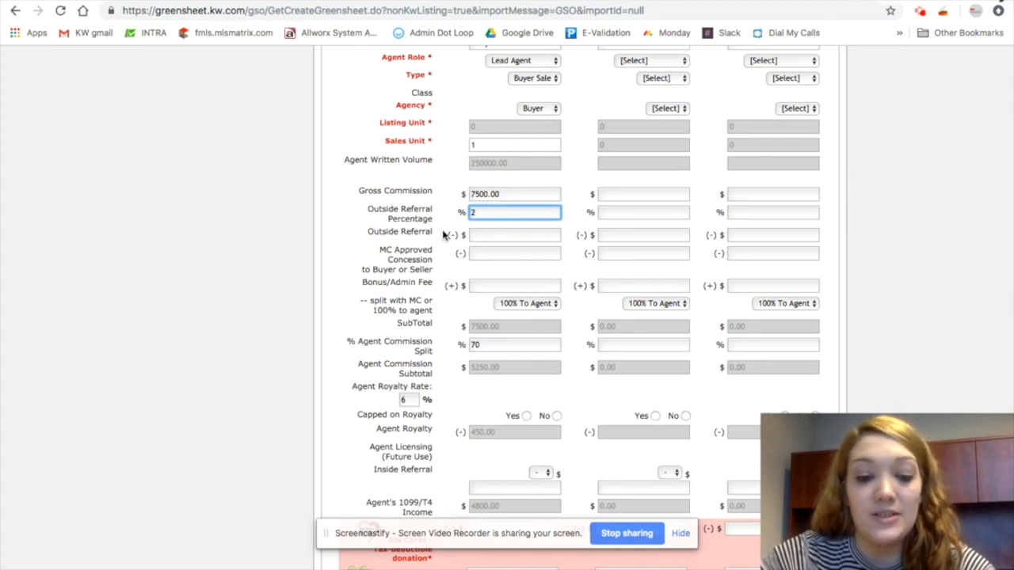
{"action": "type", "text": "25"}
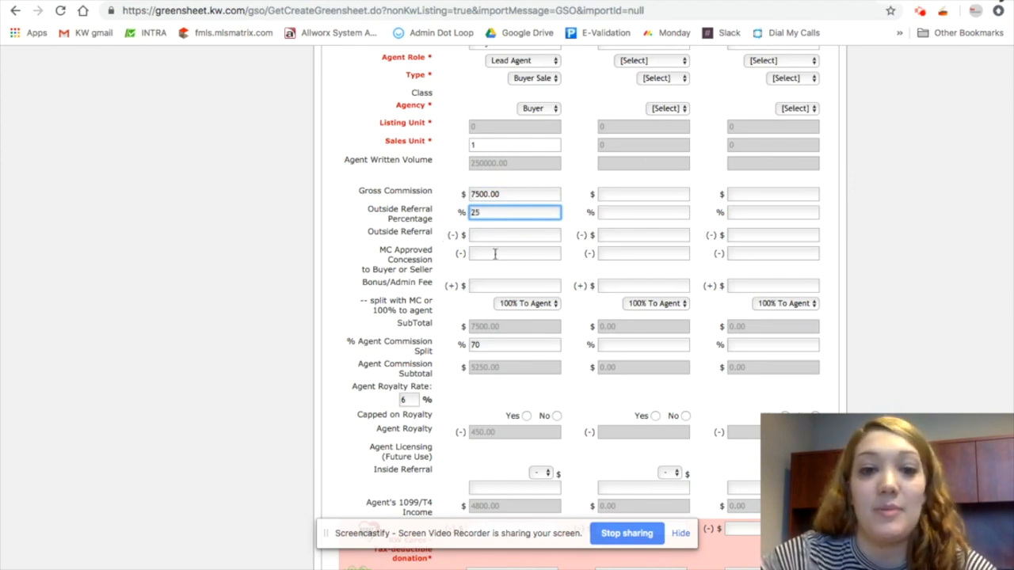
{"action": "left_click", "coordinate": [493, 238]}
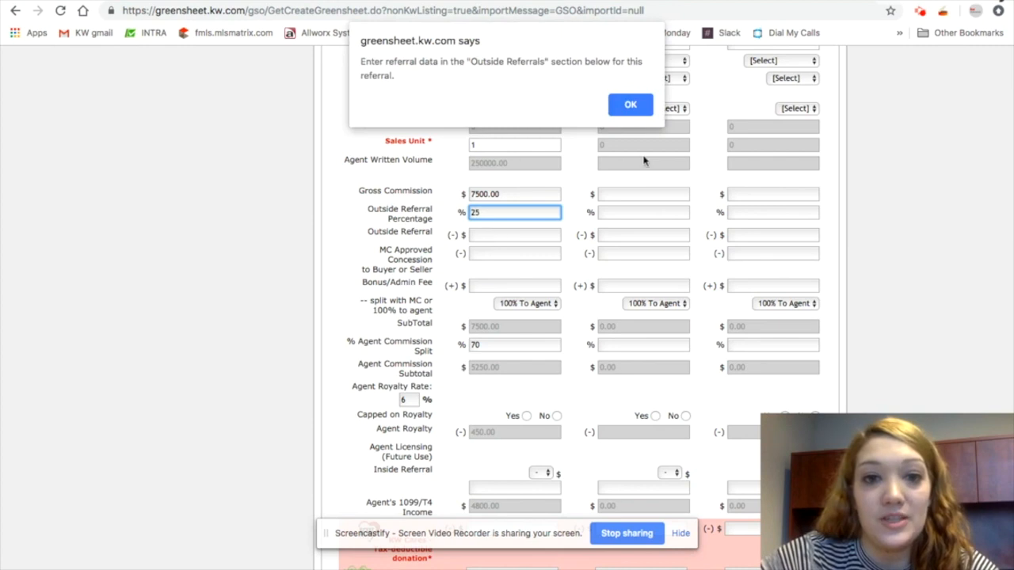
{"action": "left_click", "coordinate": [632, 104]}
{"action": "left_click", "coordinate": [526, 235]}
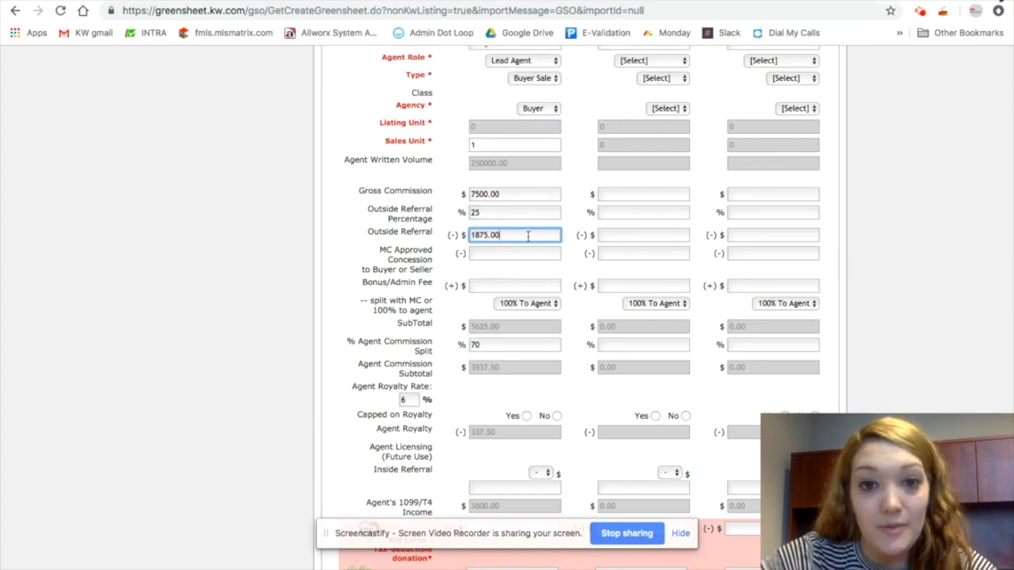
{"action": "left_click", "coordinate": [501, 255]}
Review Agent A's commission split, royalty, donation and deduction fields
{"action": "scroll", "coordinate": [523, 290], "scroll_direction": "down", "scroll_amount": 2}
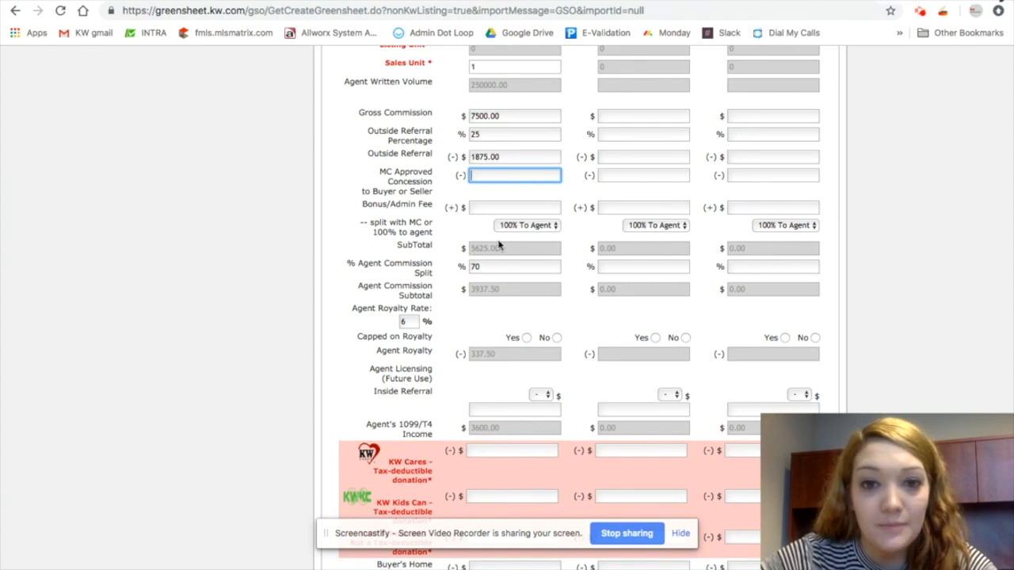
{"action": "scroll", "coordinate": [499, 247], "scroll_direction": "down", "scroll_amount": 4}
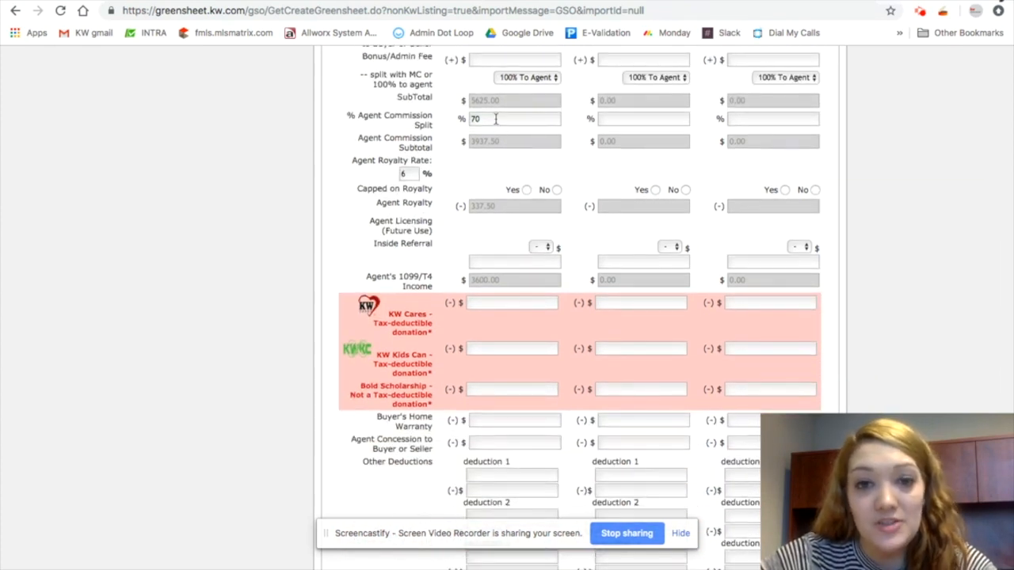
{"action": "left_click", "coordinate": [496, 119]}
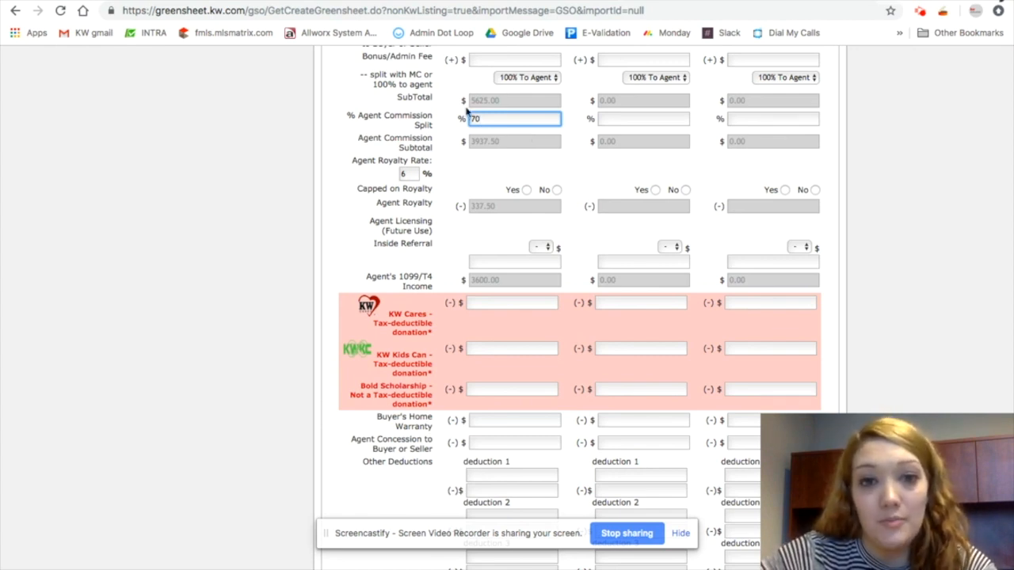
{"action": "left_click", "coordinate": [482, 169]}
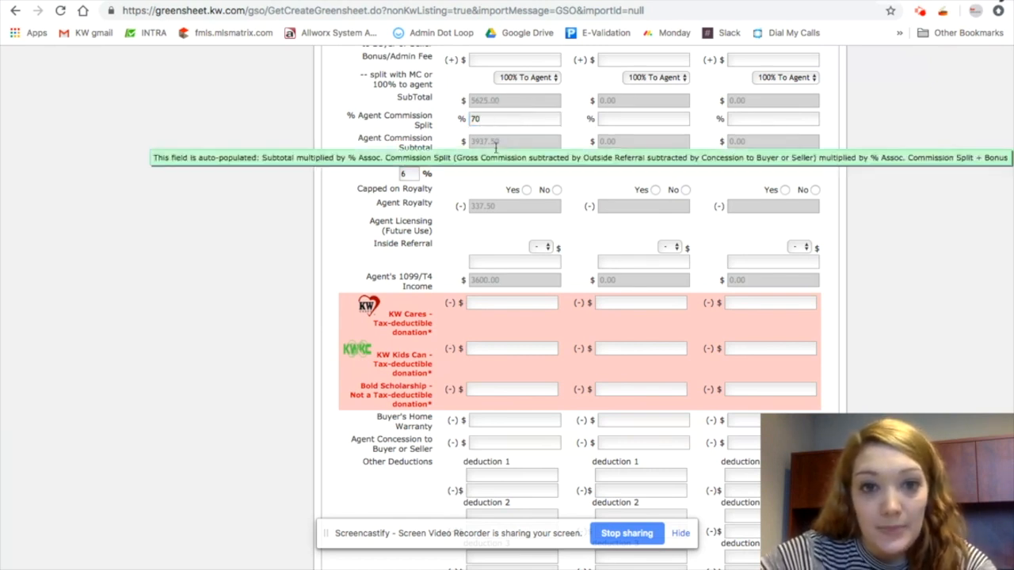
{"action": "scroll", "coordinate": [485, 155], "scroll_direction": "down", "scroll_amount": 3}
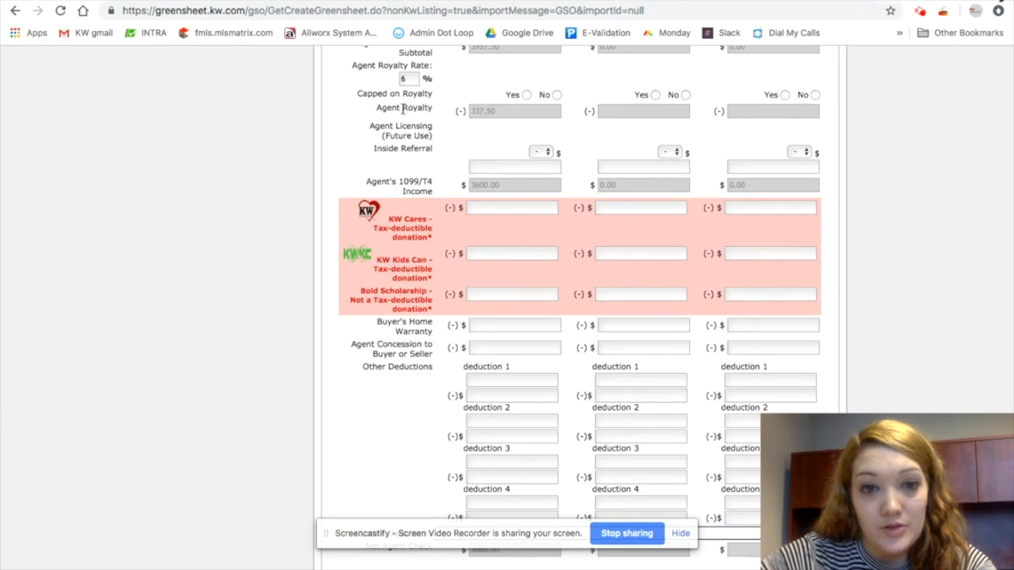
{"action": "scroll", "coordinate": [464, 144], "scroll_direction": "down", "scroll_amount": 1}
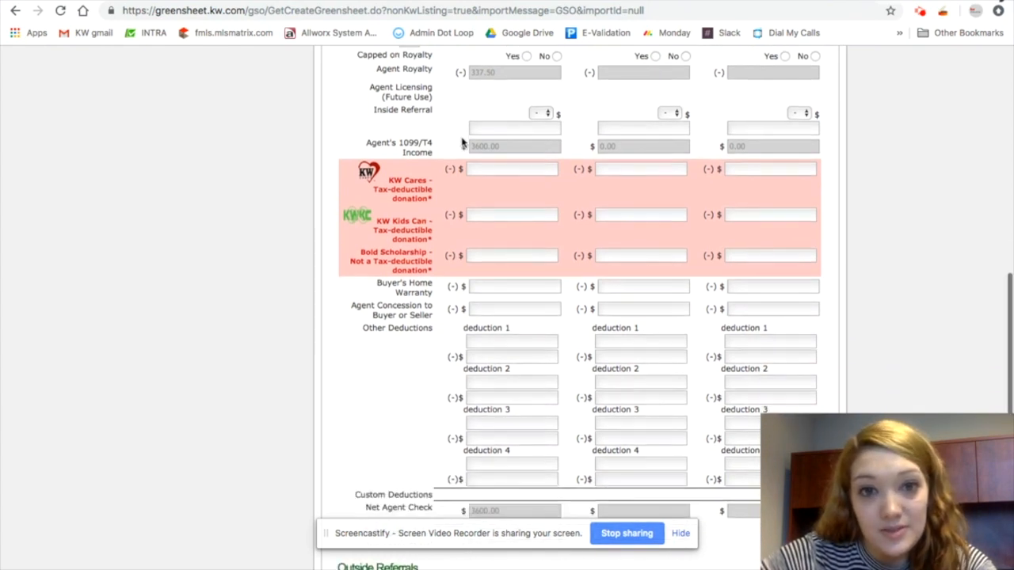
{"action": "scroll", "coordinate": [523, 98], "scroll_direction": "up", "scroll_amount": 1}
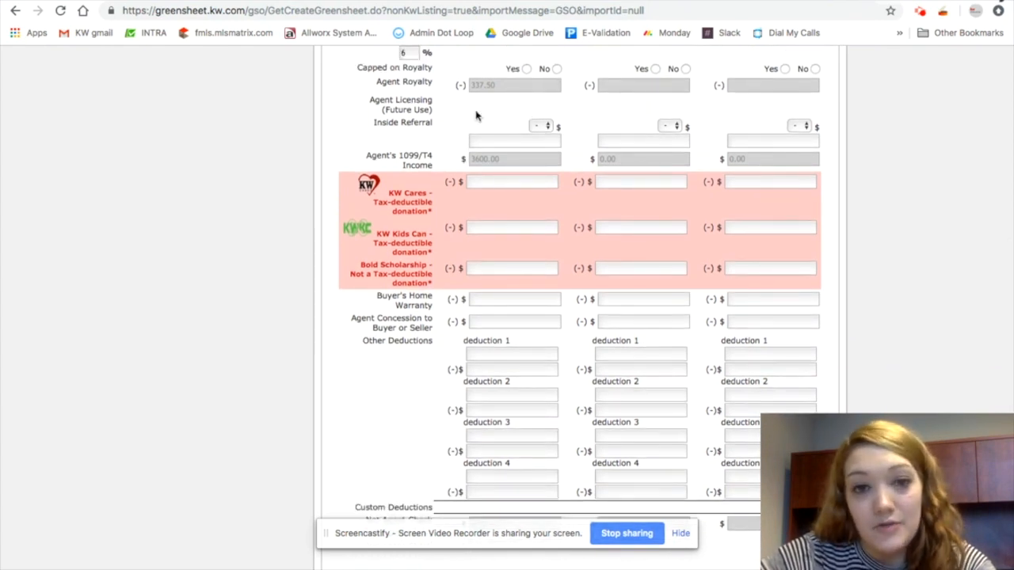
Enter Agent A's donations: 10.00 for KW Cares, 5.00 for KW Kids Can, and 0.00 for Bold Scholarship
{"action": "scroll", "coordinate": [521, 131], "scroll_direction": "down", "scroll_amount": 1}
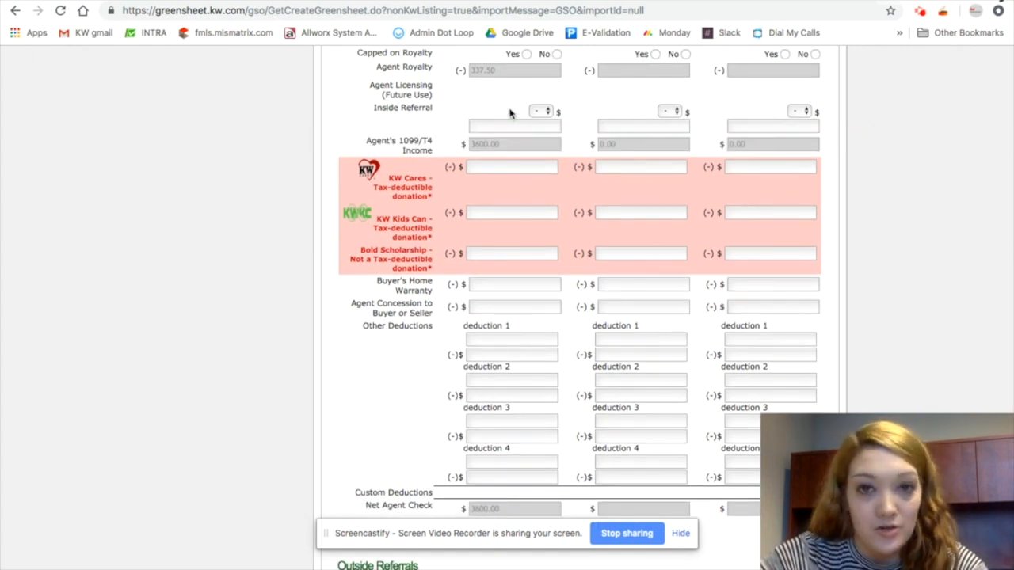
{"action": "scroll", "coordinate": [510, 111], "scroll_direction": "down", "scroll_amount": 2}
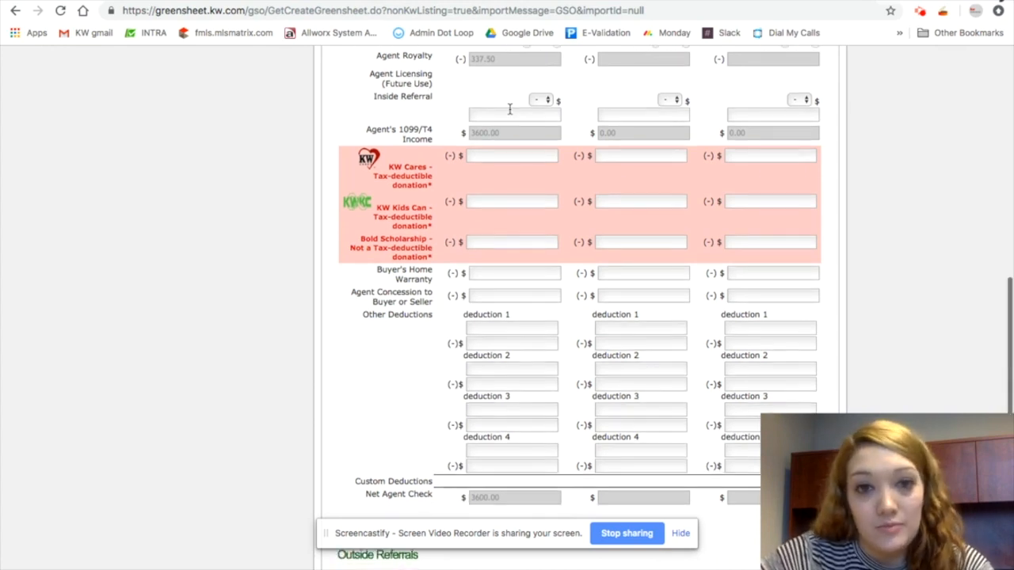
{"action": "scroll", "coordinate": [531, 132], "scroll_direction": "up", "scroll_amount": 2}
{"action": "scroll", "coordinate": [530, 133], "scroll_direction": "down", "scroll_amount": 1}
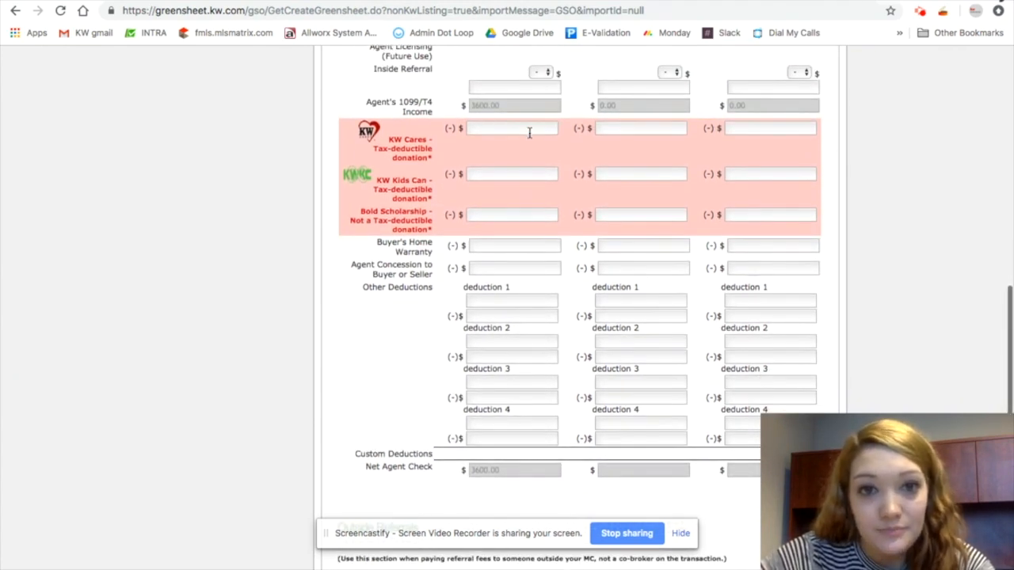
{"action": "left_click", "coordinate": [497, 129]}
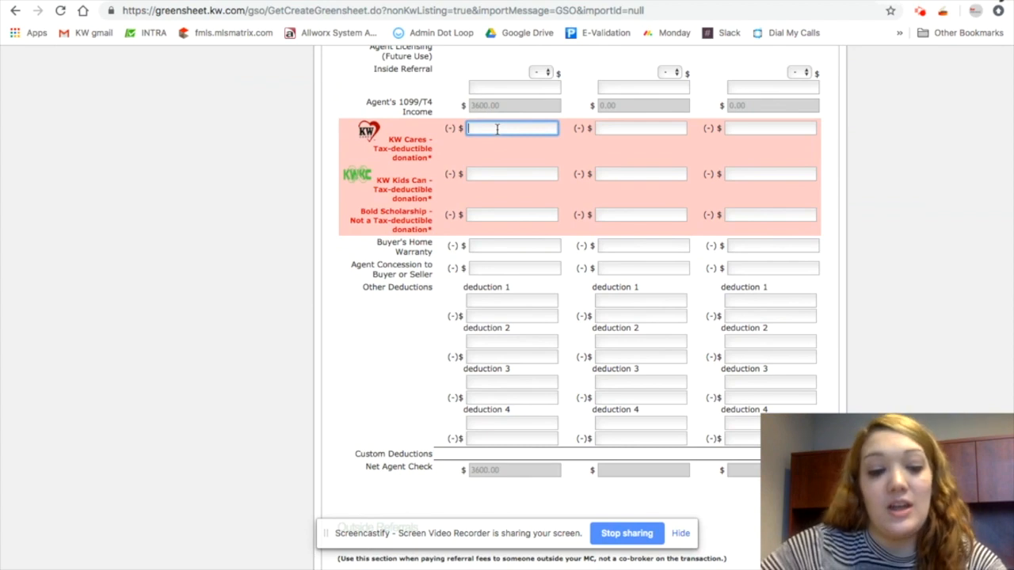
{"action": "type", "text": "10.00"}
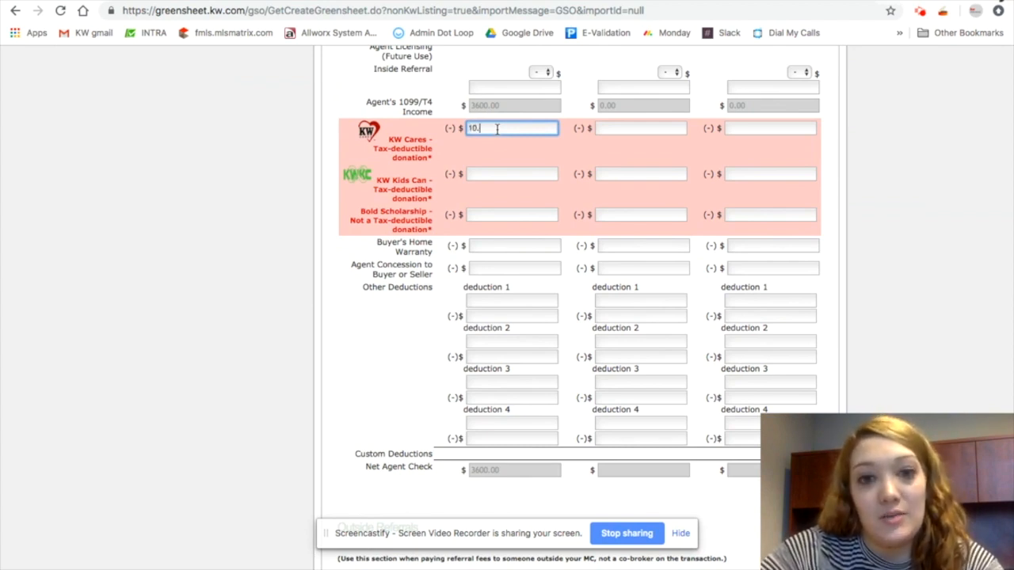
{"action": "key", "text": "Tab"}
{"action": "type", "text": "5.00"}
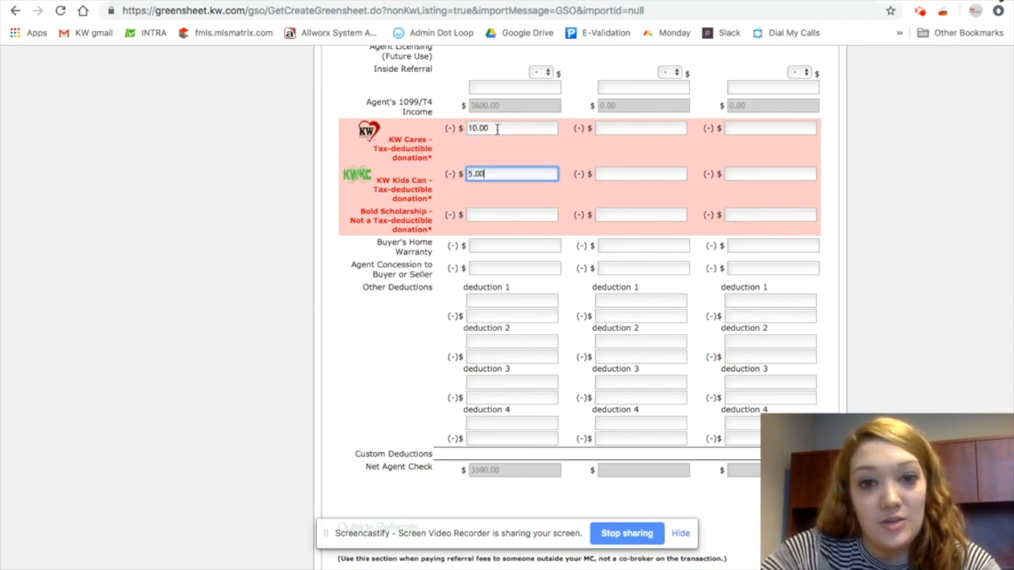
{"action": "key", "text": "Tab"}
{"action": "type", "text": "0.0"}
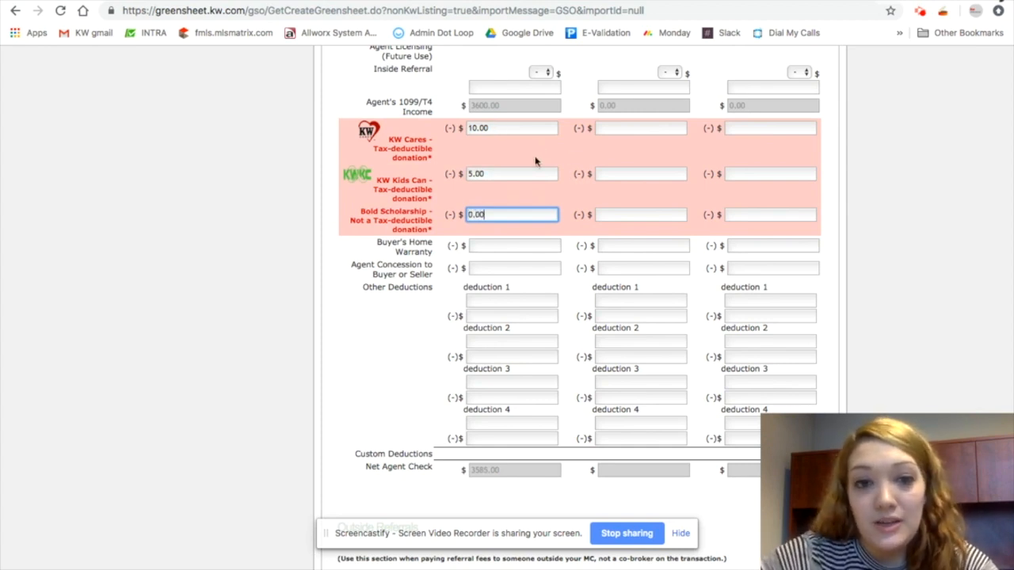
Add Agent A's first other deduction named FMLS for 300
{"action": "left_click", "coordinate": [507, 245]}
{"action": "scroll", "coordinate": [515, 238], "scroll_direction": "down", "scroll_amount": 2}
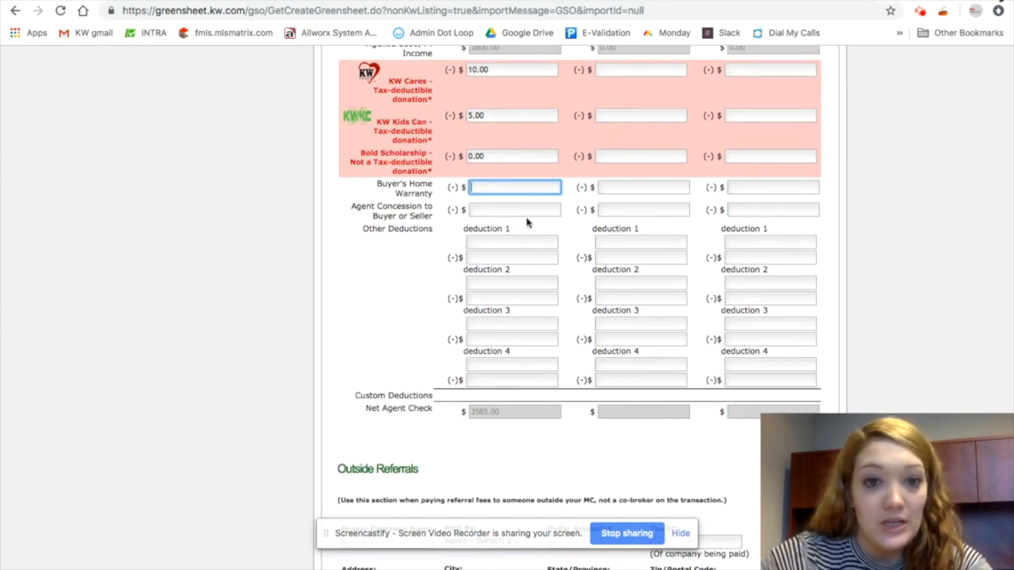
{"action": "left_click", "coordinate": [499, 243]}
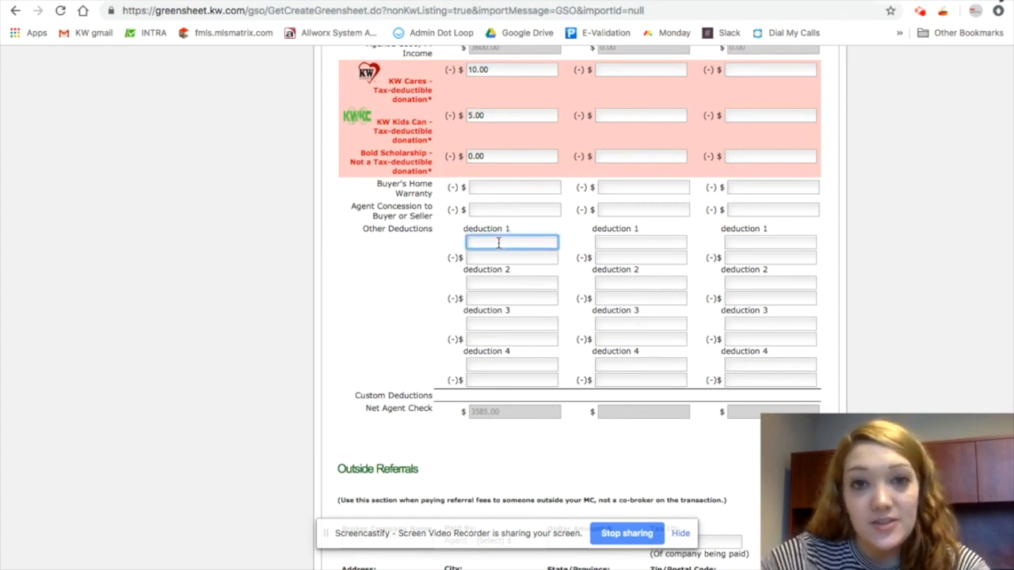
{"action": "type", "text": "FMLS"}
{"action": "key", "text": "Tab"}
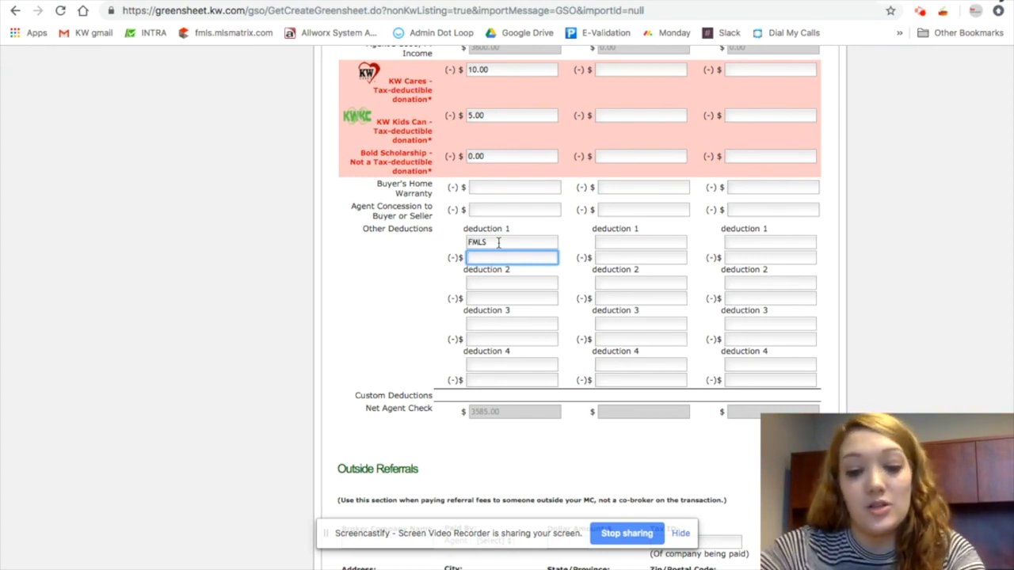
{"action": "type", "text": "300"}
Add Agent A's second other deduction named PC for 375
{"action": "left_click", "coordinate": [526, 283]}
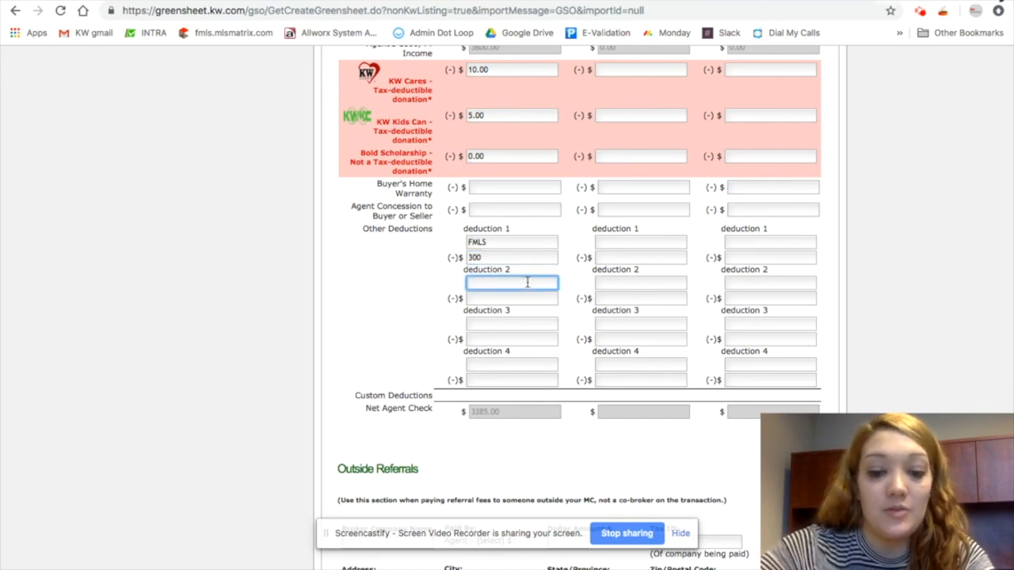
{"action": "type", "text": "PC"}
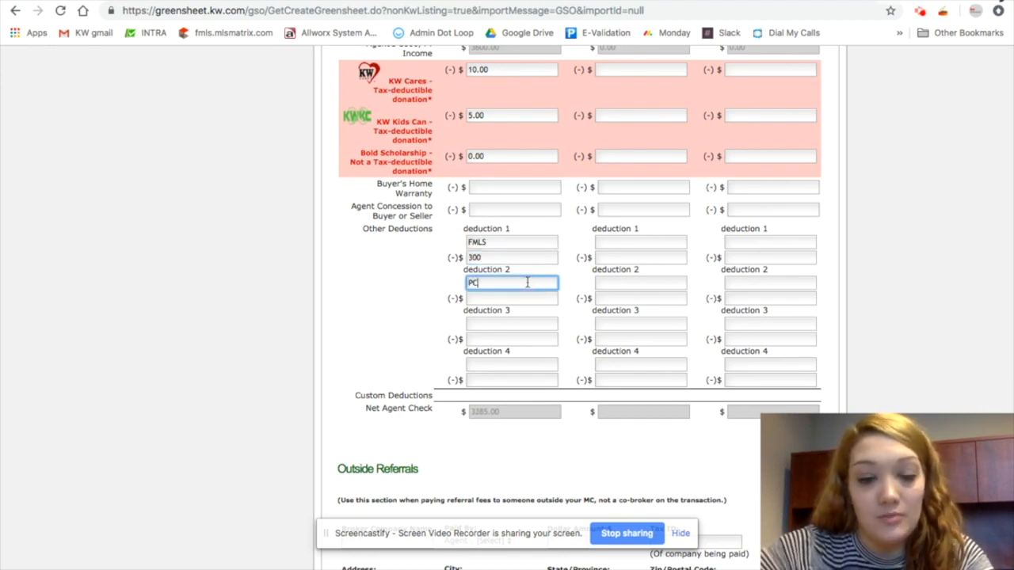
{"action": "scroll", "coordinate": [374, 287], "scroll_direction": "up", "scroll_amount": 3}
{"action": "scroll", "coordinate": [374, 287], "scroll_direction": "up", "scroll_amount": 3}
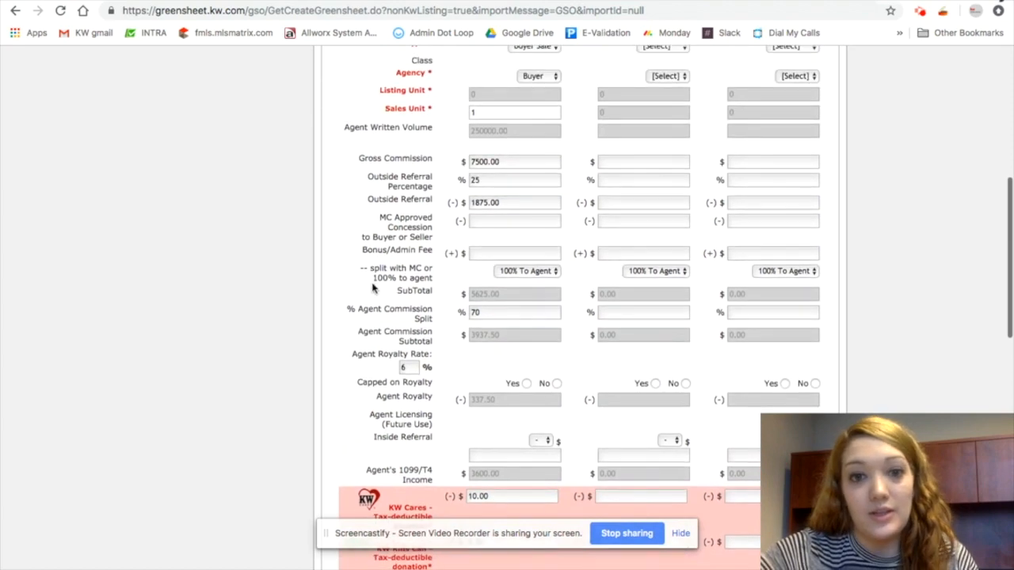
{"action": "scroll", "coordinate": [372, 284], "scroll_direction": "up", "scroll_amount": 2}
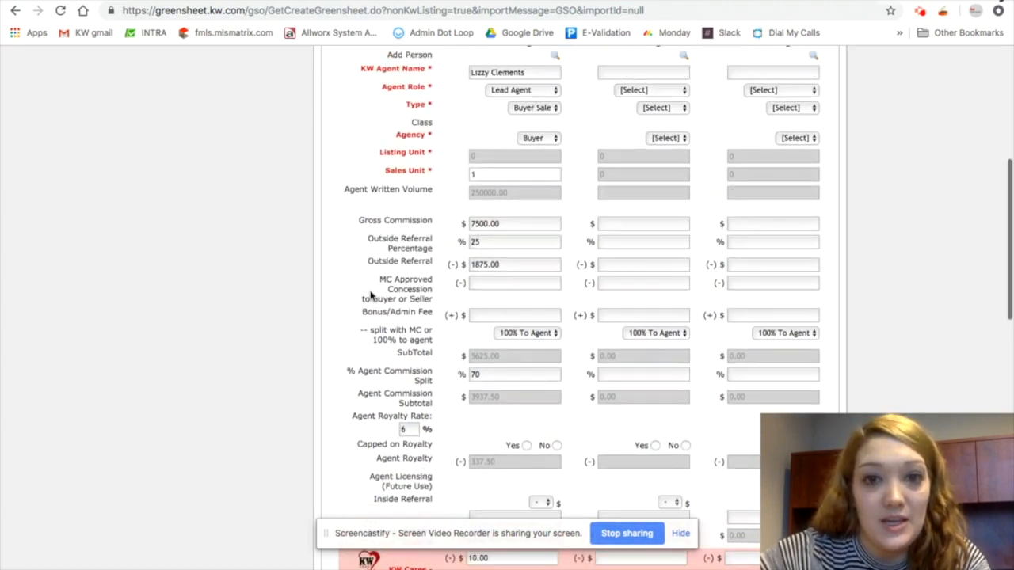
{"action": "scroll", "coordinate": [376, 279], "scroll_direction": "down", "scroll_amount": 2}
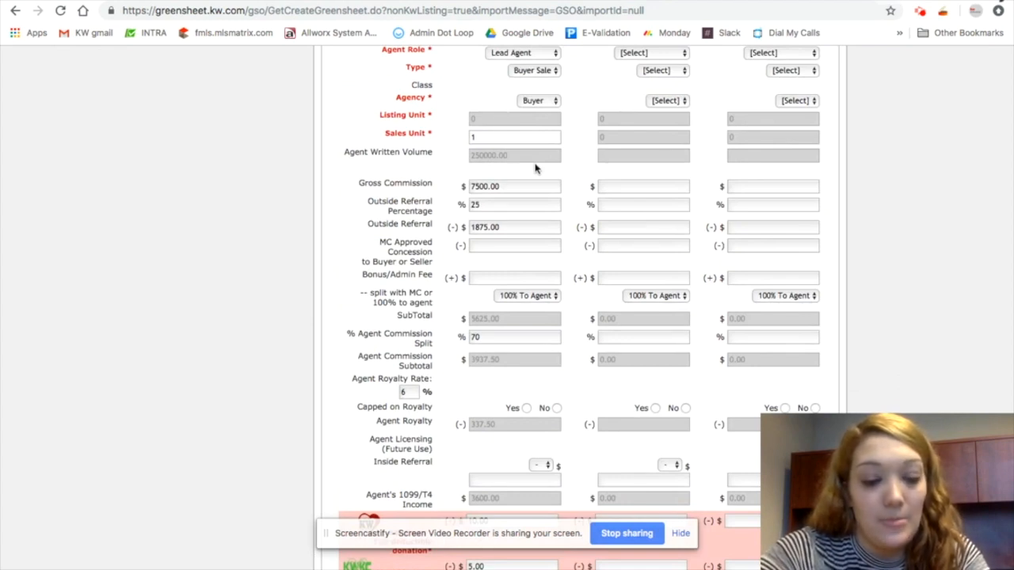
{"action": "scroll", "coordinate": [535, 168], "scroll_direction": "down", "scroll_amount": 7}
{"action": "left_click", "coordinate": [499, 150]}
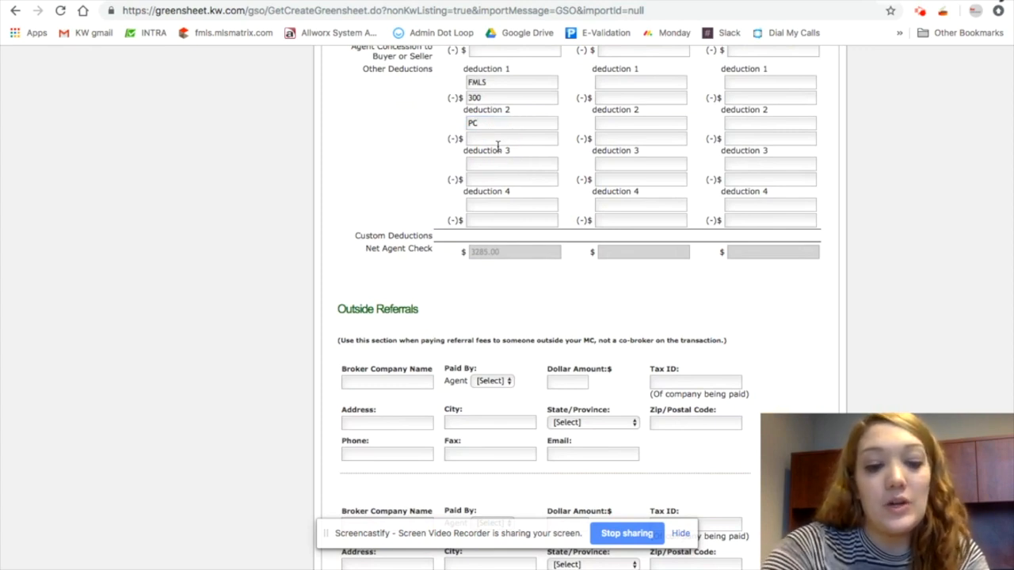
{"action": "left_click", "coordinate": [487, 139]}
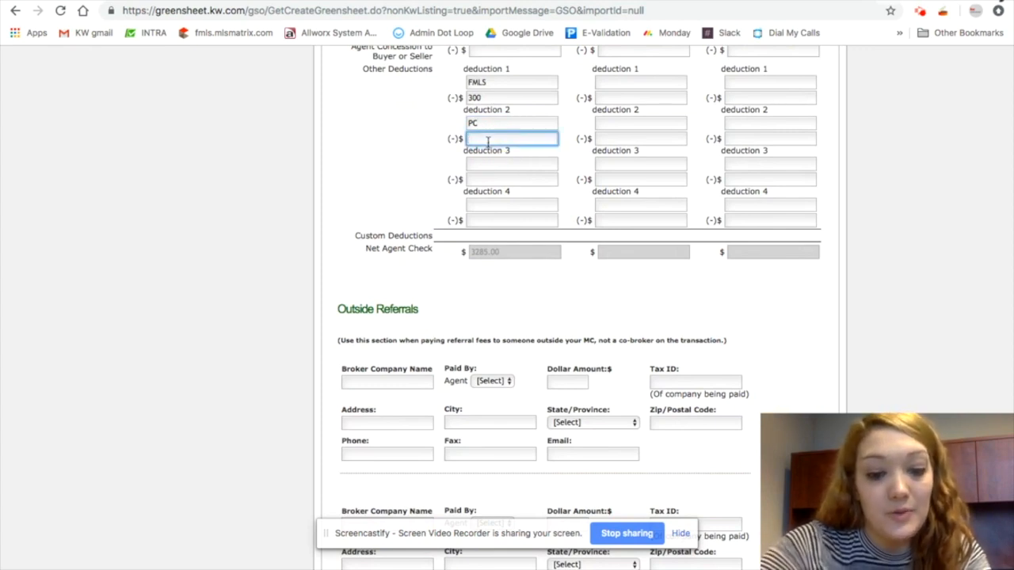
{"action": "type", "text": "375"}
Add Agent A's third other deduction named Office Bill - December for 120
{"action": "left_click", "coordinate": [494, 162]}
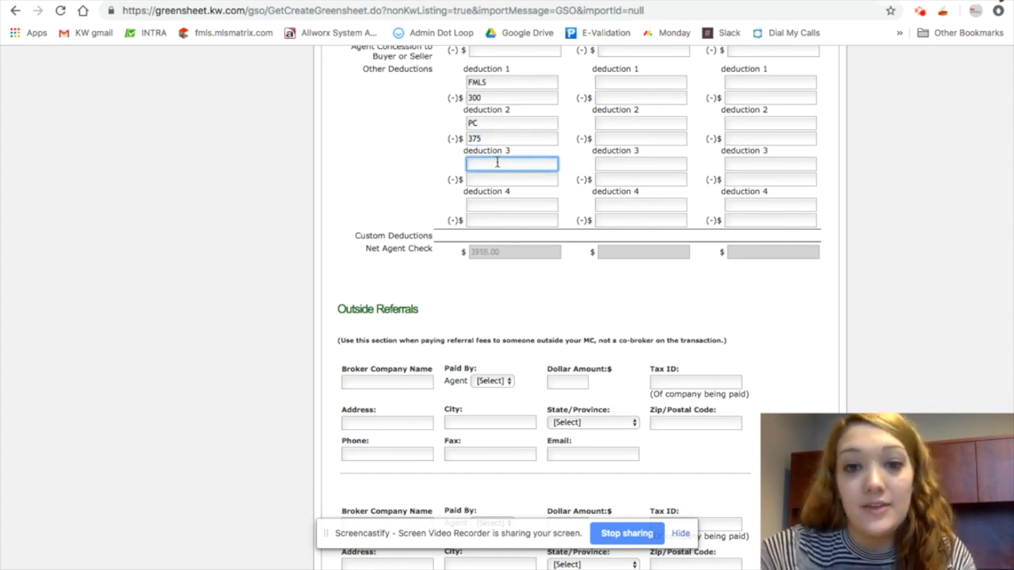
{"action": "type", "text": "Office B"}
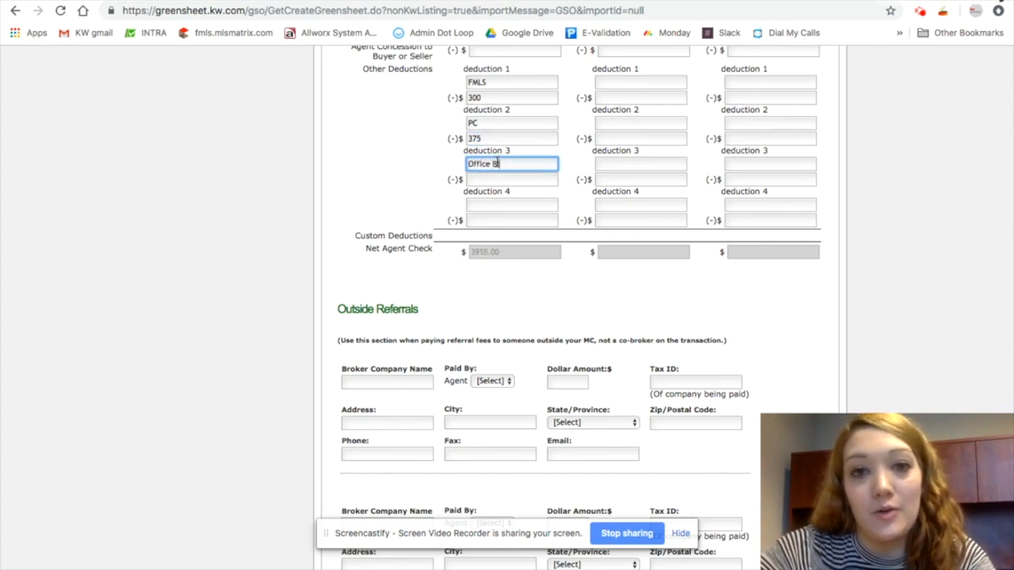
{"action": "type", "text": "ill - December"}
{"action": "key", "text": "Tab"}
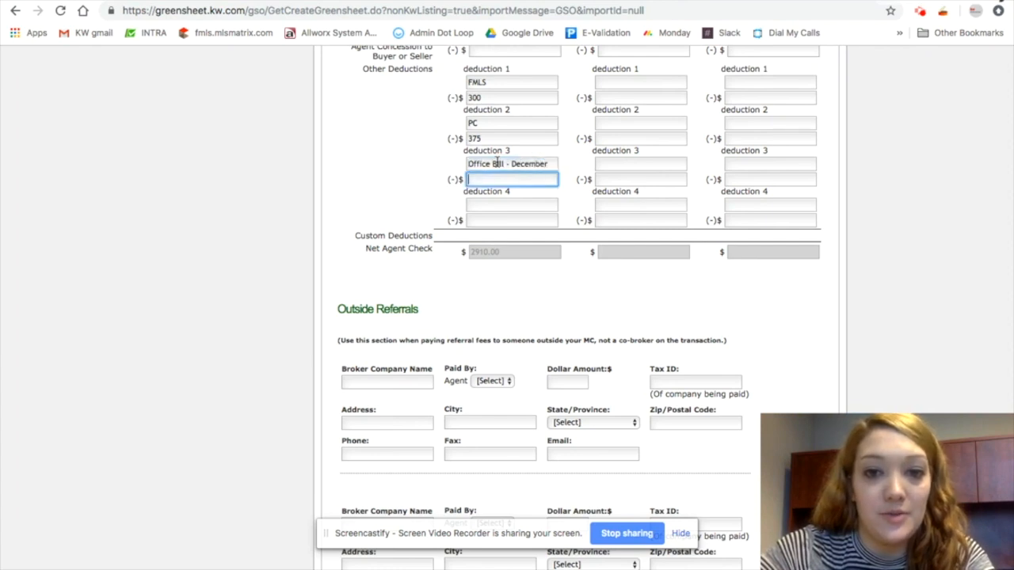
{"action": "type", "text": "120"}
{"action": "left_click", "coordinate": [499, 208]}
{"action": "left_click", "coordinate": [511, 267]}
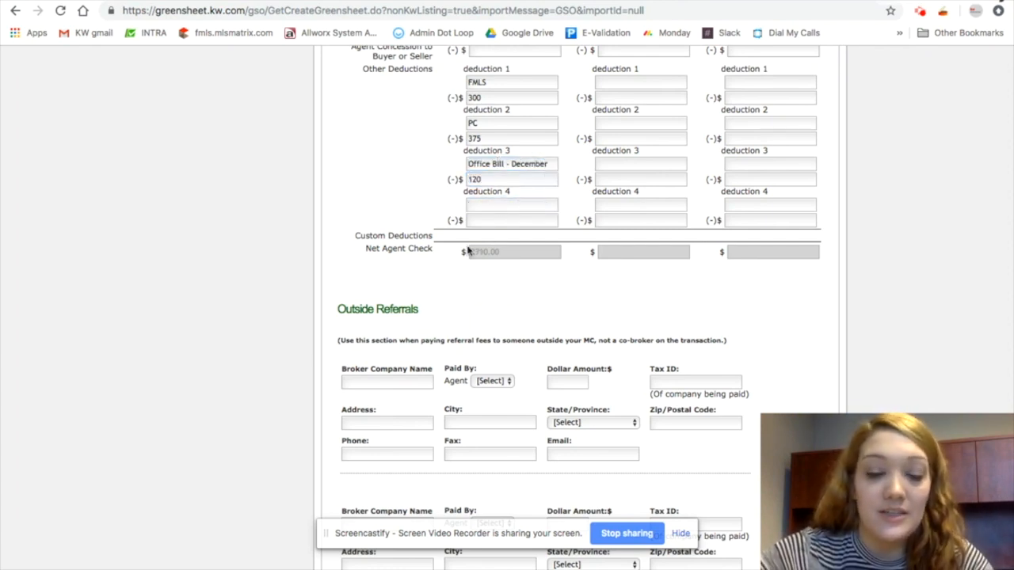
{"action": "mouse_move", "coordinate": [475, 252]}
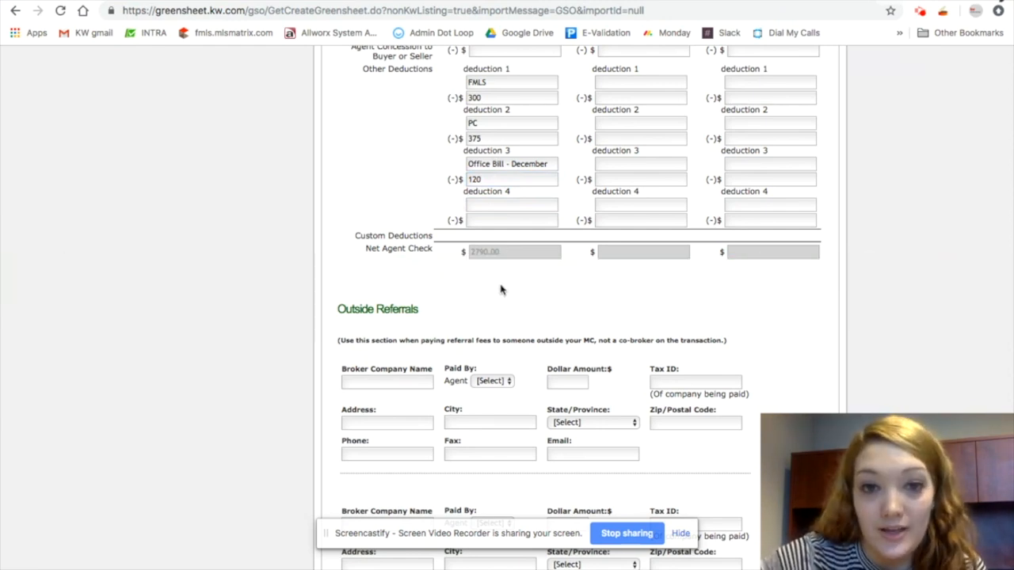
Add an outside referral to broker company KW Intown, paid by Agent A
{"action": "scroll", "coordinate": [501, 290], "scroll_direction": "down", "scroll_amount": 1}
{"action": "scroll", "coordinate": [501, 290], "scroll_direction": "down", "scroll_amount": 1}
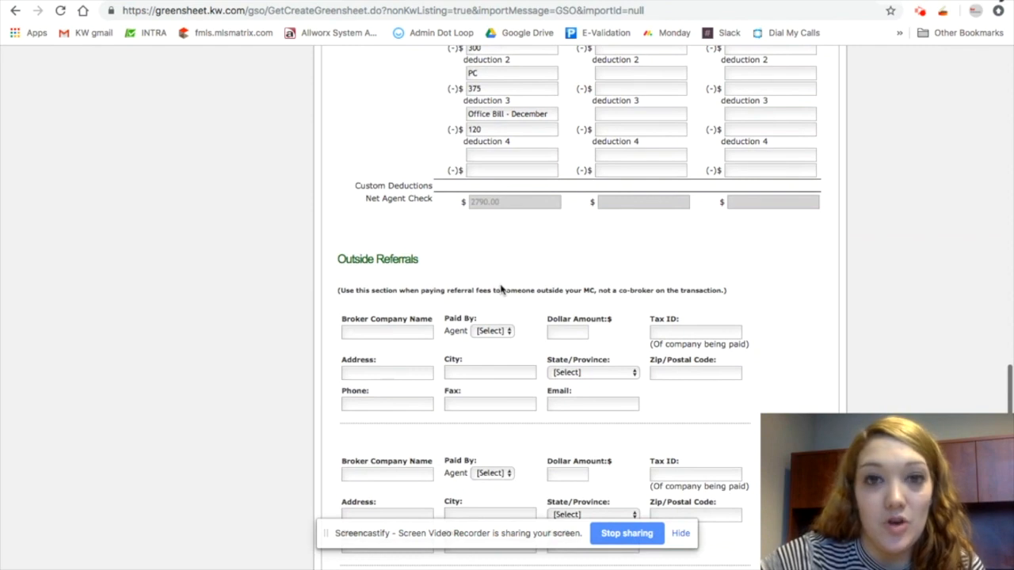
{"action": "scroll", "coordinate": [501, 290], "scroll_direction": "down", "scroll_amount": 2}
{"action": "scroll", "coordinate": [500, 290], "scroll_direction": "down", "scroll_amount": 1}
{"action": "scroll", "coordinate": [452, 286], "scroll_direction": "down", "scroll_amount": 2}
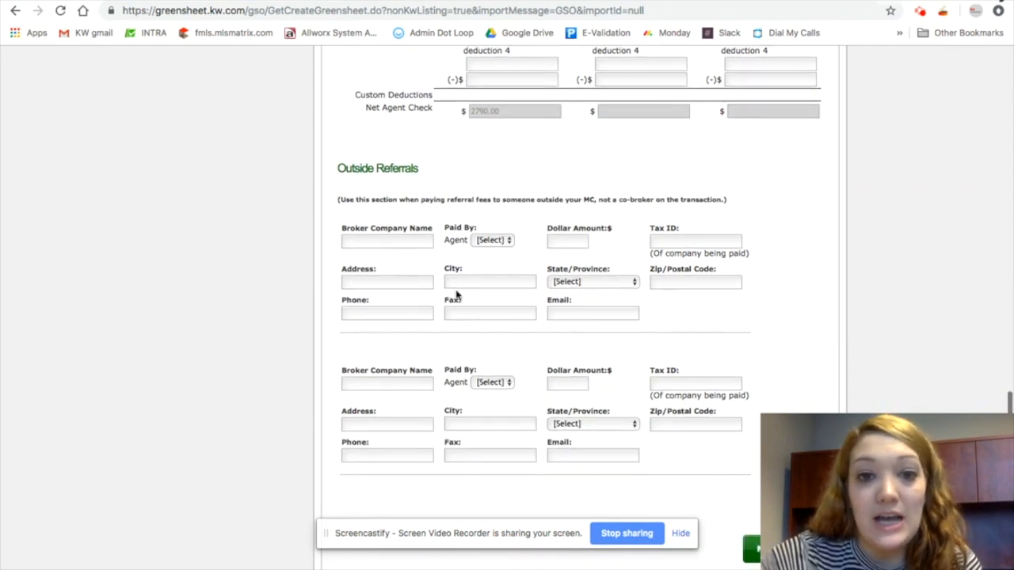
{"action": "left_click", "coordinate": [386, 240]}
{"action": "type", "text": "KW Intown"}
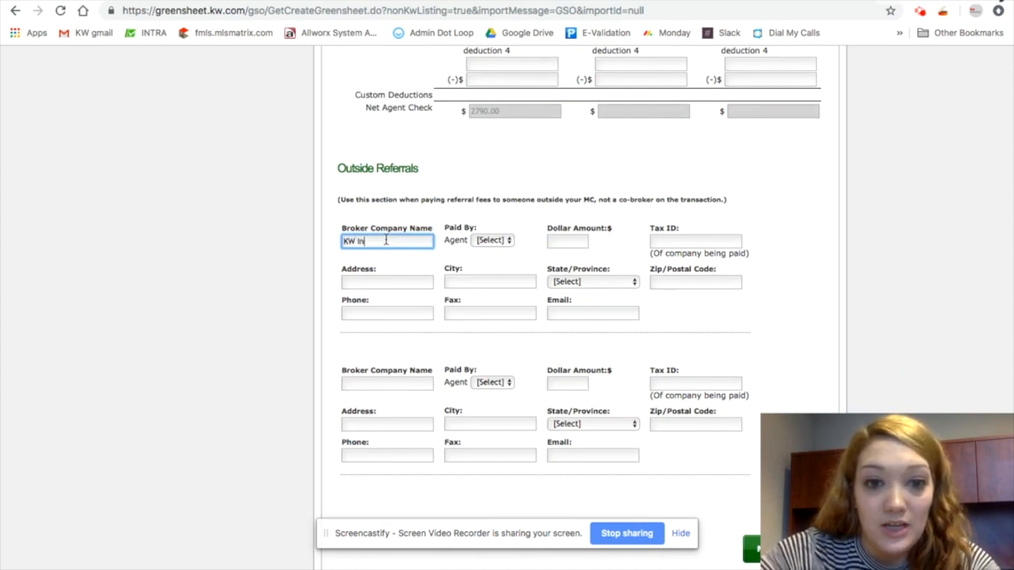
{"action": "left_click", "coordinate": [491, 241]}
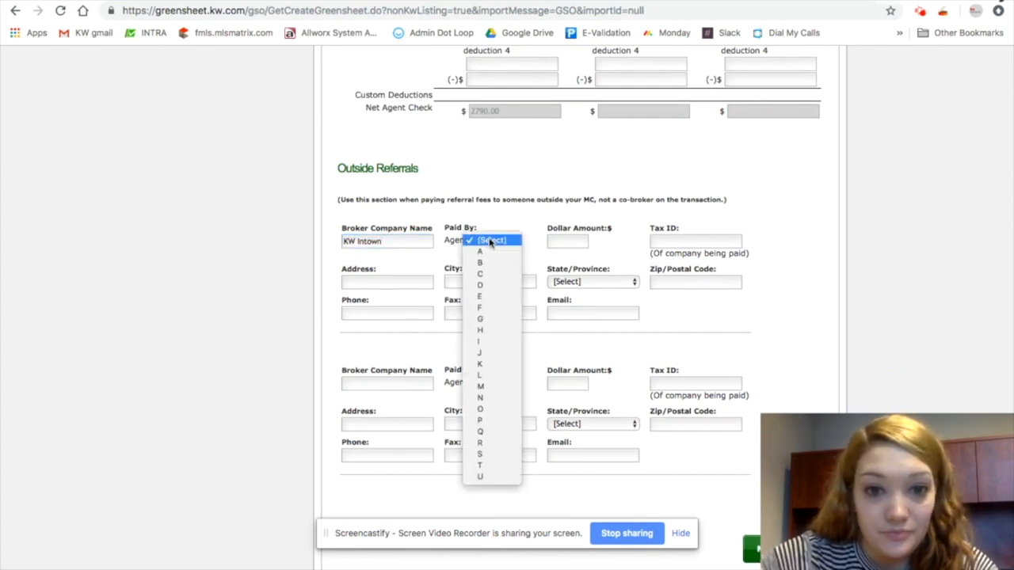
{"action": "left_click", "coordinate": [490, 251]}
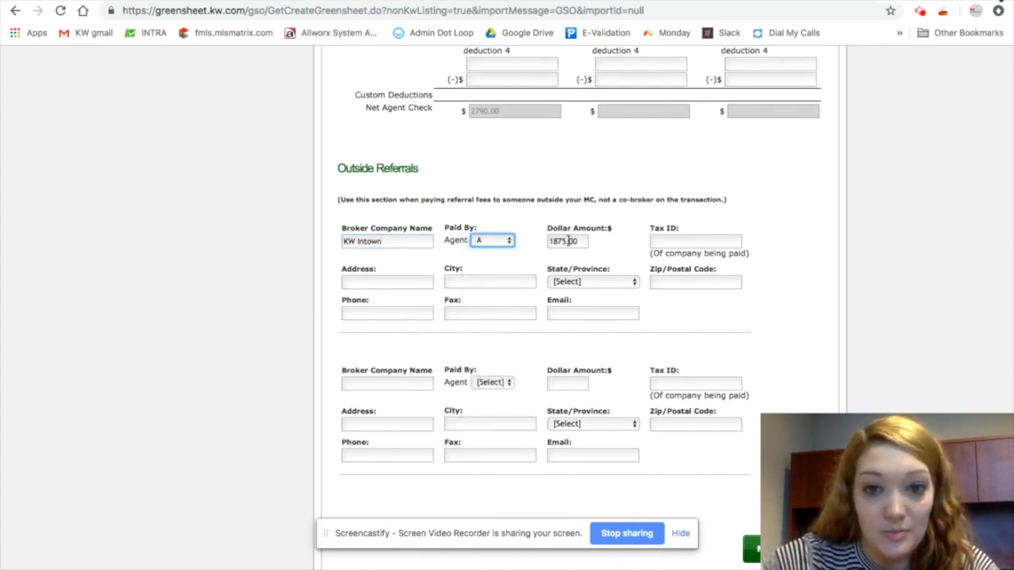
{"action": "left_click", "coordinate": [681, 239]}
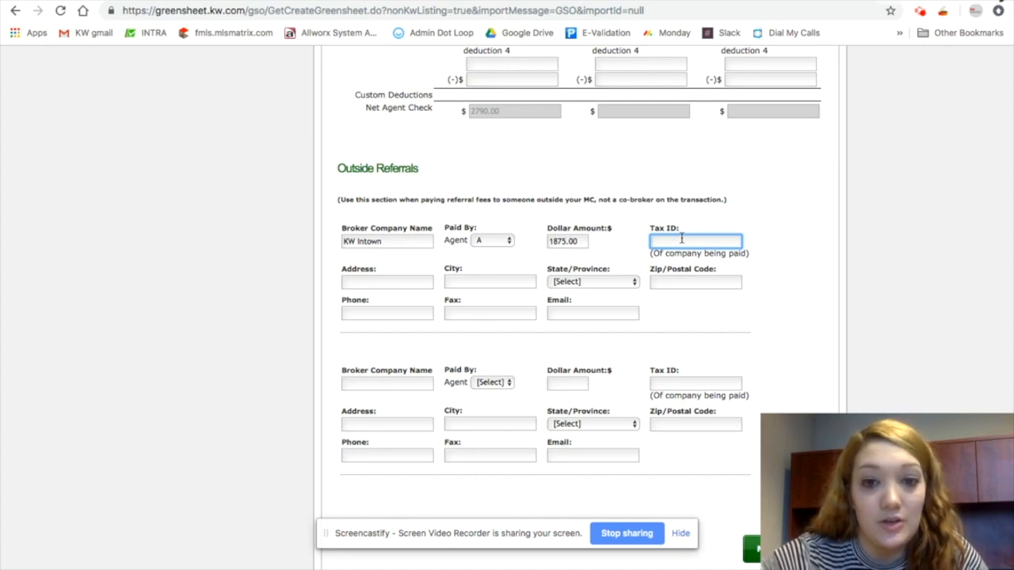
{"action": "left_click", "coordinate": [415, 282]}
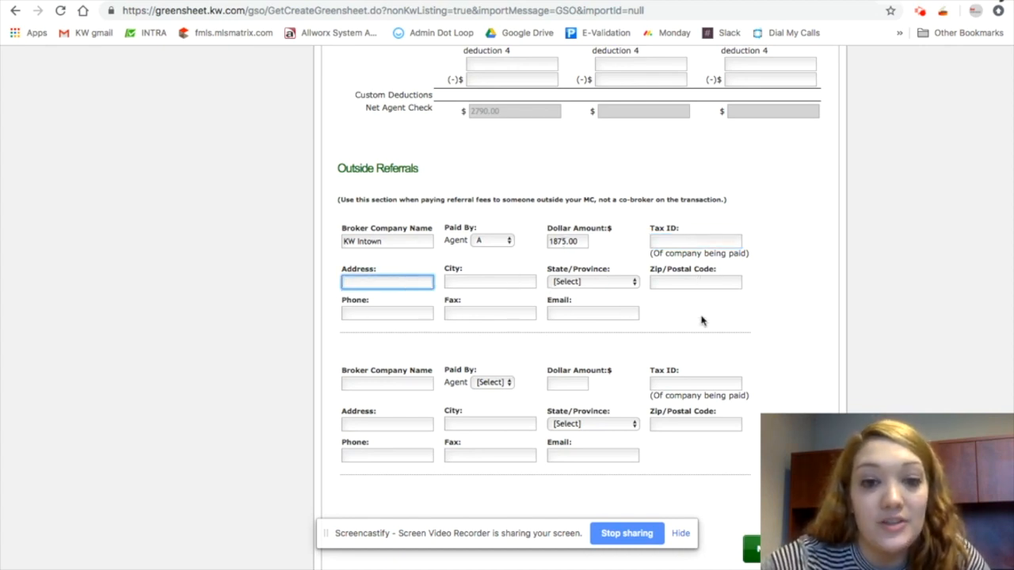
{"action": "left_click", "coordinate": [907, 319]}
Advance to the Co-Broker section and enter the co-agent's full name
{"action": "scroll", "coordinate": [783, 339], "scroll_direction": "down", "scroll_amount": 3}
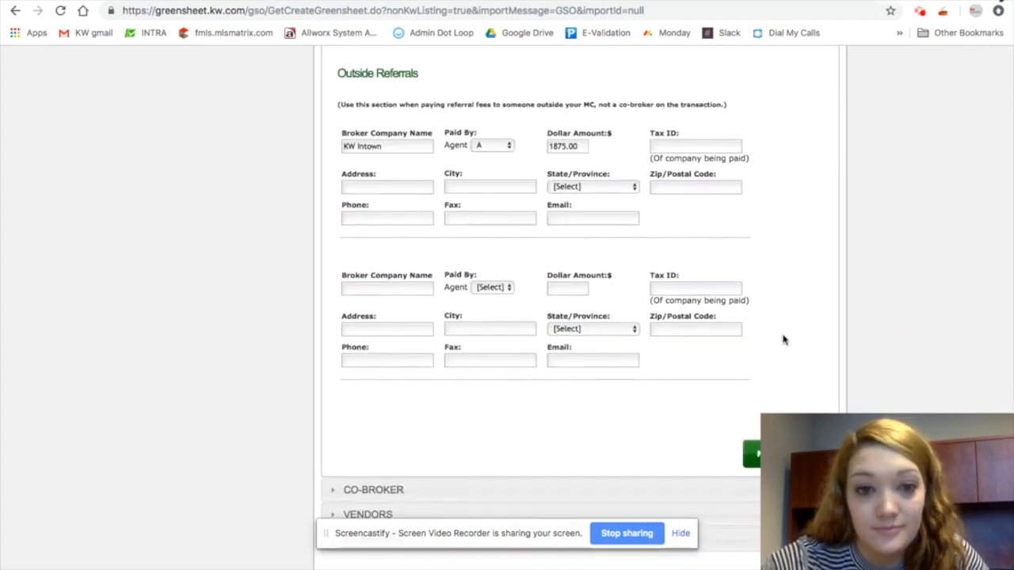
{"action": "left_click", "coordinate": [801, 382]}
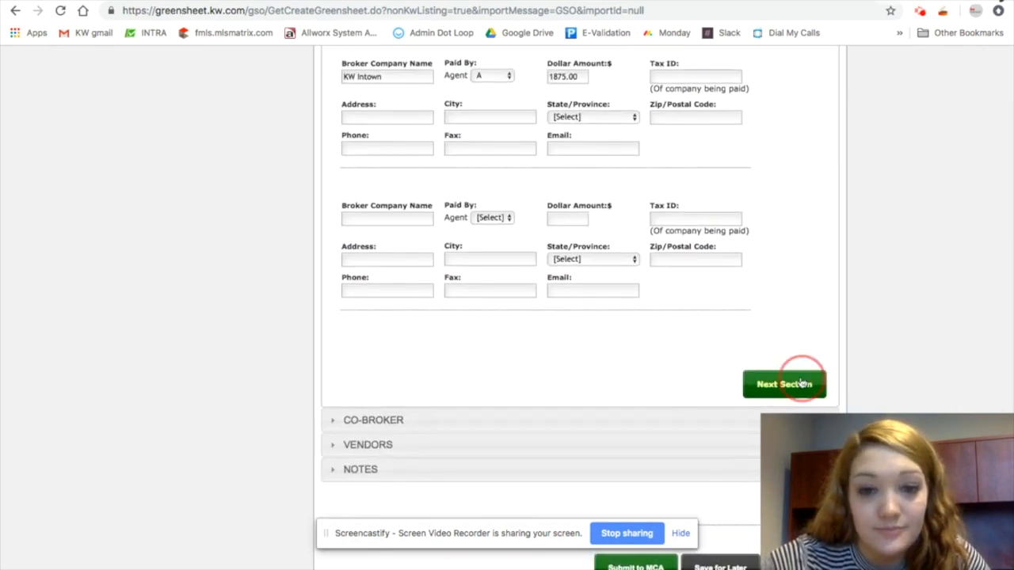
{"action": "scroll", "coordinate": [607, 227], "scroll_direction": "up", "scroll_amount": 2}
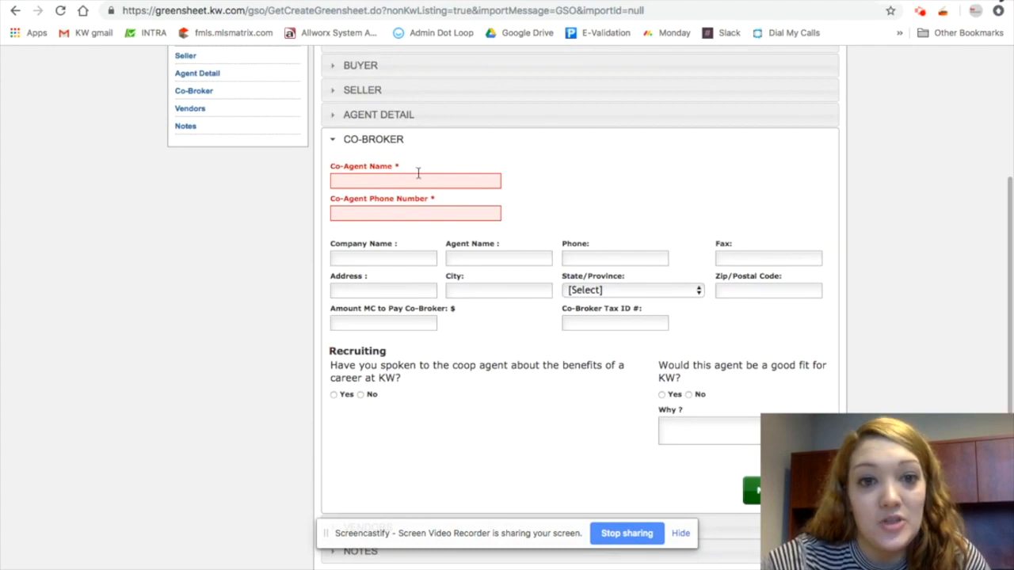
{"action": "left_click", "coordinate": [401, 182]}
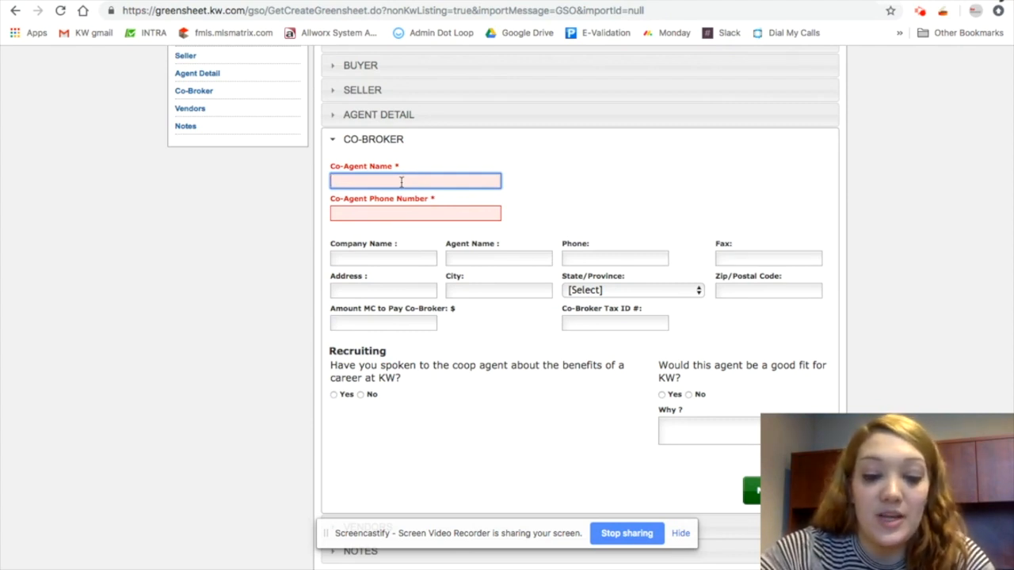
{"action": "type", "text": "Ann "}
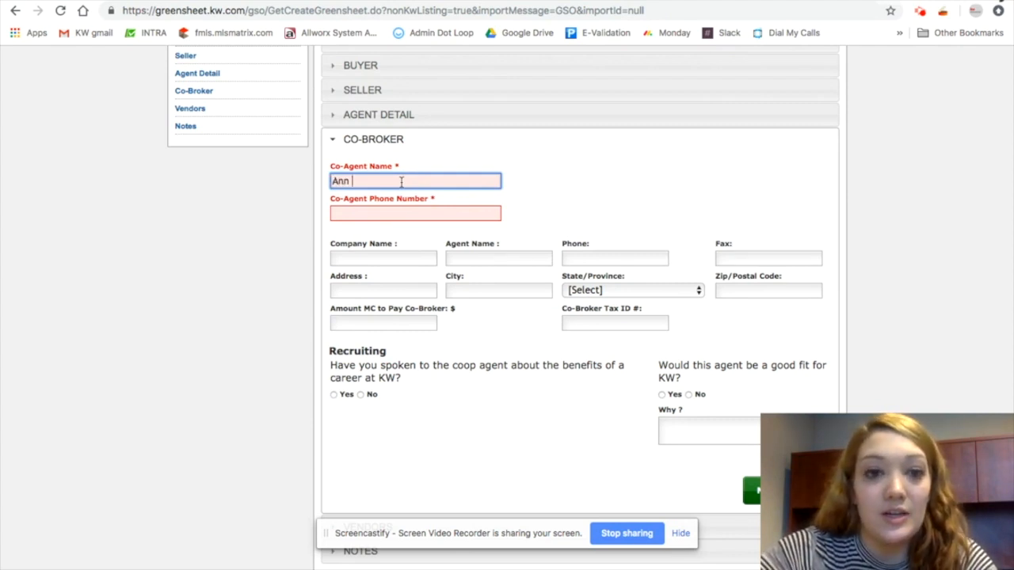
{"action": "type", "text": "a Smith"}
{"action": "key", "text": "Tab"}
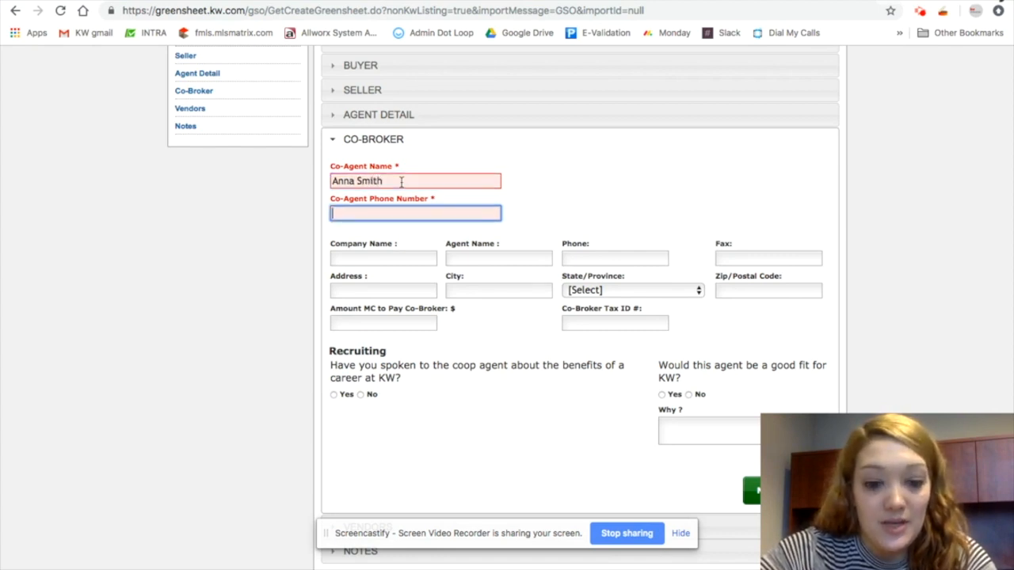
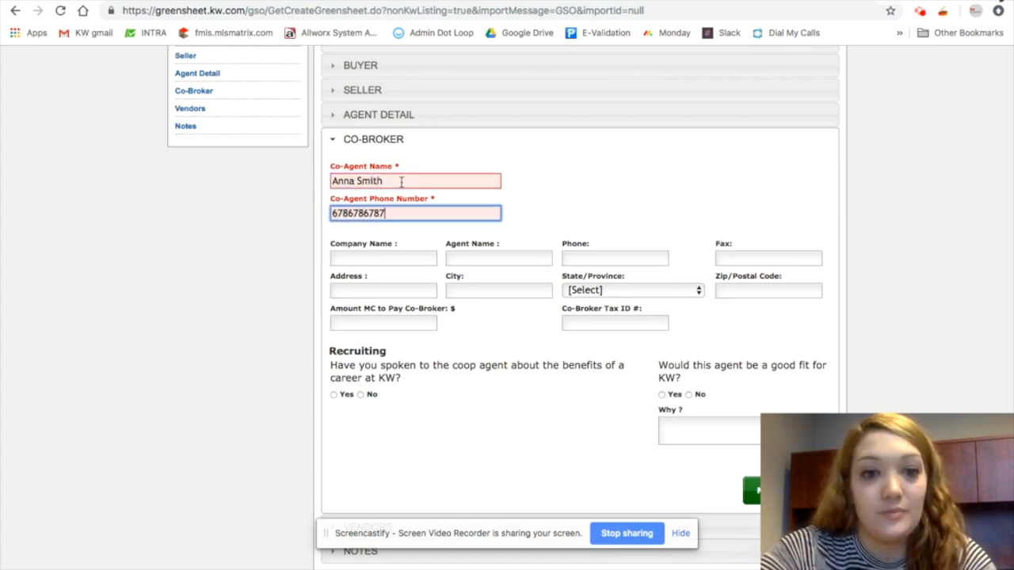
Enter the co-agent's phone number and set the co-broker company name to Engle & Volkers
{"action": "left_click", "coordinate": [402, 260]}
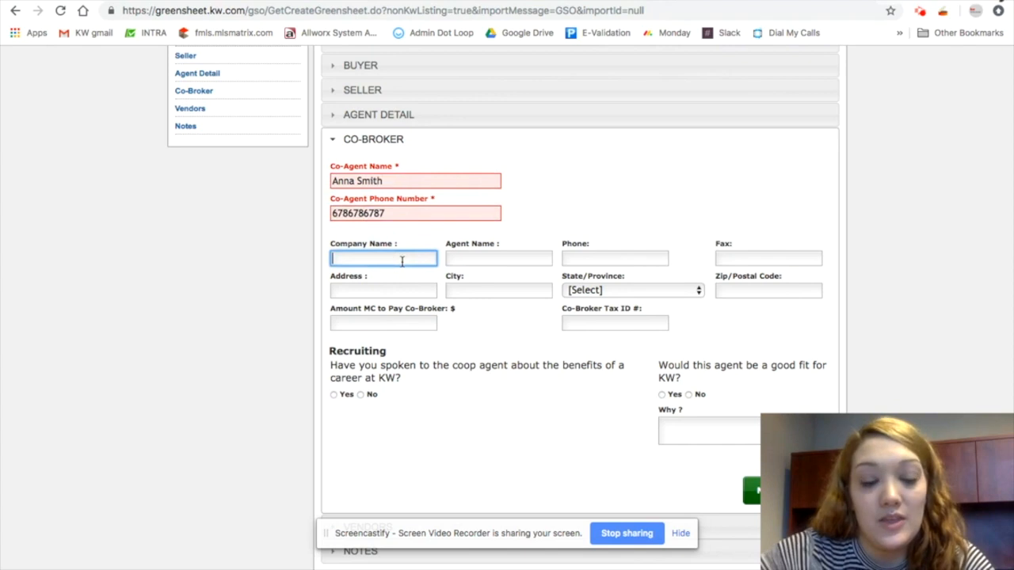
{"action": "type", "text": "Engle & Volker"}
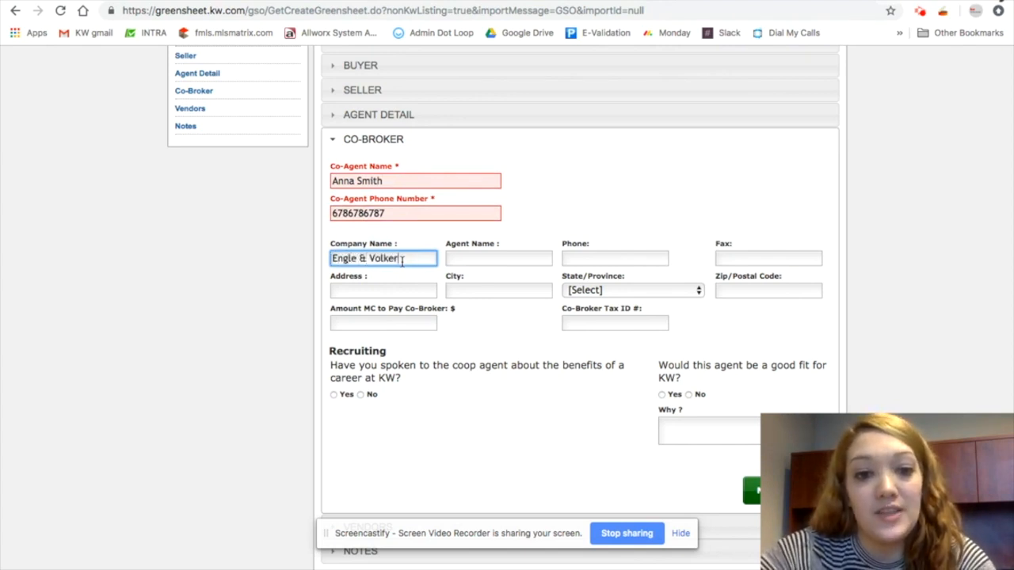
{"action": "type", "text": "s"}
{"action": "left_click", "coordinate": [540, 258]}
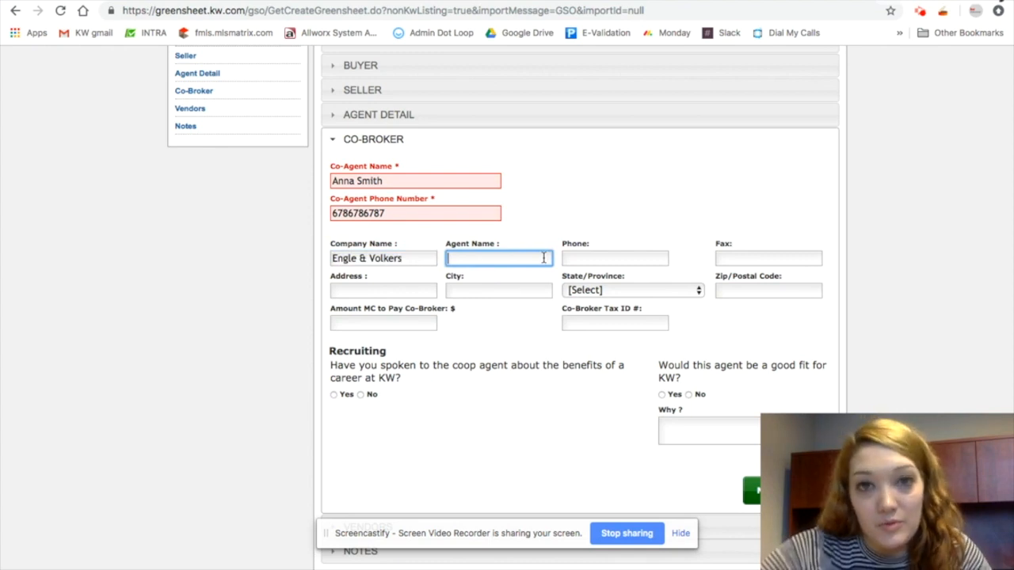
{"action": "left_click", "coordinate": [519, 328]}
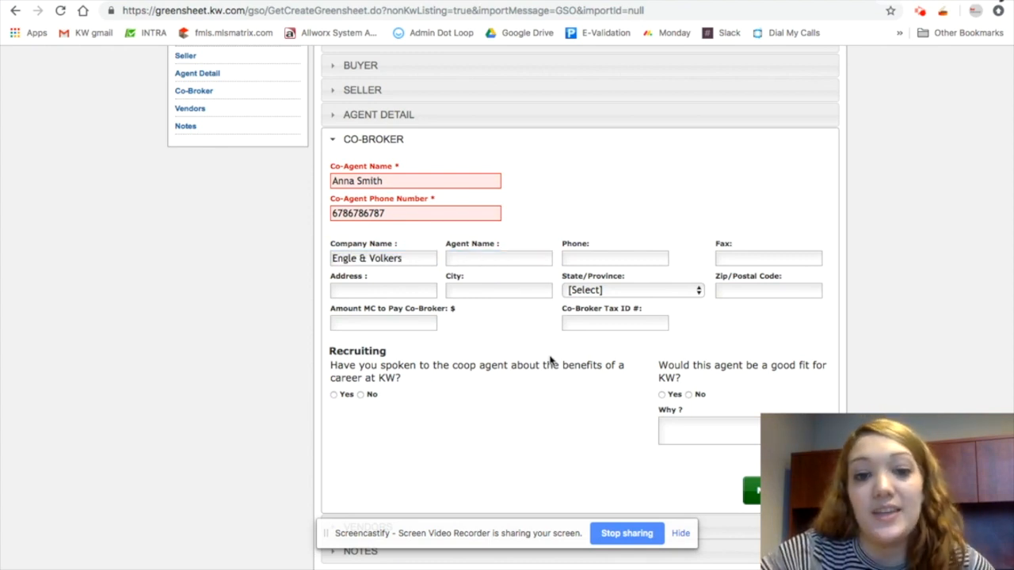
Answer Yes to both recruiting questions and give 'amazing mentor' as the reason the agent fits KW
{"action": "scroll", "coordinate": [551, 361], "scroll_direction": "down", "scroll_amount": 2}
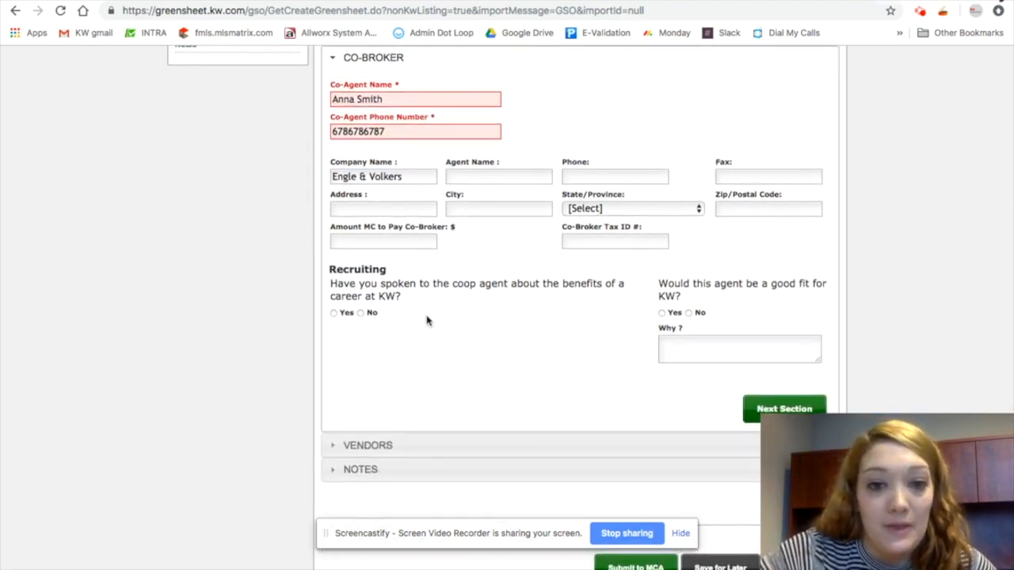
{"action": "left_click", "coordinate": [333, 313]}
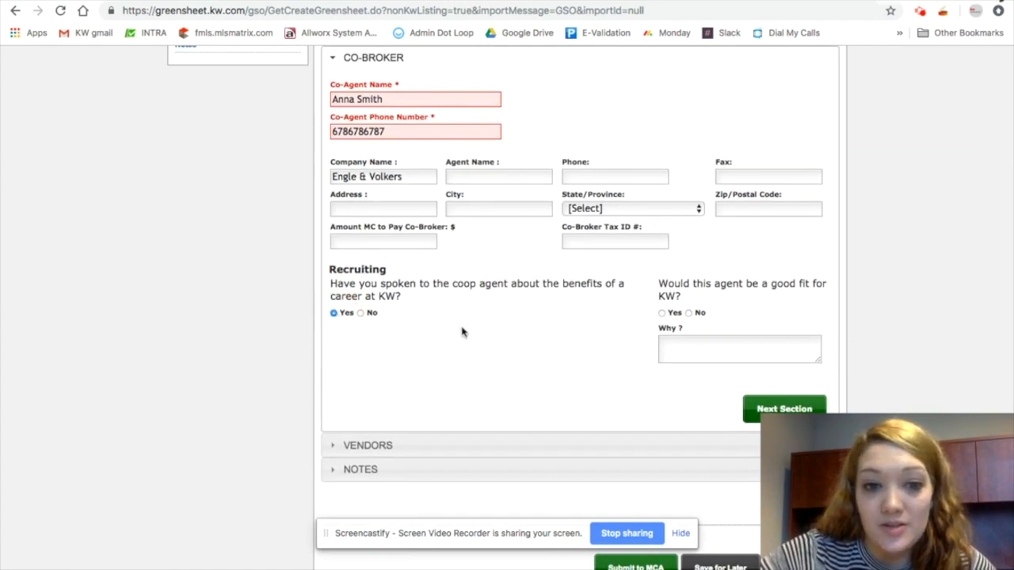
{"action": "left_click", "coordinate": [662, 313]}
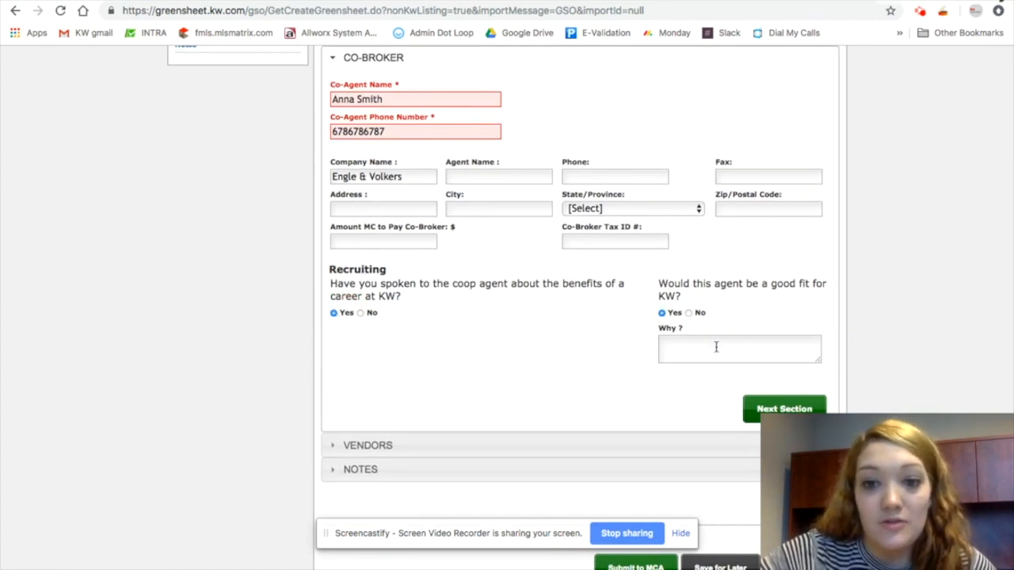
{"action": "left_click", "coordinate": [714, 347]}
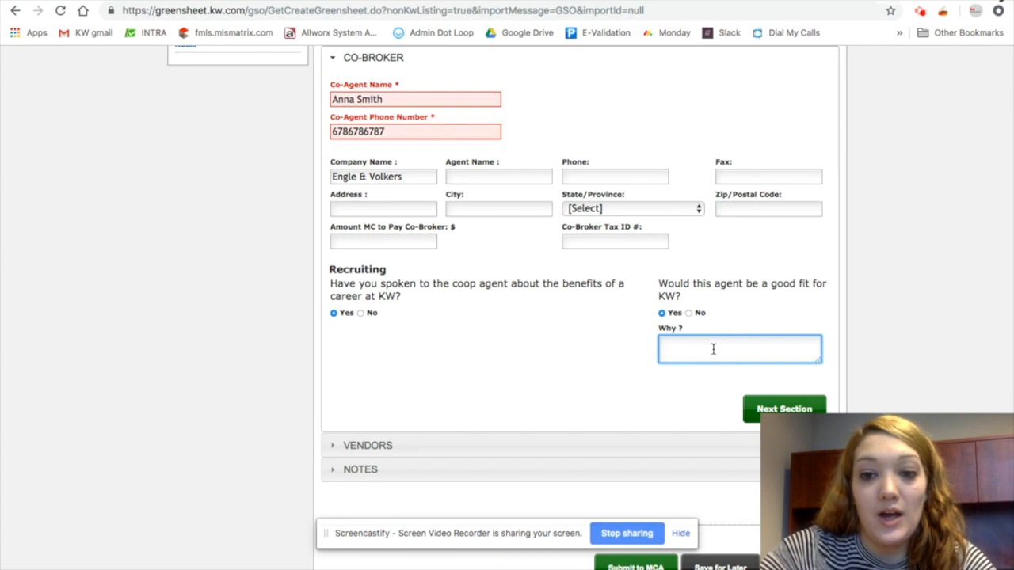
{"action": "type", "text": "amazing mentor!"}
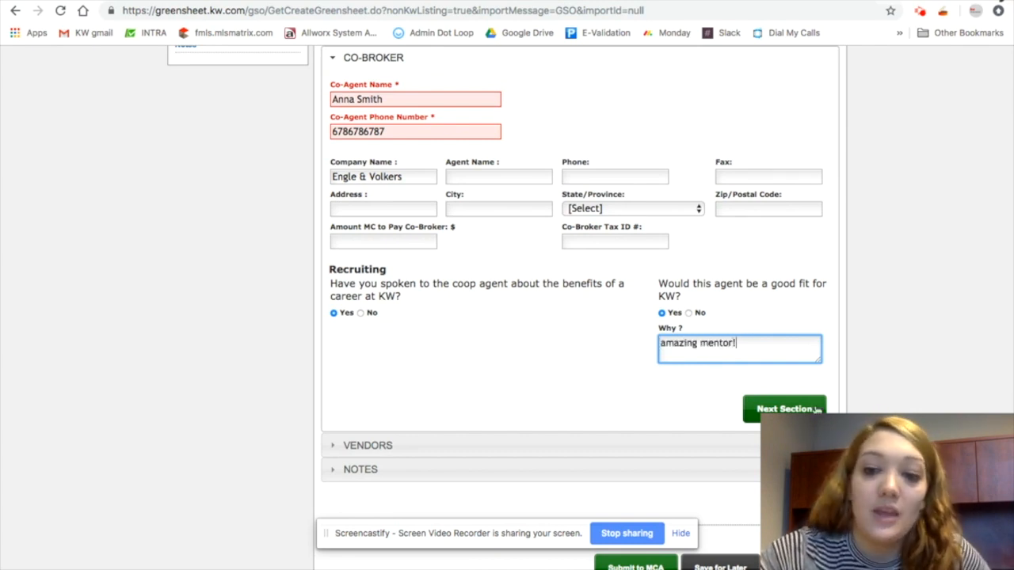
Advance past the Vendors section without filling it and open the Notes section
{"action": "left_click", "coordinate": [816, 410]}
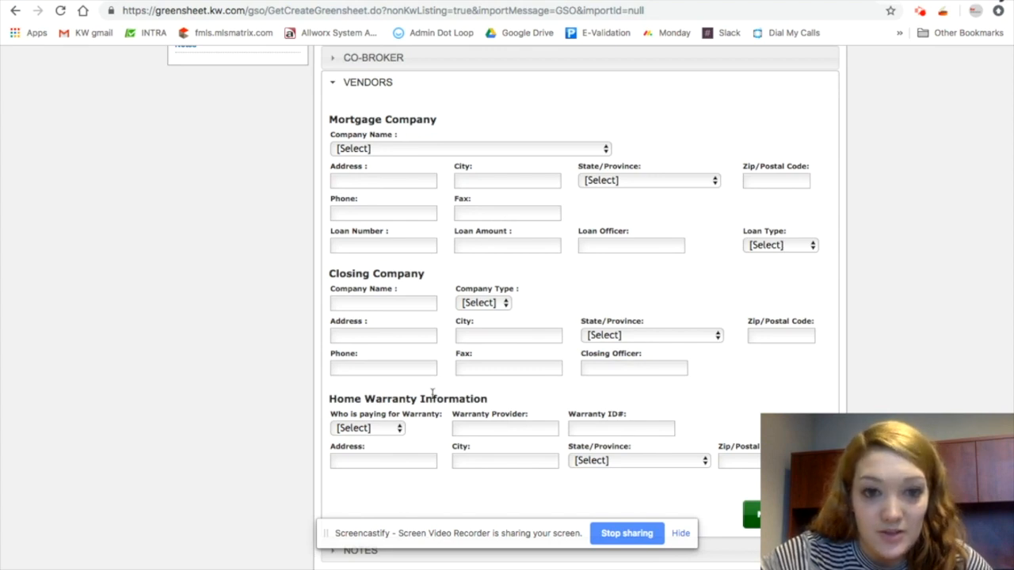
{"action": "scroll", "coordinate": [431, 394], "scroll_direction": "down", "scroll_amount": 2}
{"action": "scroll", "coordinate": [431, 399], "scroll_direction": "up", "scroll_amount": 3}
{"action": "scroll", "coordinate": [426, 378], "scroll_direction": "down", "scroll_amount": 4}
{"action": "scroll", "coordinate": [448, 153], "scroll_direction": "up", "scroll_amount": 1}
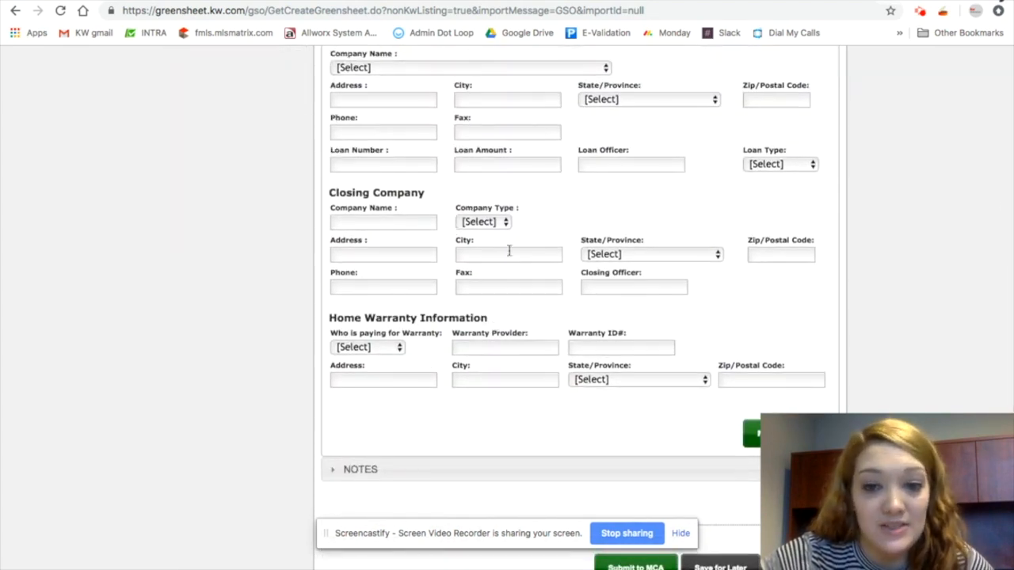
{"action": "left_click", "coordinate": [780, 432]}
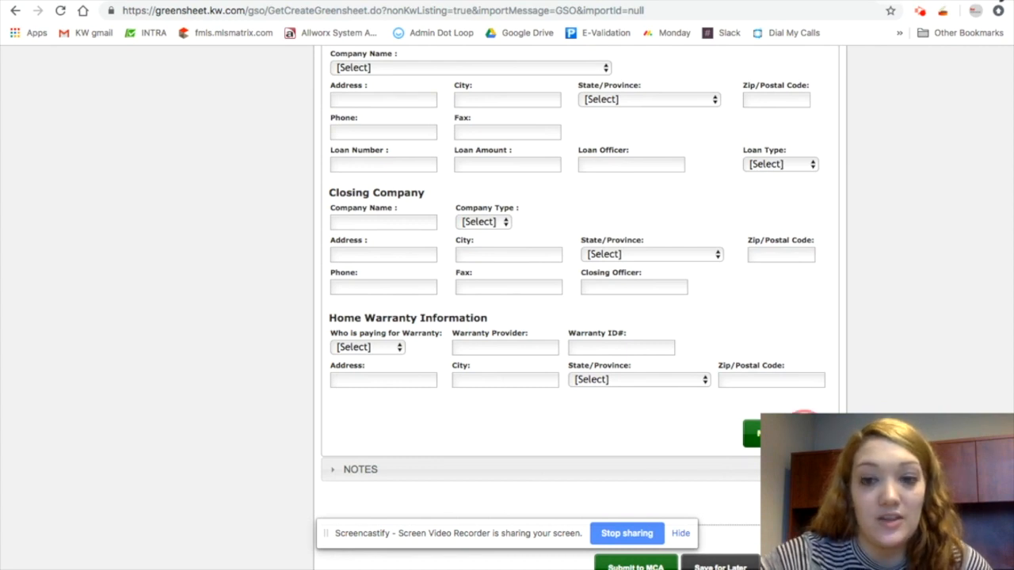
{"action": "left_click", "coordinate": [509, 338]}
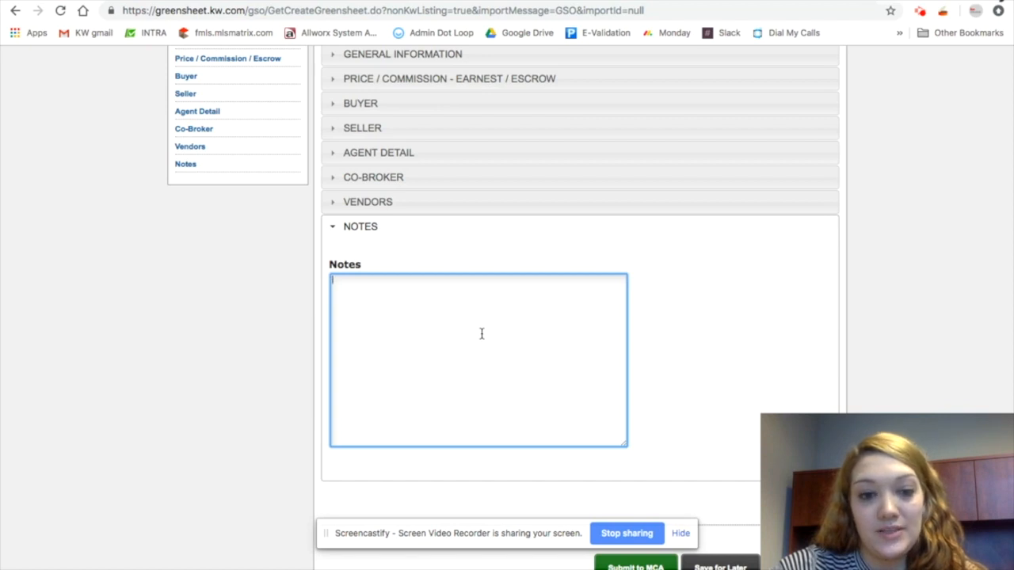
Write a note asking to make out the referral to the referring agent's attention at KW Intown
{"action": "type", "text": "Please make out referral to Annie Agent"}
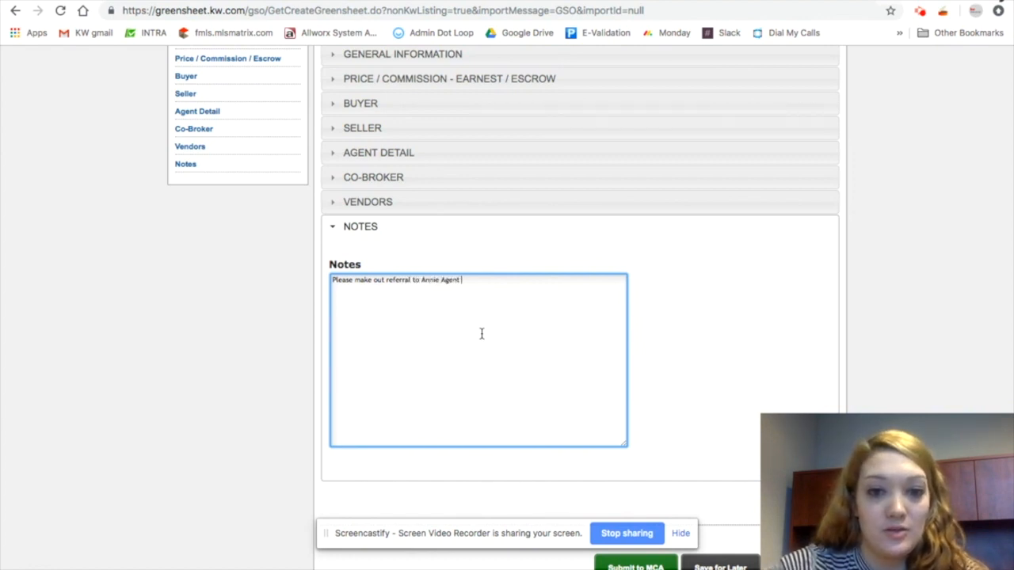
{"action": "left_click", "coordinate": [423, 280]}
{"action": "type", "text": "Attn: A"}
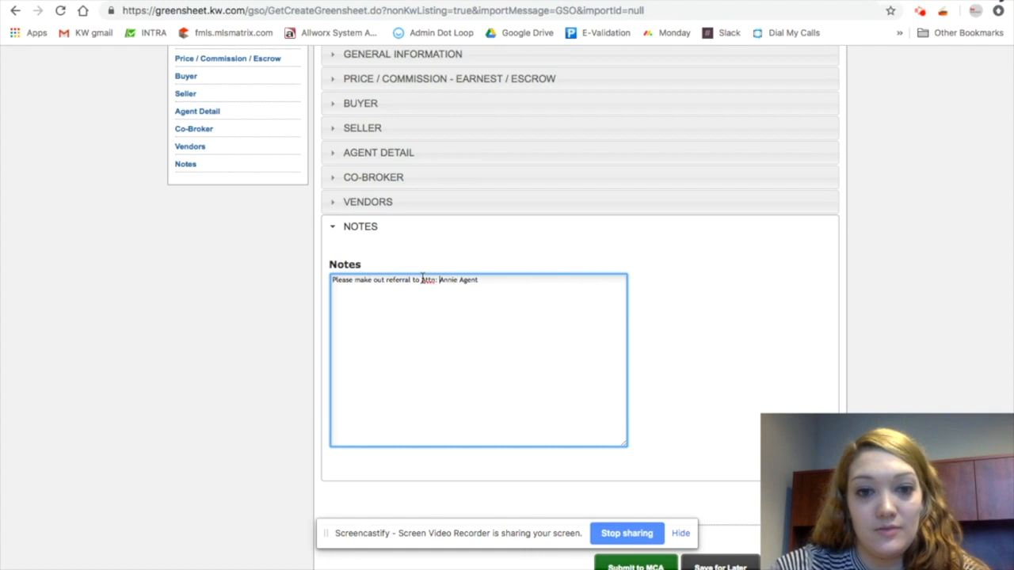
{"action": "left_click", "coordinate": [540, 277]}
{"action": "type", "text": "KW Intown"}
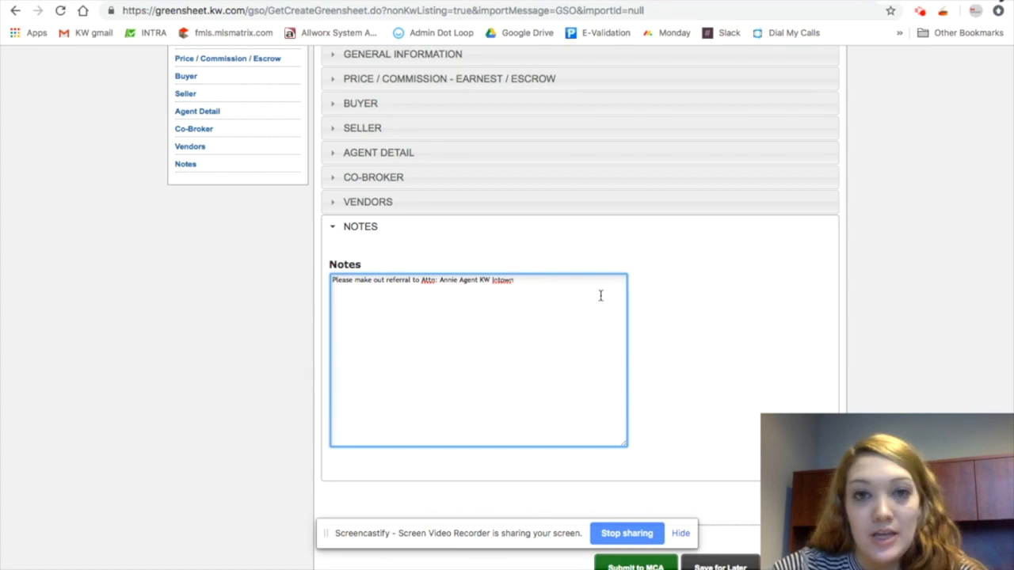
Submit the greensheet to the MCA
{"action": "scroll", "coordinate": [697, 311], "scroll_direction": "down", "scroll_amount": 1}
{"action": "left_click", "coordinate": [768, 325]}
{"action": "left_click", "coordinate": [637, 563]}
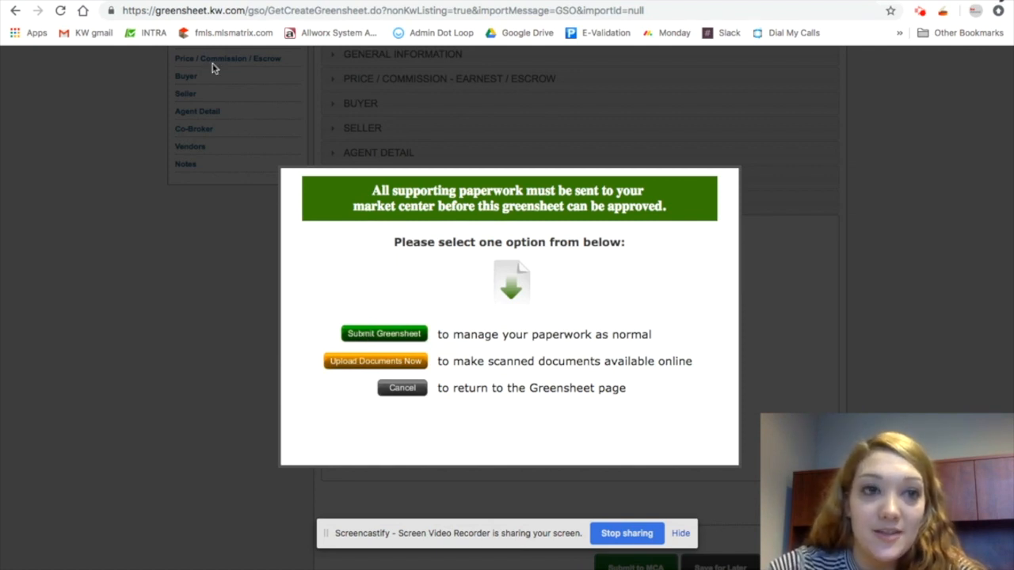
Switch to the Transaction Flow Chart PDF and highlight the step where the loop is submitted for review
{"action": "left_click", "coordinate": [273, 4]}
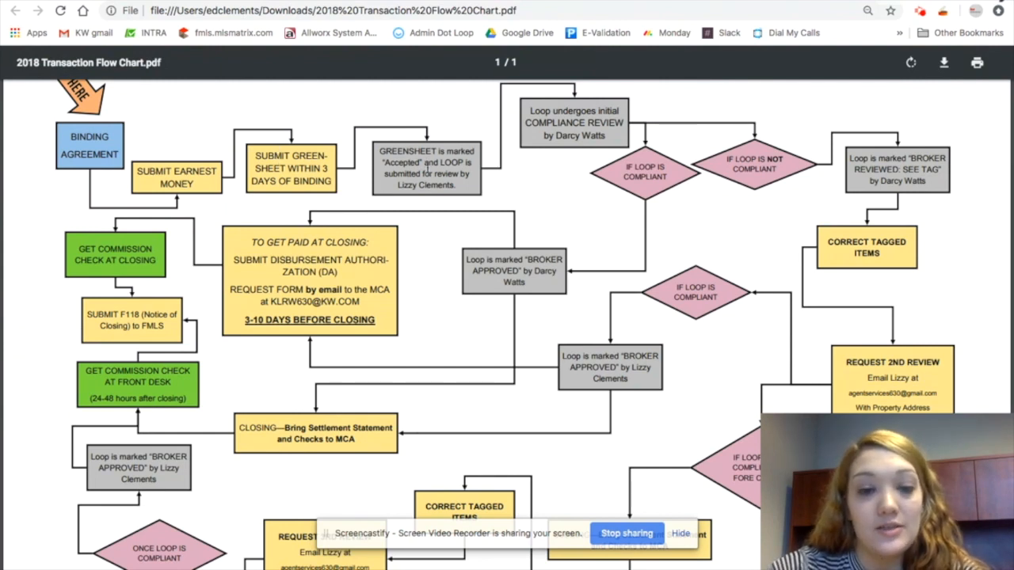
{"action": "left_click_drag", "start_coordinate": [475, 175], "coordinate": [451, 160]}
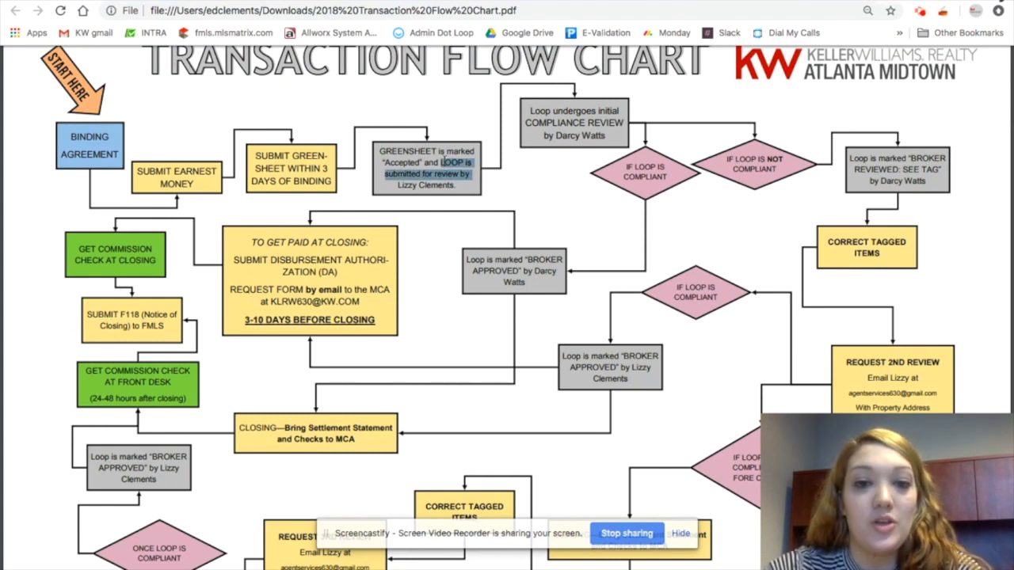
{"action": "left_click_drag", "start_coordinate": [445, 161], "coordinate": [441, 173]}
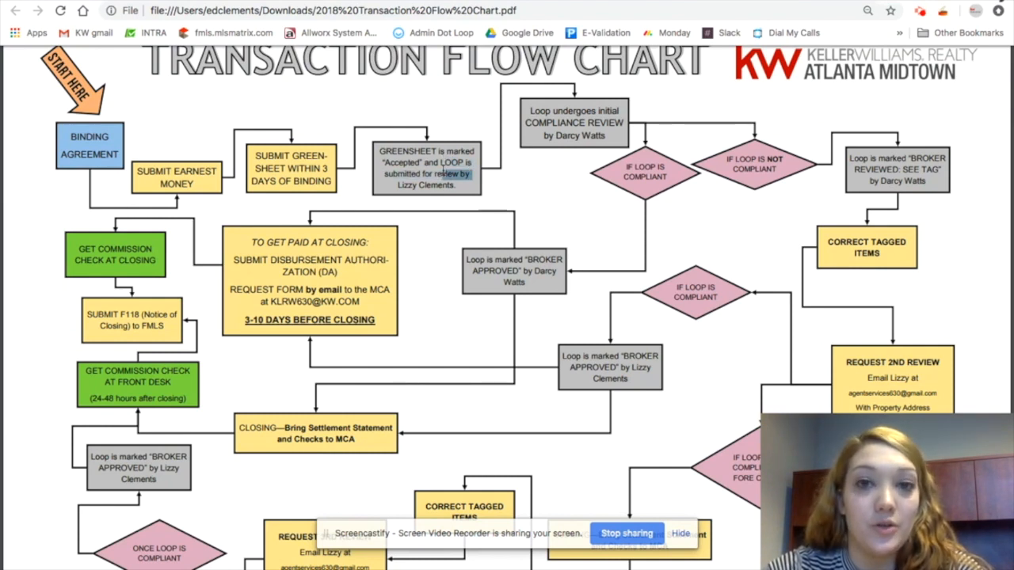
{"action": "mouse_move", "coordinate": [441, 173]}
{"action": "left_mouse_down"}
{"action": "mouse_move", "coordinate": [388, 175]}
{"action": "mouse_move", "coordinate": [400, 187]}
{"action": "mouse_move", "coordinate": [429, 186]}
{"action": "left_mouse_up"}
Return to the loop in dotloop and select all document folders
{"action": "left_click", "coordinate": [148, 1]}
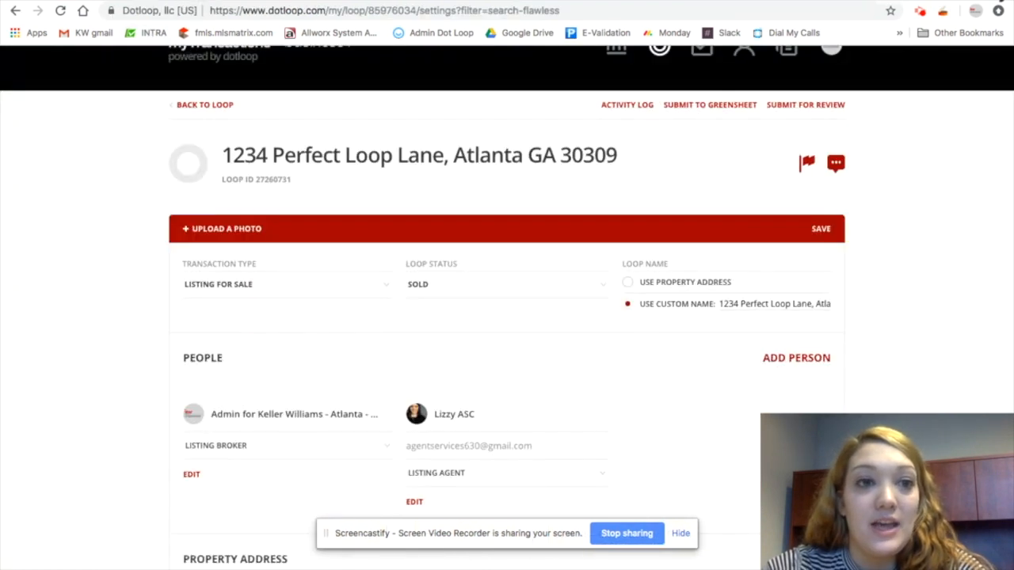
{"action": "left_click", "coordinate": [192, 104]}
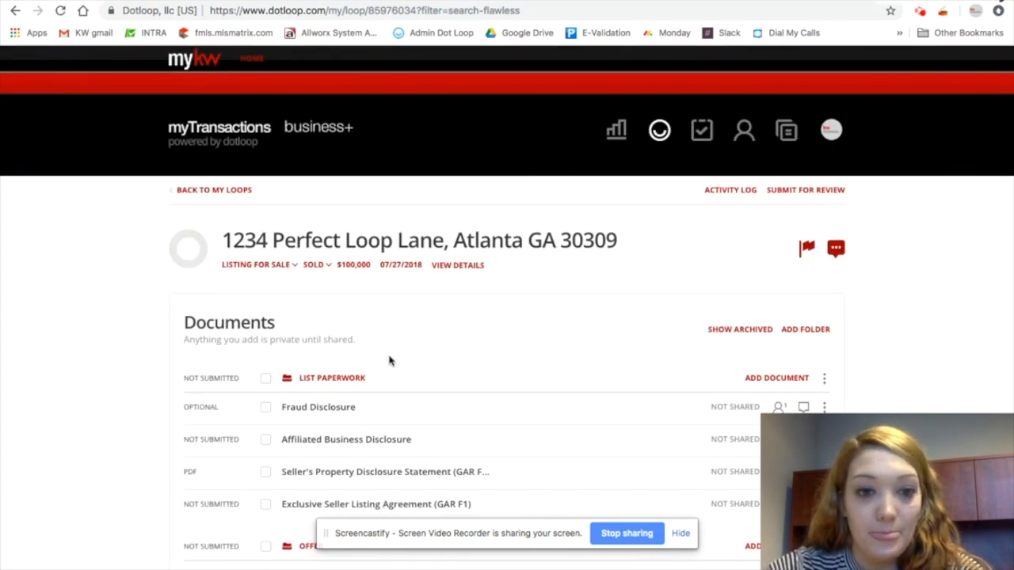
{"action": "scroll", "coordinate": [380, 359], "scroll_direction": "down", "scroll_amount": 2}
{"action": "left_click", "coordinate": [266, 321]}
{"action": "scroll", "coordinate": [388, 348], "scroll_direction": "down", "scroll_amount": 2}
{"action": "left_click", "coordinate": [264, 420]}
{"action": "scroll", "coordinate": [389, 430], "scroll_direction": "down", "scroll_amount": 4}
{"action": "left_click", "coordinate": [266, 367]}
{"action": "scroll", "coordinate": [637, 174], "scroll_direction": "up", "scroll_amount": 4}
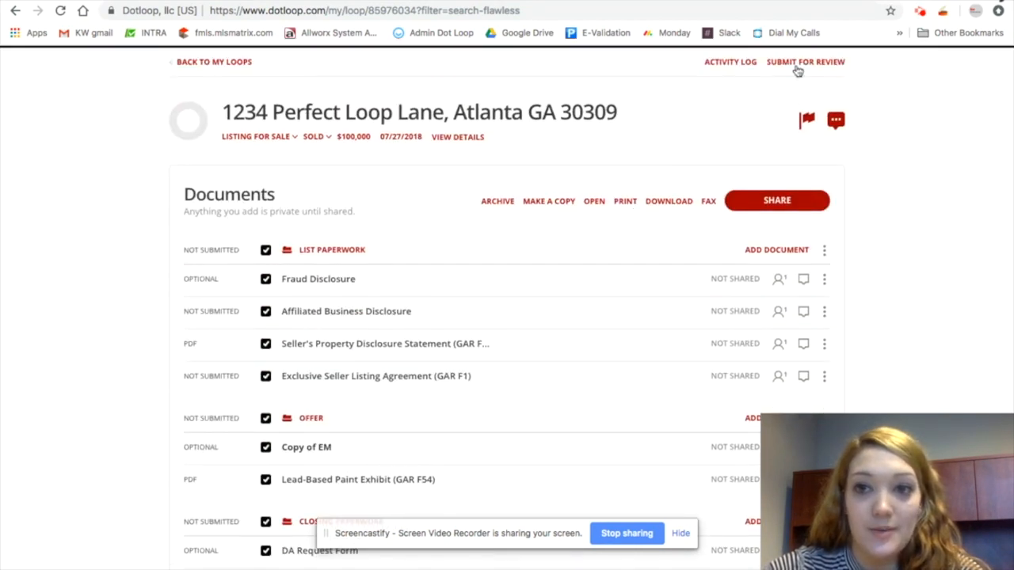
Try to submit the loop for review, entering city Atlanta, state GA and ZIP 30309 for the property address
{"action": "left_click", "coordinate": [797, 67]}
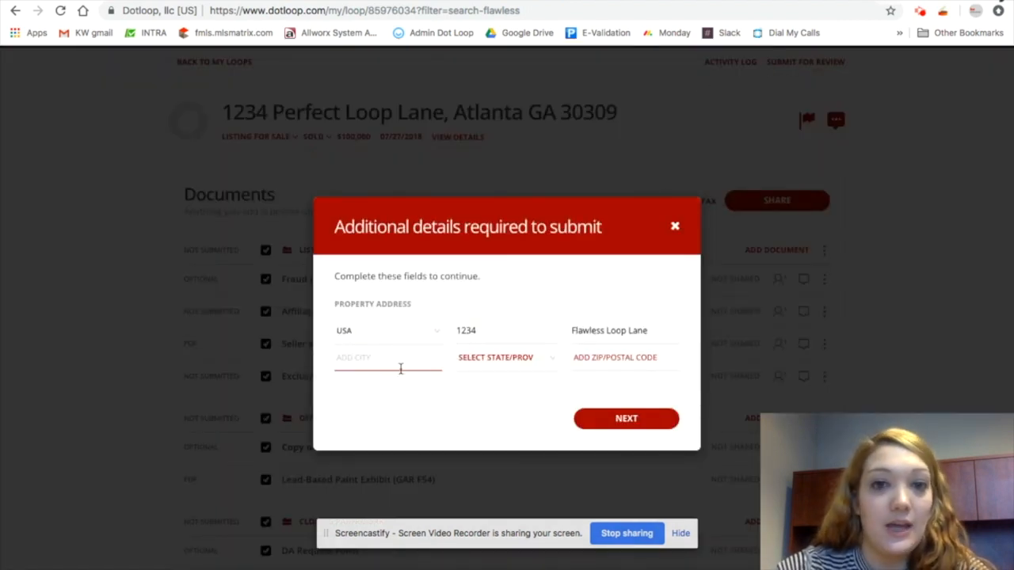
{"action": "type", "text": "Atlanta"}
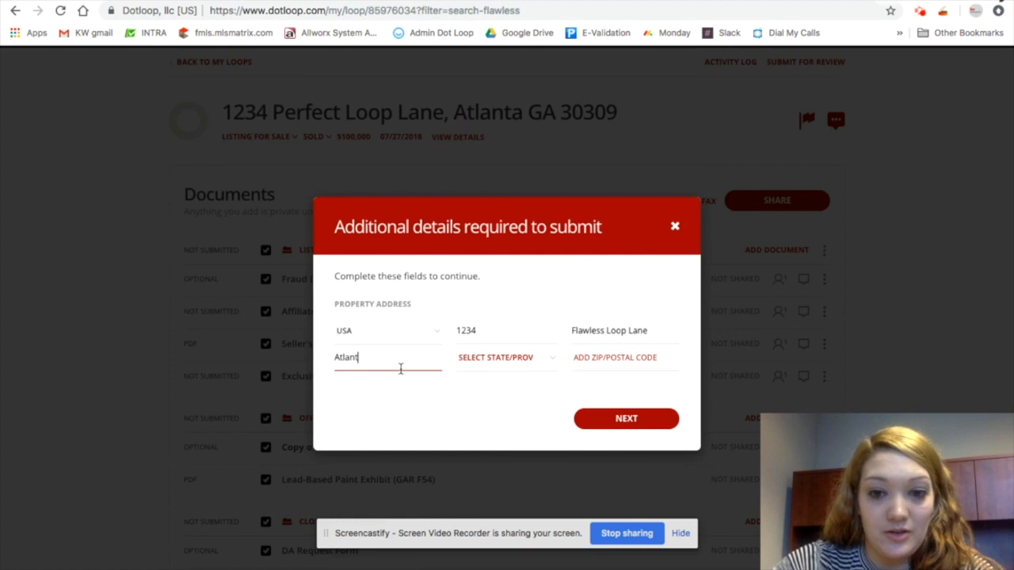
{"action": "left_click", "coordinate": [519, 359]}
{"action": "left_click", "coordinate": [508, 387]}
{"action": "left_click", "coordinate": [598, 358]}
{"action": "type", "text": "30309"}
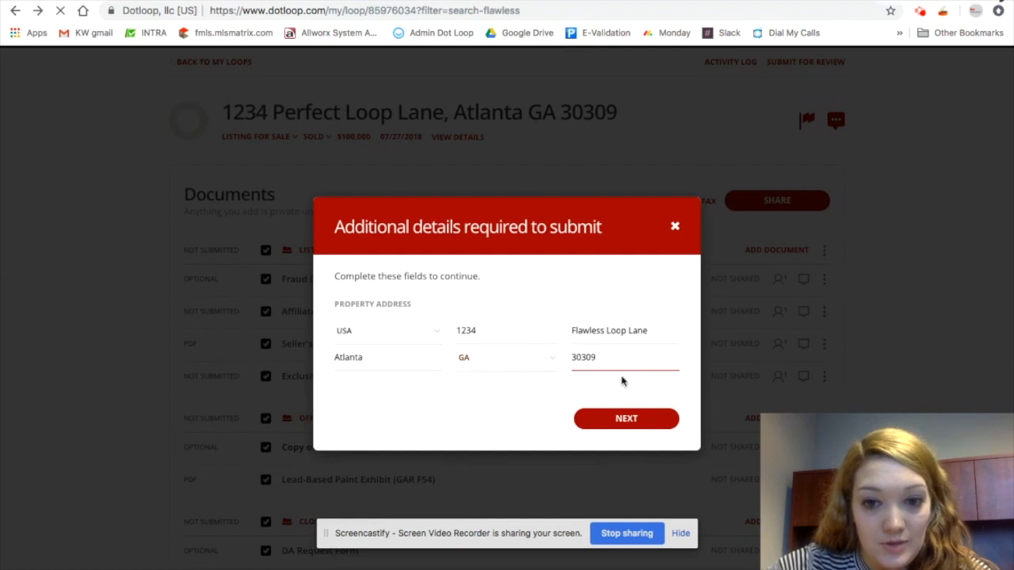
{"action": "left_click", "coordinate": [617, 415]}
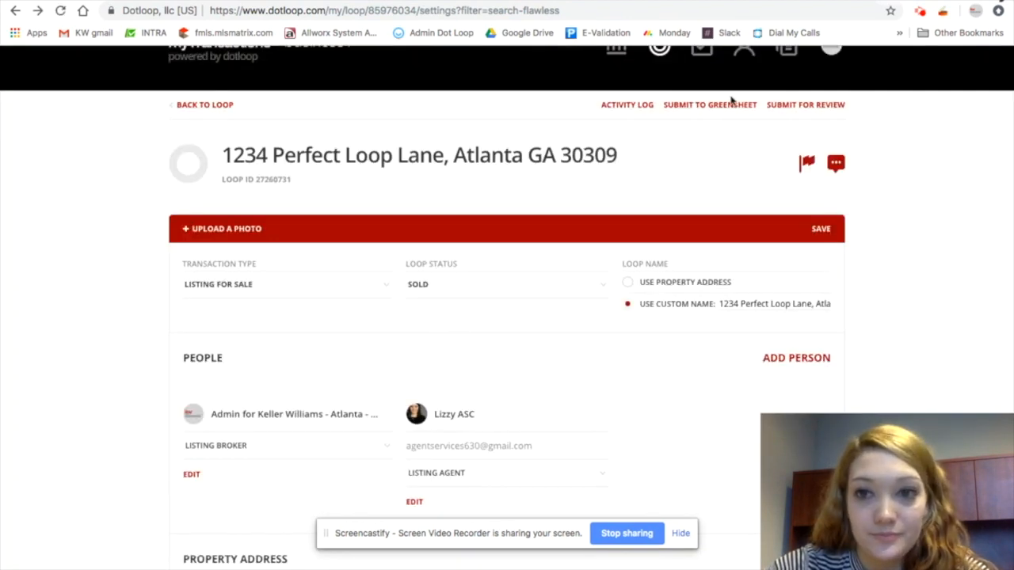
Submit for review again, entering city Atlanta, state GA and ZIP 30309 for the property address
{"action": "left_click", "coordinate": [798, 109]}
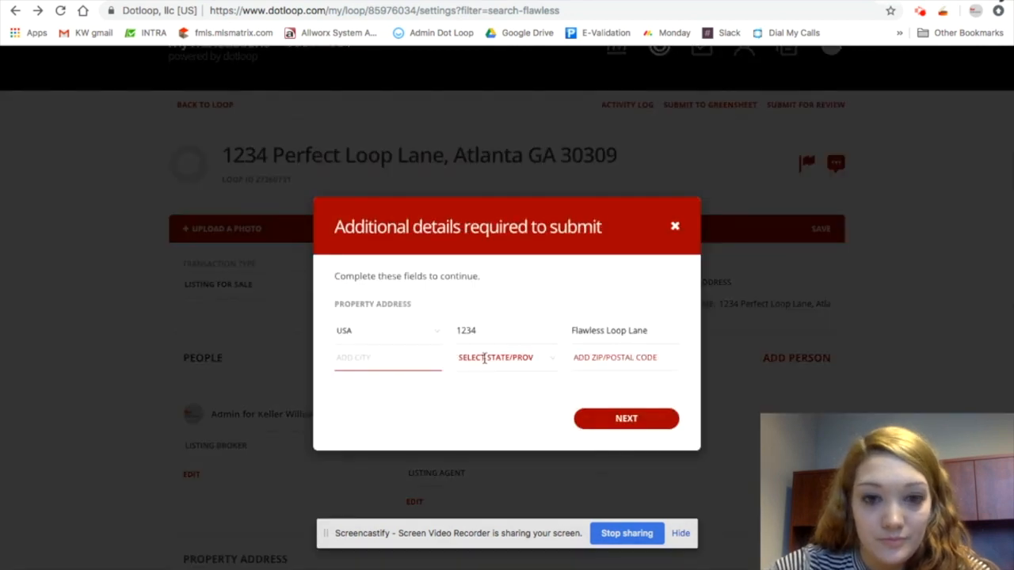
{"action": "type", "text": "Atlanta"}
{"action": "key", "text": "Tab"}
{"action": "type", "text": "GA"}
{"action": "key", "text": "Tab"}
{"action": "type", "text": "30309"}
{"action": "left_click", "coordinate": [626, 419]}
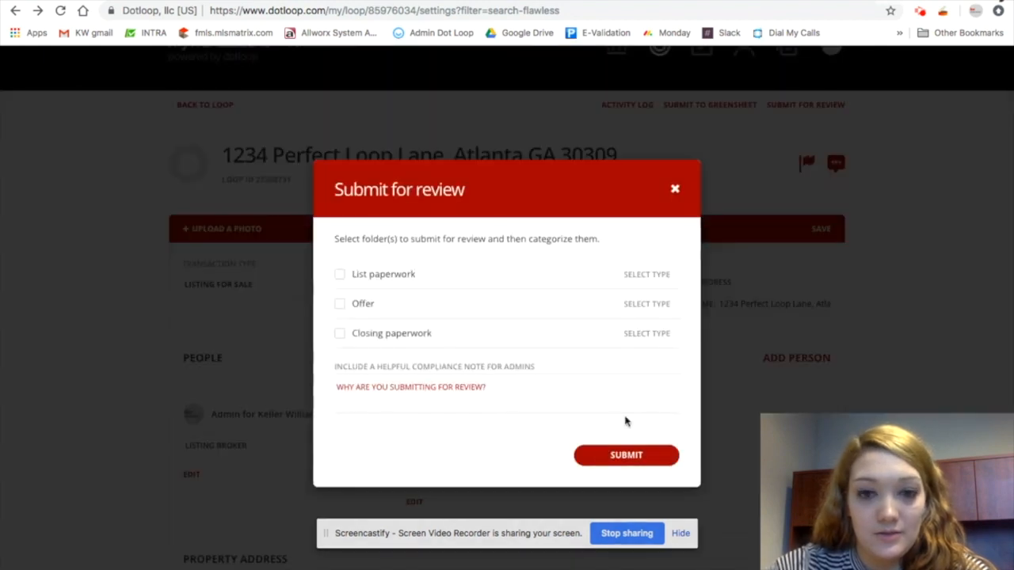
Select the List paperwork, Offer and Closing paperwork folders, set each type to Contract, and submit for review
{"action": "left_click", "coordinate": [354, 273]}
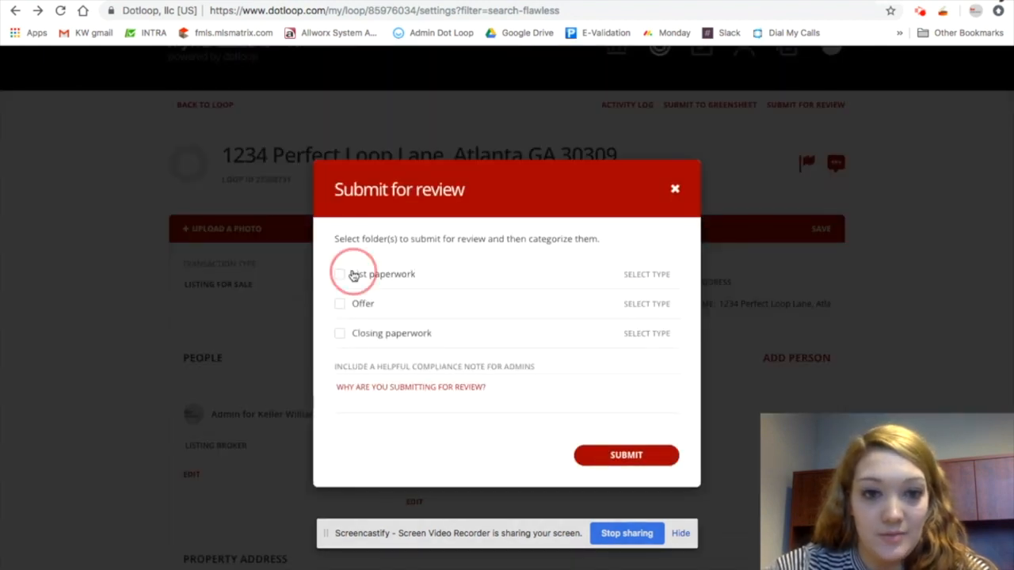
{"action": "left_click", "coordinate": [358, 304]}
{"action": "left_click", "coordinate": [360, 333]}
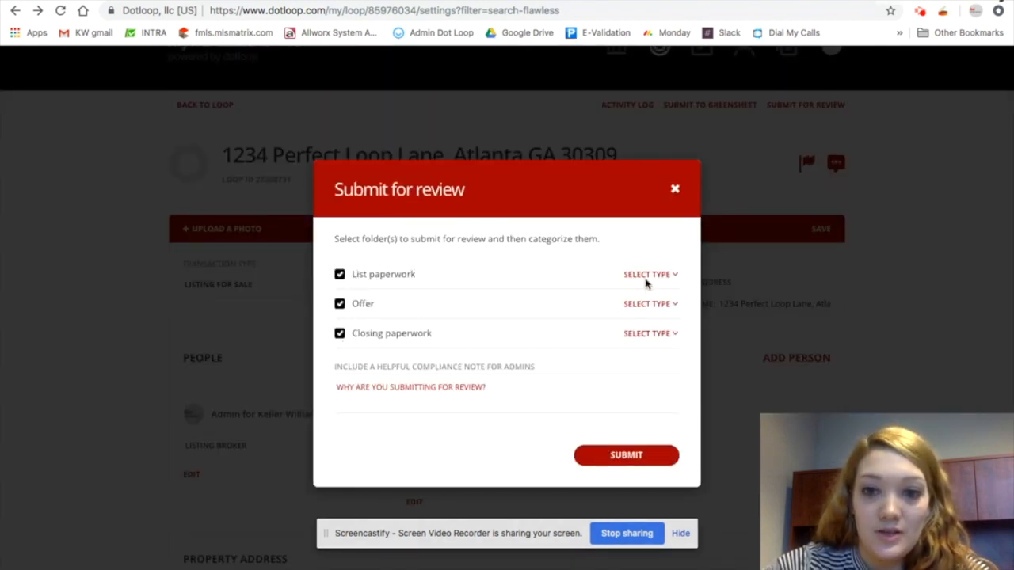
{"action": "left_click", "coordinate": [647, 274]}
{"action": "left_click", "coordinate": [634, 302]}
{"action": "left_click", "coordinate": [649, 303]}
{"action": "left_click", "coordinate": [629, 319]}
{"action": "left_click", "coordinate": [645, 337]}
{"action": "left_click", "coordinate": [626, 351]}
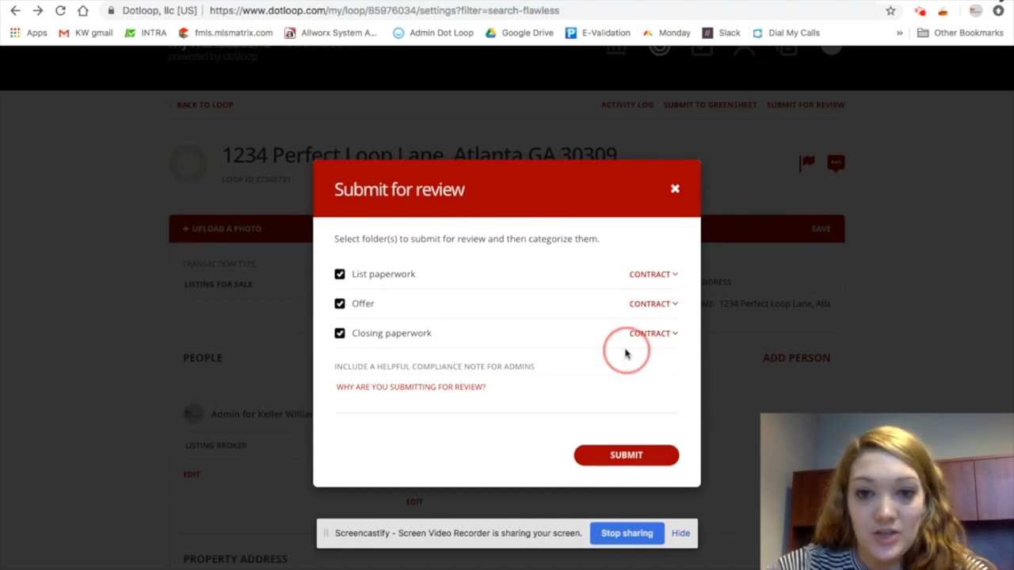
{"action": "left_click", "coordinate": [640, 457]}
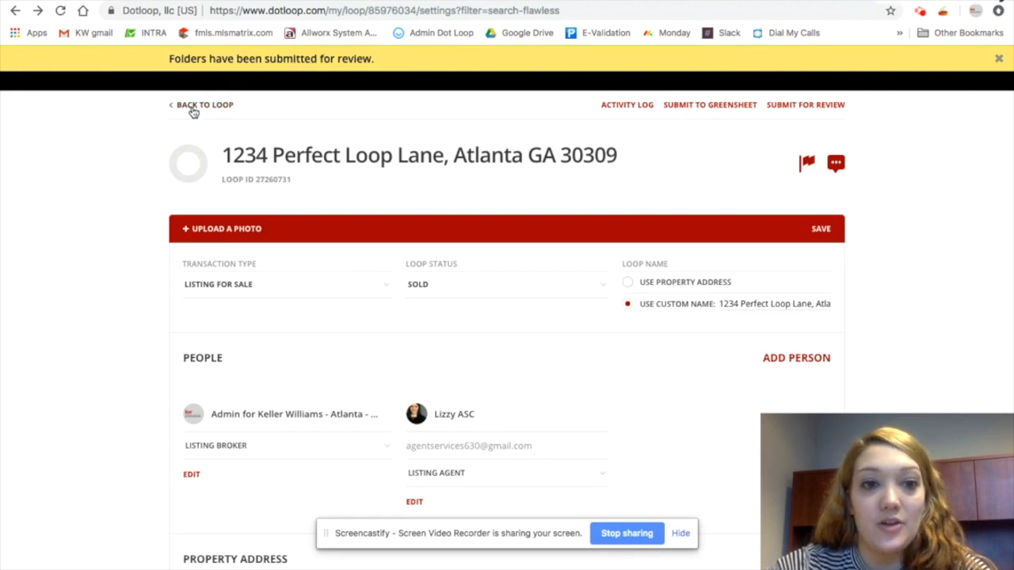
Back in the loop, change the List paperwork folder's review status to the CB - Contract option
{"action": "left_click", "coordinate": [193, 111]}
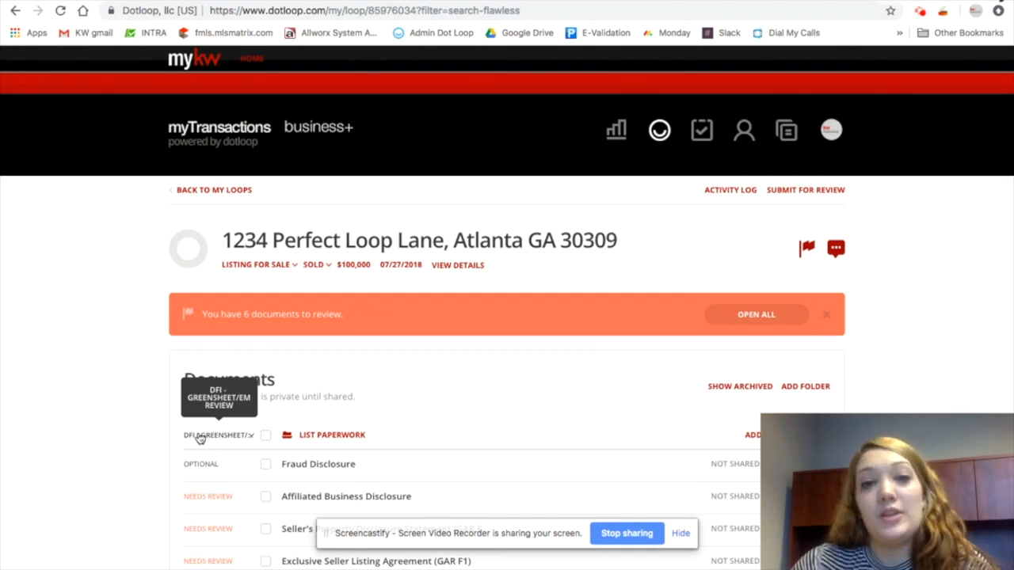
{"action": "left_click", "coordinate": [246, 436]}
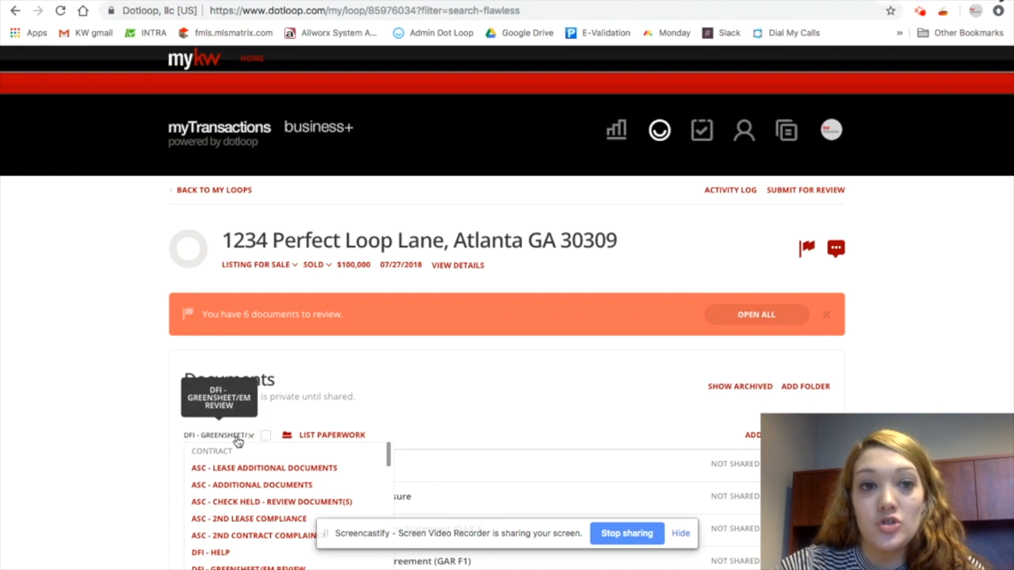
{"action": "scroll", "coordinate": [276, 536], "scroll_direction": "down", "scroll_amount": 1}
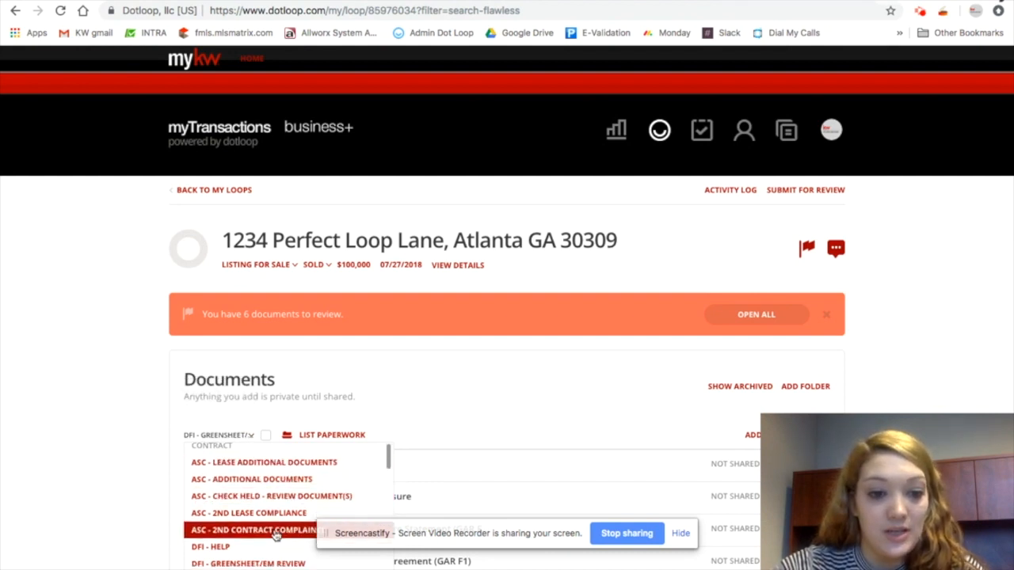
{"action": "scroll", "coordinate": [275, 535], "scroll_direction": "down", "scroll_amount": 10}
{"action": "scroll", "coordinate": [276, 491], "scroll_direction": "up", "scroll_amount": 3}
{"action": "left_click", "coordinate": [272, 496]}
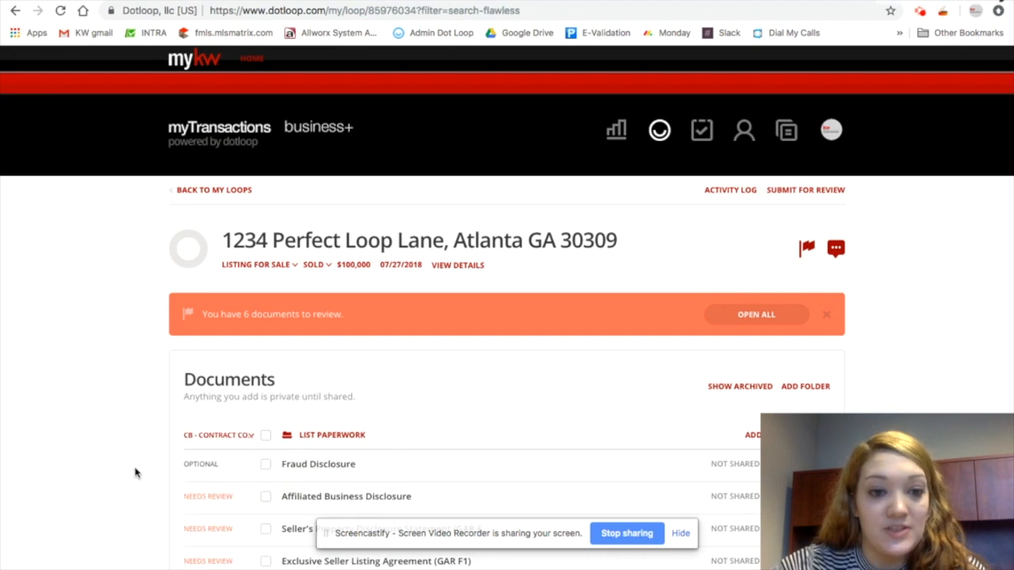
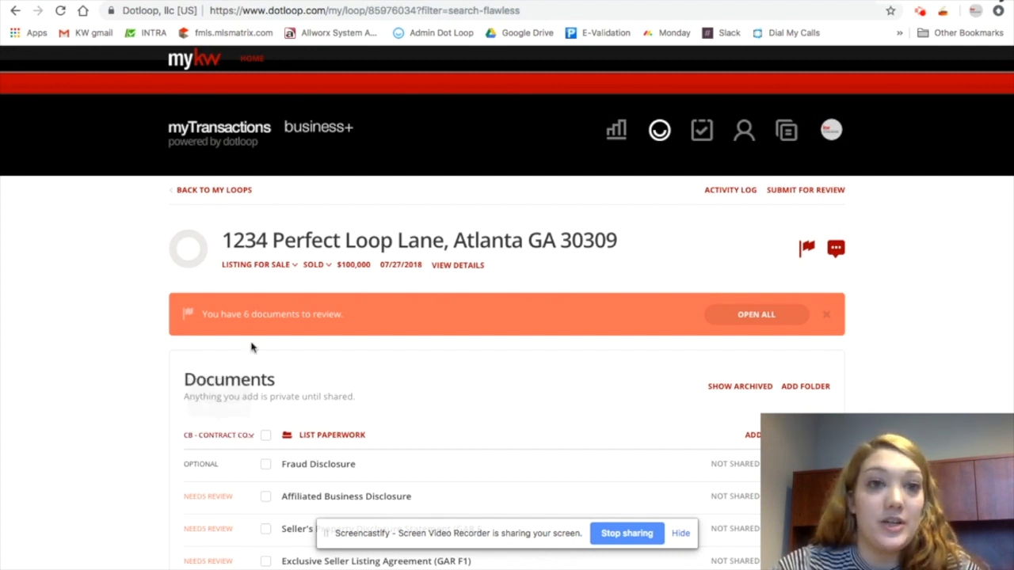
Consult the transaction flow chart in the other browser tab
{"action": "left_click", "coordinate": [284, 0]}
{"action": "left_click", "coordinate": [587, 183]}
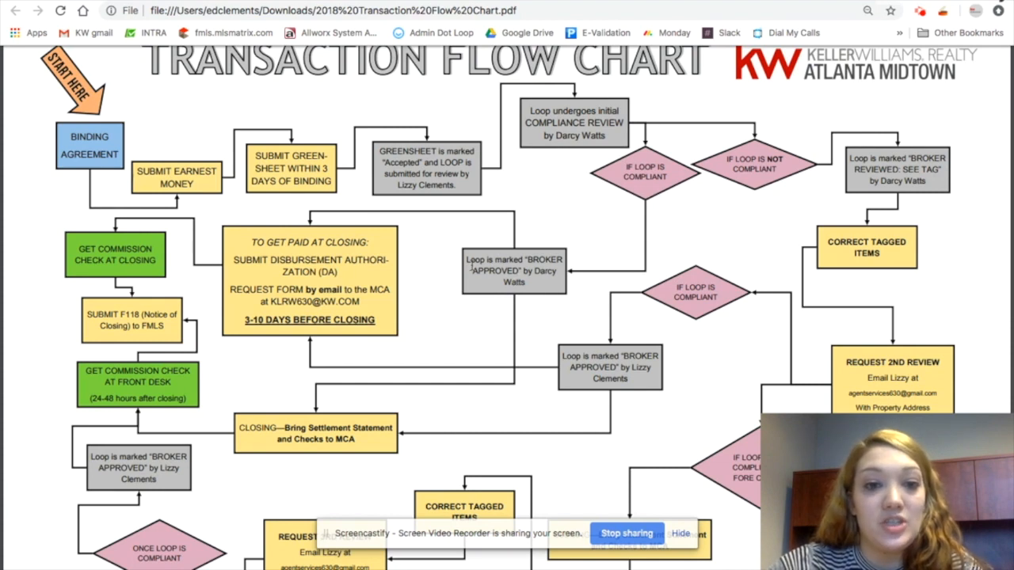
{"action": "left_click", "coordinate": [422, 37]}
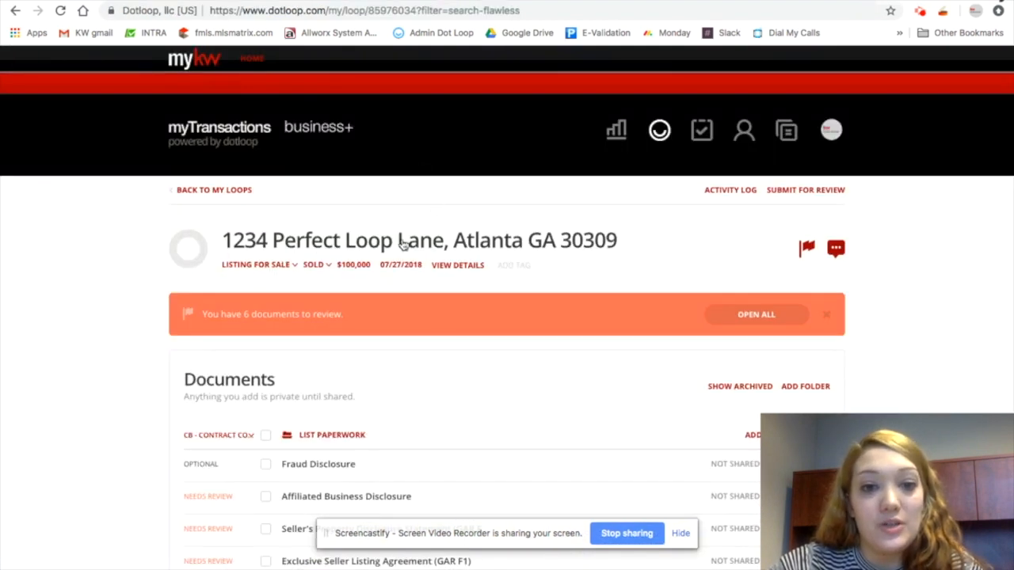
Browse the review status options for the List paperwork folder without changing it
{"action": "scroll", "coordinate": [407, 328], "scroll_direction": "down", "scroll_amount": 1}
{"action": "left_click", "coordinate": [245, 400]}
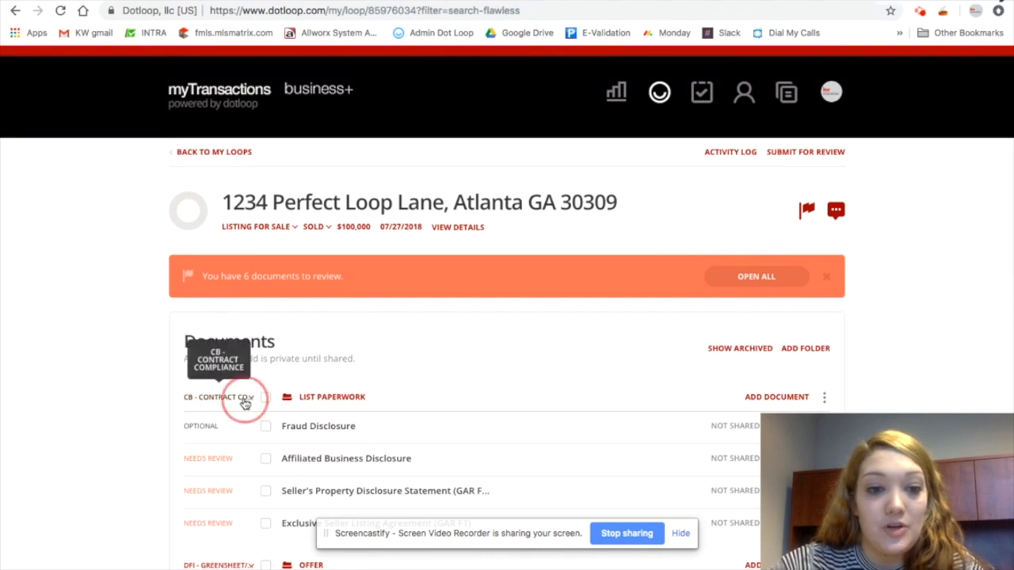
{"action": "scroll", "coordinate": [295, 485], "scroll_direction": "down", "scroll_amount": 3}
{"action": "scroll", "coordinate": [295, 485], "scroll_direction": "up", "scroll_amount": 1}
{"action": "scroll", "coordinate": [295, 485], "scroll_direction": "down", "scroll_amount": 2}
{"action": "scroll", "coordinate": [295, 485], "scroll_direction": "up", "scroll_amount": 1}
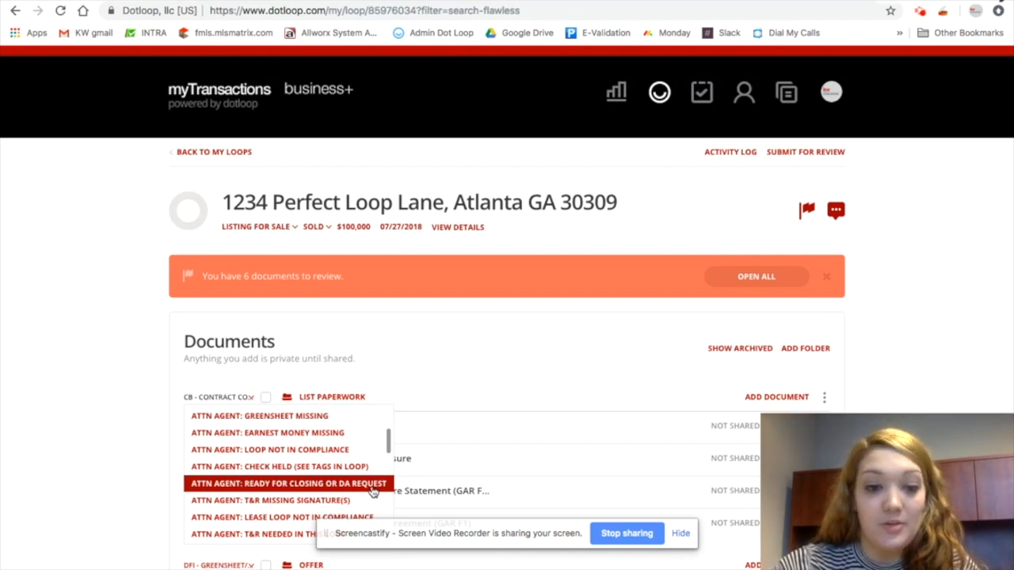
{"action": "scroll", "coordinate": [371, 490], "scroll_direction": "down", "scroll_amount": 3}
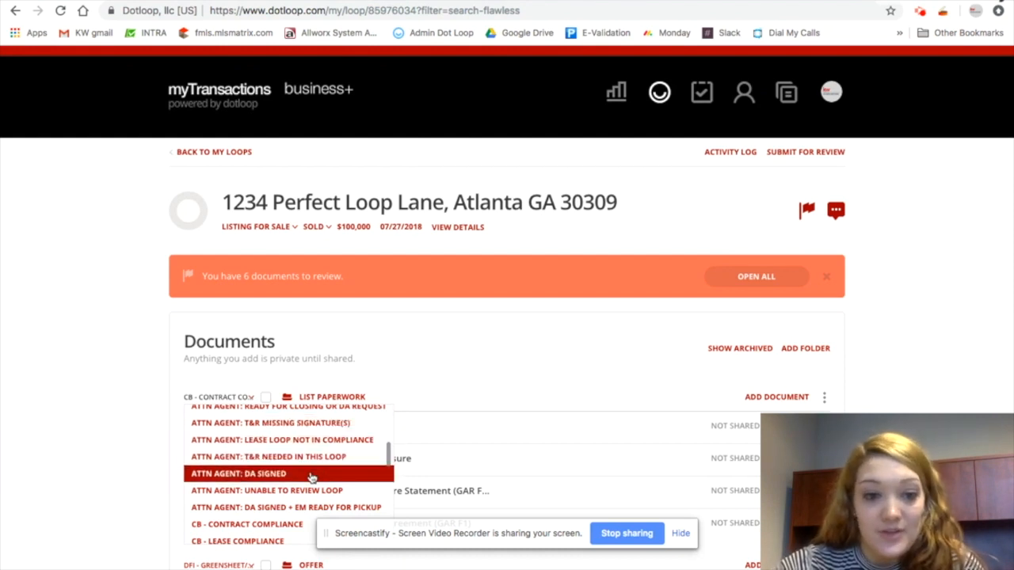
{"action": "scroll", "coordinate": [312, 477], "scroll_direction": "down", "scroll_amount": 3}
{"action": "scroll", "coordinate": [312, 478], "scroll_direction": "up", "scroll_amount": 1}
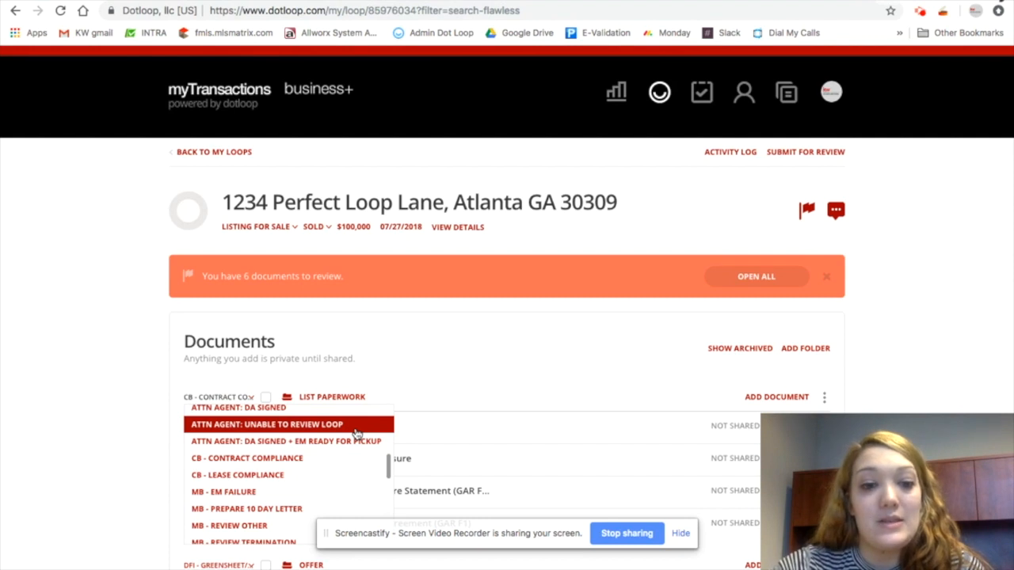
{"action": "left_click", "coordinate": [153, 361]}
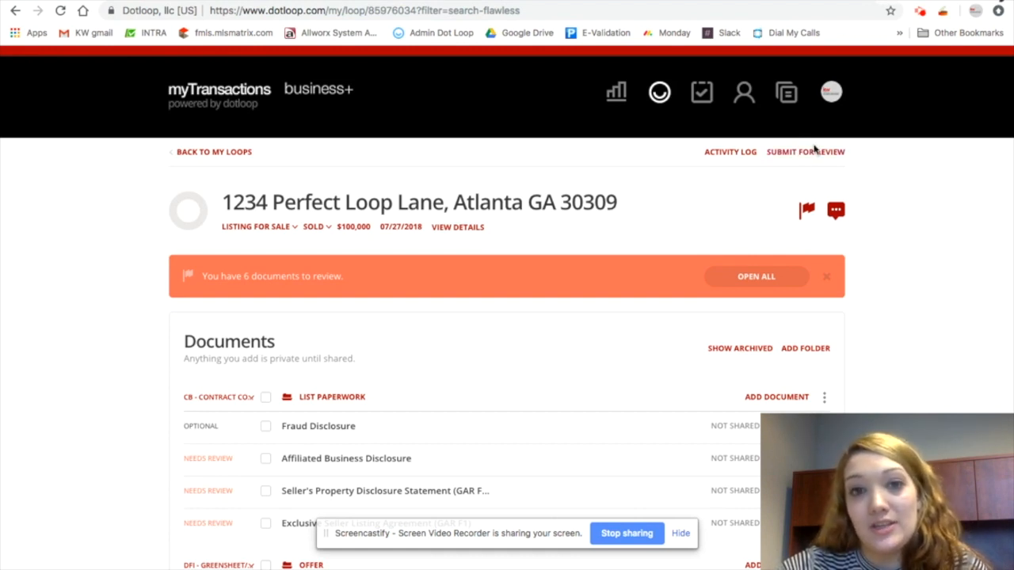
Set the List paperwork folder's review status to ATTN AGENT: READY FOR CLOSING OR DA REQUEST
{"action": "mouse_move", "coordinate": [264, 11]}
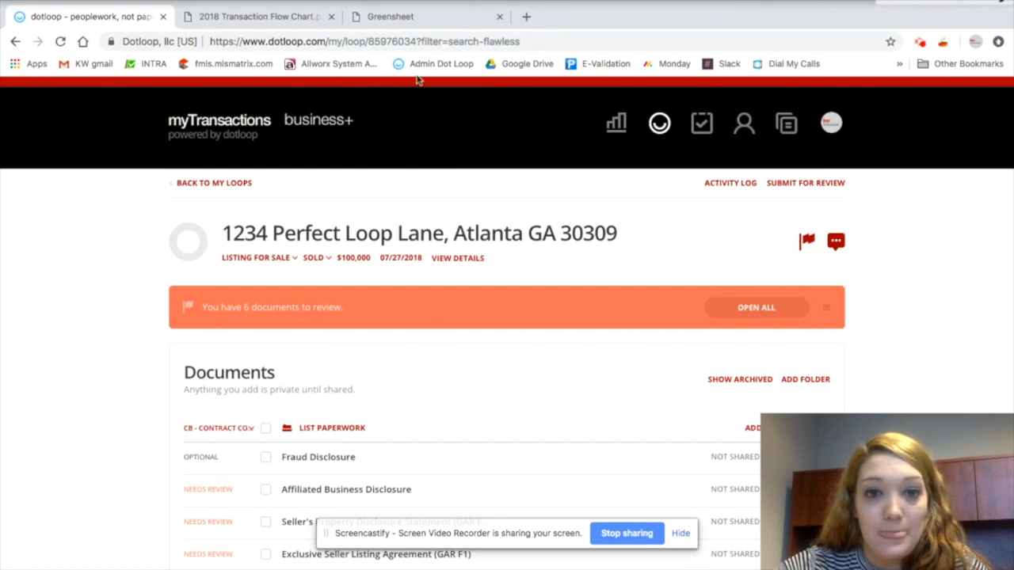
{"action": "left_click", "coordinate": [294, 17]}
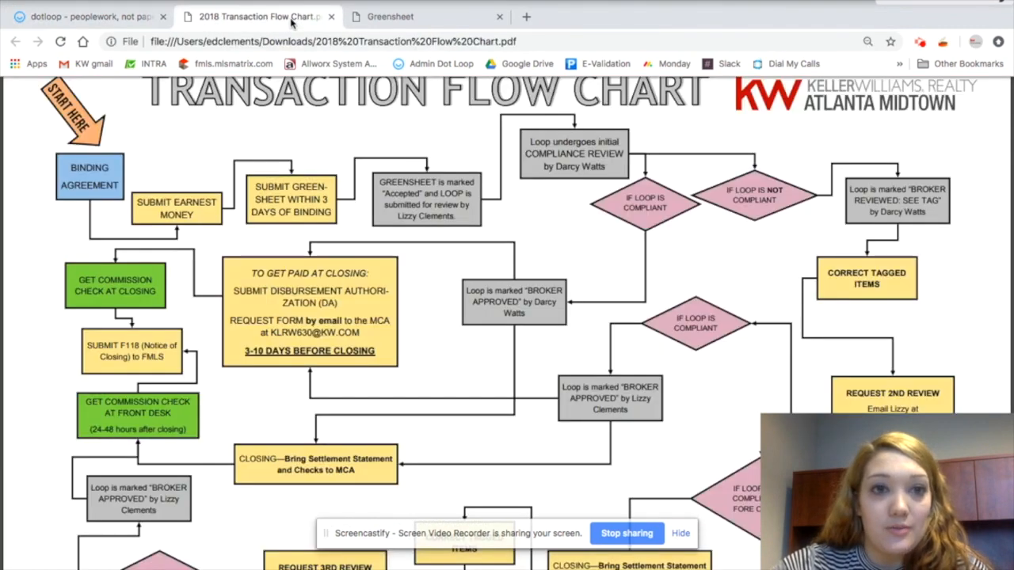
{"action": "left_click", "coordinate": [131, 19]}
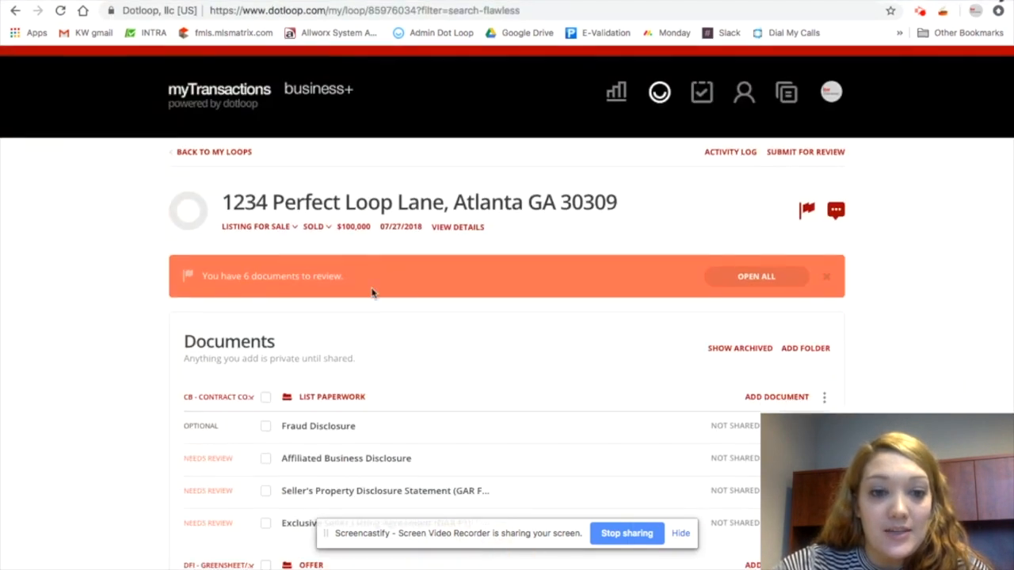
{"action": "left_click", "coordinate": [248, 404]}
{"action": "scroll", "coordinate": [269, 476], "scroll_direction": "down", "scroll_amount": 5}
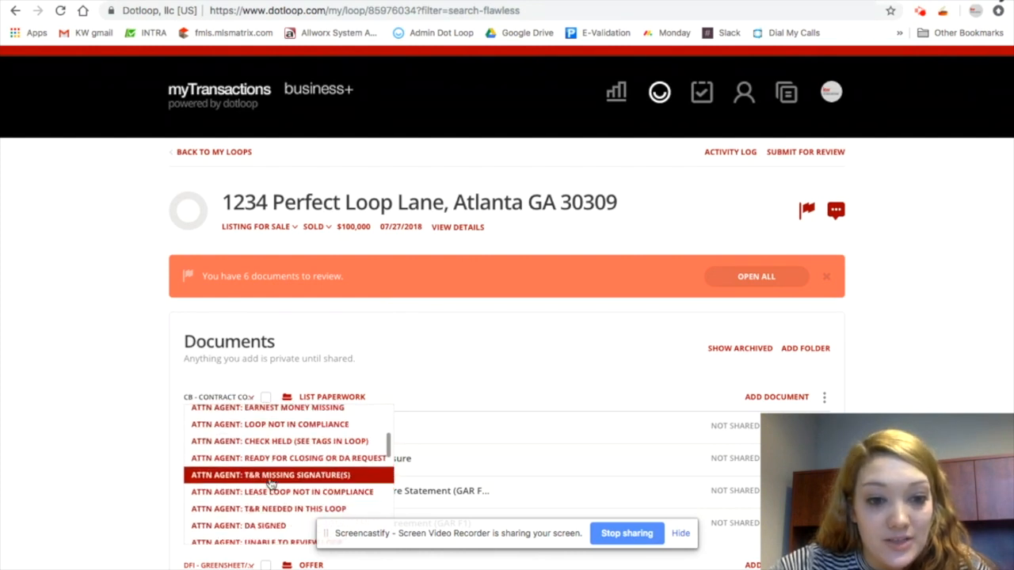
{"action": "scroll", "coordinate": [294, 505], "scroll_direction": "down", "scroll_amount": 3}
{"action": "scroll", "coordinate": [294, 483], "scroll_direction": "up", "scroll_amount": 3}
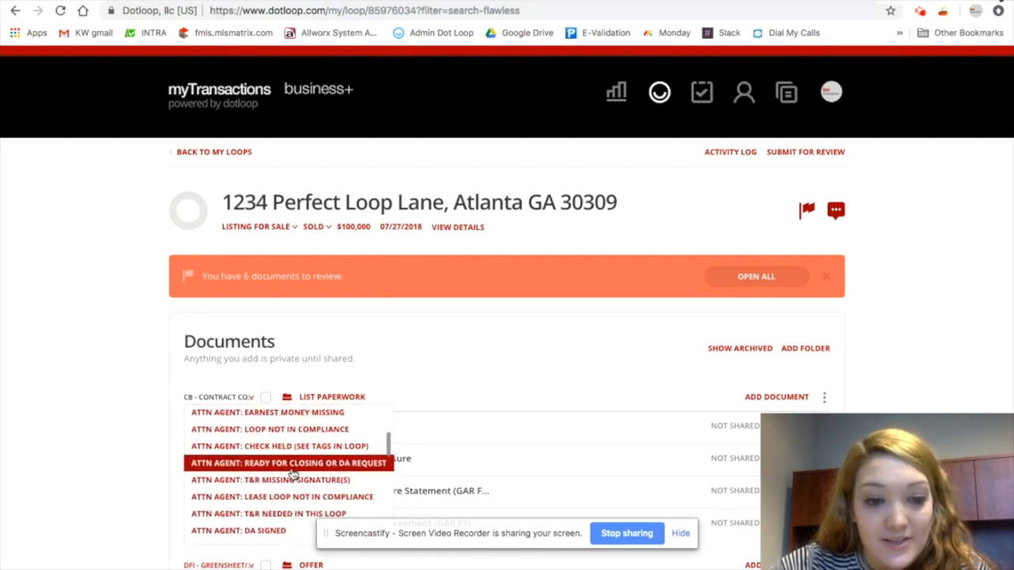
{"action": "left_click", "coordinate": [292, 467]}
Add the DA Request Form template from Office Docs to the List paperwork folder
{"action": "scroll", "coordinate": [504, 369], "scroll_direction": "down", "scroll_amount": 1}
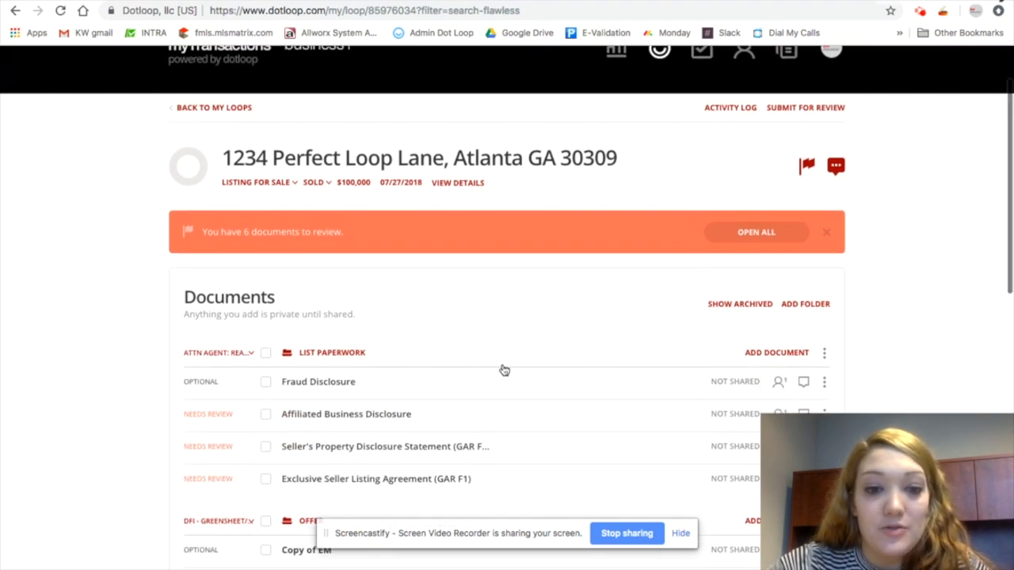
{"action": "left_click", "coordinate": [765, 352]}
{"action": "left_click", "coordinate": [335, 418]}
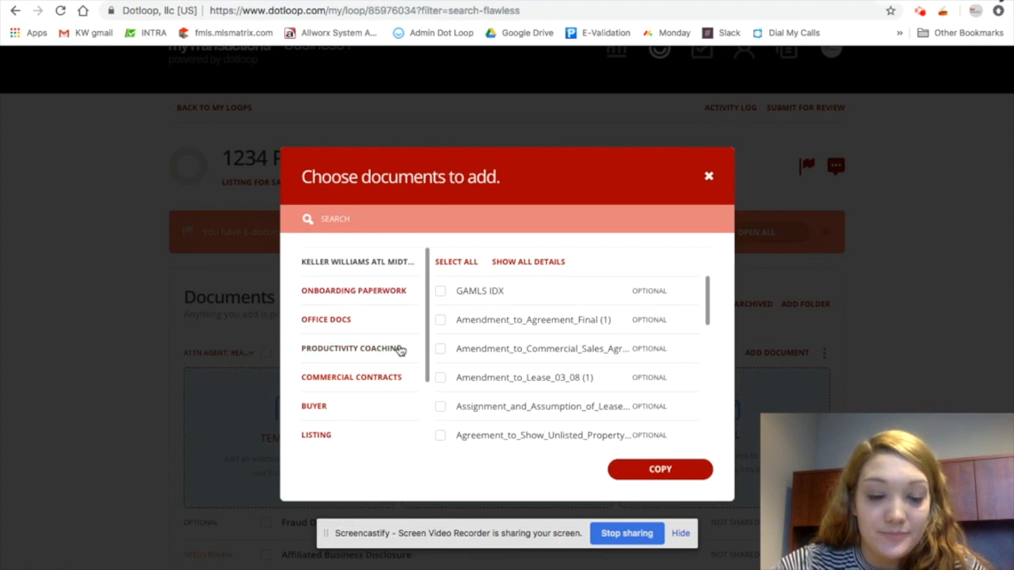
{"action": "left_click", "coordinate": [358, 322]}
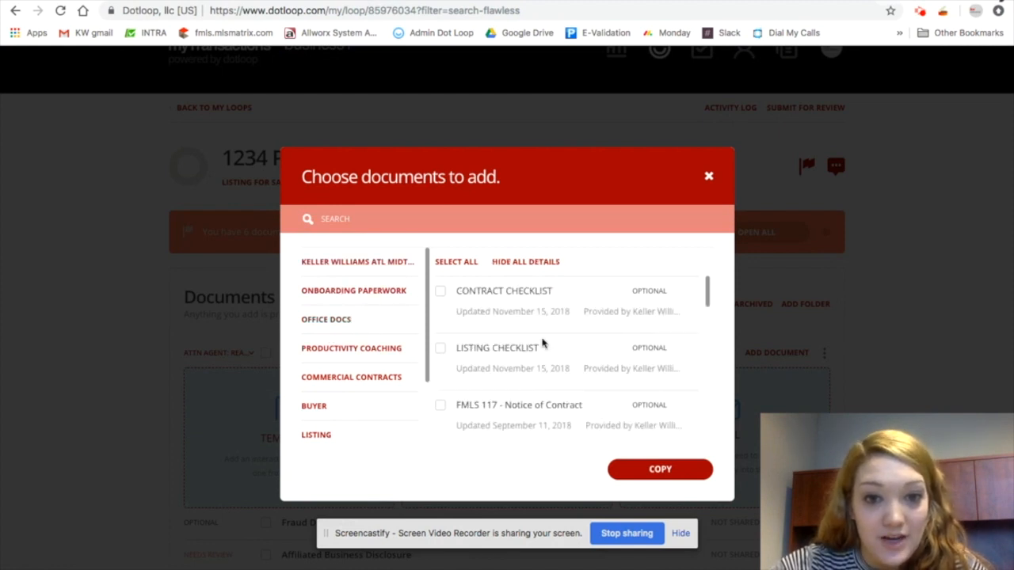
{"action": "left_click", "coordinate": [457, 217]}
{"action": "type", "text": "da r"}
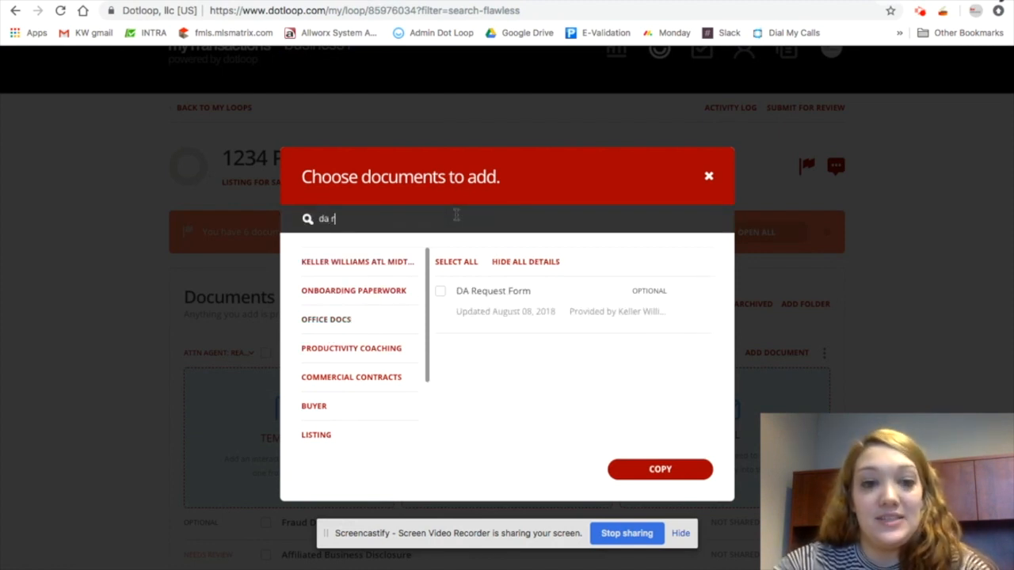
{"action": "left_click", "coordinate": [441, 291]}
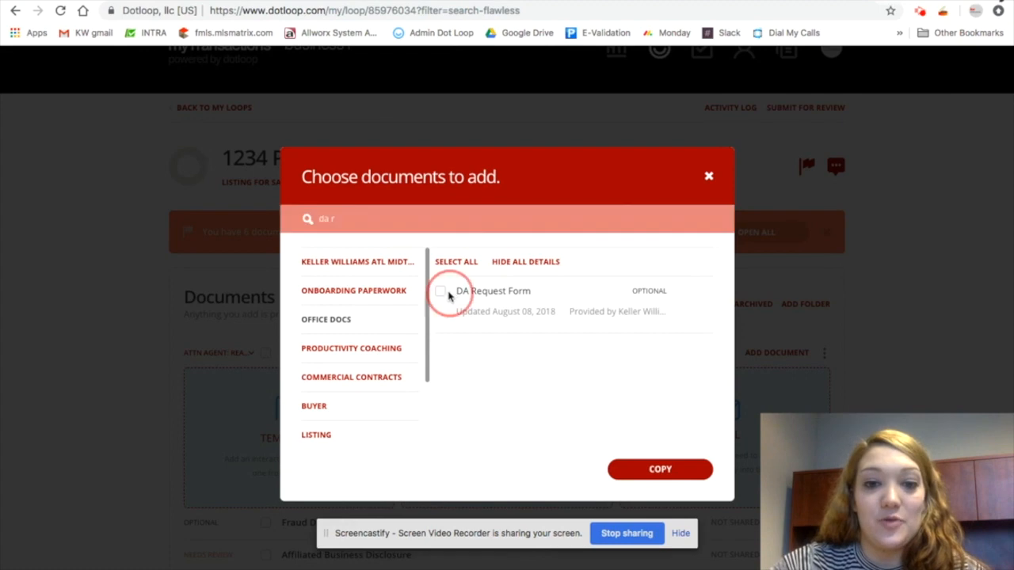
{"action": "left_click", "coordinate": [654, 469]}
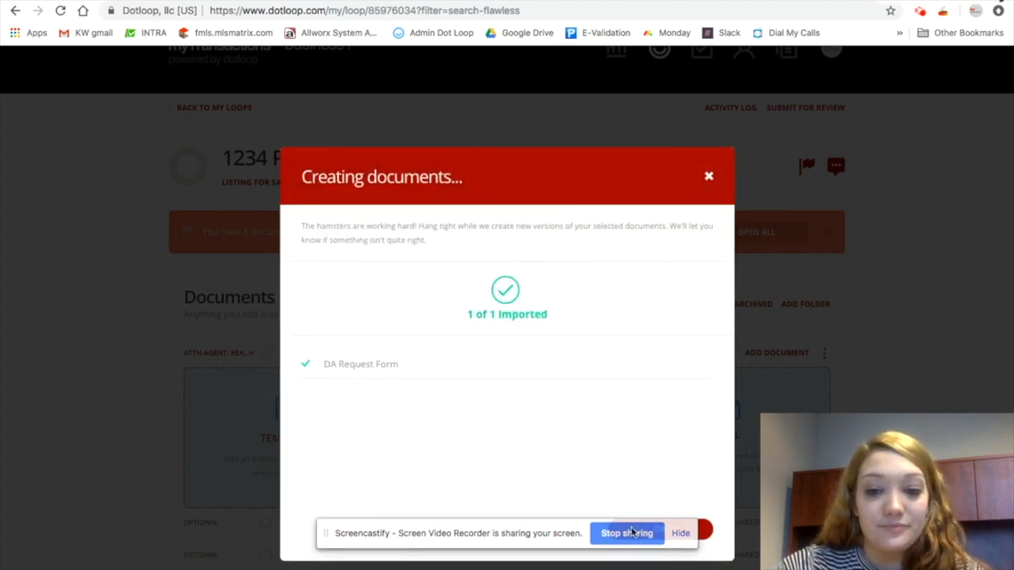
{"action": "left_click", "coordinate": [708, 531]}
Open the DA Request Form, review its fields, and return to the loop
{"action": "scroll", "coordinate": [345, 447], "scroll_direction": "down", "scroll_amount": 1}
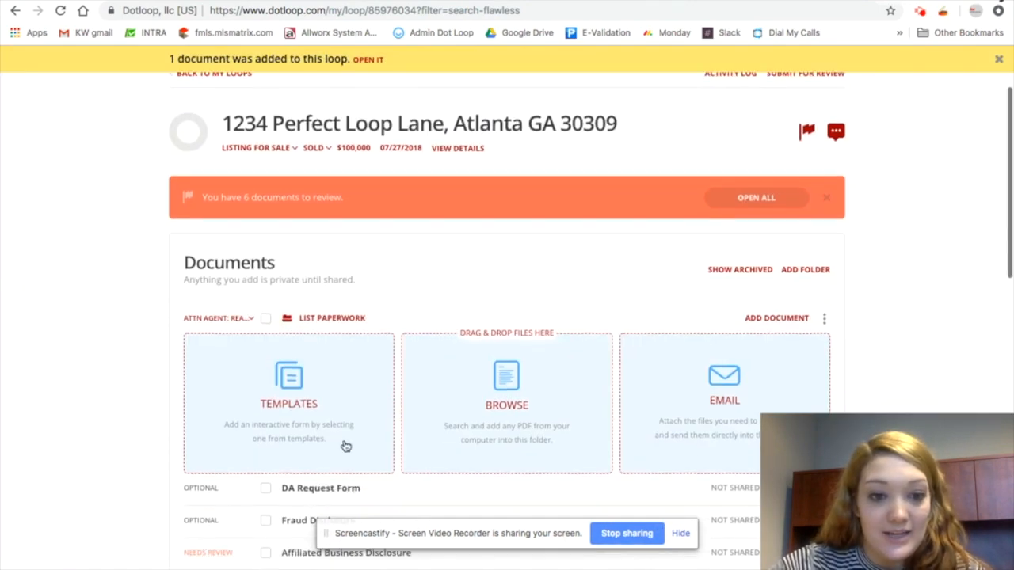
{"action": "left_click", "coordinate": [317, 489]}
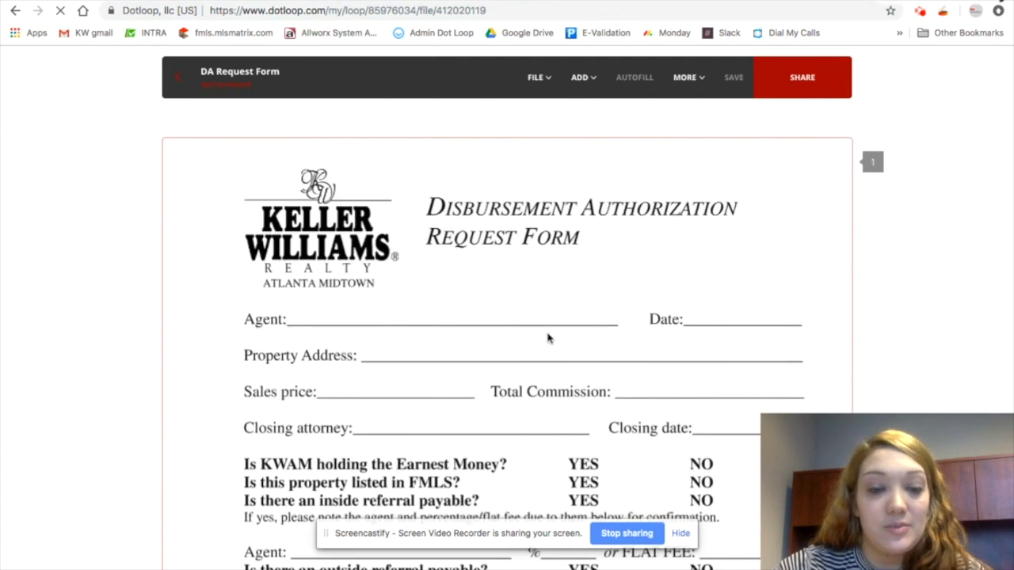
{"action": "scroll", "coordinate": [526, 385], "scroll_direction": "down", "scroll_amount": 1}
{"action": "left_click", "coordinate": [432, 259]}
{"action": "scroll", "coordinate": [470, 287], "scroll_direction": "down", "scroll_amount": 1}
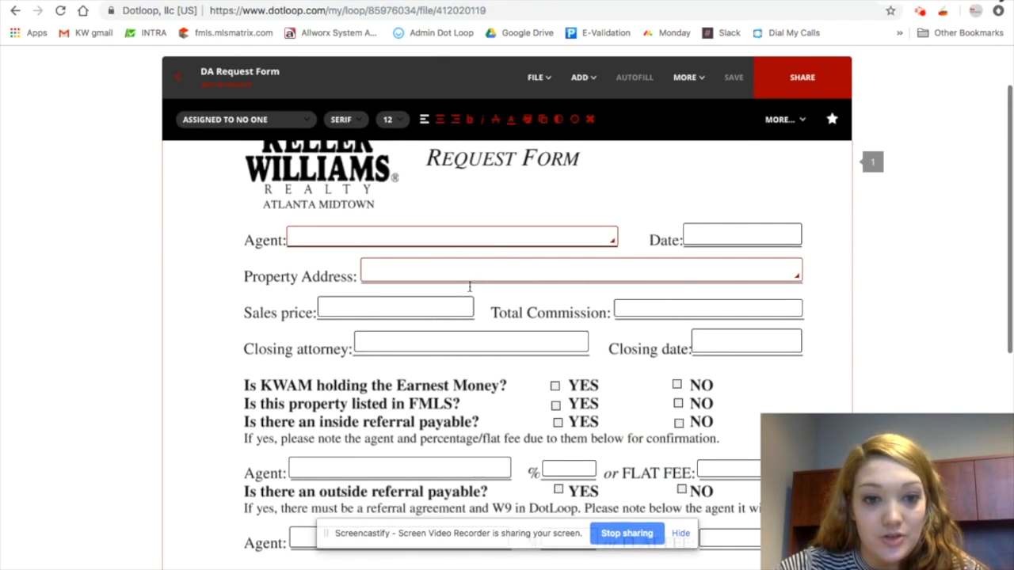
{"action": "scroll", "coordinate": [475, 282], "scroll_direction": "down", "scroll_amount": 1}
{"action": "scroll", "coordinate": [707, 420], "scroll_direction": "down", "scroll_amount": 2}
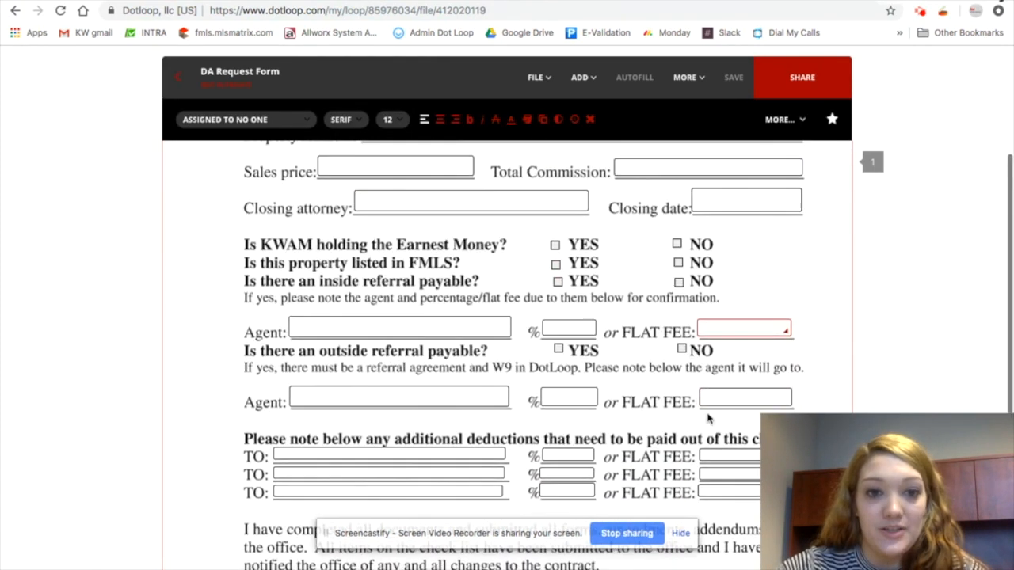
{"action": "scroll", "coordinate": [545, 335], "scroll_direction": "down", "scroll_amount": 2}
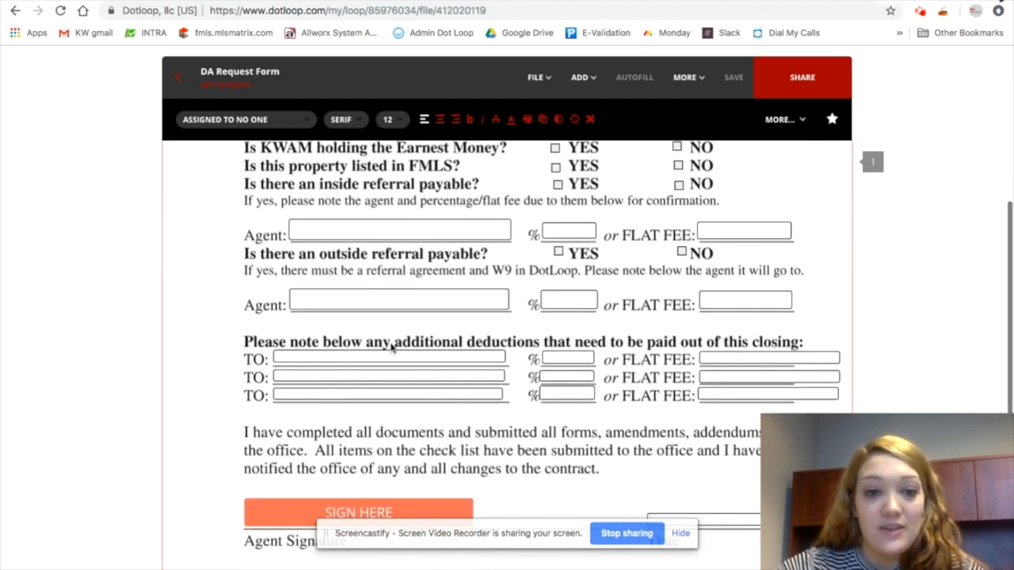
{"action": "scroll", "coordinate": [390, 347], "scroll_direction": "down", "scroll_amount": 3}
{"action": "left_click", "coordinate": [401, 372]}
{"action": "left_click", "coordinate": [523, 433]}
{"action": "left_click", "coordinate": [181, 81]}
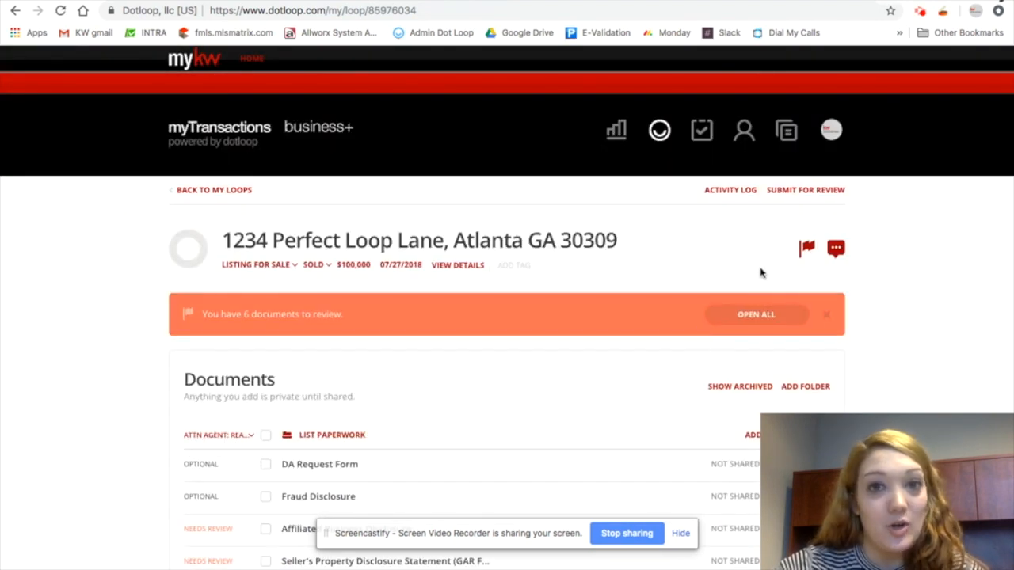
Submit the List paperwork folder for review
{"action": "left_click", "coordinate": [817, 195]}
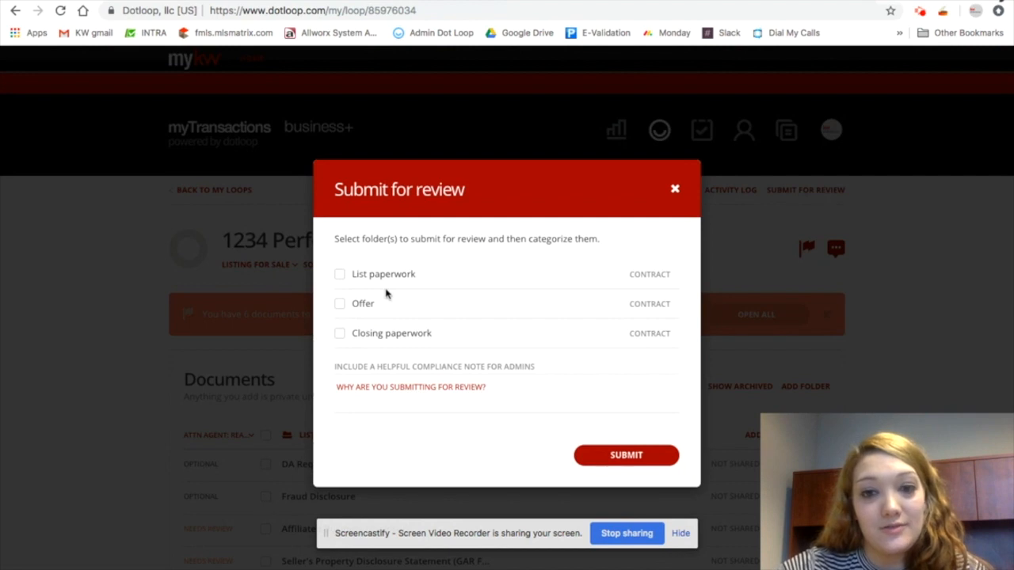
{"action": "left_click", "coordinate": [373, 274]}
{"action": "left_click", "coordinate": [633, 462]}
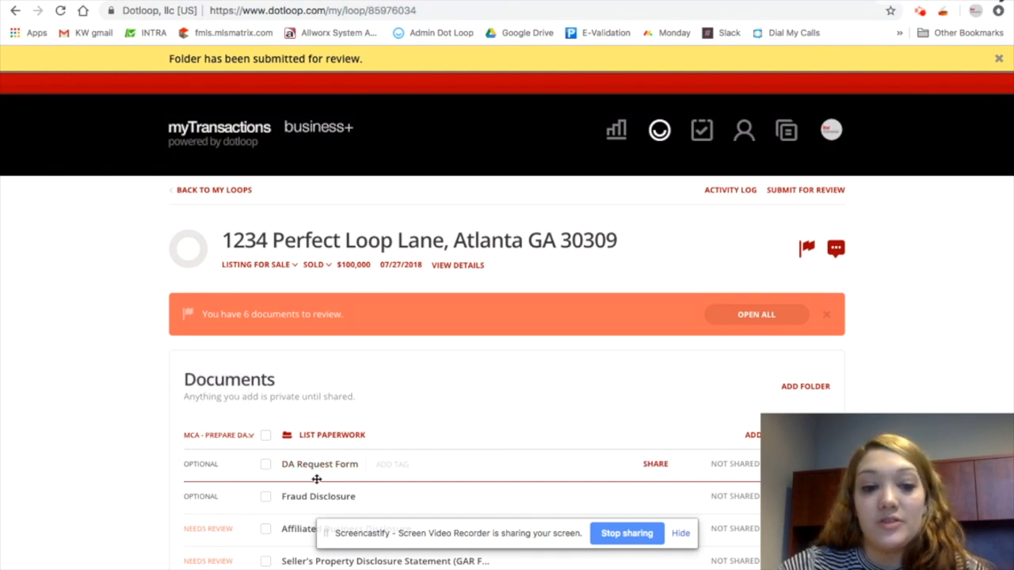
Set the List paperwork folder's review status to an ATTN AGENT: DA signed option
{"action": "left_click", "coordinate": [250, 436]}
{"action": "scroll", "coordinate": [273, 523], "scroll_direction": "down", "scroll_amount": 1}
{"action": "scroll", "coordinate": [276, 535], "scroll_direction": "up", "scroll_amount": 1}
{"action": "scroll", "coordinate": [276, 535], "scroll_direction": "down", "scroll_amount": 3}
{"action": "scroll", "coordinate": [302, 484], "scroll_direction": "up", "scroll_amount": 1}
{"action": "scroll", "coordinate": [301, 485], "scroll_direction": "up", "scroll_amount": 1}
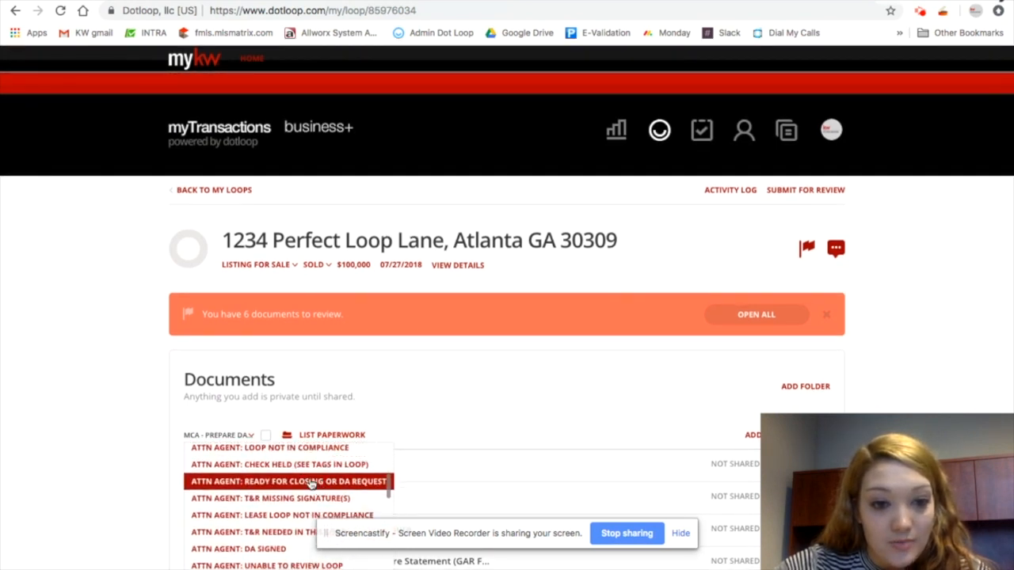
{"action": "scroll", "coordinate": [306, 504], "scroll_direction": "down", "scroll_amount": 5}
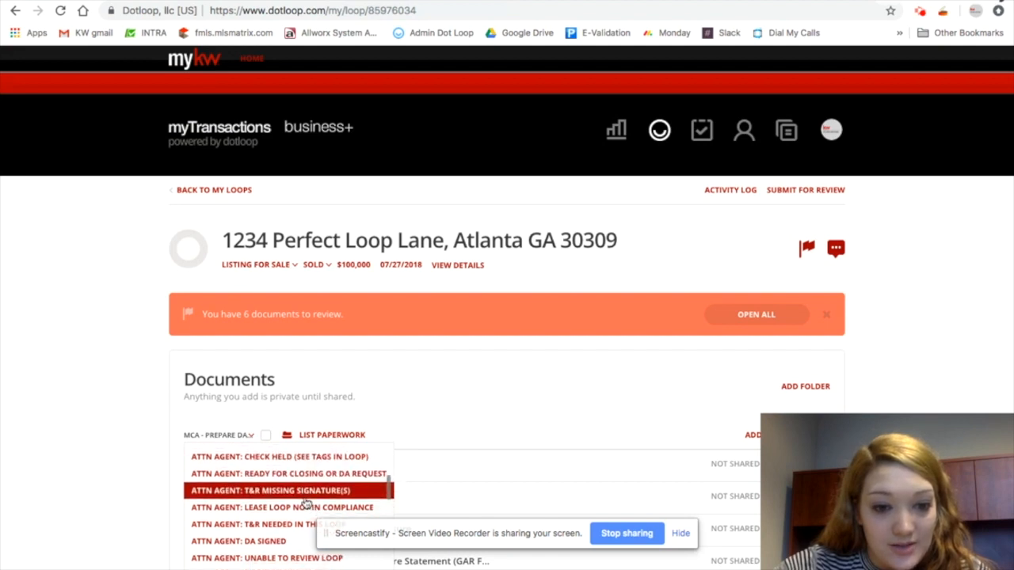
{"action": "left_click", "coordinate": [310, 468]}
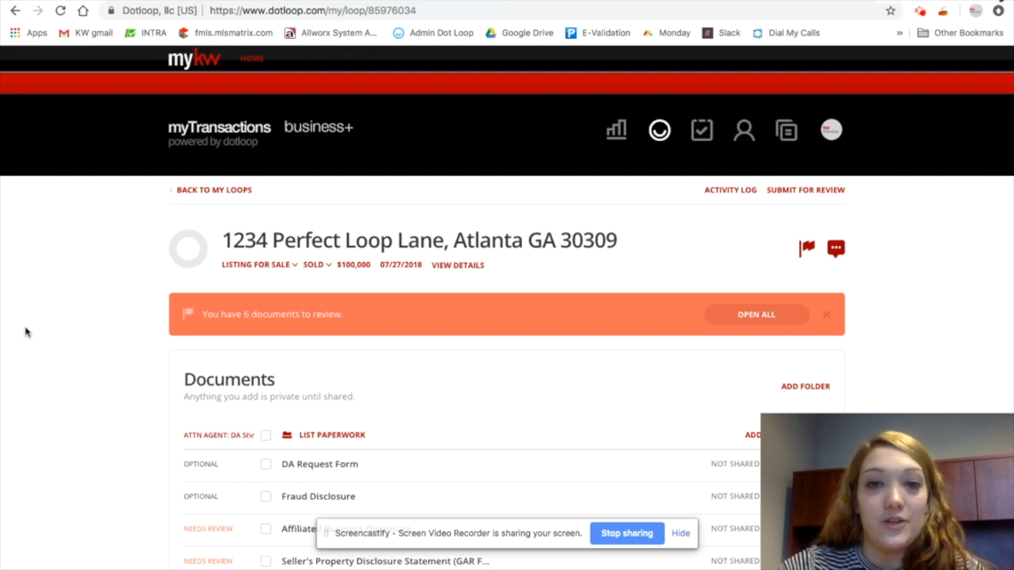
Set the List paperwork folder's review status to ATTN AGENT: LOOP NOT IN COMPLIANCE
{"action": "left_click", "coordinate": [251, 1]}
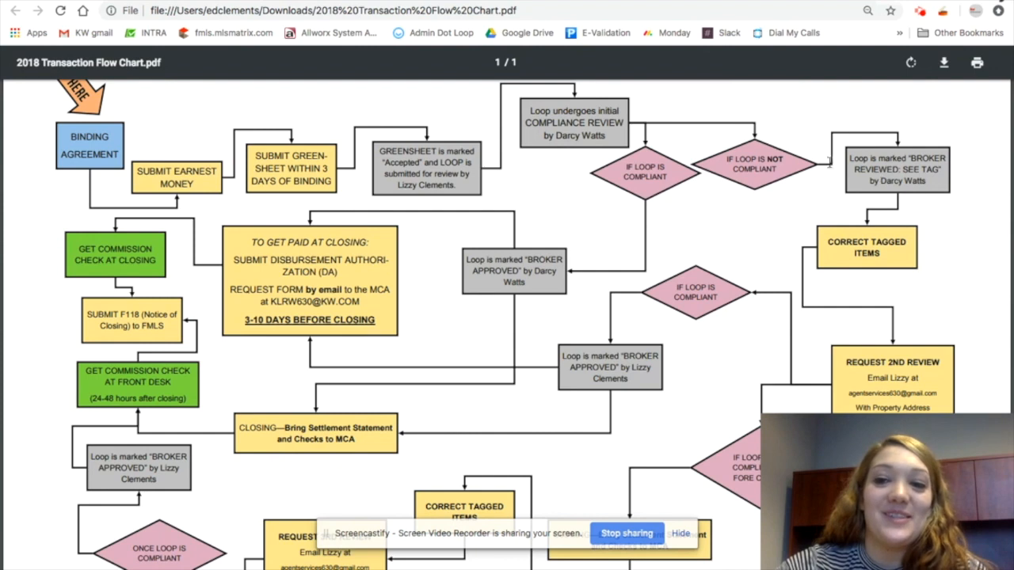
{"action": "left_click", "coordinate": [321, 1]}
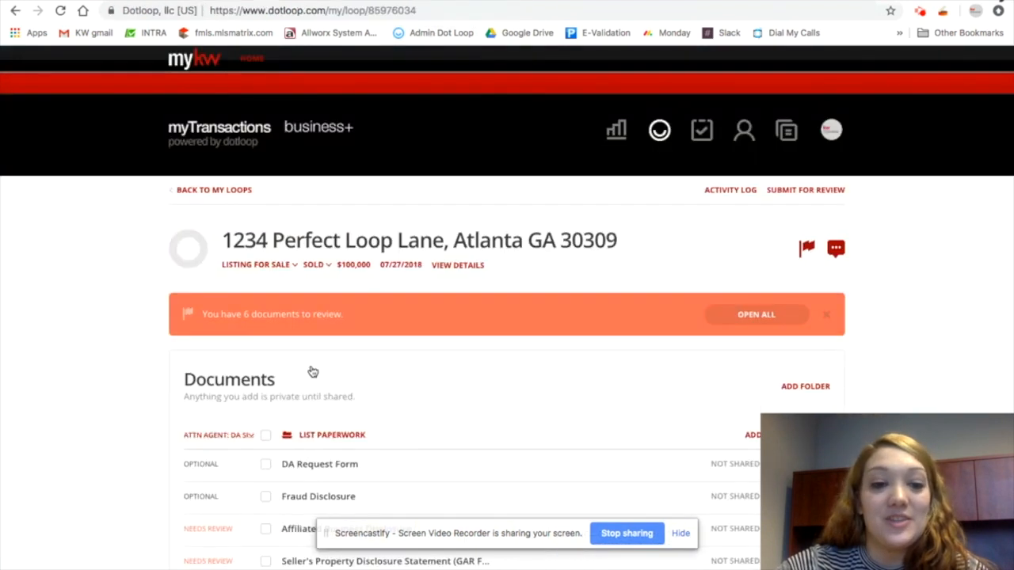
{"action": "left_click", "coordinate": [251, 437]}
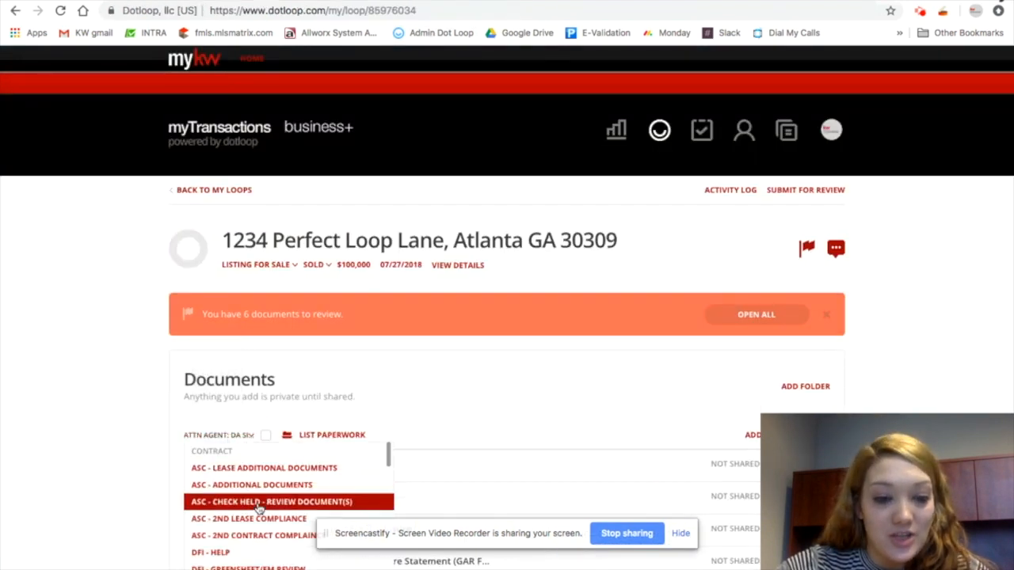
{"action": "scroll", "coordinate": [260, 508], "scroll_direction": "down", "scroll_amount": 5}
{"action": "left_click", "coordinate": [265, 404]}
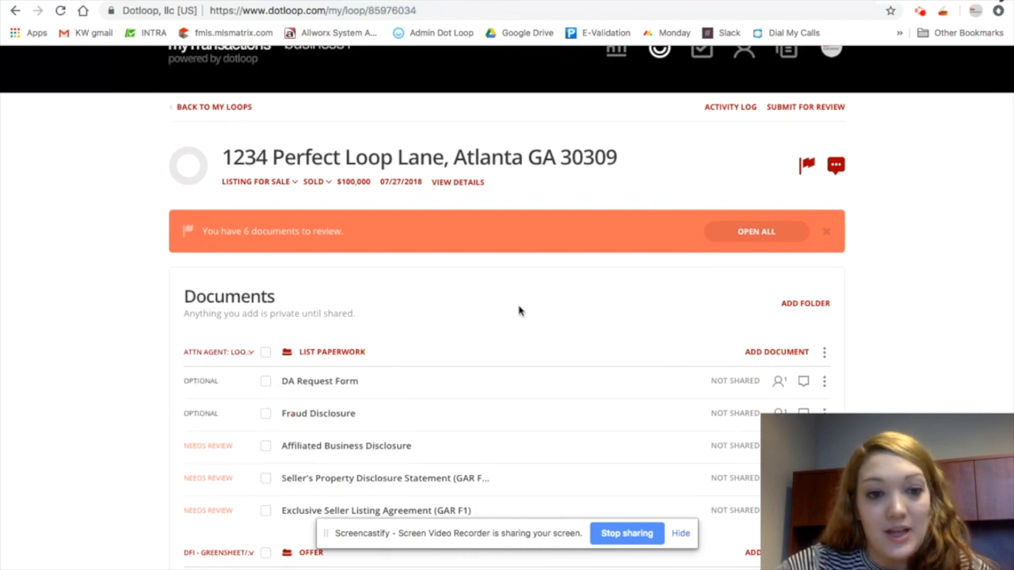
Add the loop tags EM, ABD, BBA, ICA and SPD
{"action": "left_click", "coordinate": [513, 184]}
{"action": "type", "text": "EM"}
{"action": "key", "text": "Return"}
{"action": "type", "text": "ABD"}
{"action": "key", "text": "Return"}
{"action": "type", "text": "BBA"}
{"action": "key", "text": "Return"}
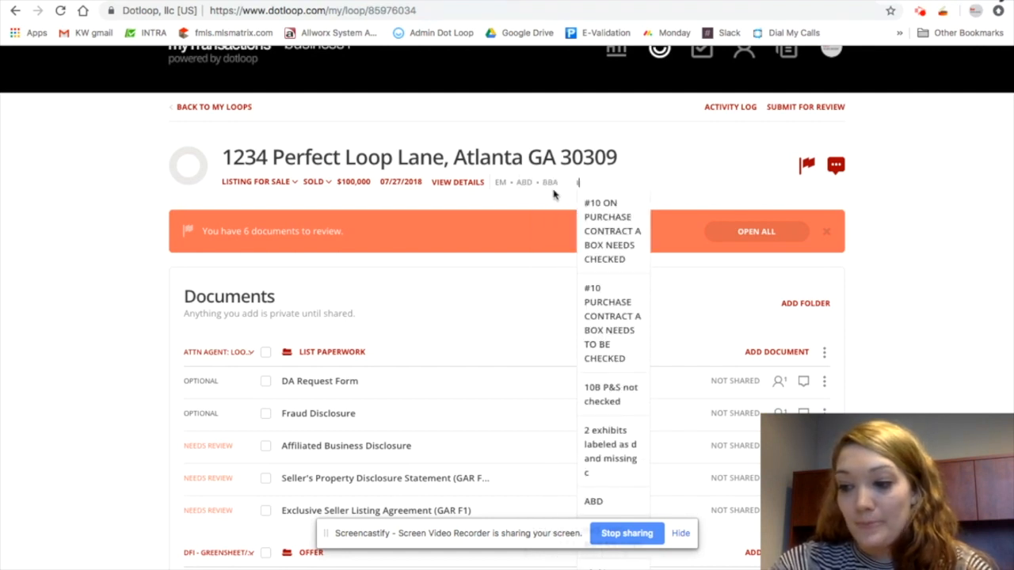
{"action": "type", "text": "ICA"}
{"action": "key", "text": "Return"}
{"action": "type", "text": "SPD"}
{"action": "key", "text": "Return"}
Add the loop tags SIG MISSING PG 9 LBP and ATAC INITIAL PG 8
{"action": "type", "text": "s"}
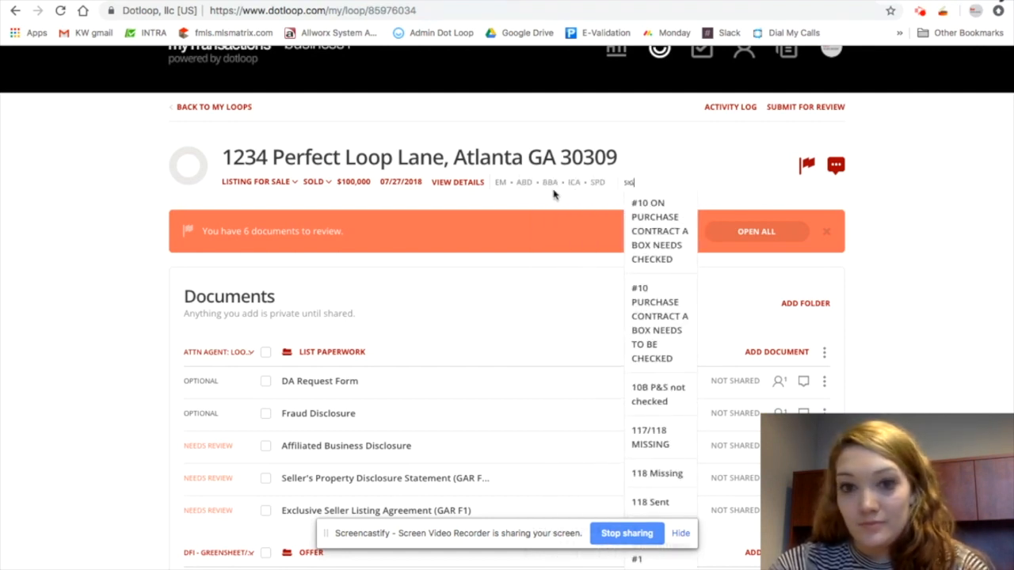
{"action": "type", "text": "IG MISSING PG"}
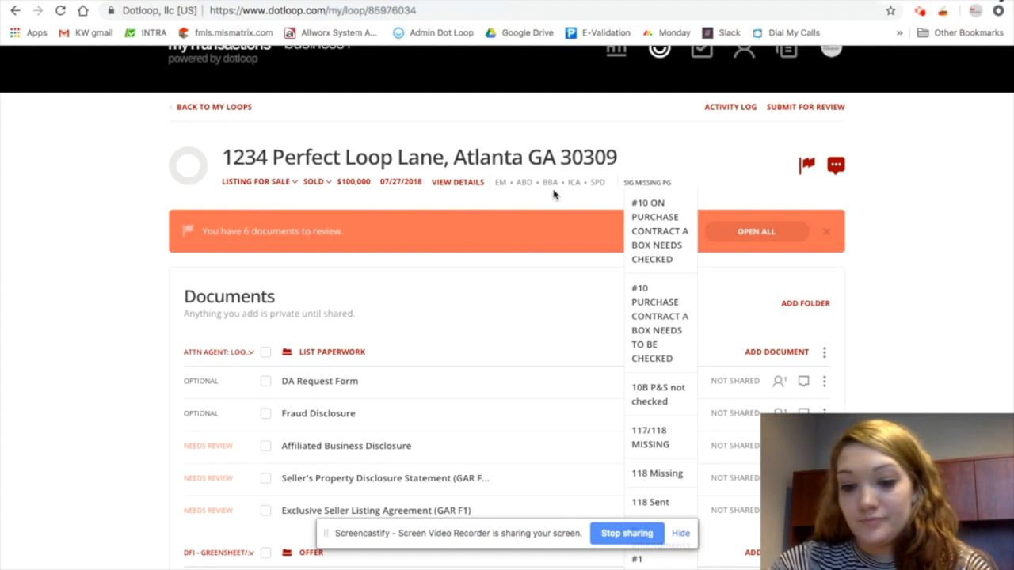
{"action": "type", "text": " 9 LBP"}
{"action": "key", "text": "Return"}
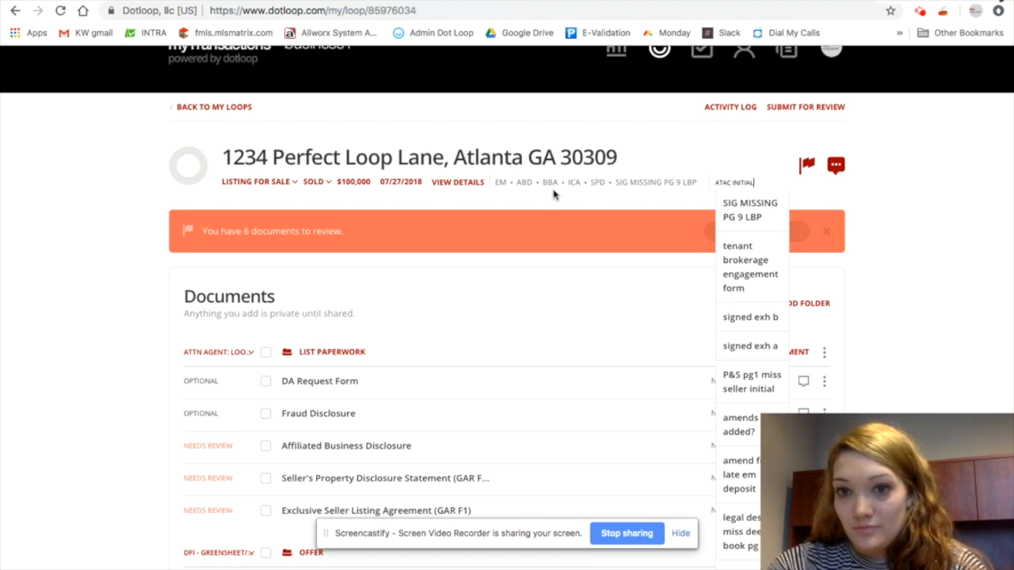
{"action": "key", "text": "Return"}
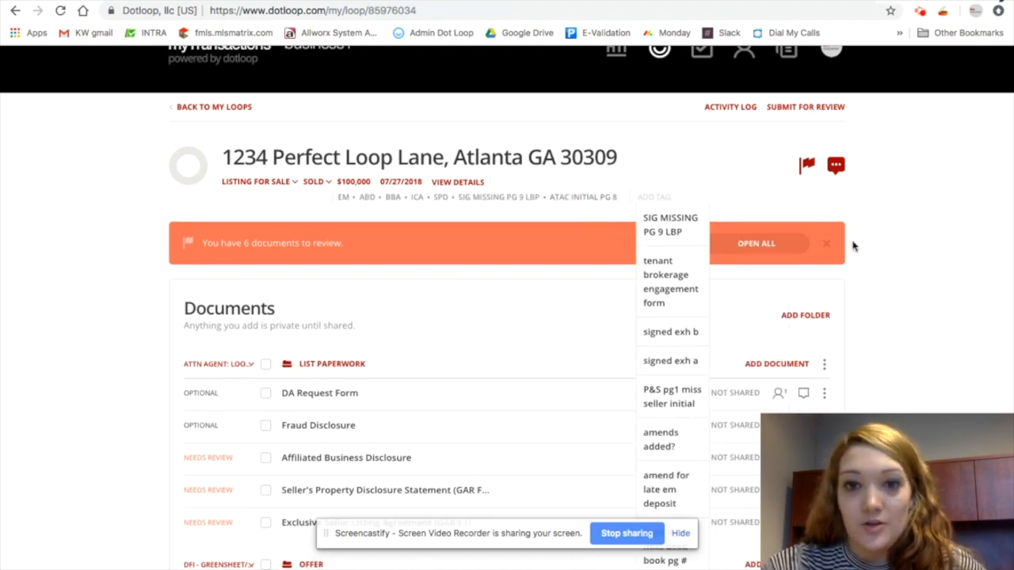
{"action": "left_click", "coordinate": [905, 225]}
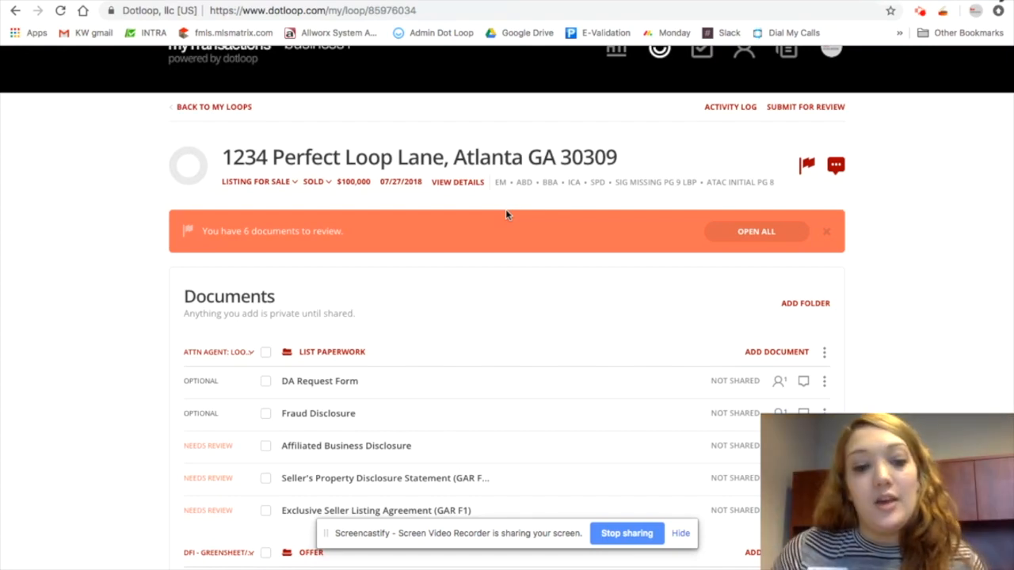
Open the Important Abbreviations for Contract Review document to check the tag abbreviations, then return to the loop
{"action": "mouse_move", "coordinate": [440, 569]}
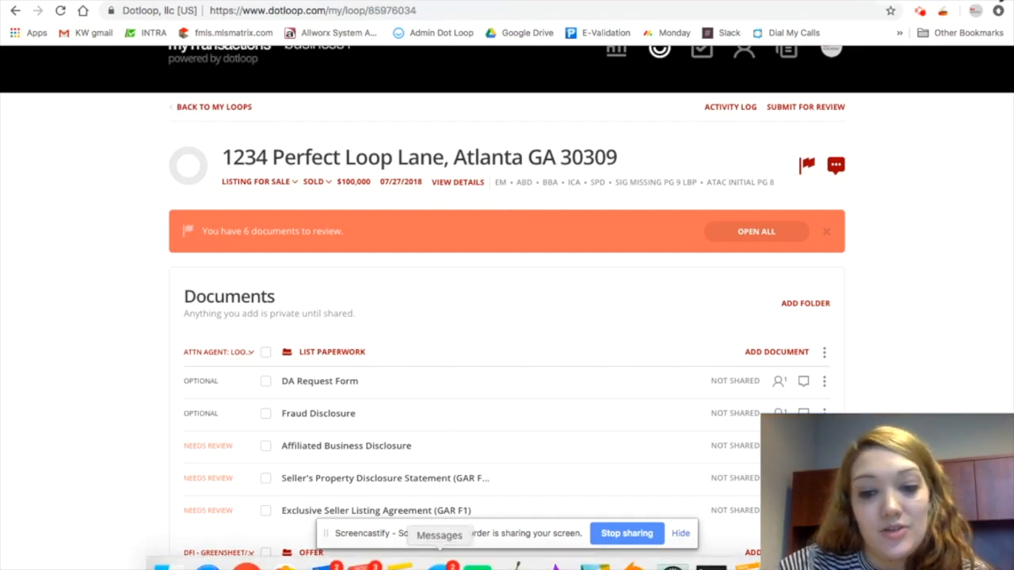
{"action": "left_click", "coordinate": [747, 564]}
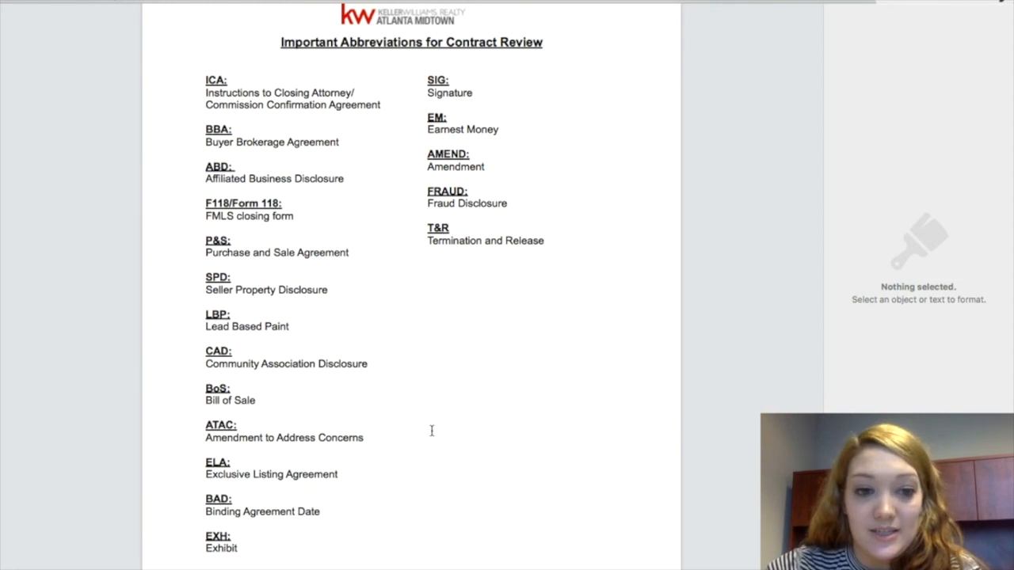
{"action": "left_click", "coordinate": [246, 562]}
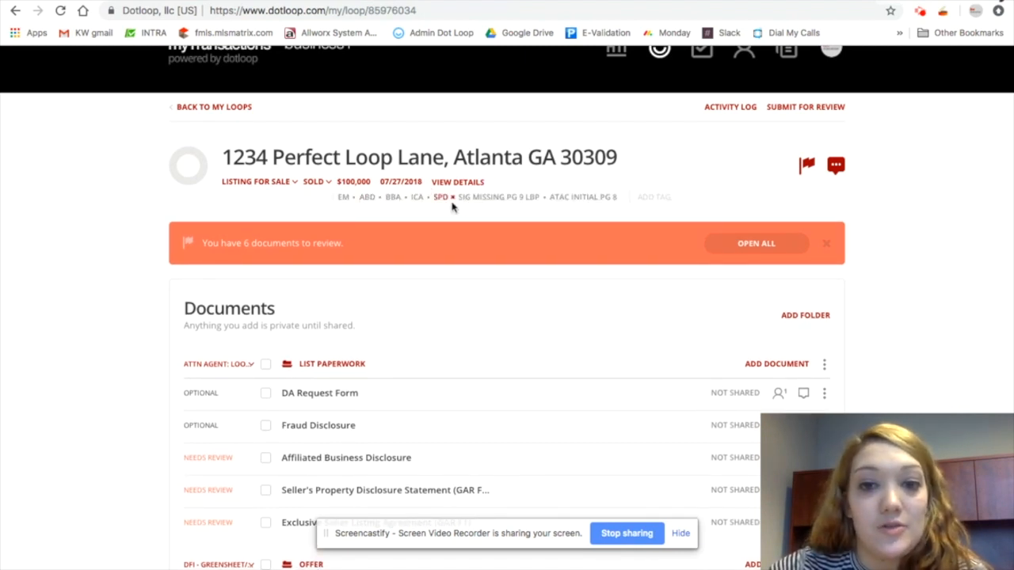
Resubmit the List paperwork folder for review
{"action": "scroll", "coordinate": [587, 212], "scroll_direction": "down", "scroll_amount": 1}
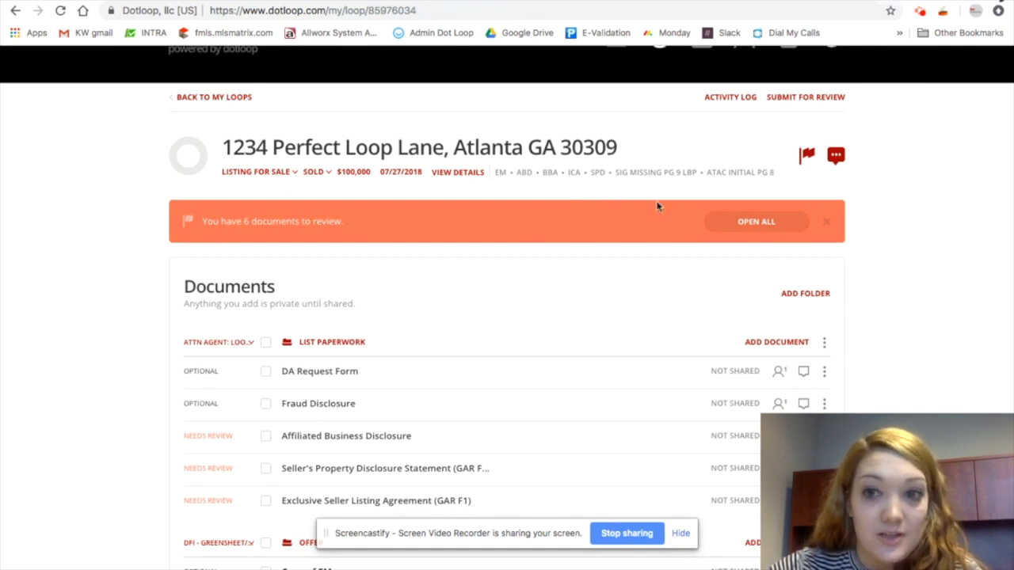
{"action": "left_click", "coordinate": [815, 97]}
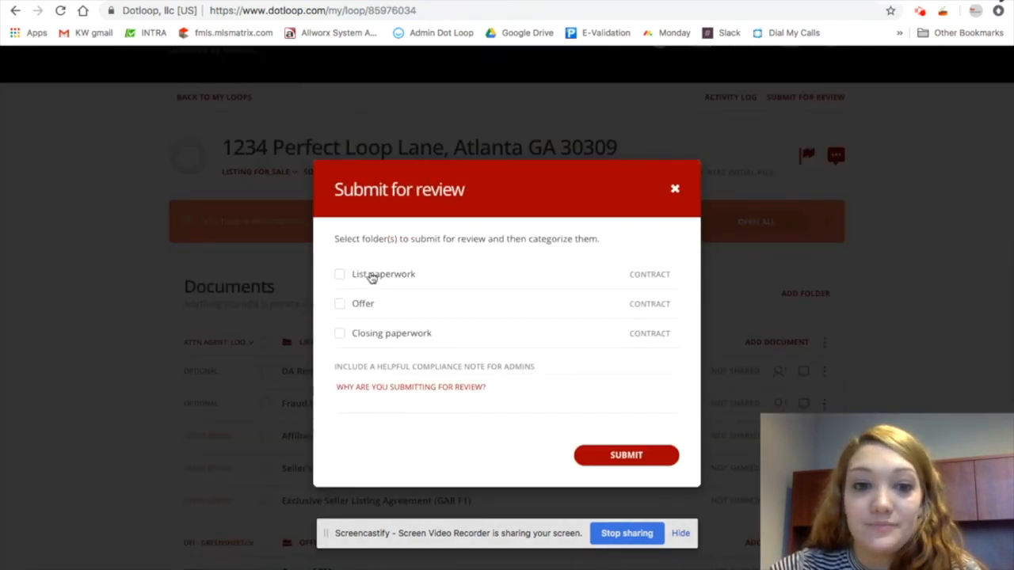
{"action": "left_click", "coordinate": [370, 275]}
{"action": "left_click", "coordinate": [636, 463]}
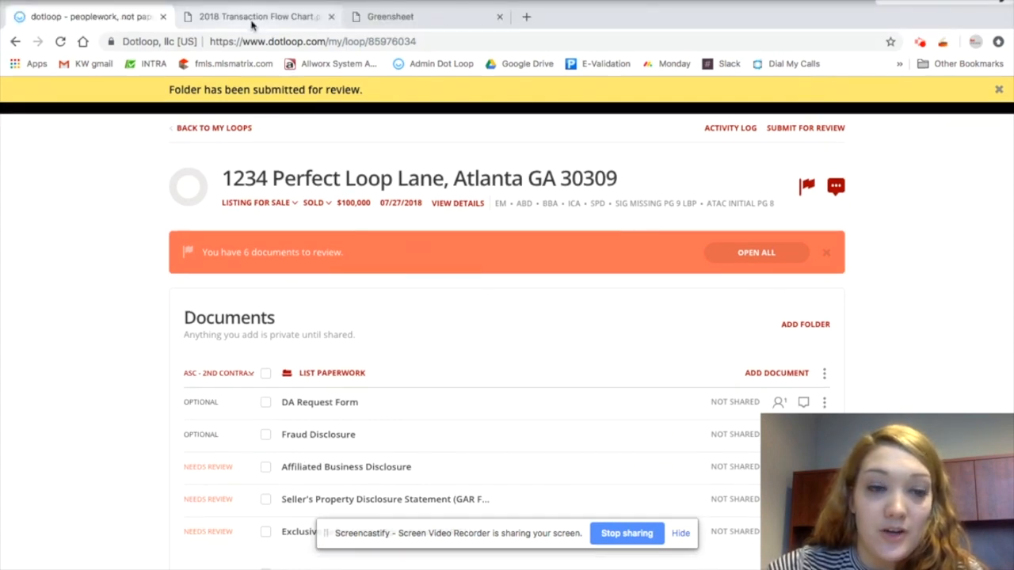
Consult the 2018 Transaction Flow Chart and return to the loop
{"action": "left_click", "coordinate": [252, 22]}
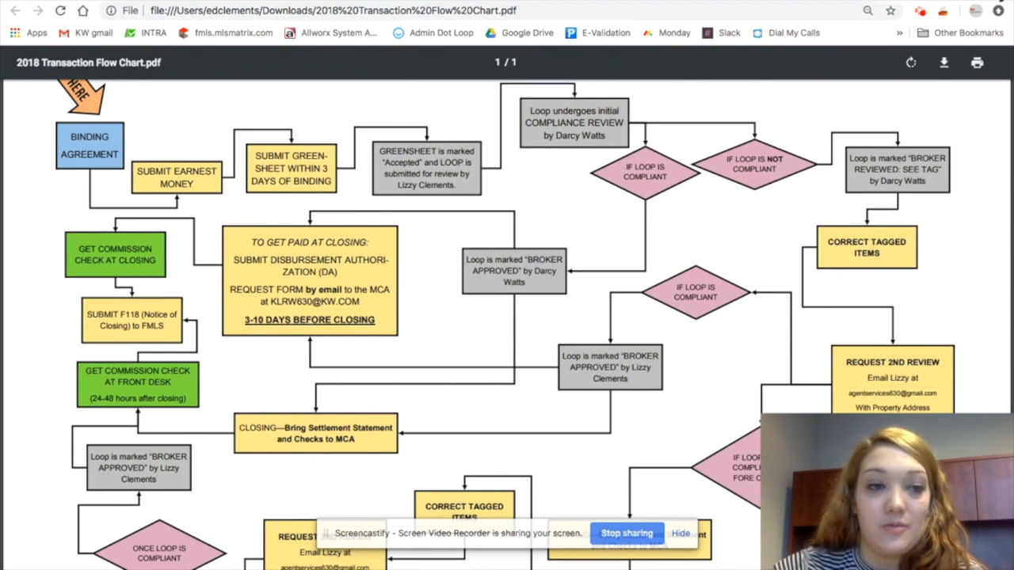
{"action": "left_click", "coordinate": [86, 0]}
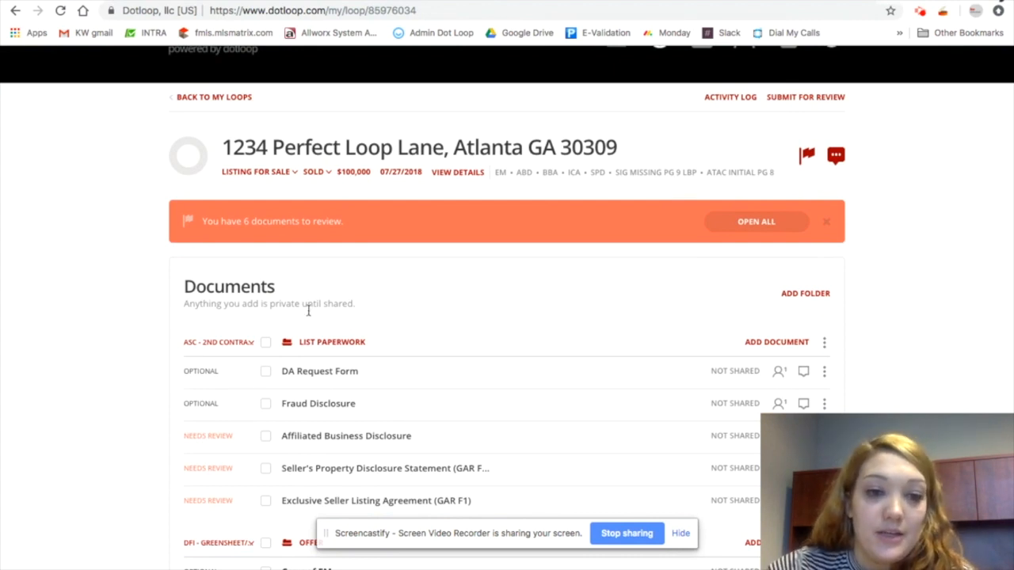
Remove all tags from the loop
{"action": "mouse_move", "coordinate": [491, 183]}
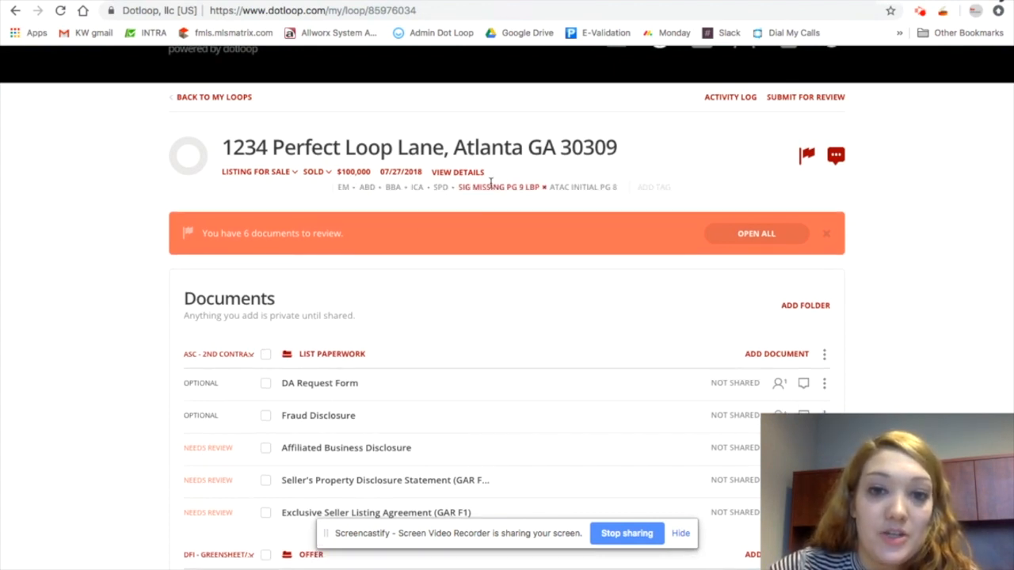
{"action": "left_click", "coordinate": [353, 188]}
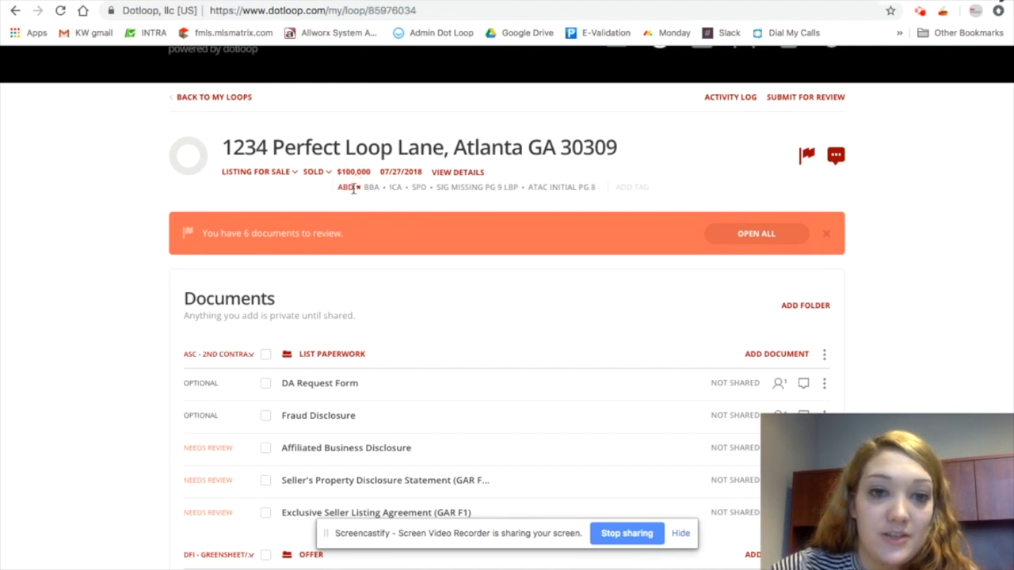
{"action": "left_click", "coordinate": [354, 188]}
{"action": "left_click", "coordinate": [356, 189]}
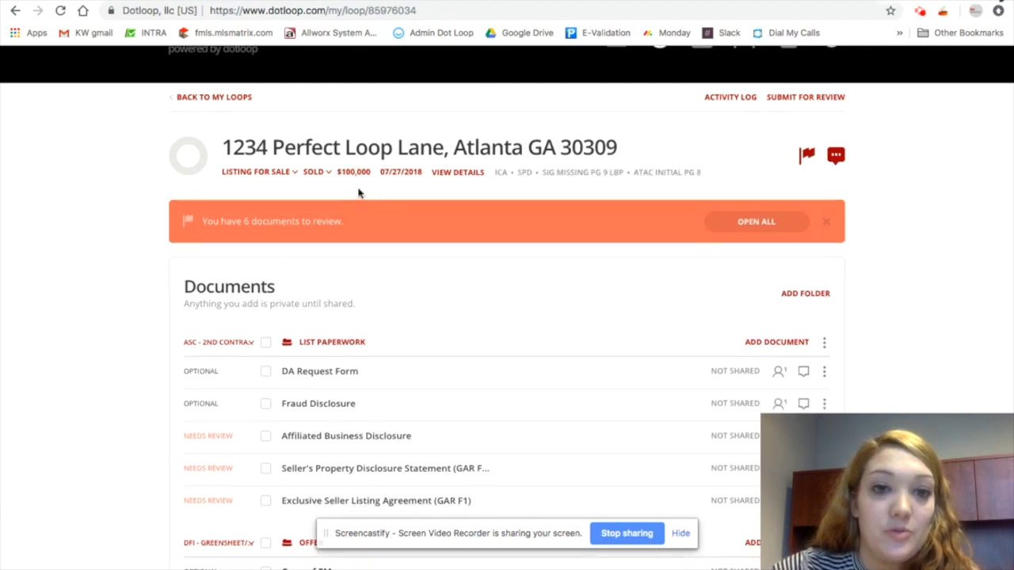
{"action": "left_click", "coordinate": [512, 173]}
{"action": "left_click", "coordinate": [516, 174]}
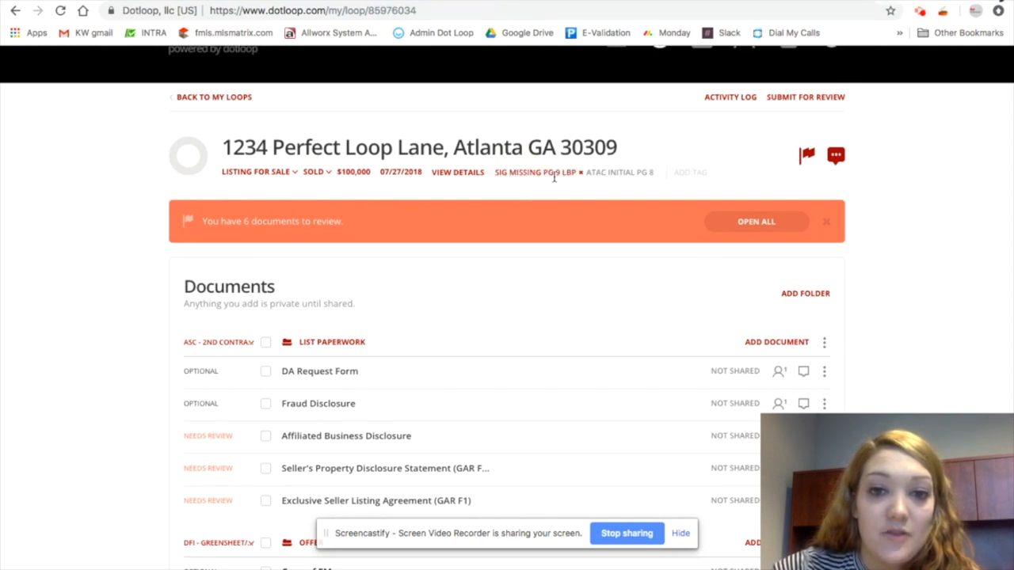
{"action": "left_click", "coordinate": [582, 180]}
{"action": "left_click", "coordinate": [566, 174]}
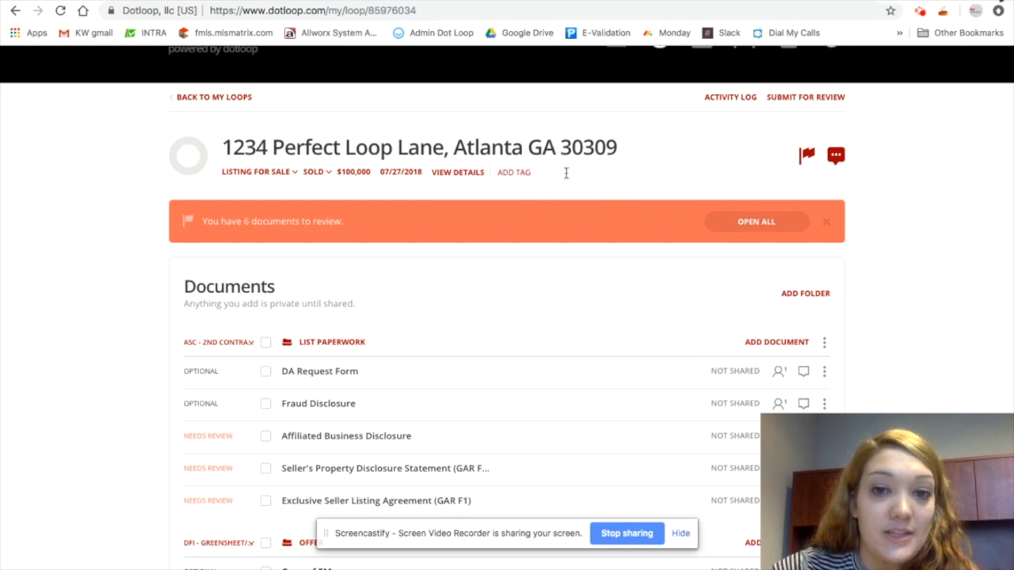
Set the List paperwork folder's review status to MCA - PREPARE DA/CLOSING
{"action": "left_click", "coordinate": [265, 342]}
{"action": "left_click", "coordinate": [246, 345]}
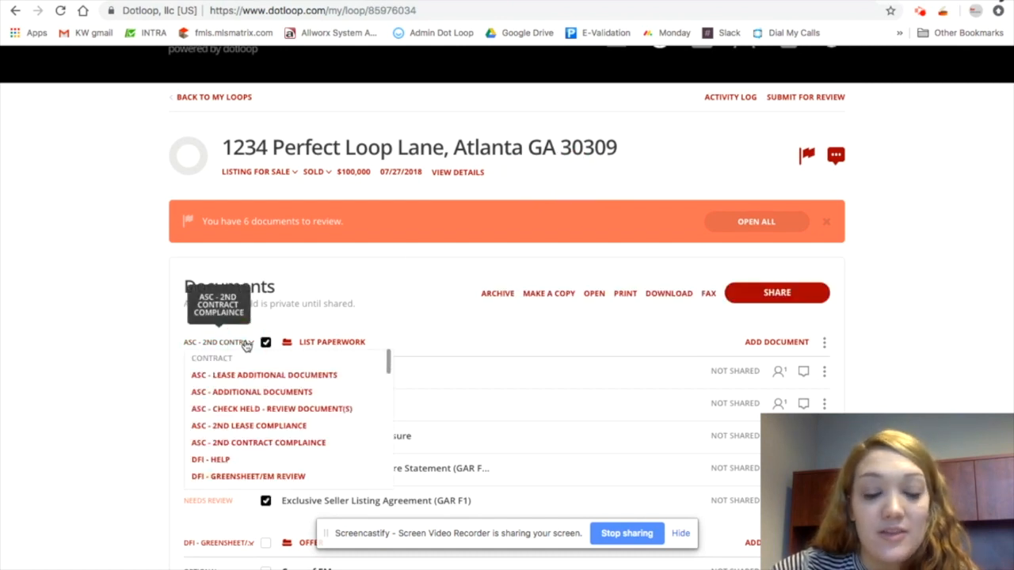
{"action": "scroll", "coordinate": [298, 408], "scroll_direction": "down", "scroll_amount": 5}
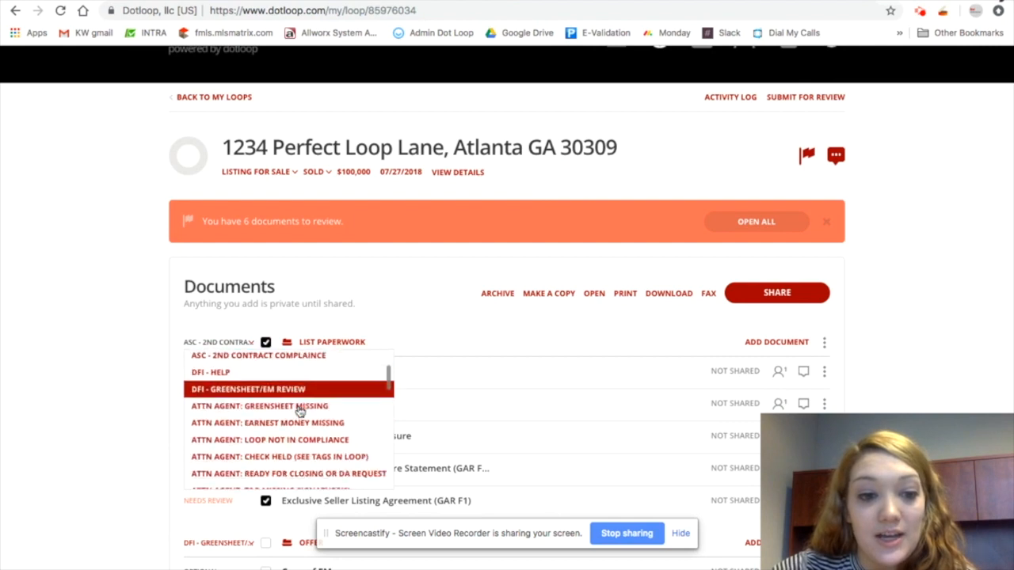
{"action": "scroll", "coordinate": [298, 410], "scroll_direction": "down", "scroll_amount": 8}
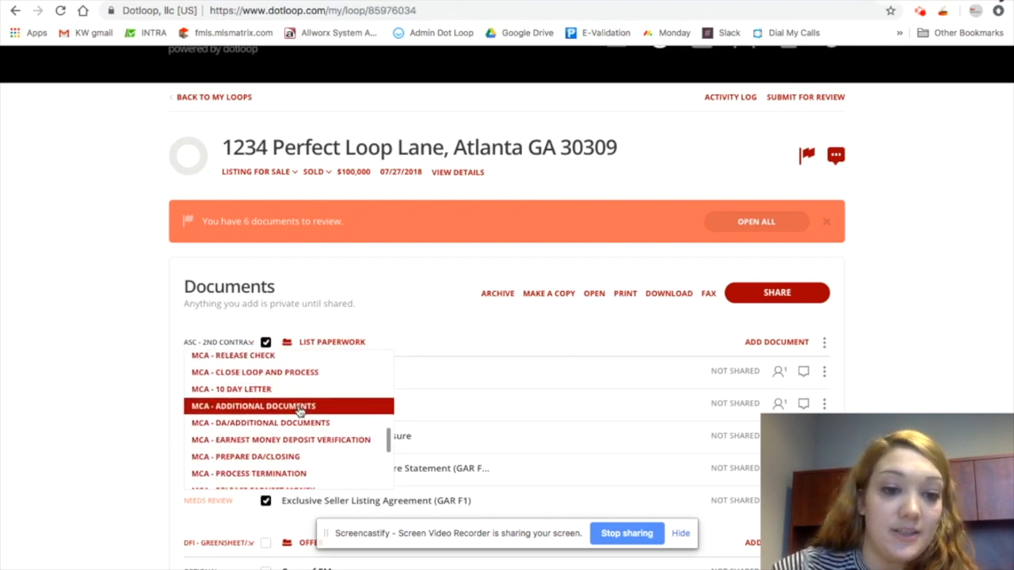
{"action": "scroll", "coordinate": [298, 410], "scroll_direction": "down", "scroll_amount": 1}
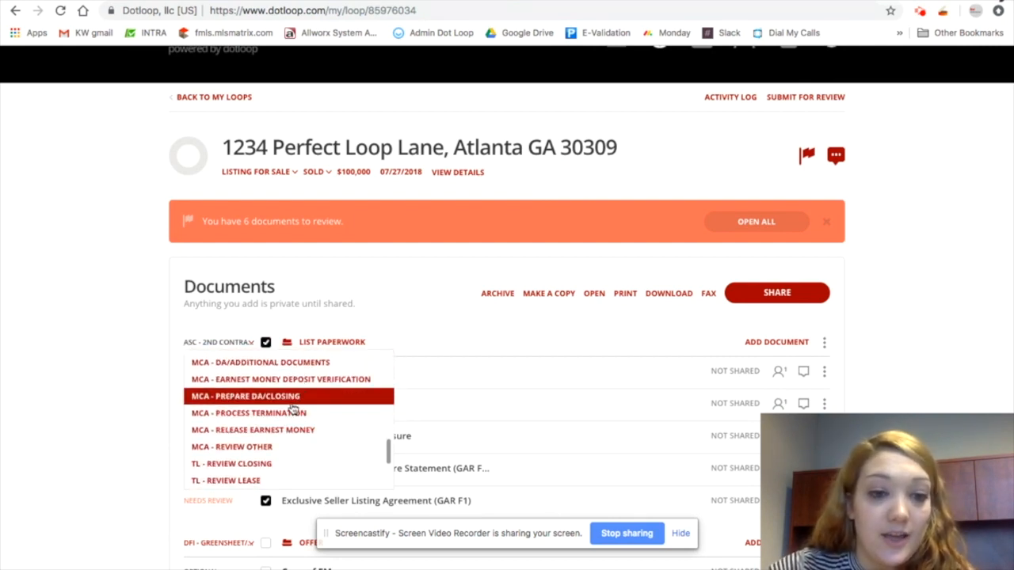
{"action": "left_click", "coordinate": [291, 398]}
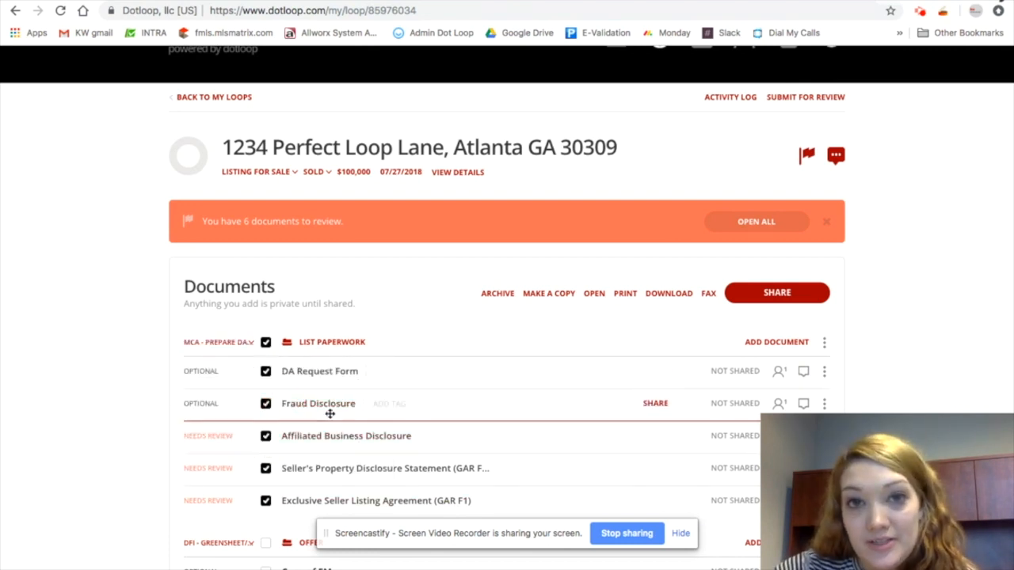
Open the List paperwork folder's review status options and consult the transaction flow chart
{"action": "left_click", "coordinate": [244, 346]}
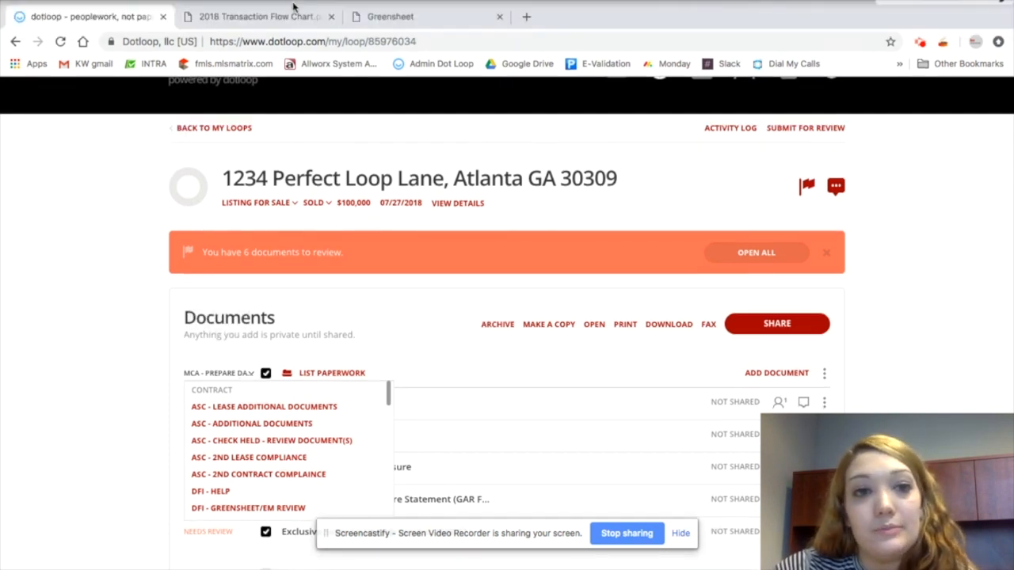
{"action": "left_click", "coordinate": [276, 17]}
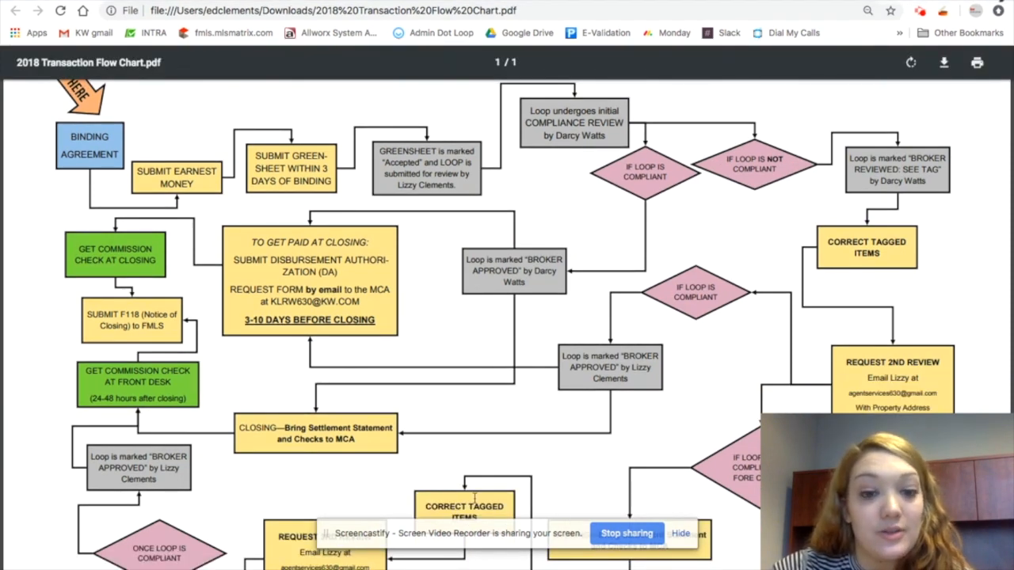
{"action": "left_click", "coordinate": [227, 1]}
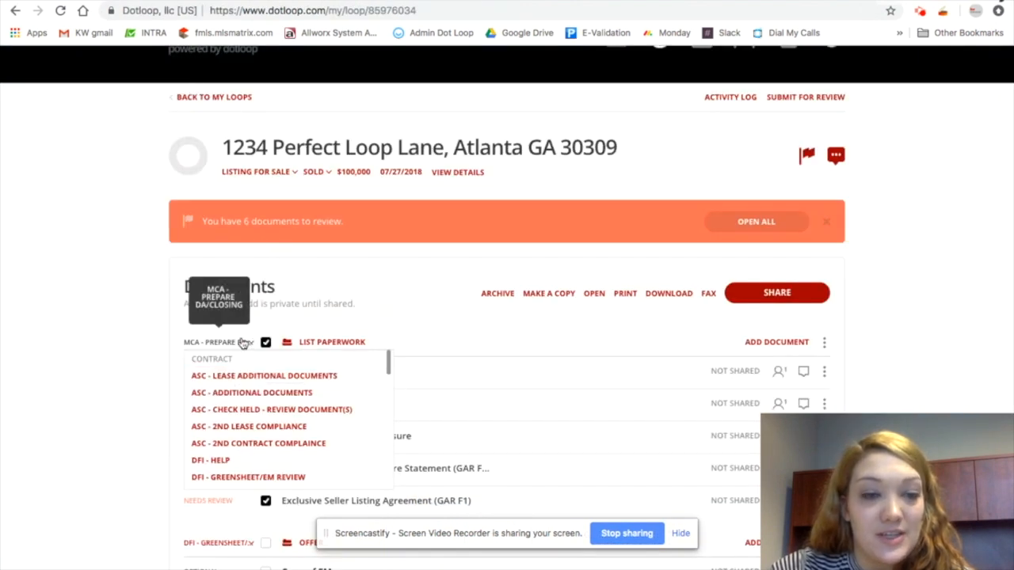